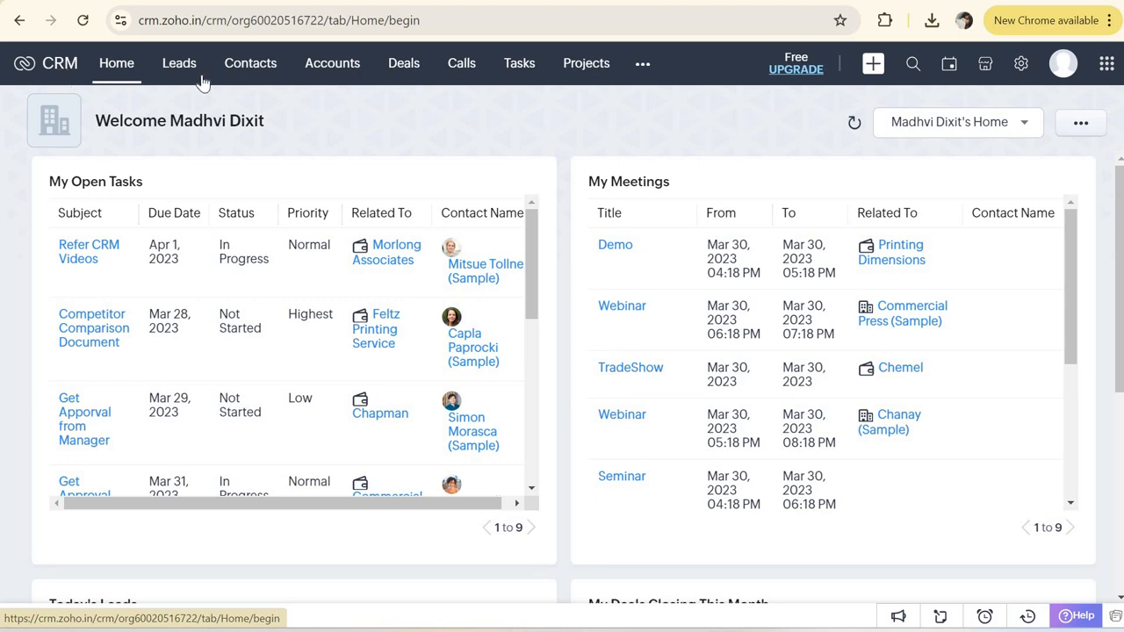
Step: Examine the Home dashboard's open tasks, meetings, today's leads and deals closing this month
scroll(578, 326, "down", 5)
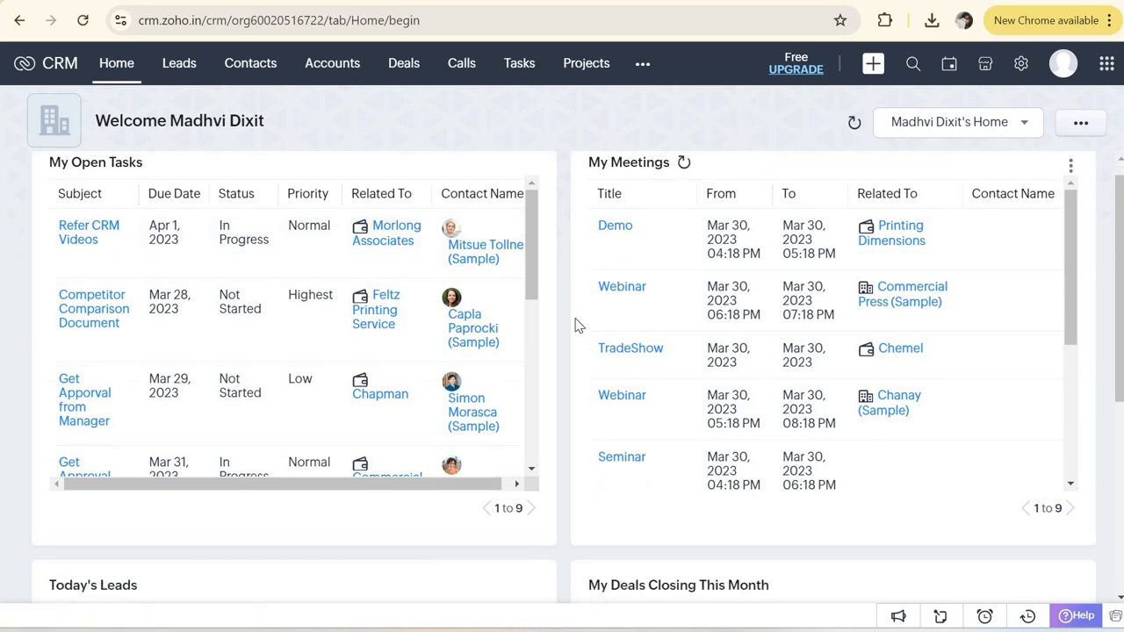
scroll(578, 326, "up", 5)
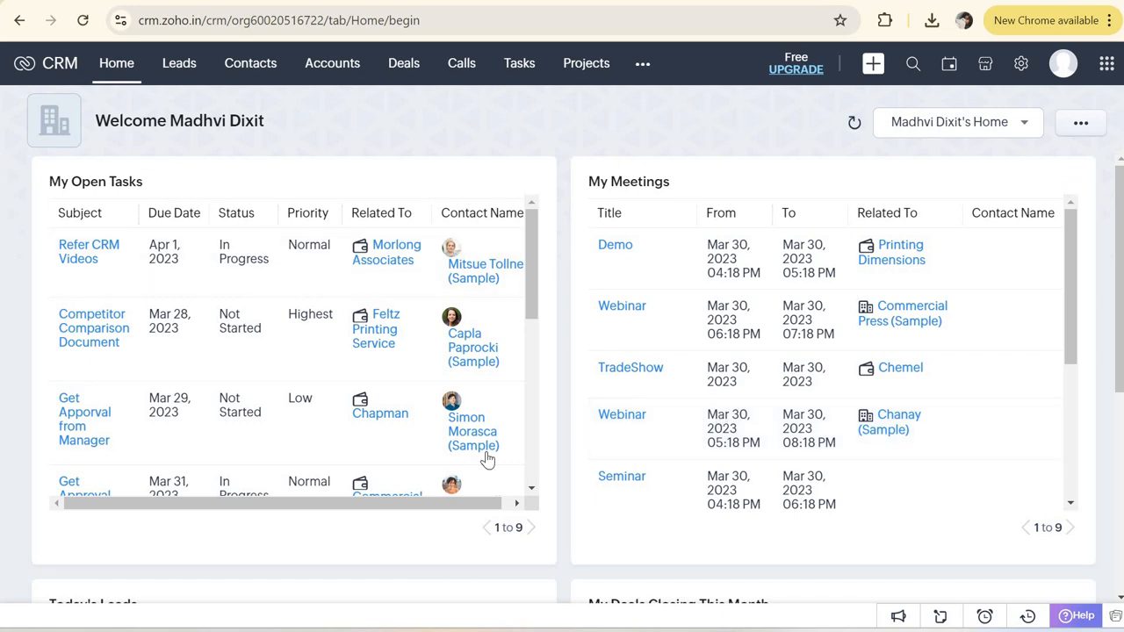
scroll(489, 460, "down", 2)
scroll(523, 493, "down", 3)
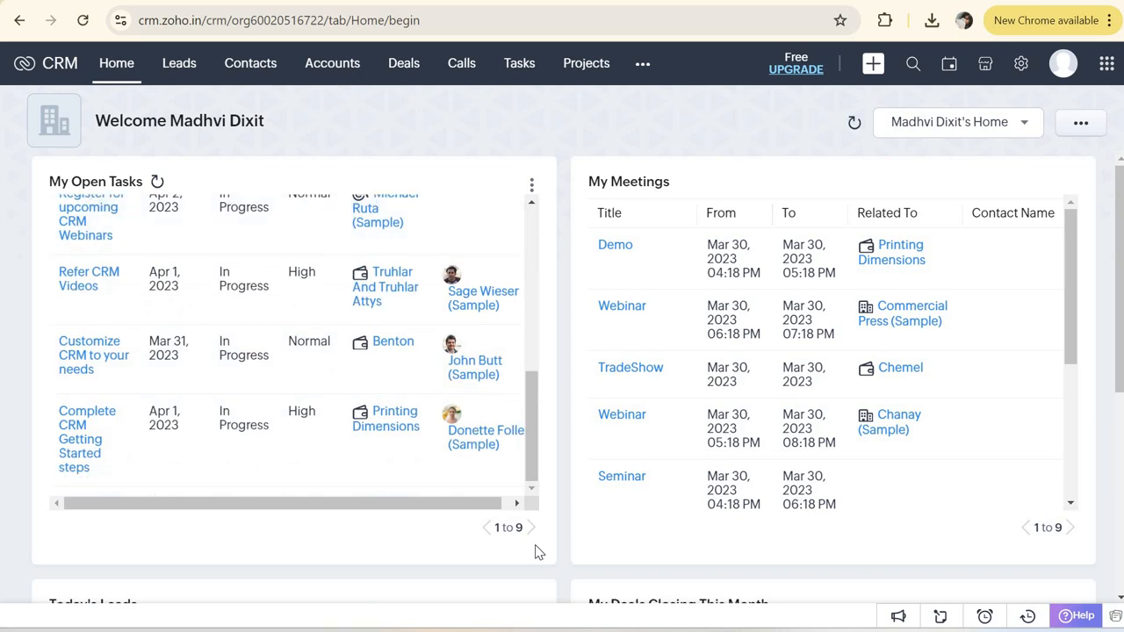
scroll(534, 547, "down", 2)
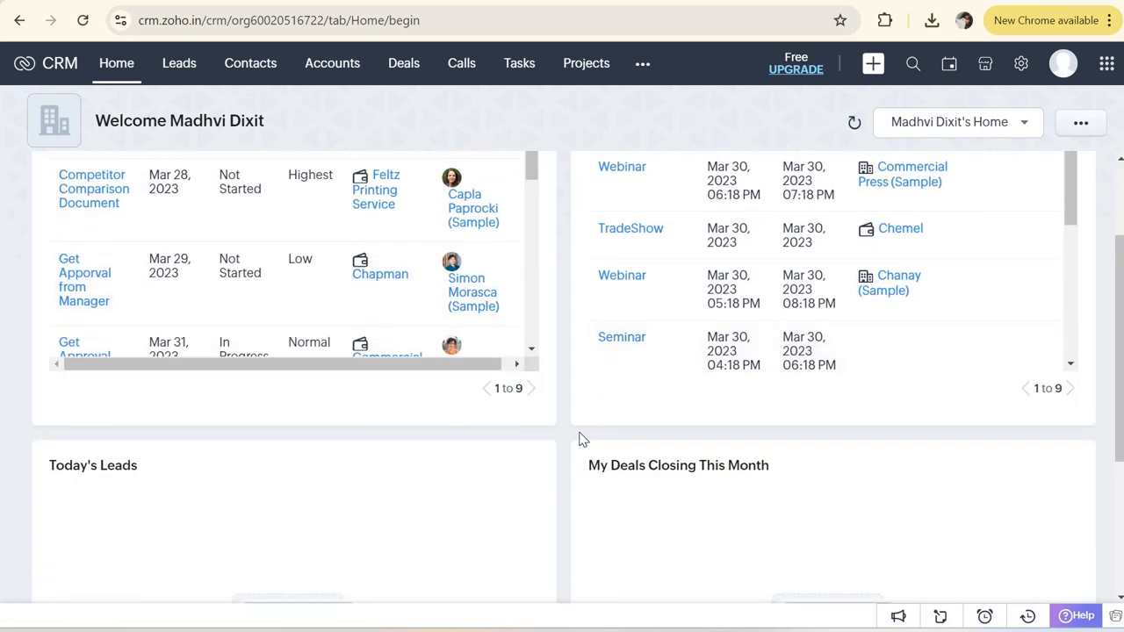
scroll(580, 439, "down", 3)
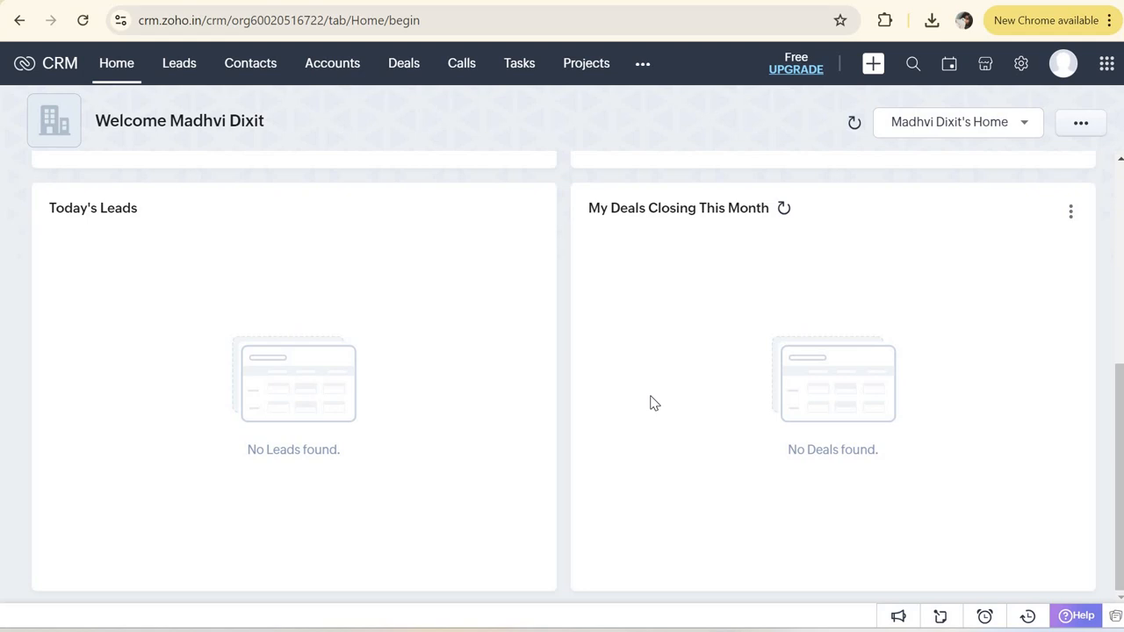
scroll(650, 403, "up", 5)
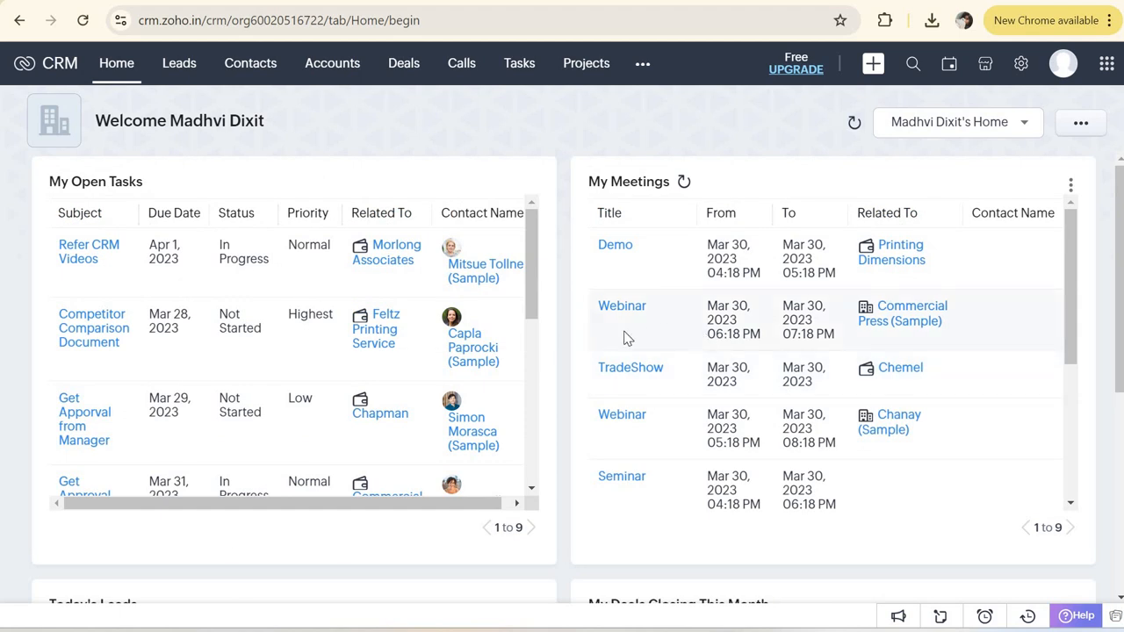
scroll(624, 337, "down", 4)
scroll(625, 337, "up", 4)
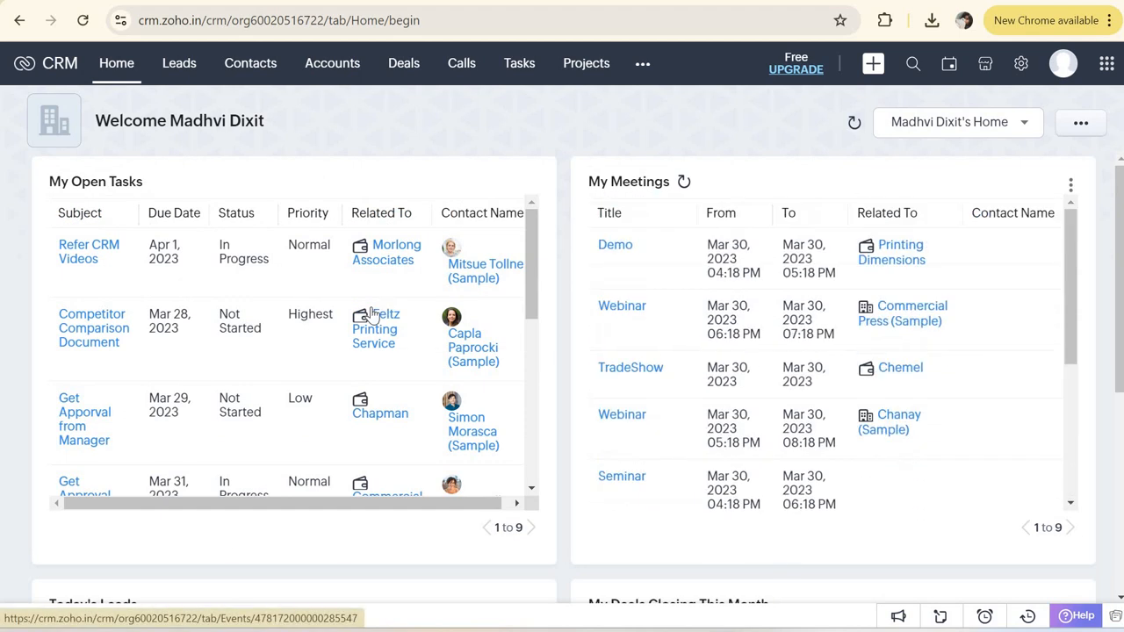
scroll(372, 314, "down", 8)
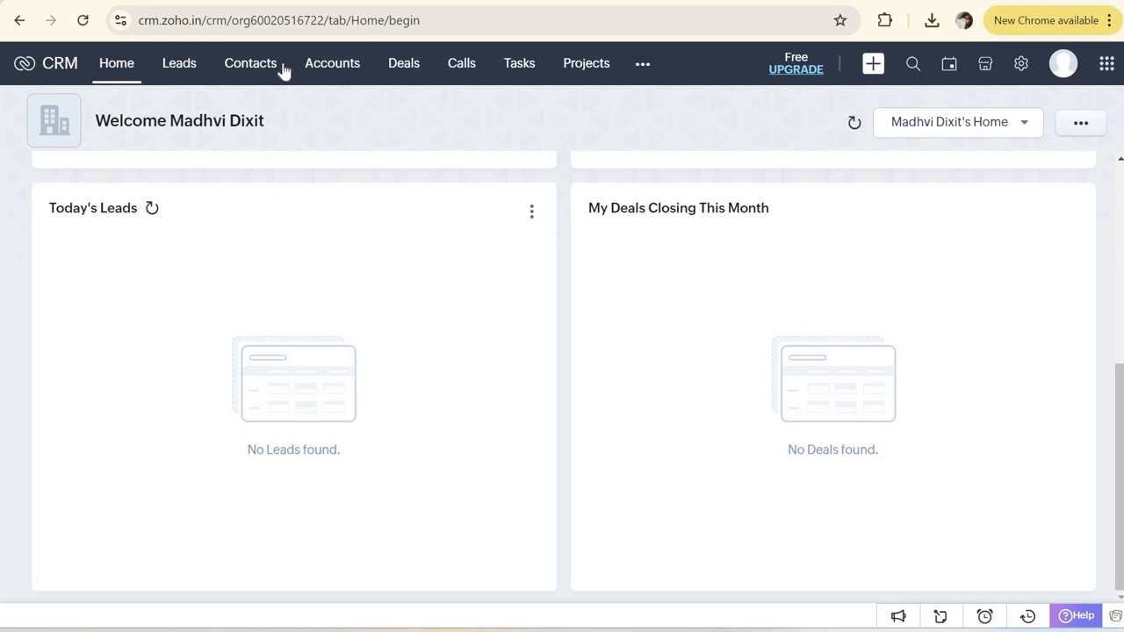
scroll(506, 254, "up", 5)
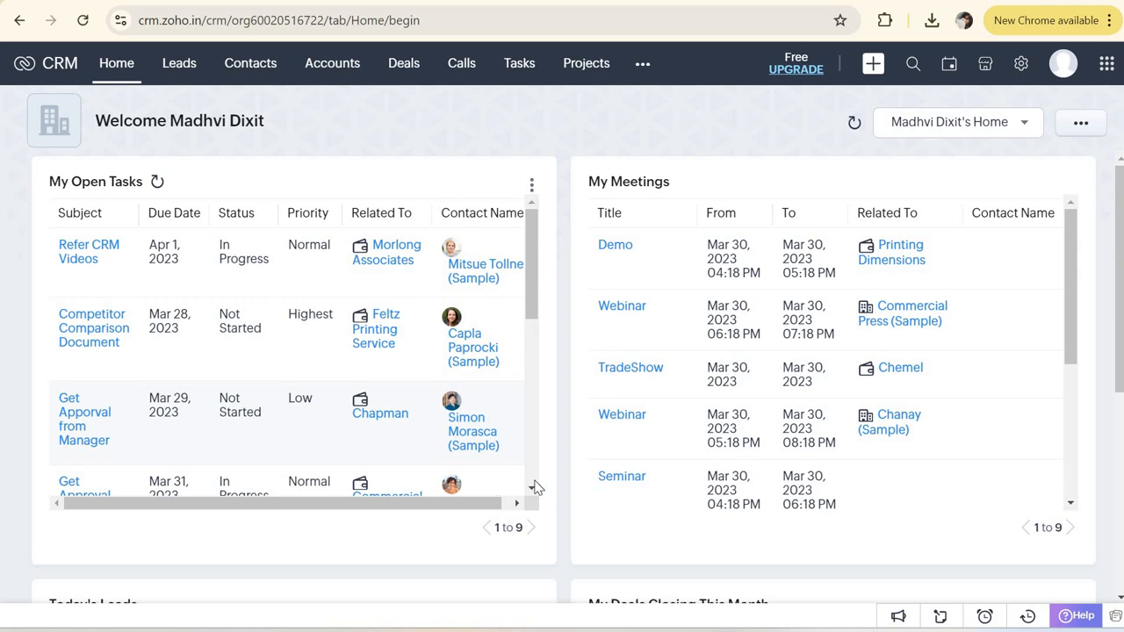
scroll(518, 316, "down", 5)
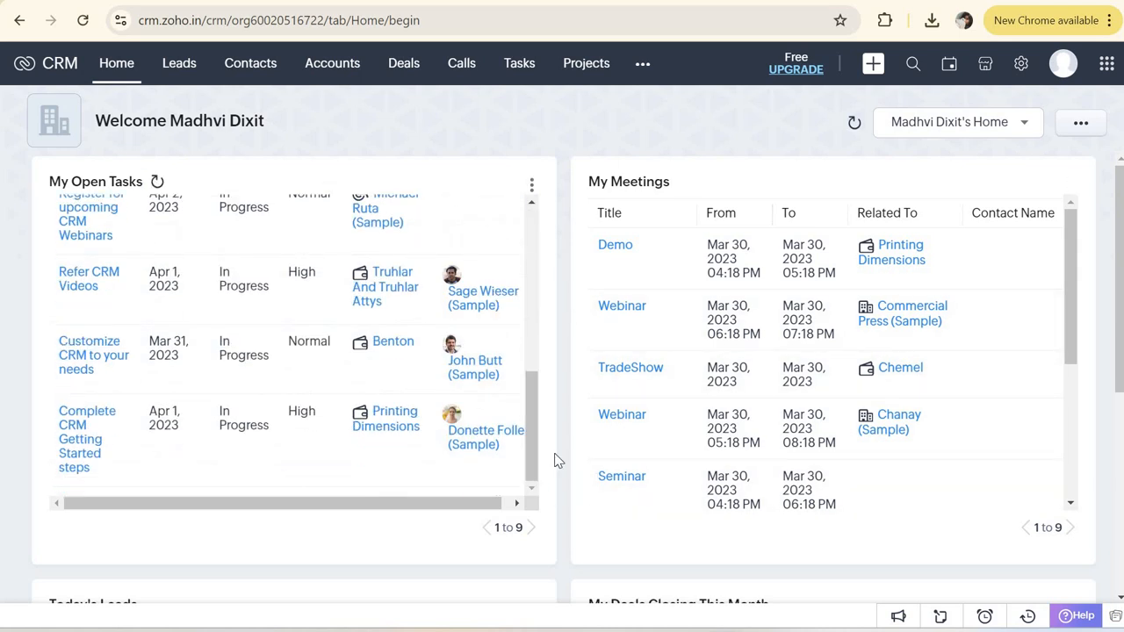
scroll(555, 459, "down", 5)
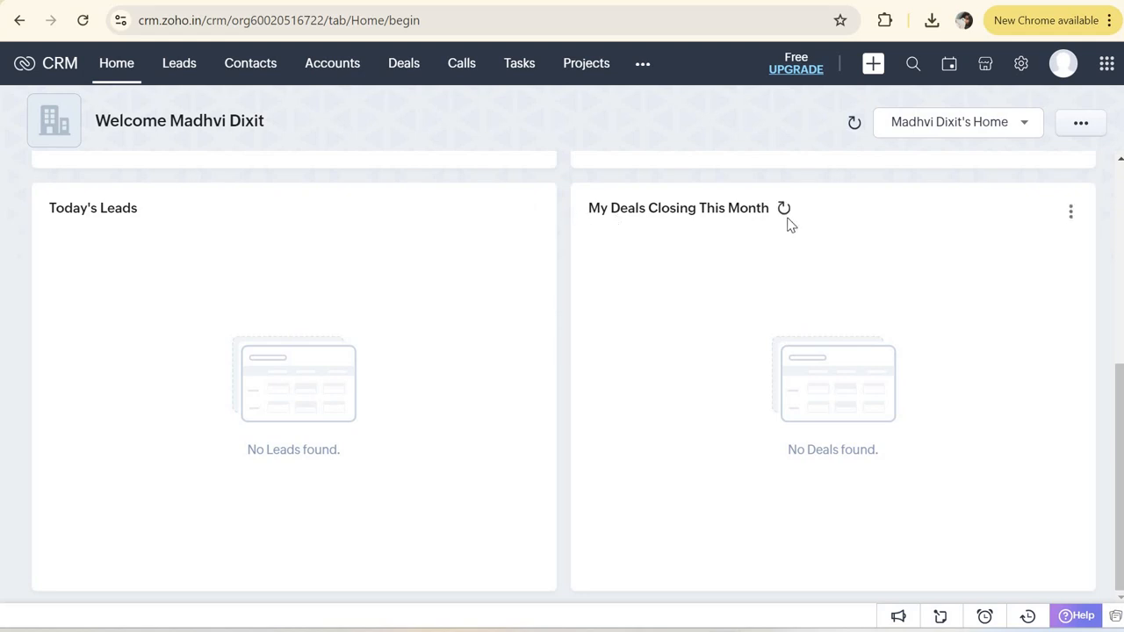
Step: Refresh the My Deals Closing This Month widget and check which options it offers
double_click(784, 215)
left_click(783, 215)
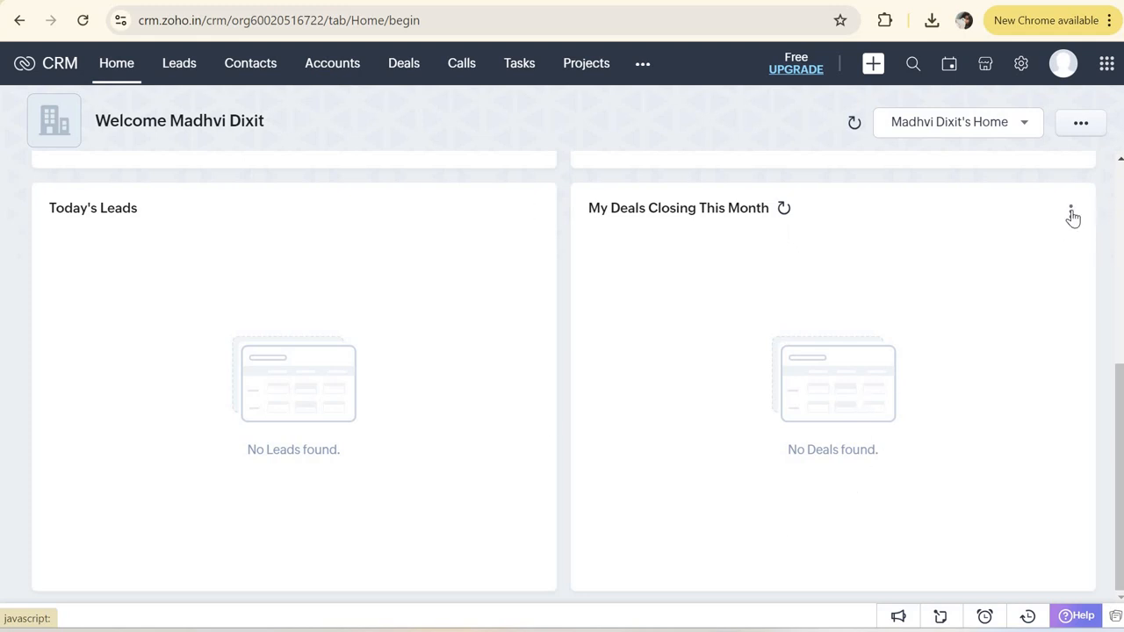
left_click(1071, 213)
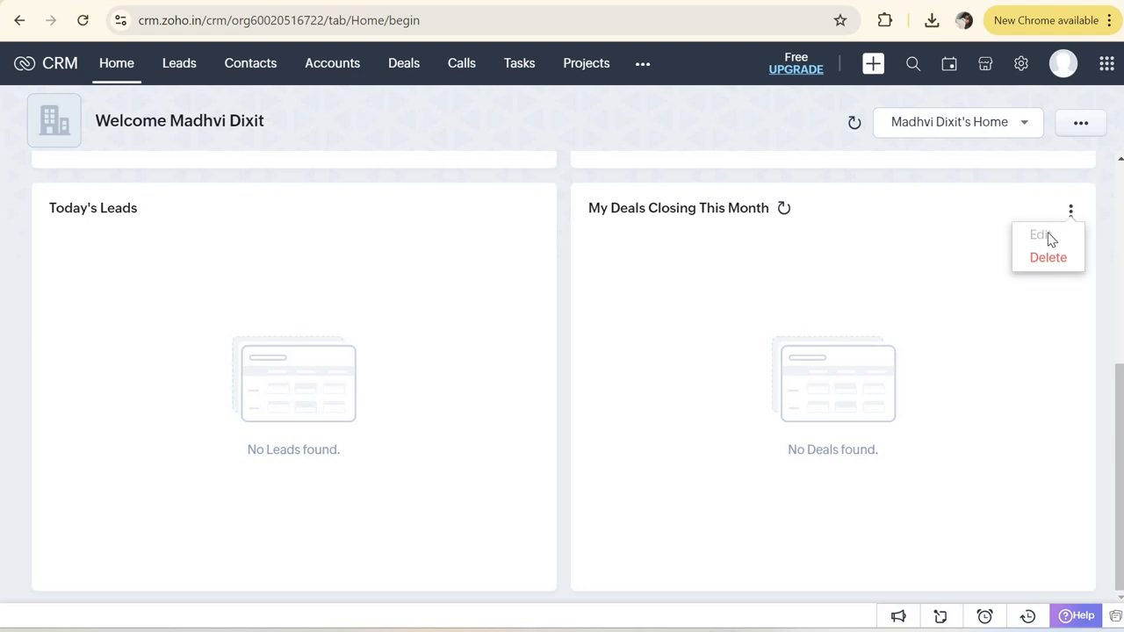
left_click(885, 270)
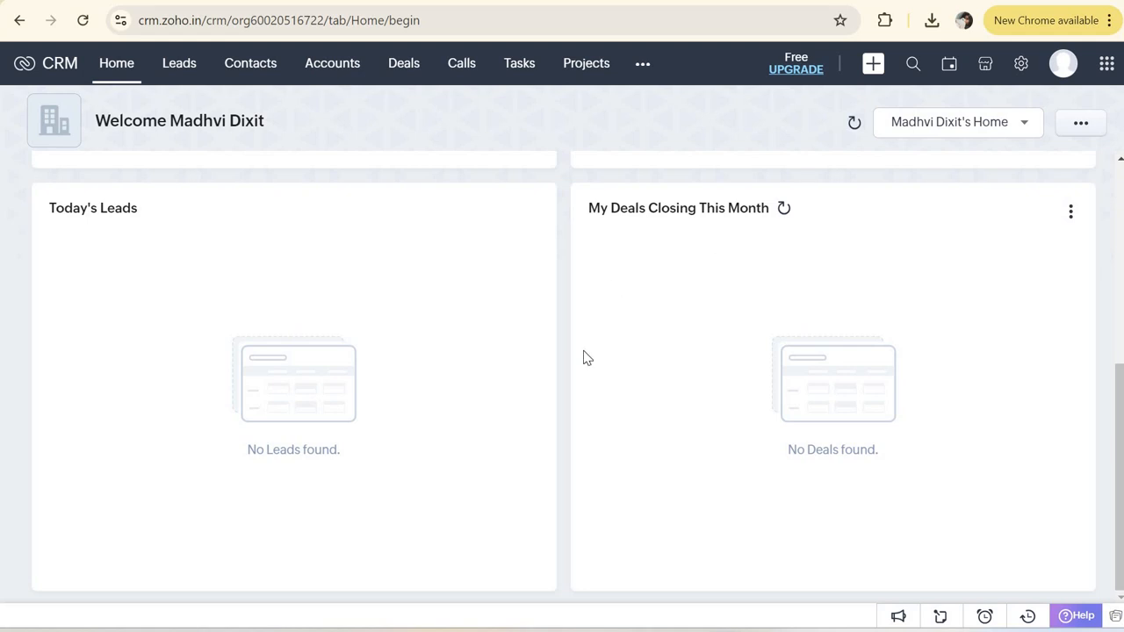
Step: Open the Leads module and review the columns of the All Leads list through Lead Owner
scroll(575, 376, "up", 5)
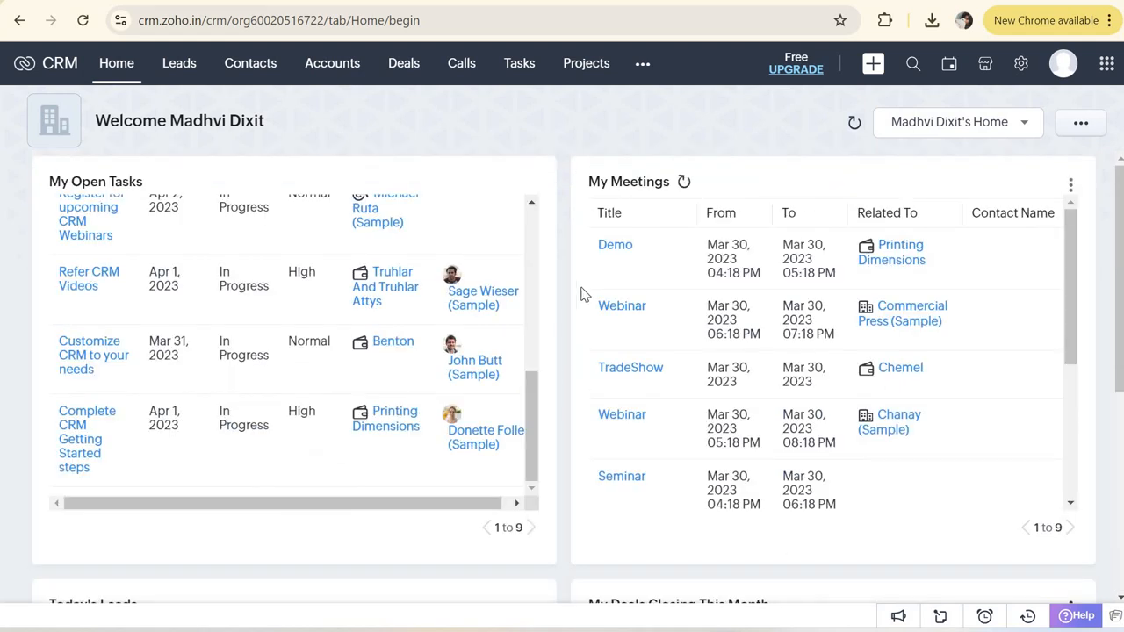
scroll(639, 393, "down", 3)
scroll(175, 181, "down", 5)
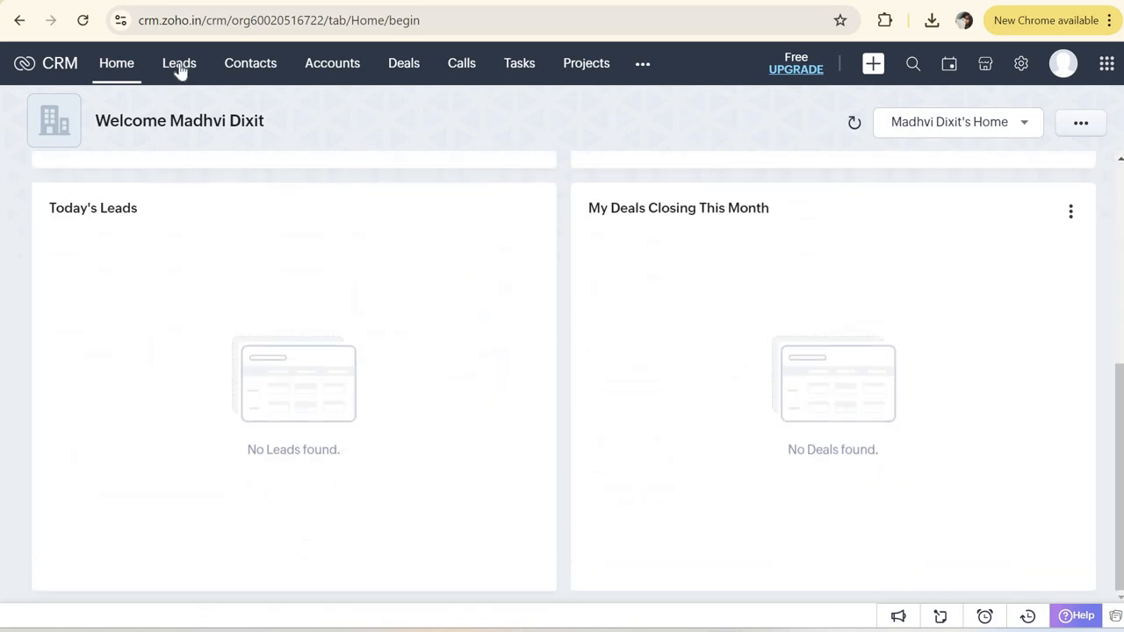
left_click(179, 65)
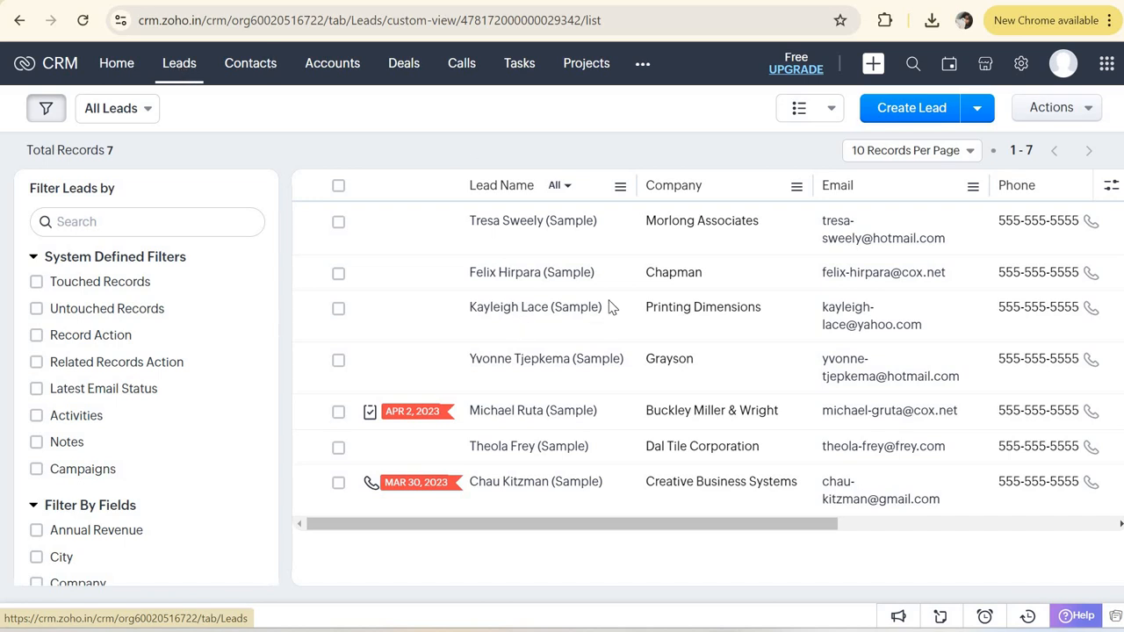
scroll(612, 308, "right", 3)
scroll(609, 307, "right", 3)
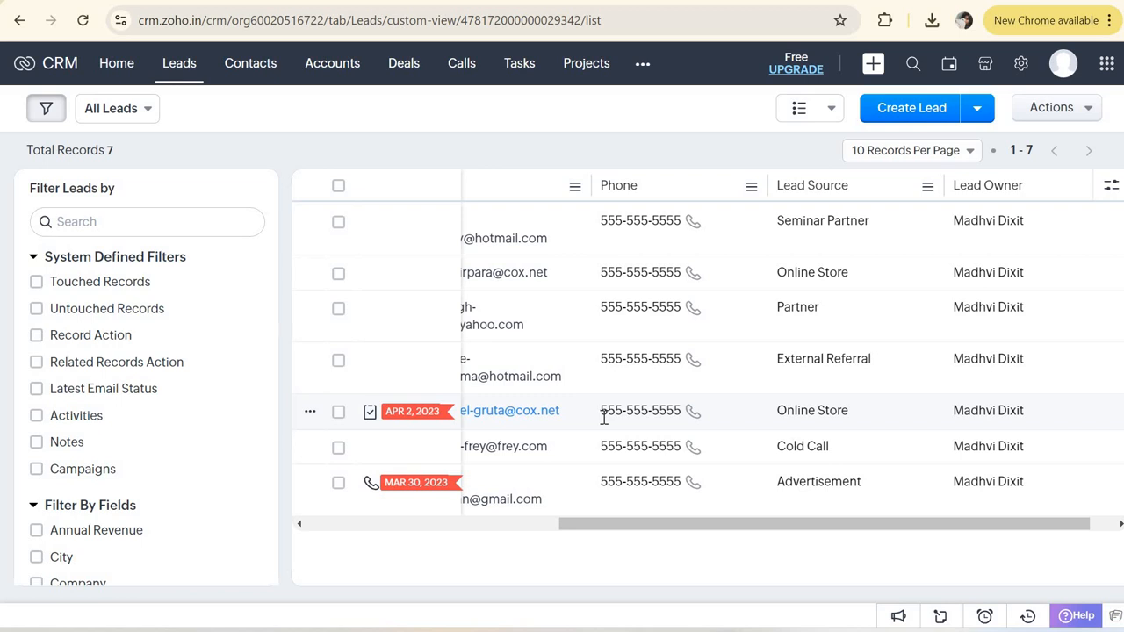
scroll(602, 424, "left", 3)
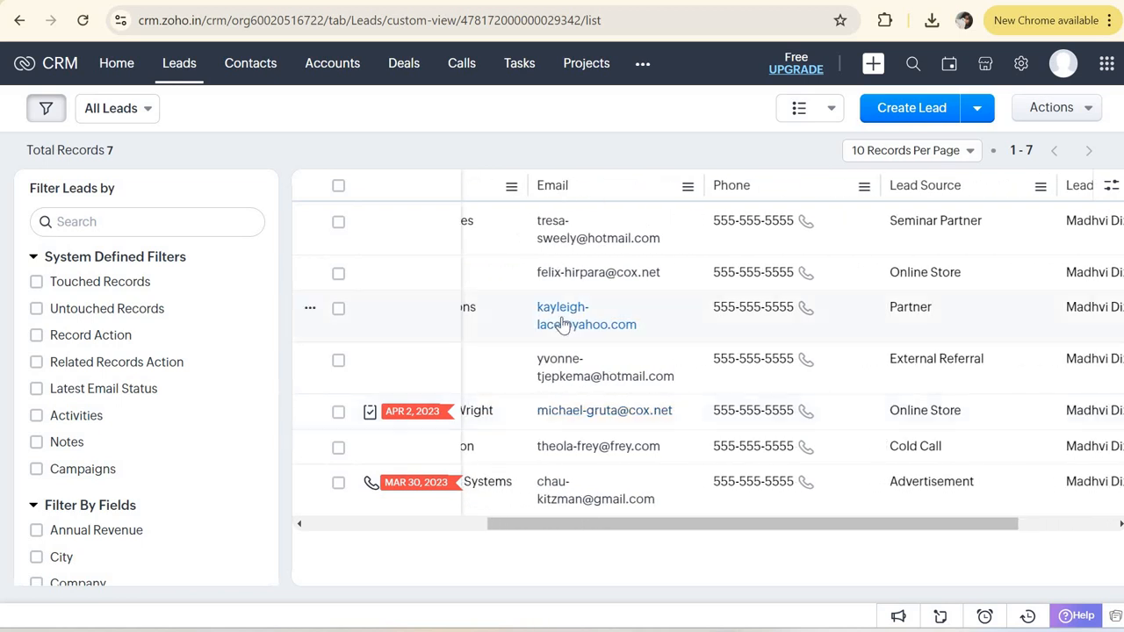
Step: Check the bulk actions available for all leads together, leaving no lead selected
left_click(339, 188)
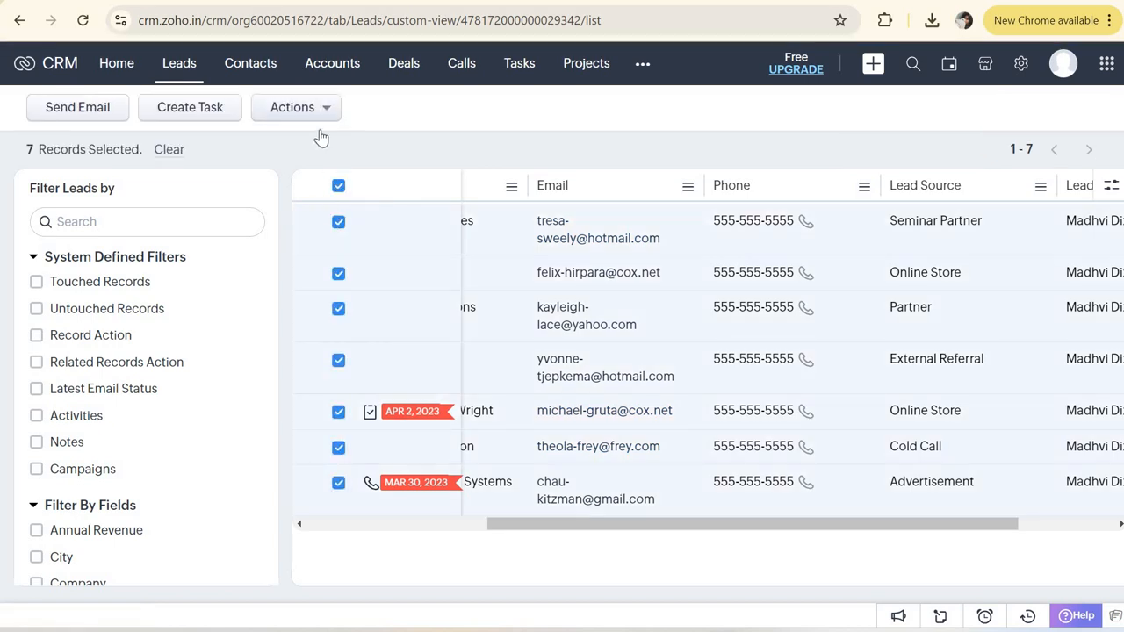
left_click(299, 108)
mouse_move(336, 173)
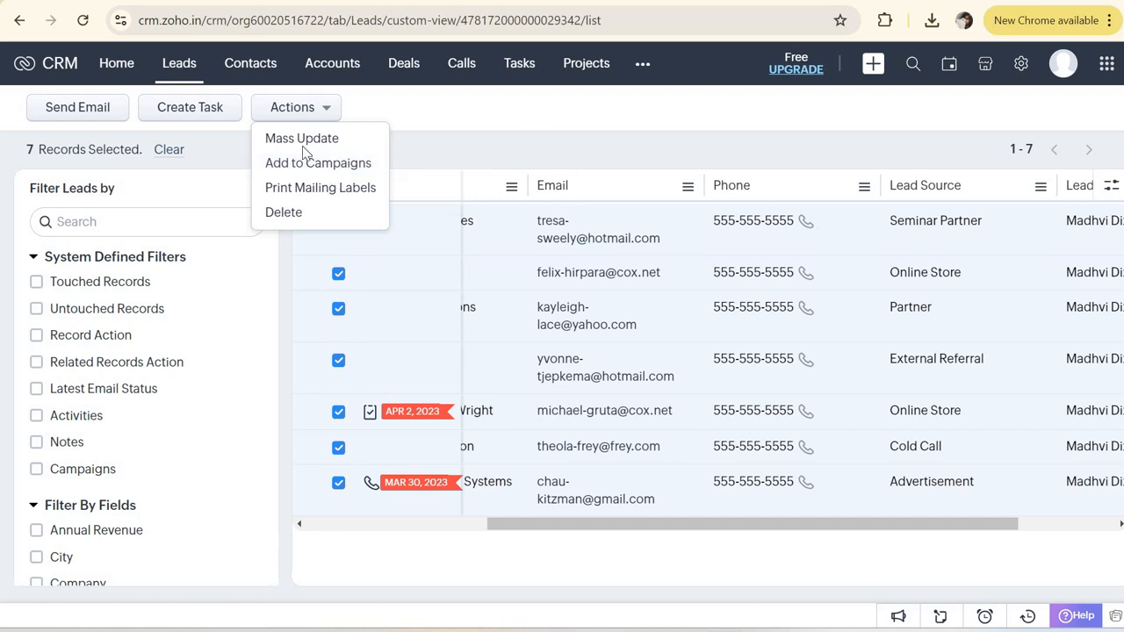
left_click(334, 190)
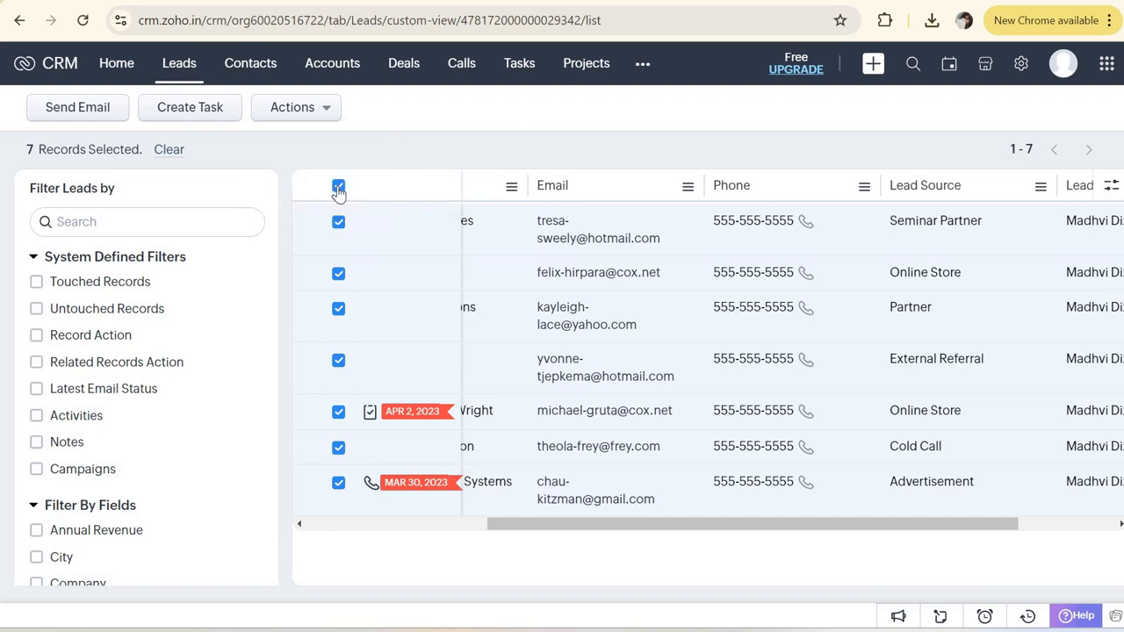
left_click(338, 188)
Step: Examine the available lead filters from the system-defined ones through Zip Code, along with the lead list's columns
scroll(650, 246, "right", 2)
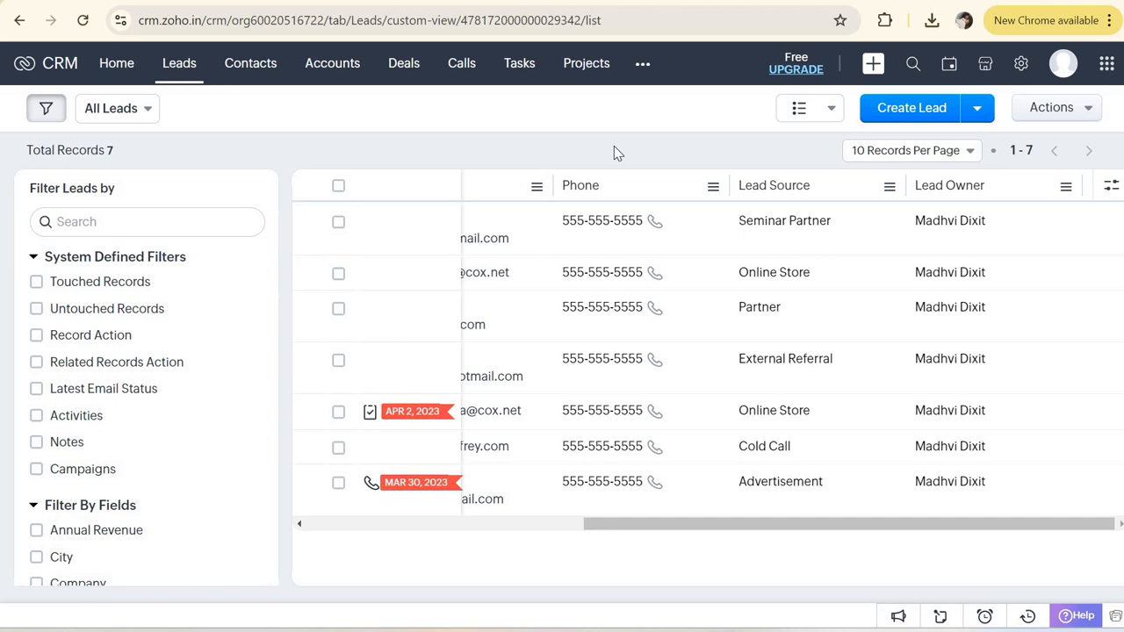
scroll(137, 527, "down", 3)
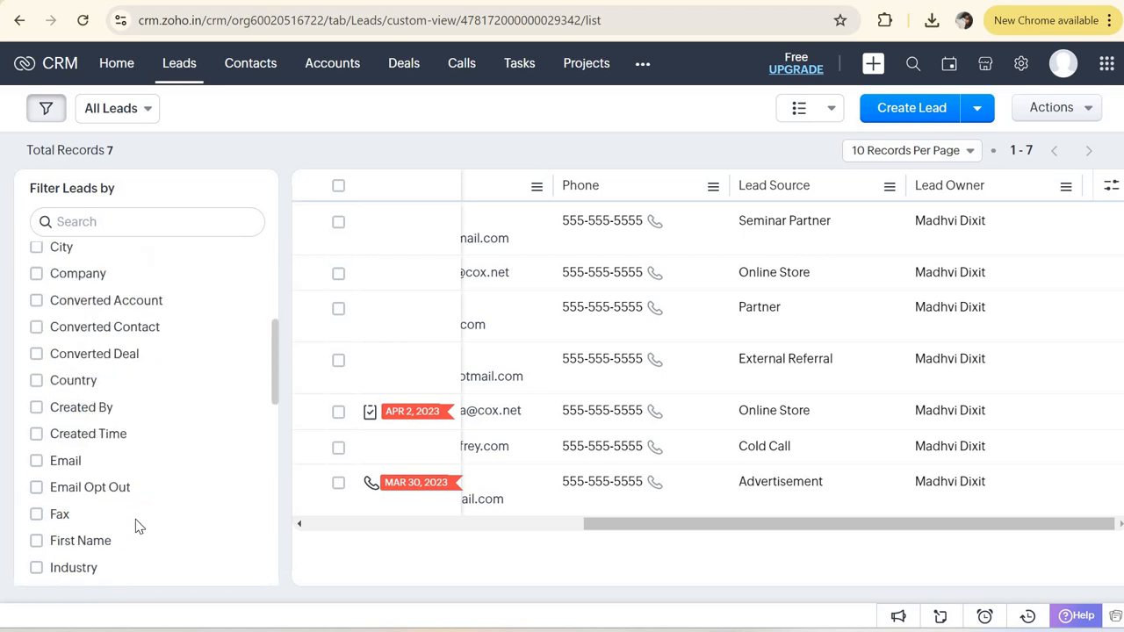
scroll(136, 527, "down", 6)
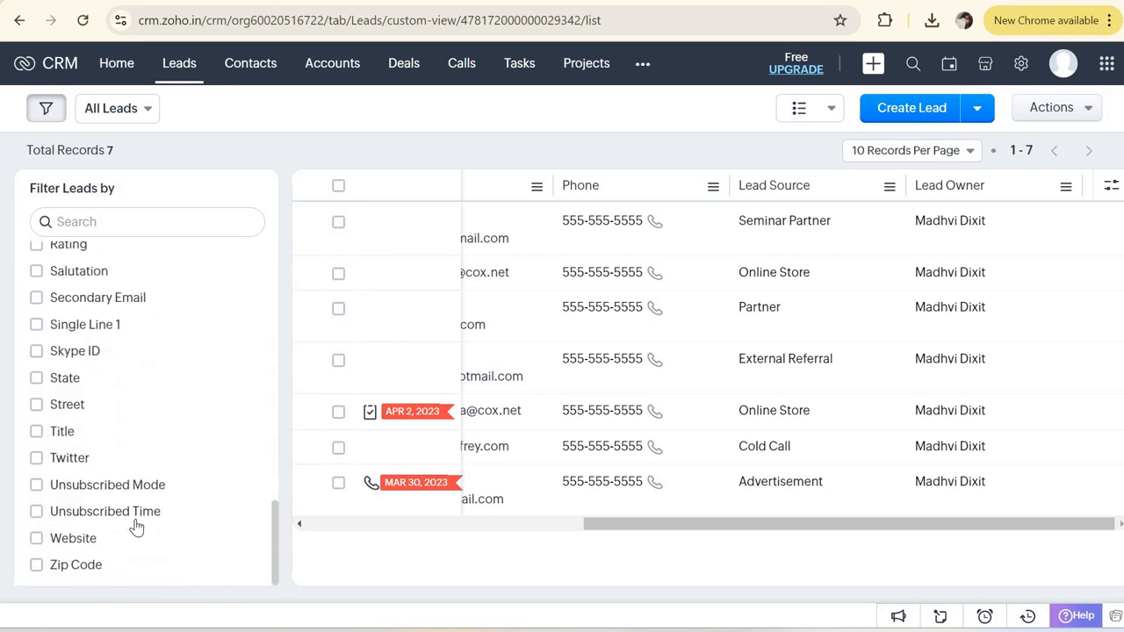
scroll(136, 527, "up", 10)
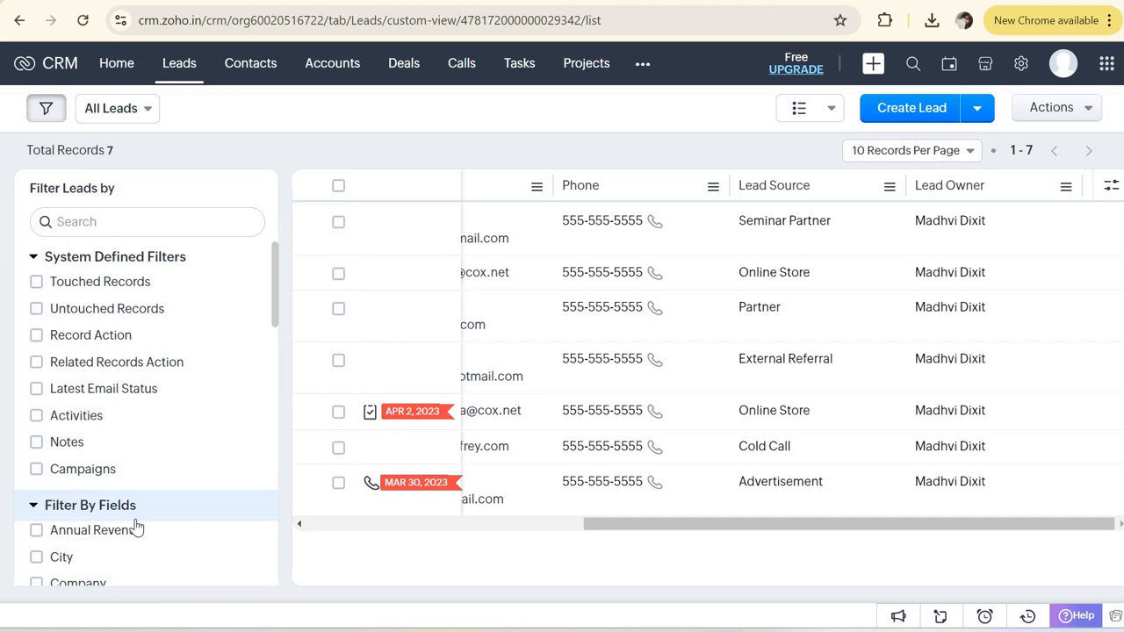
scroll(136, 525, "down", 7)
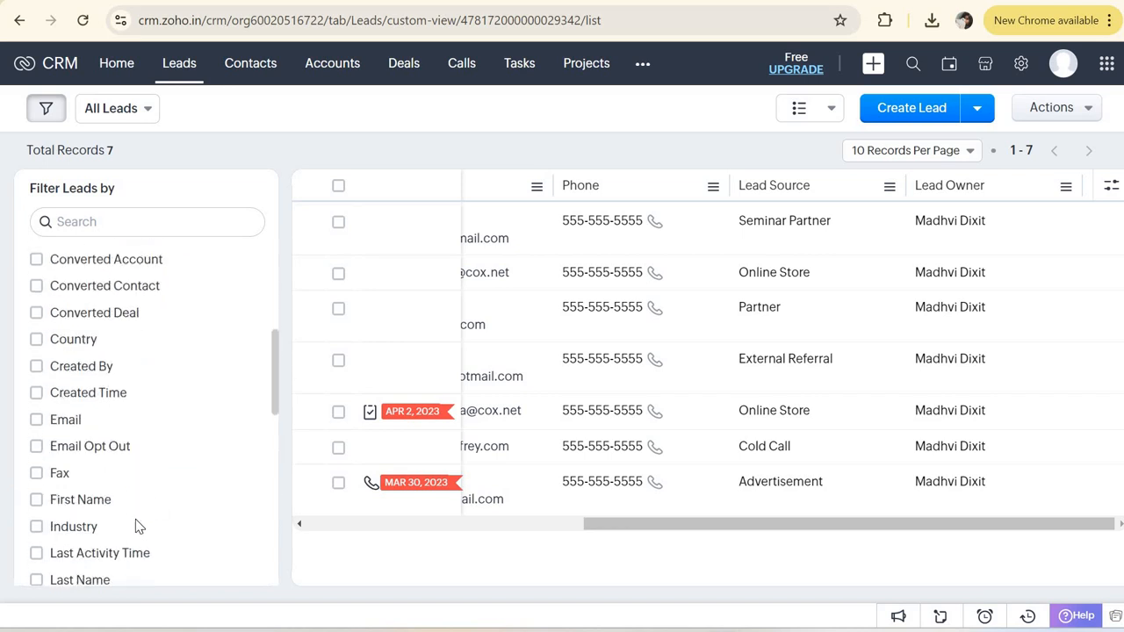
scroll(136, 526, "down", 5)
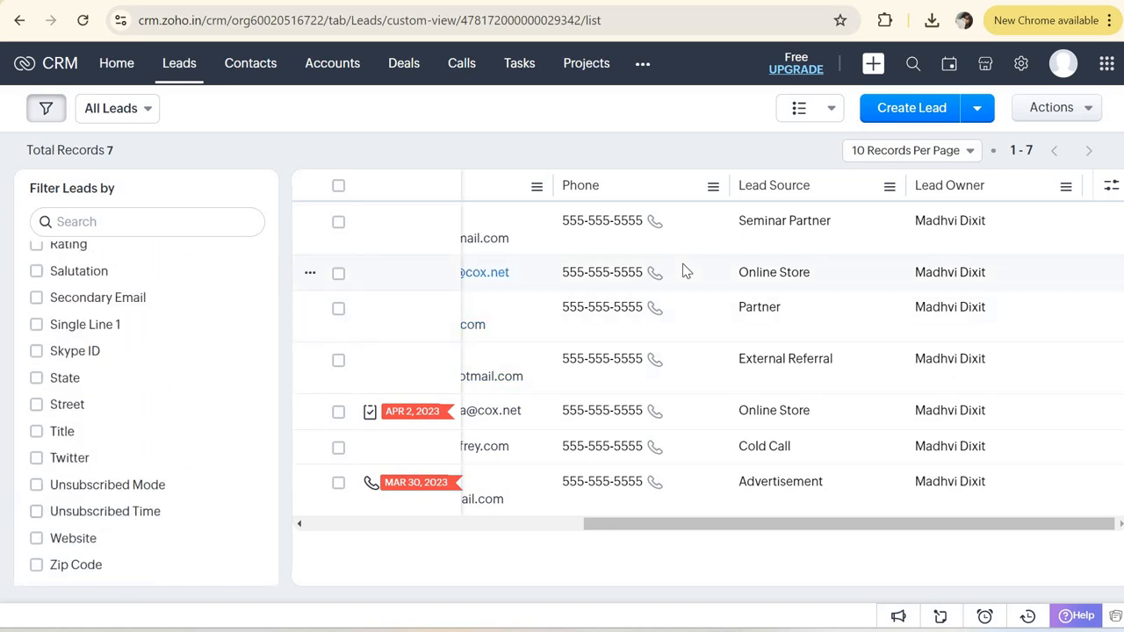
scroll(686, 271, "left", 5)
scroll(686, 272, "right", 5)
Step: Review the fields of a new lead form down to its description, and close it without saving
left_click(897, 118)
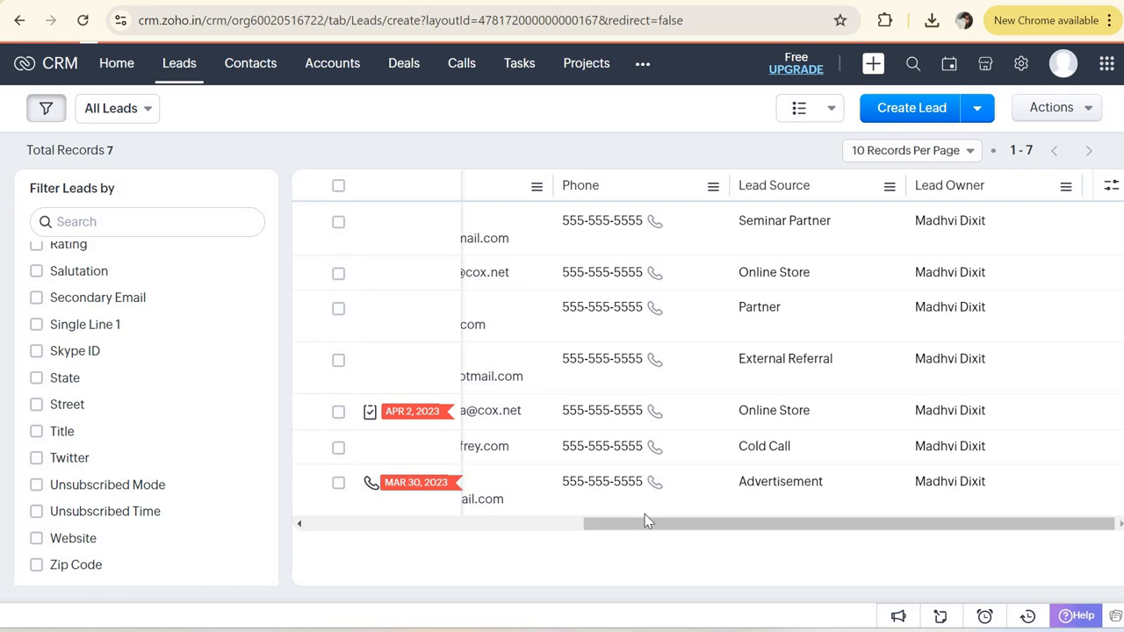
scroll(647, 522, "down", 8)
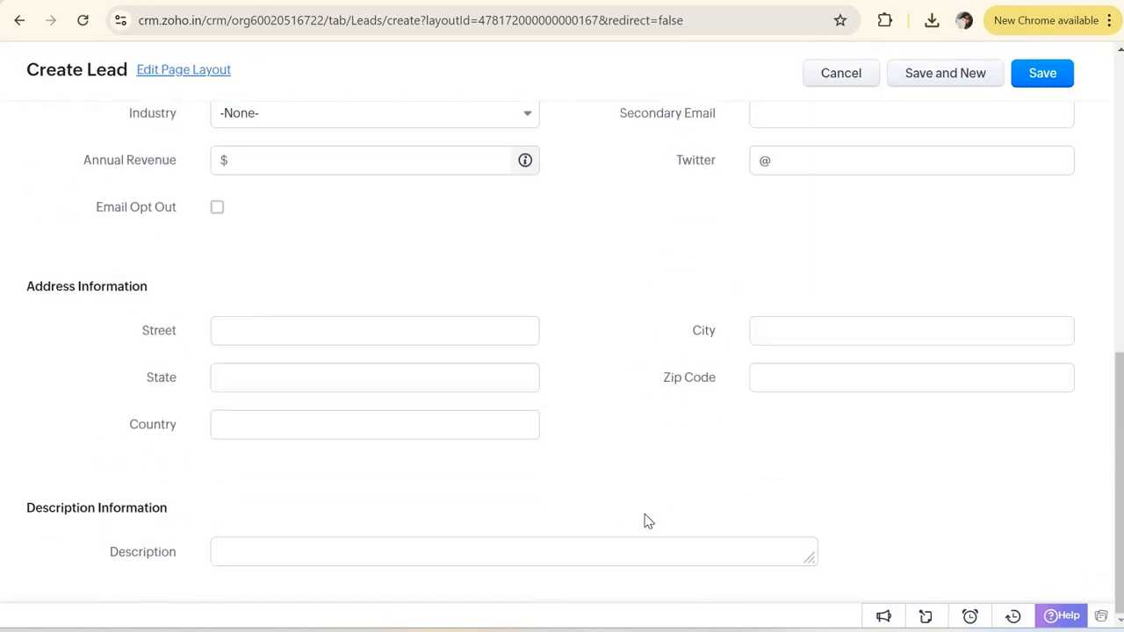
scroll(700, 376, "up", 8)
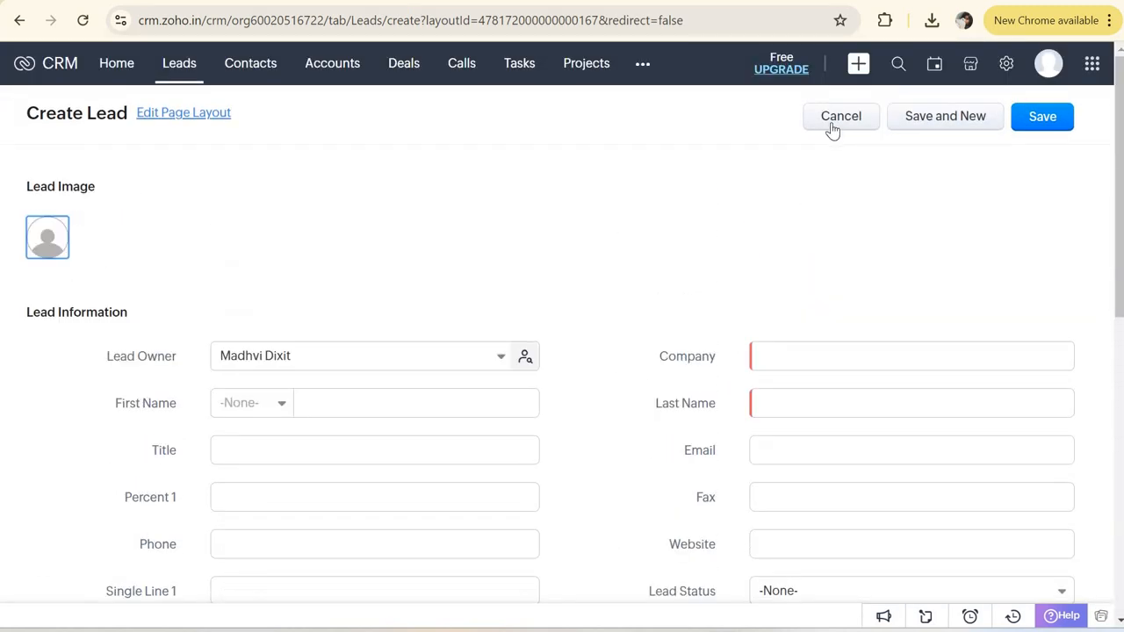
left_click(836, 120)
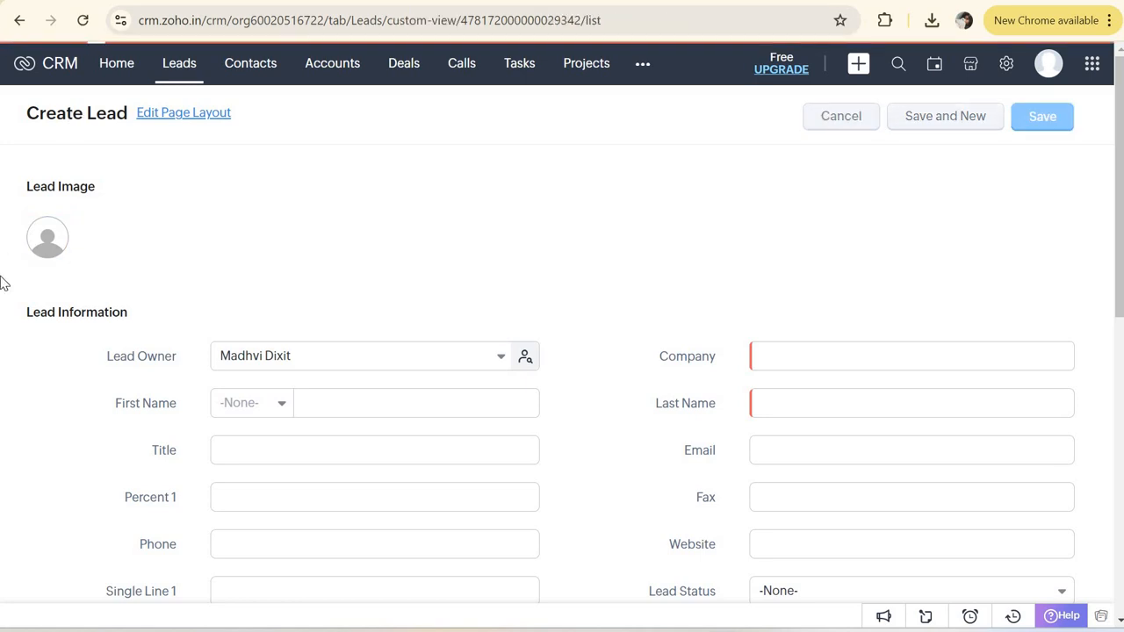
Step: Filter the leads by Mobile with the "is" condition and a mobile number entered without hyphens
scroll(113, 474, "down", 10)
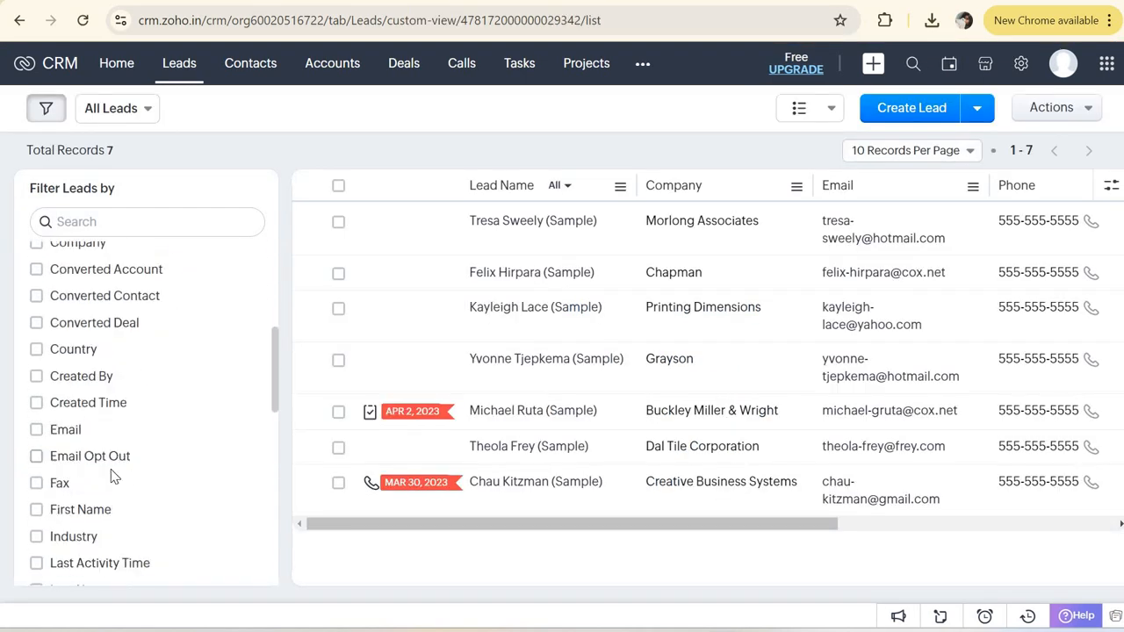
scroll(77, 327, "down", 3)
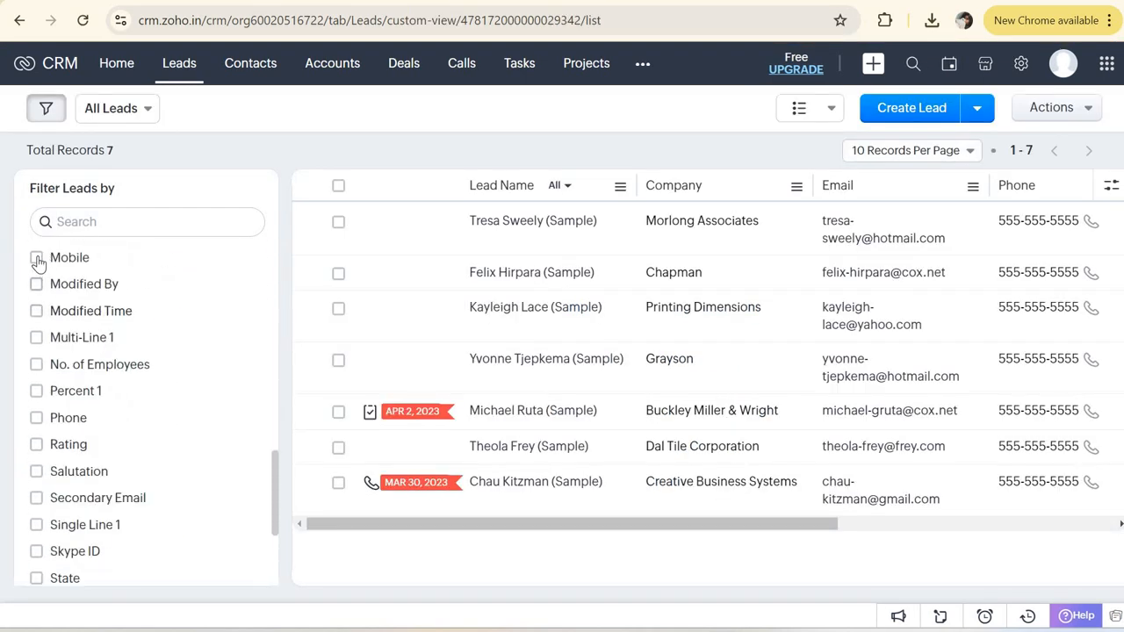
left_click(36, 258)
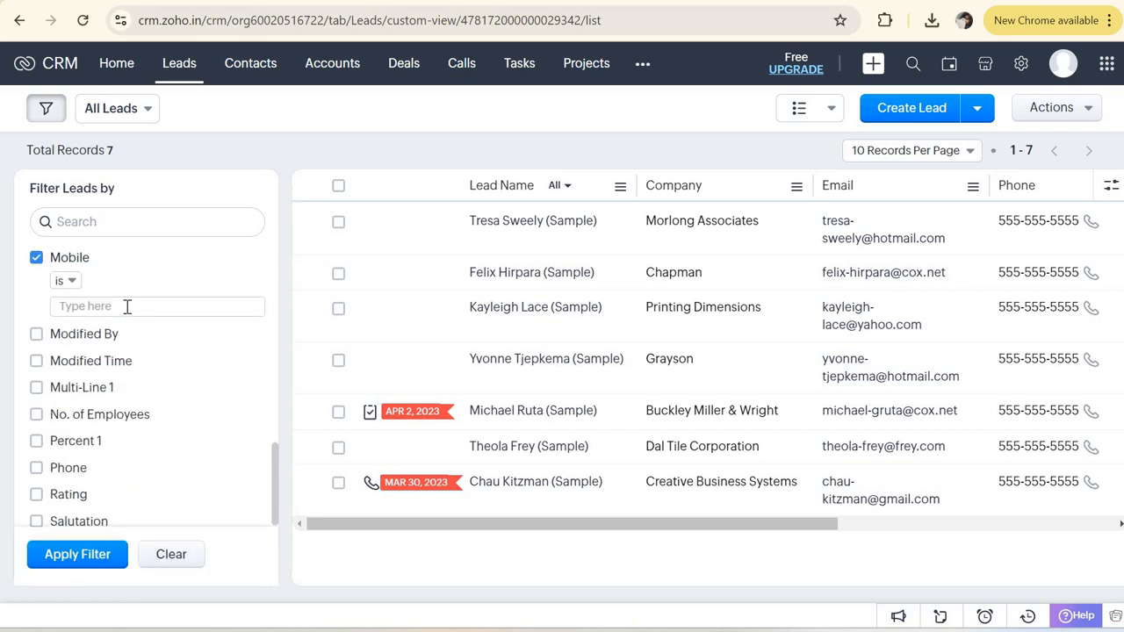
left_click(127, 307)
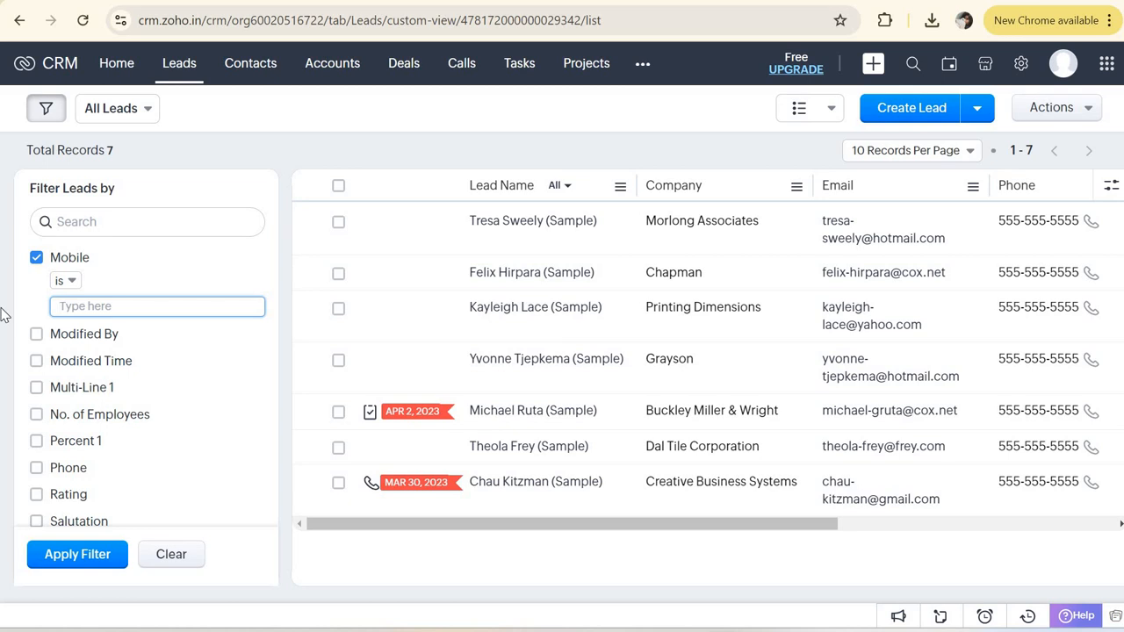
type("5555555555")
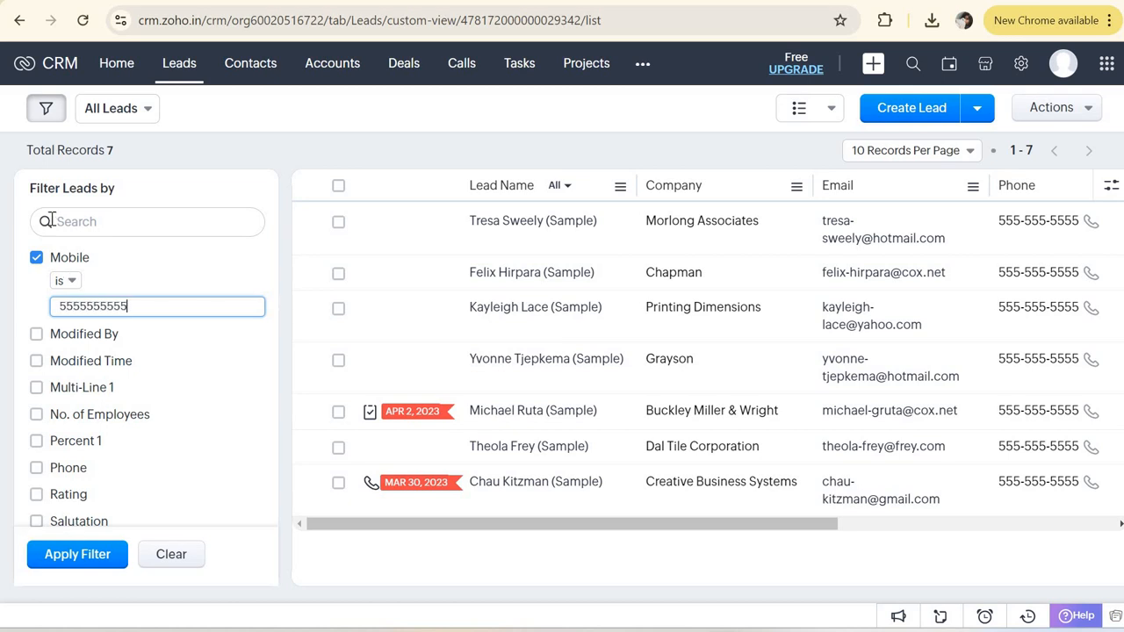
left_click(70, 282)
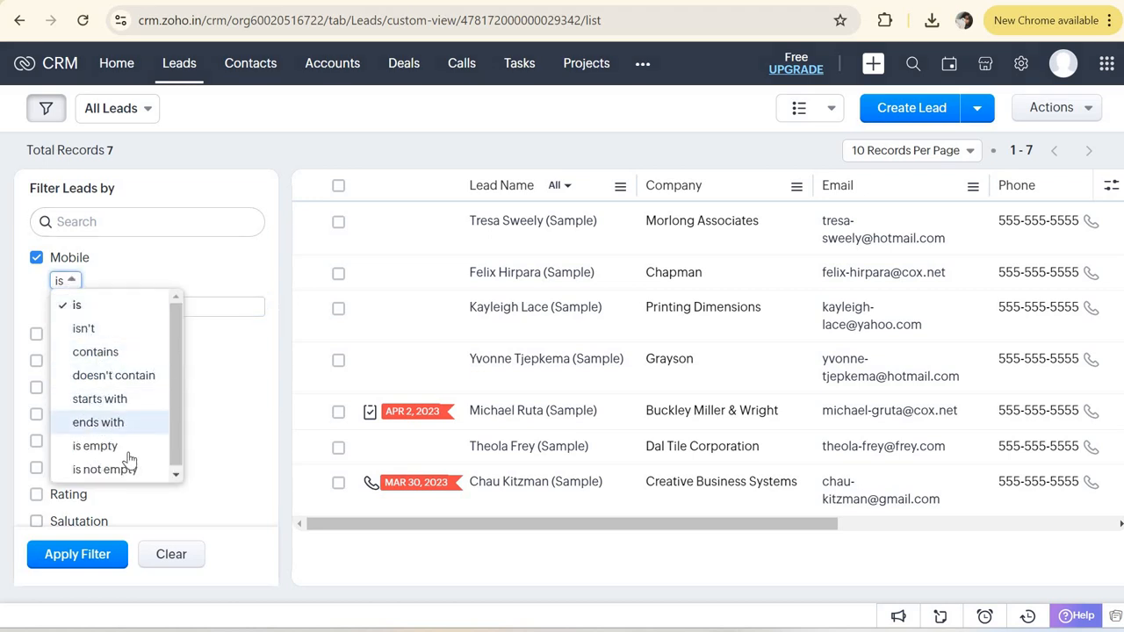
left_click(87, 561)
left_click(88, 560)
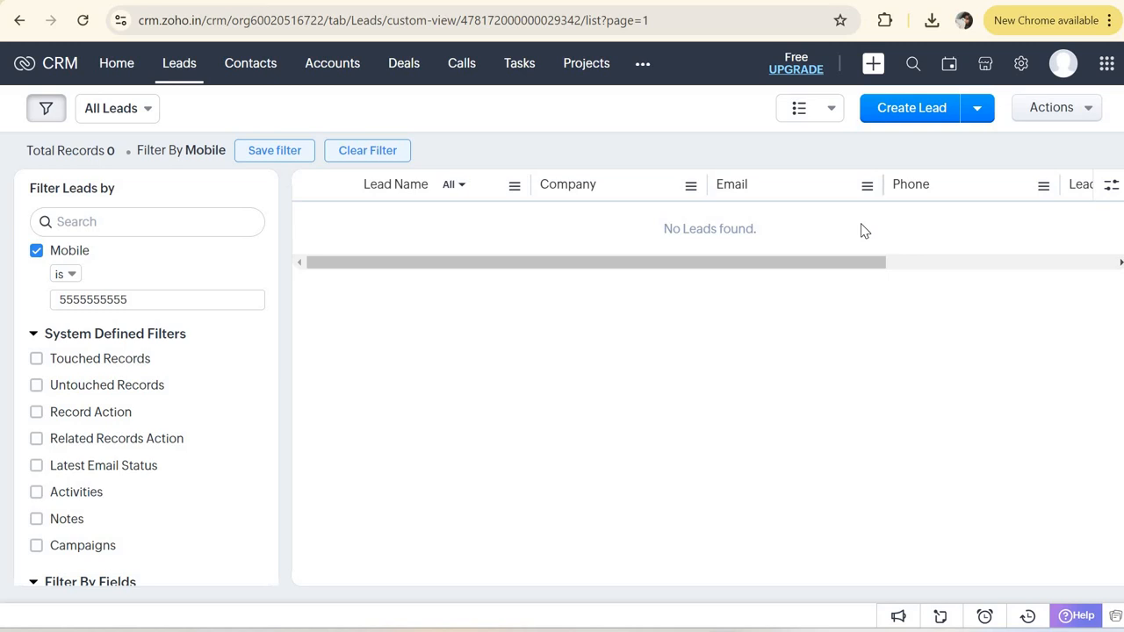
scroll(866, 231, "right", 3)
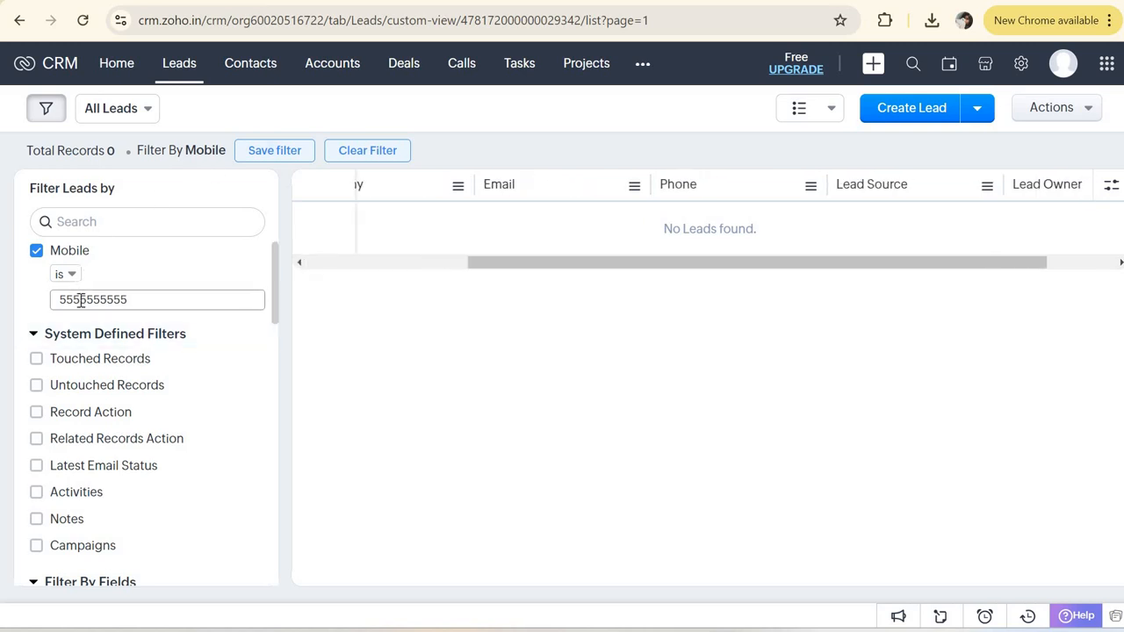
Step: Add hyphens to the number in the Mobile filter, reapply it and check the filtered lead list
left_click(81, 300)
type("-555")
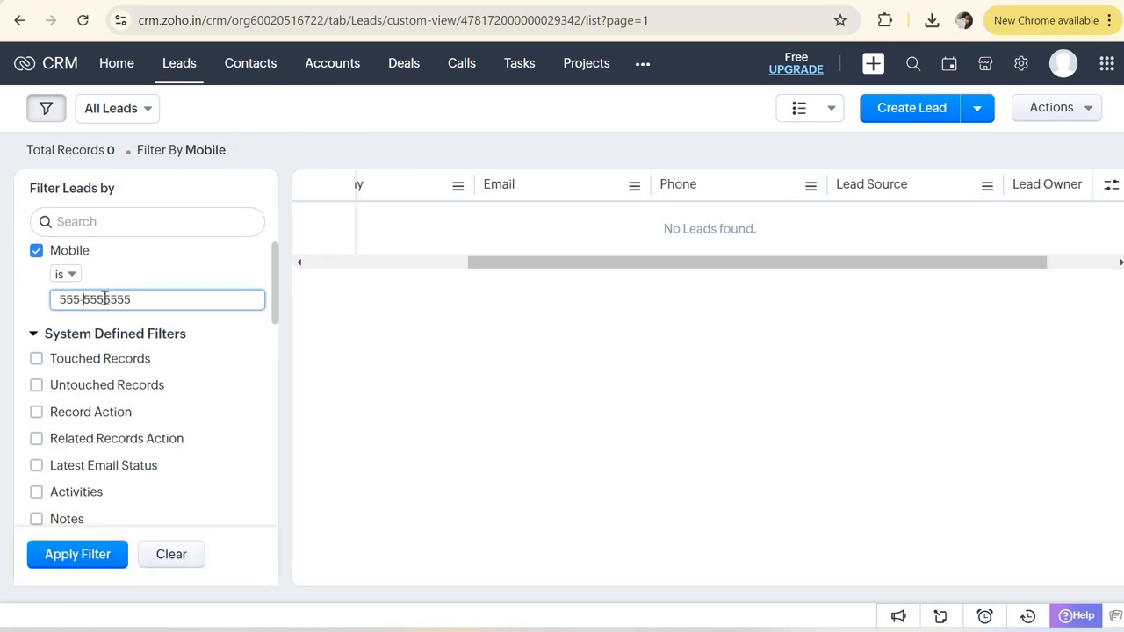
type("-")
left_click(83, 556)
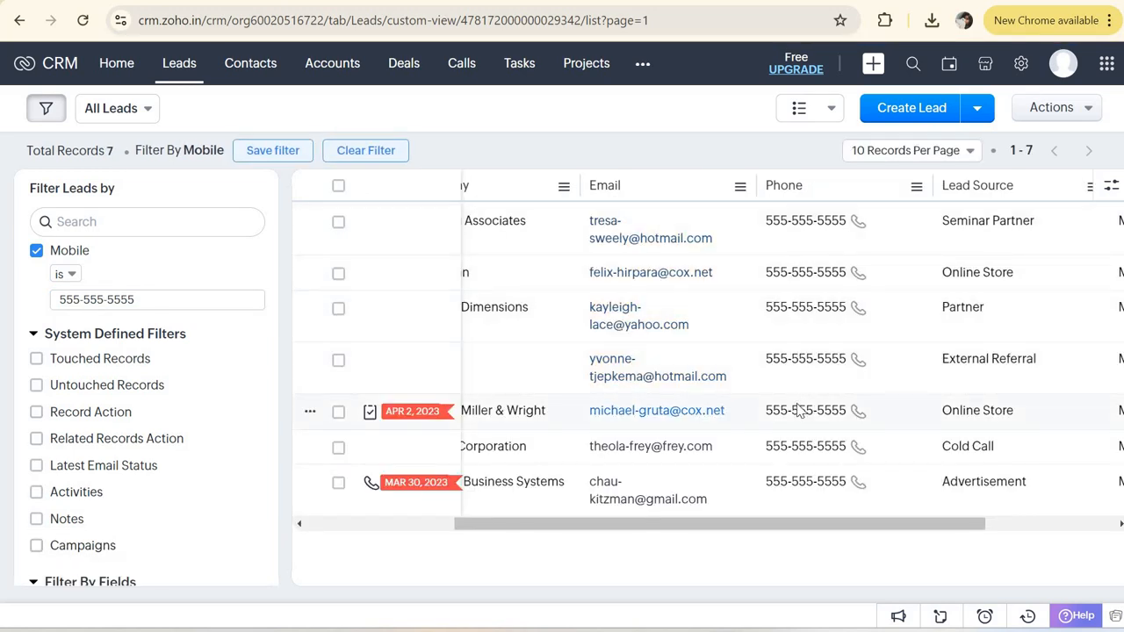
scroll(800, 410, "left", 5)
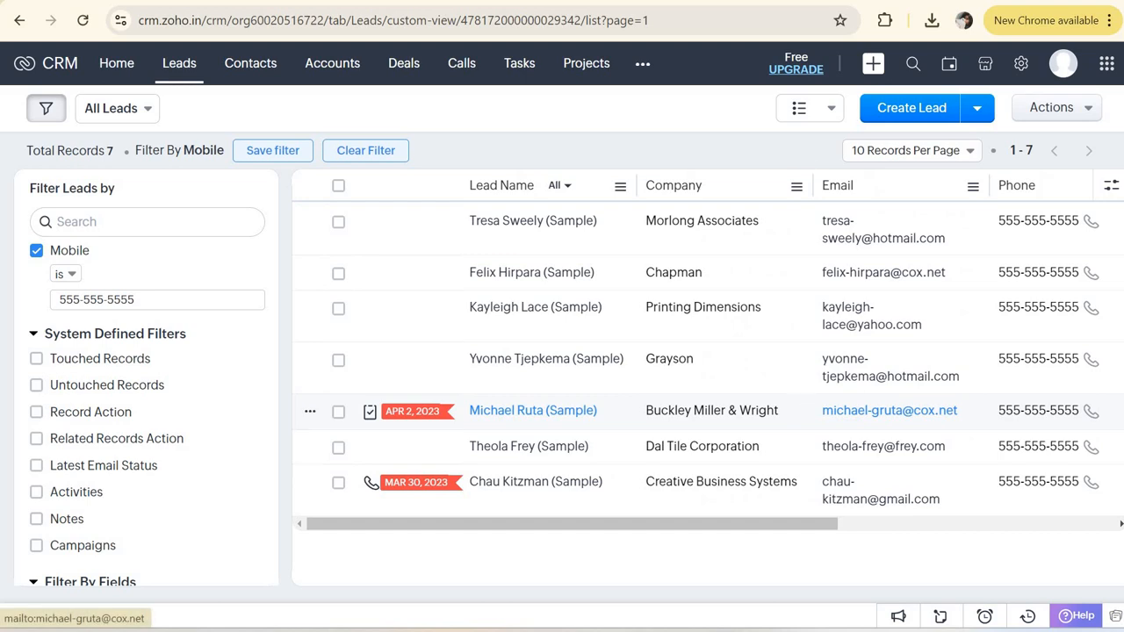
key("ctrl+Tab")
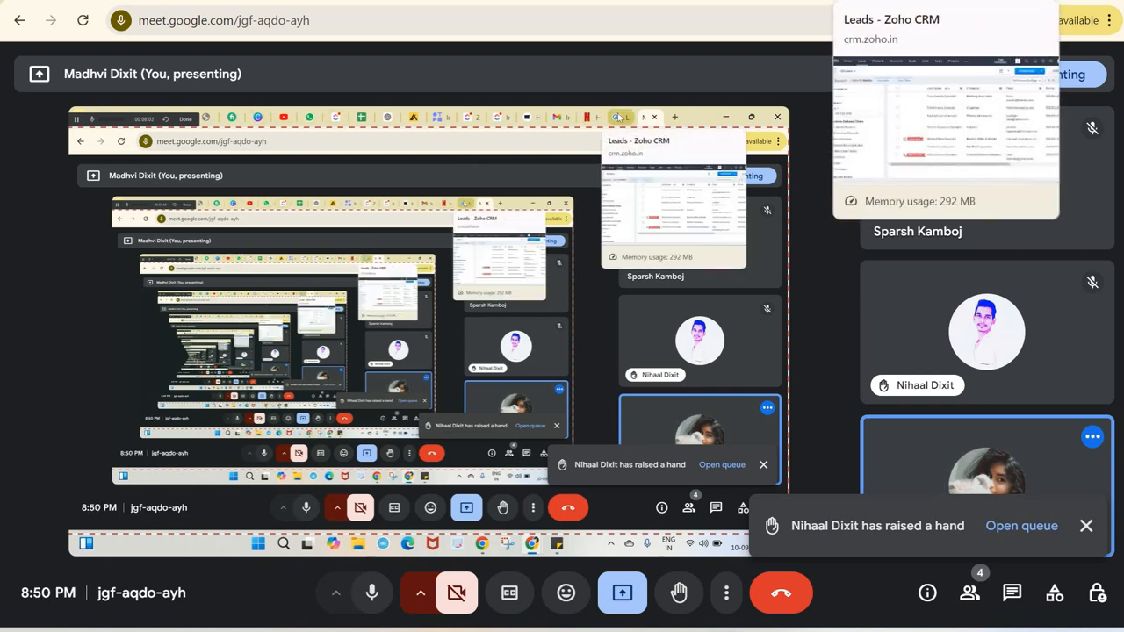
left_click(832, 0)
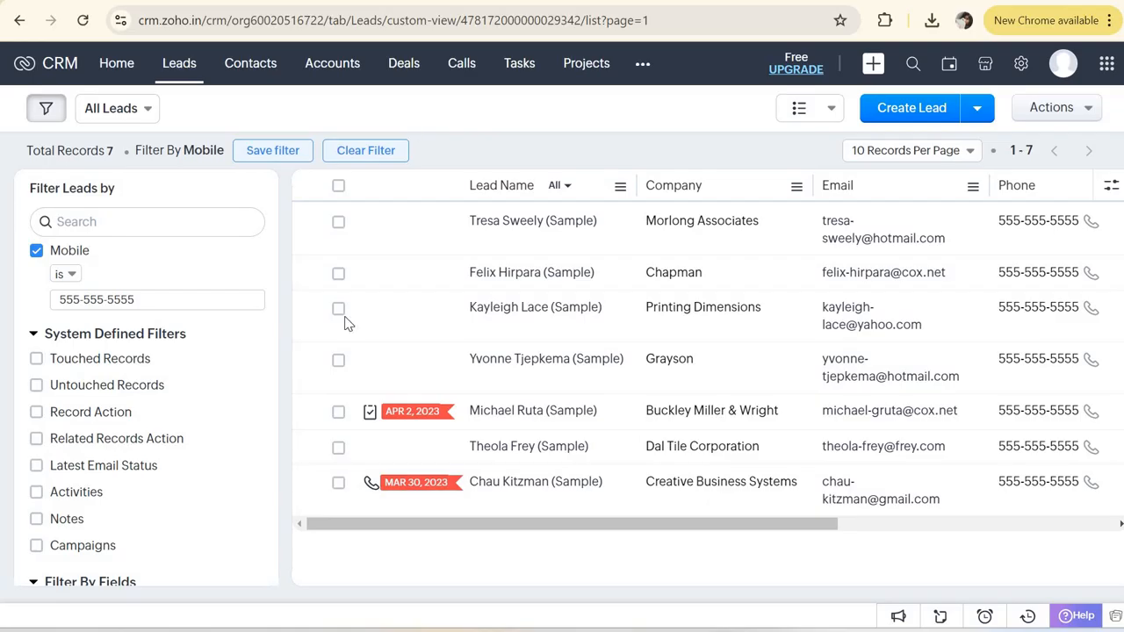
Step: Deselect the Mobile filter without applying the change, and look through the other lead filters and the list's columns through Lead Owner
left_click(36, 252)
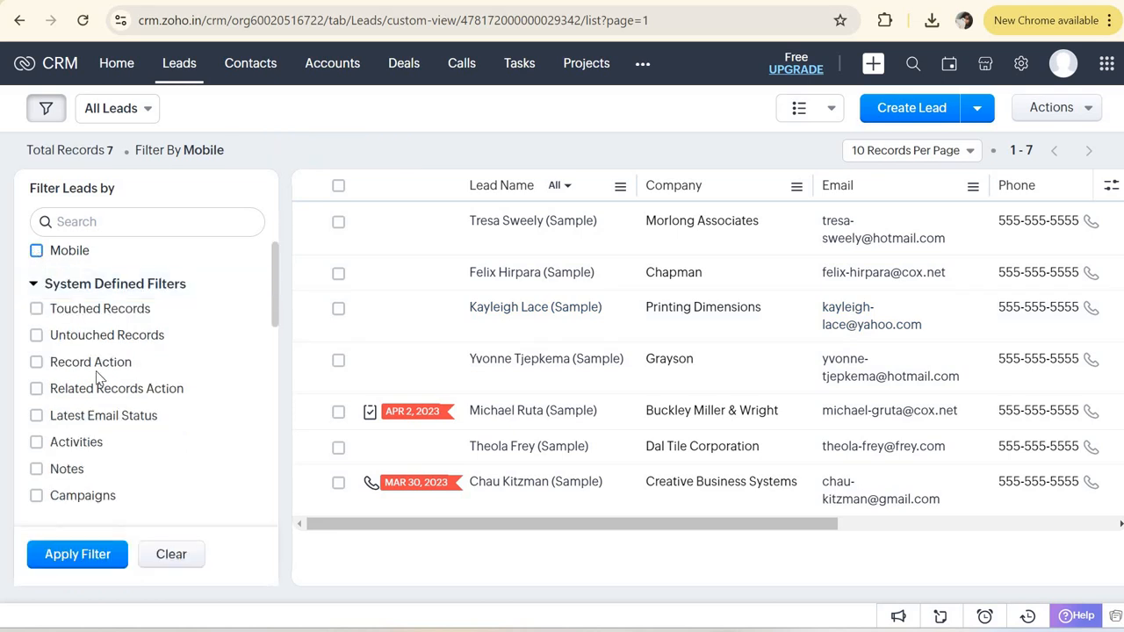
scroll(99, 373, "down", 2)
scroll(97, 376, "up", 2)
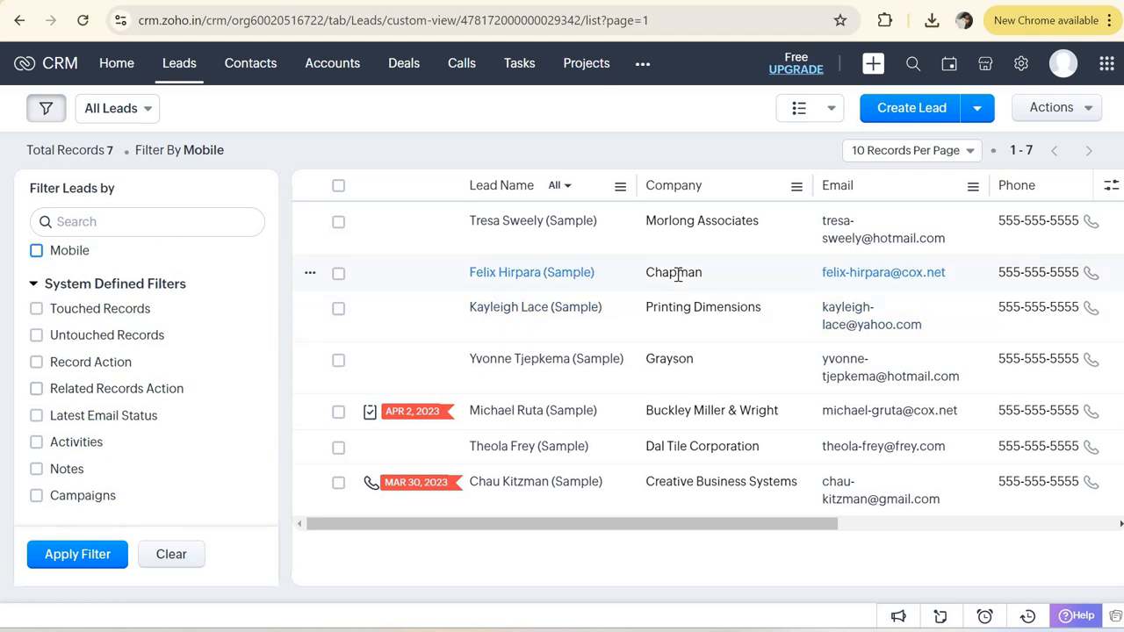
scroll(678, 275, "right", 5)
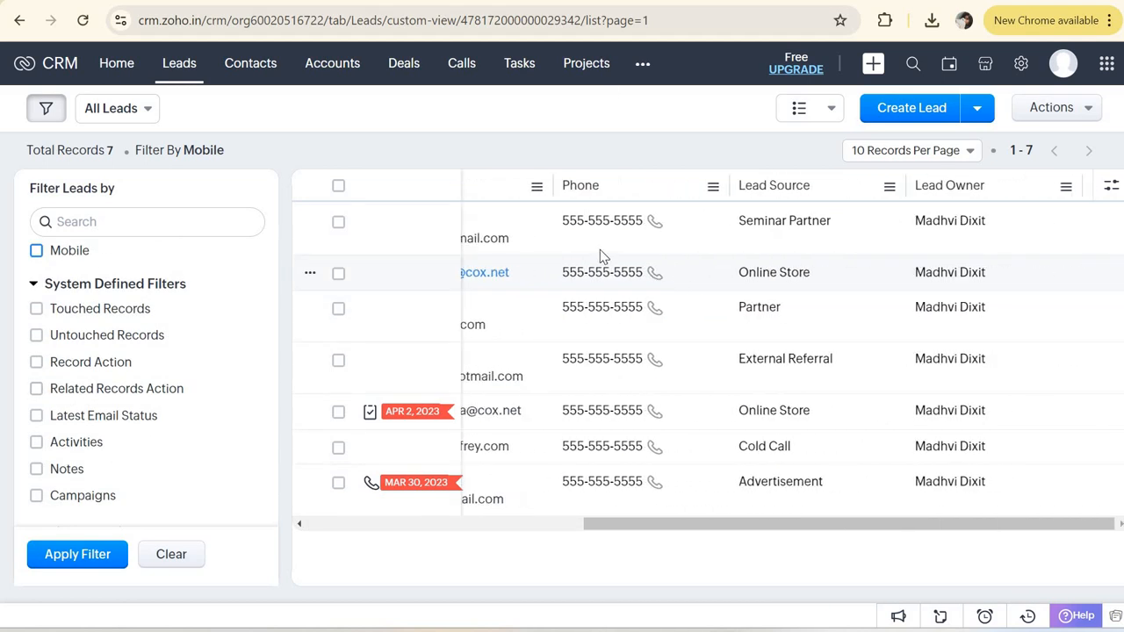
scroll(603, 256, "left", 5)
scroll(61, 376, "down", 1)
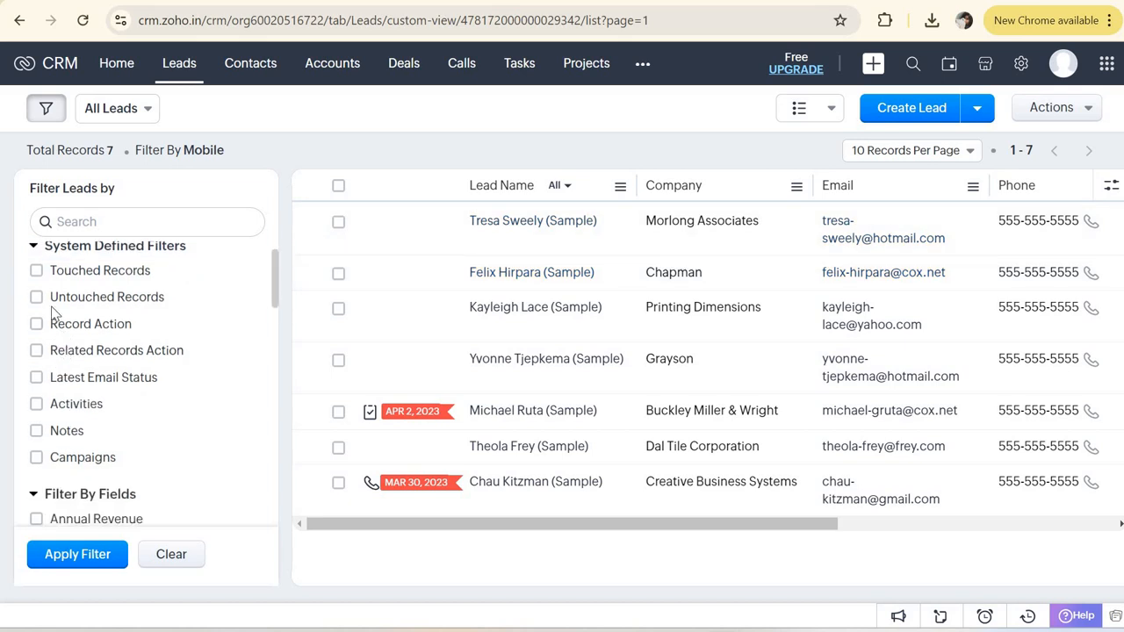
scroll(70, 316, "down", 1)
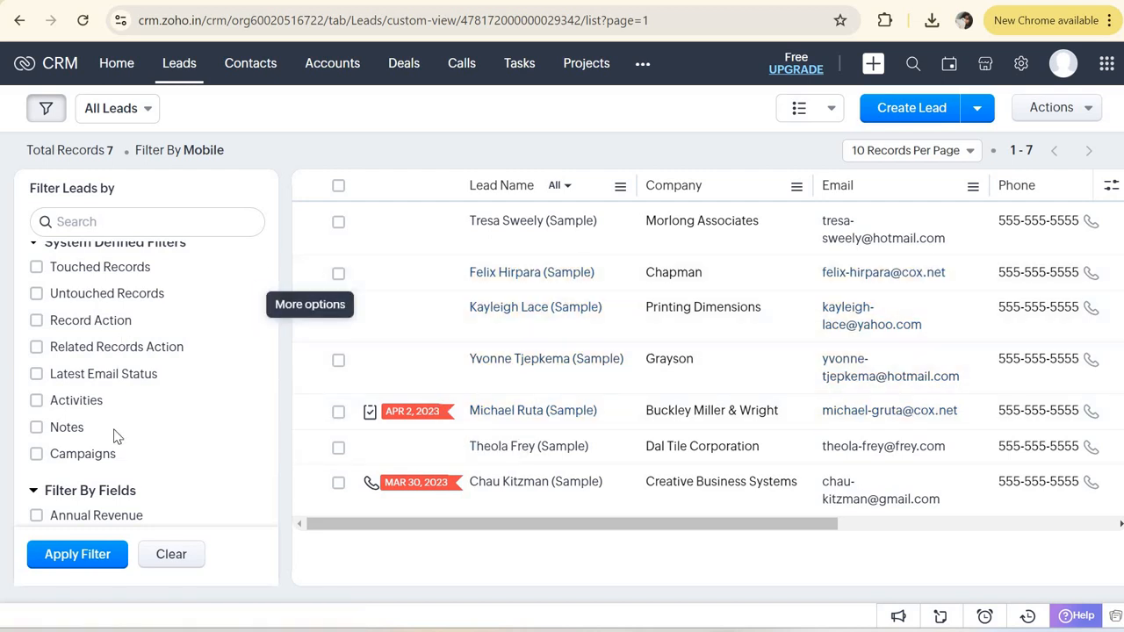
scroll(114, 436, "down", 4)
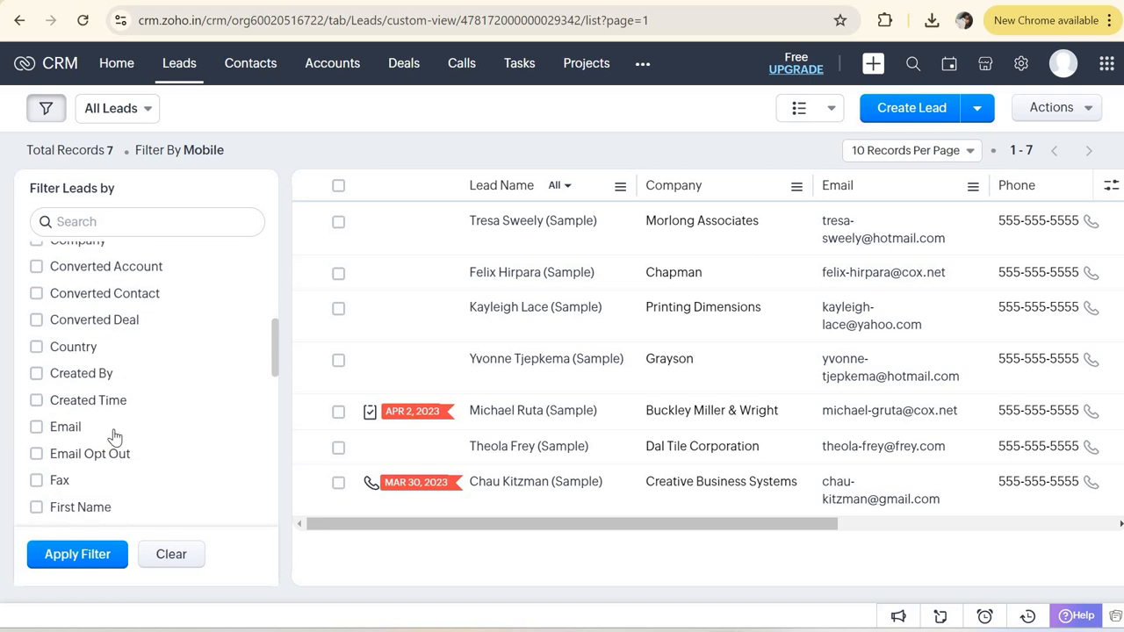
scroll(114, 437, "down", 5)
scroll(562, 420, "right", 3)
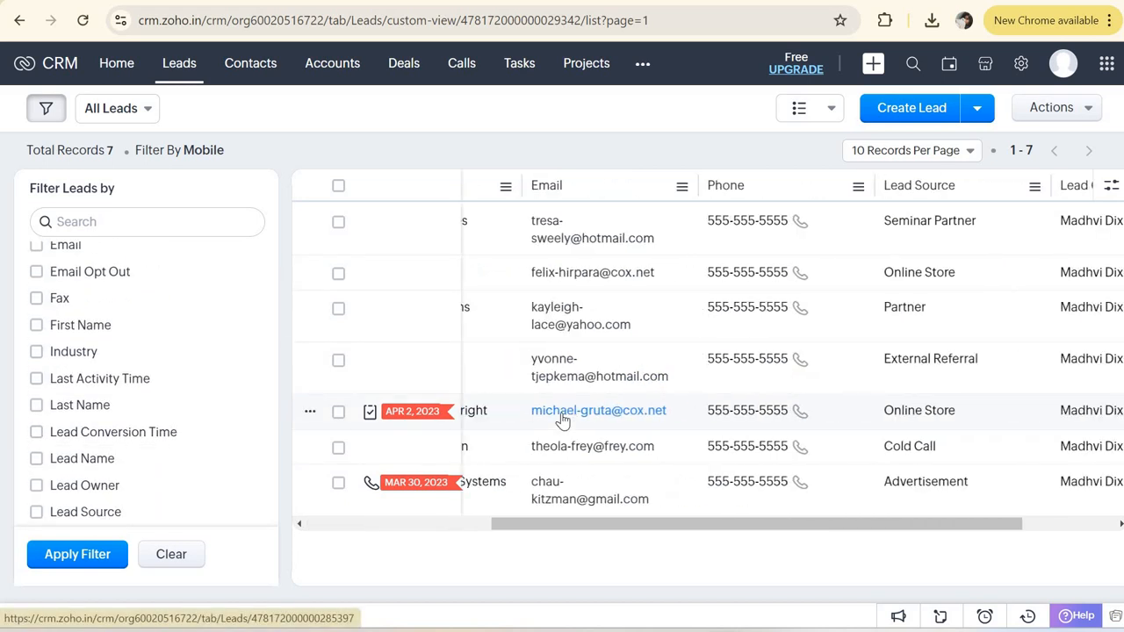
scroll(562, 420, "right", 2)
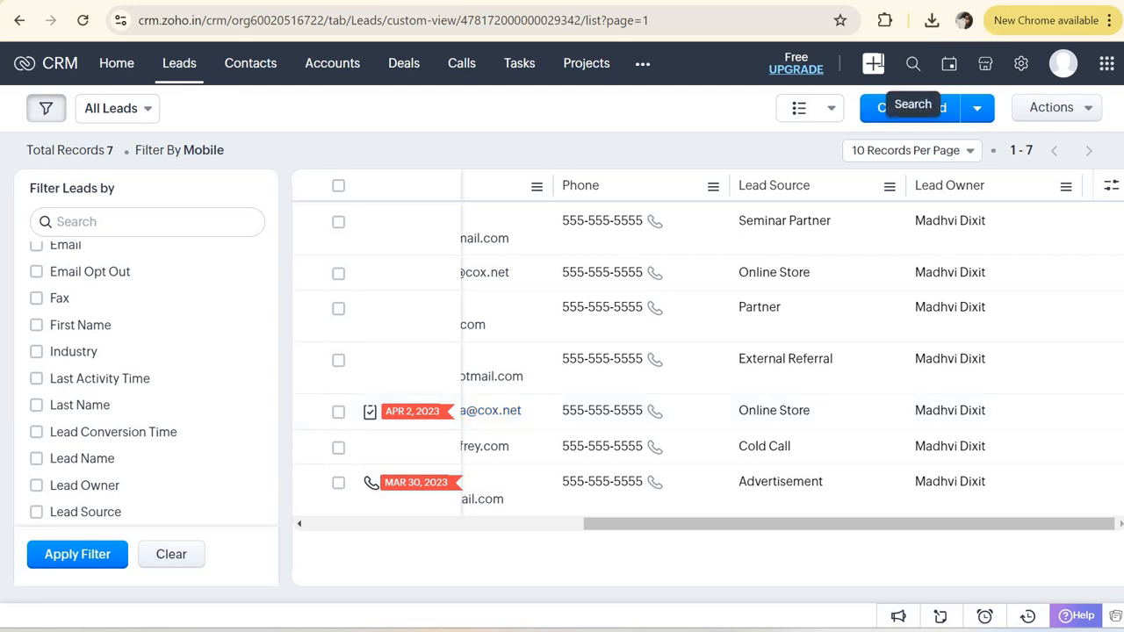
Step: Check the global search and close it unused, and review the remaining lead filters down to Zip Code
left_click(914, 64)
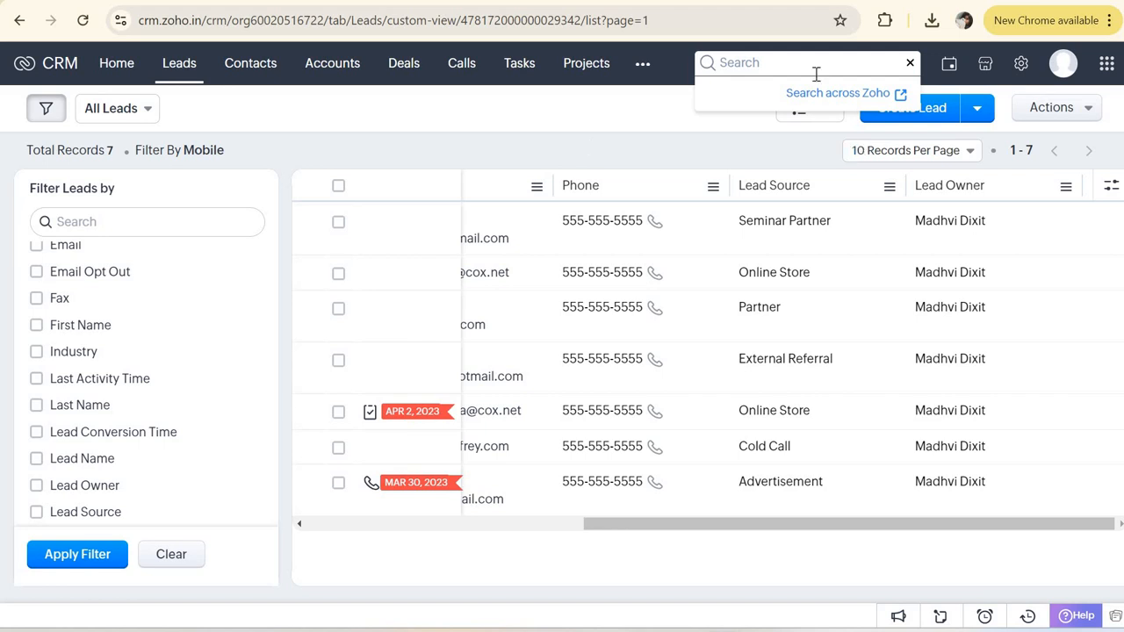
left_click(691, 367)
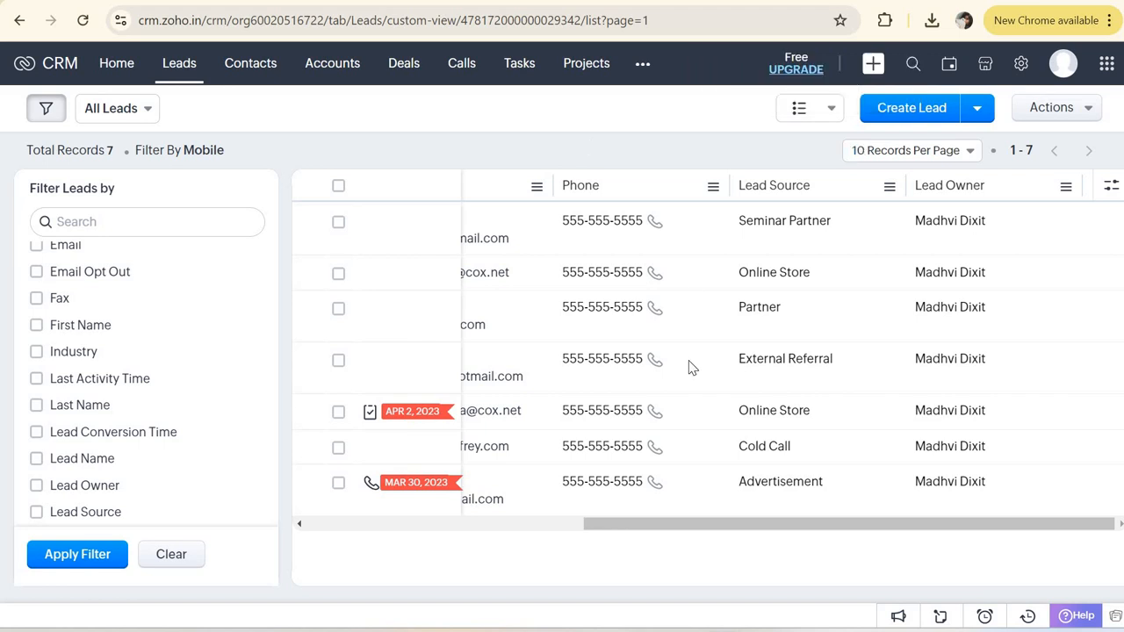
scroll(691, 368, "left", 10)
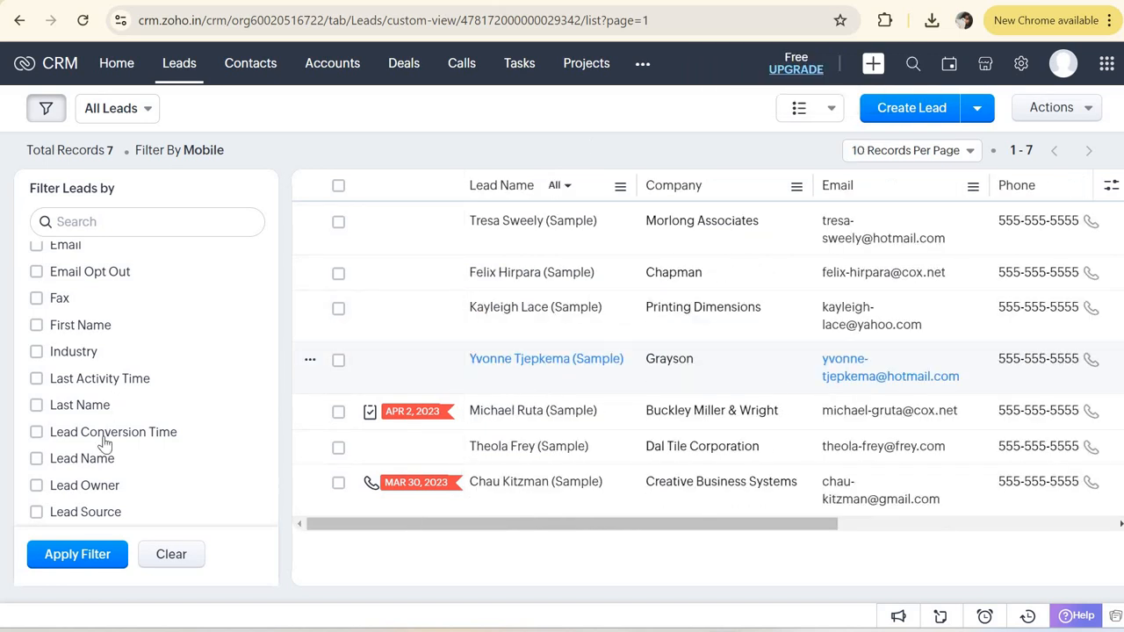
scroll(104, 444, "down", 5)
scroll(104, 444, "down", 2)
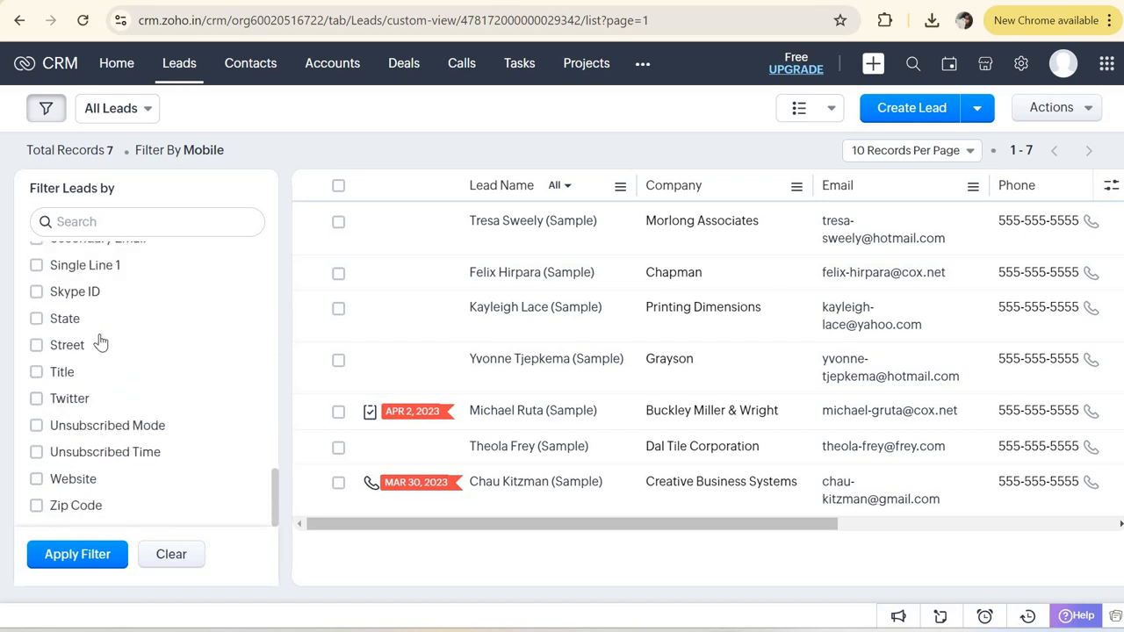
scroll(102, 343, "up", 10)
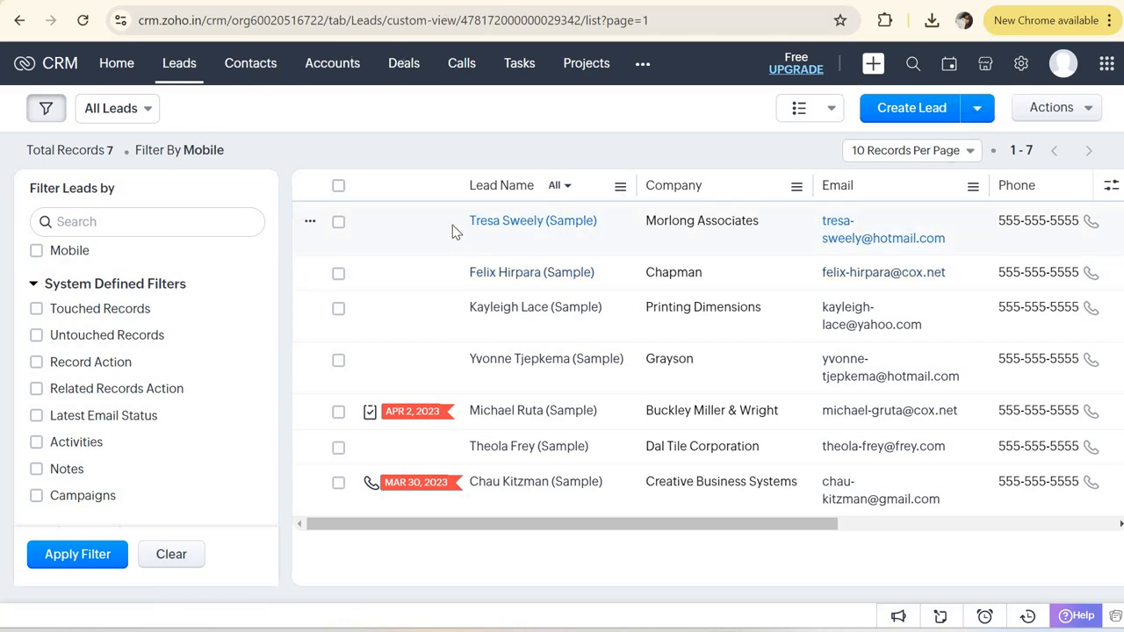
Step: Copy the full name of the first lead in the list and search the whole CRM for it
triple_click(589, 250)
key("ctrl+c")
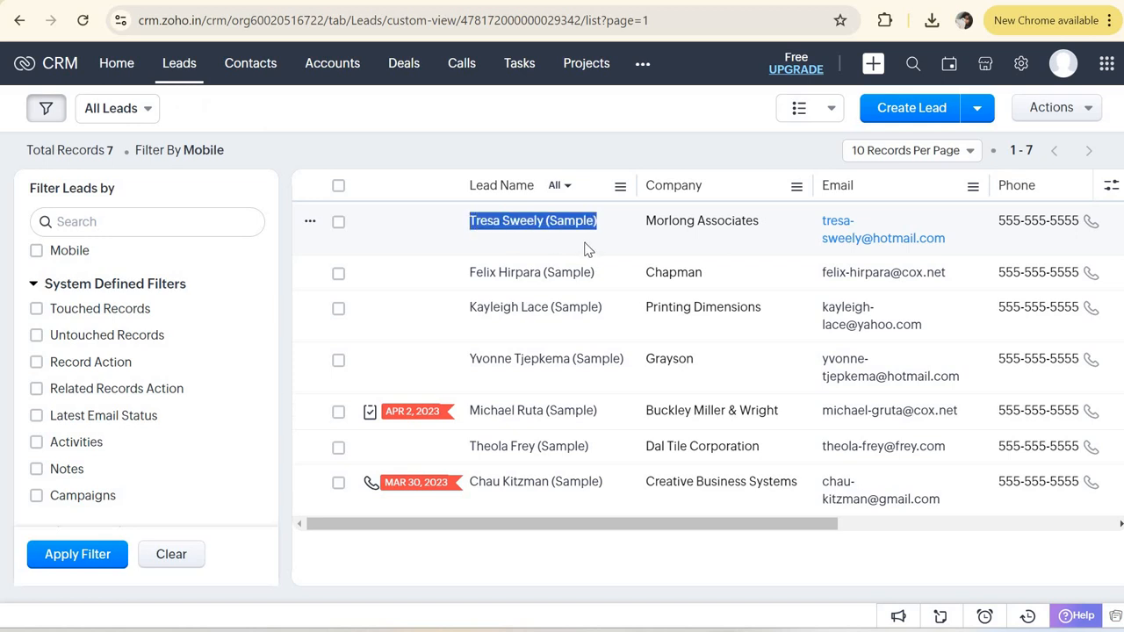
left_click(915, 69)
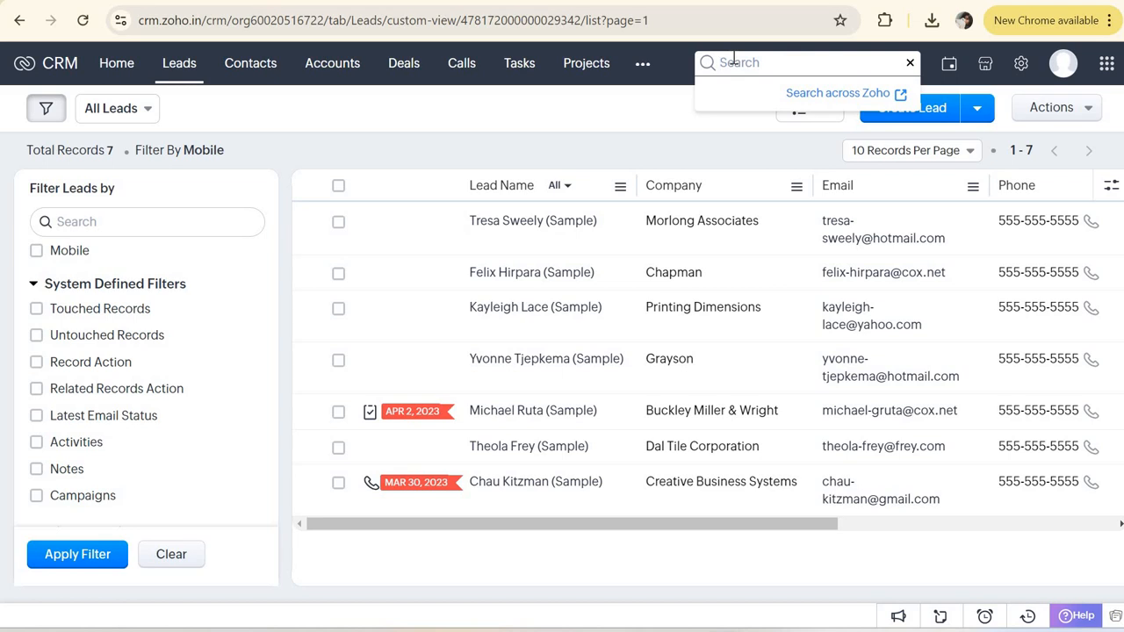
key("ctrl+v")
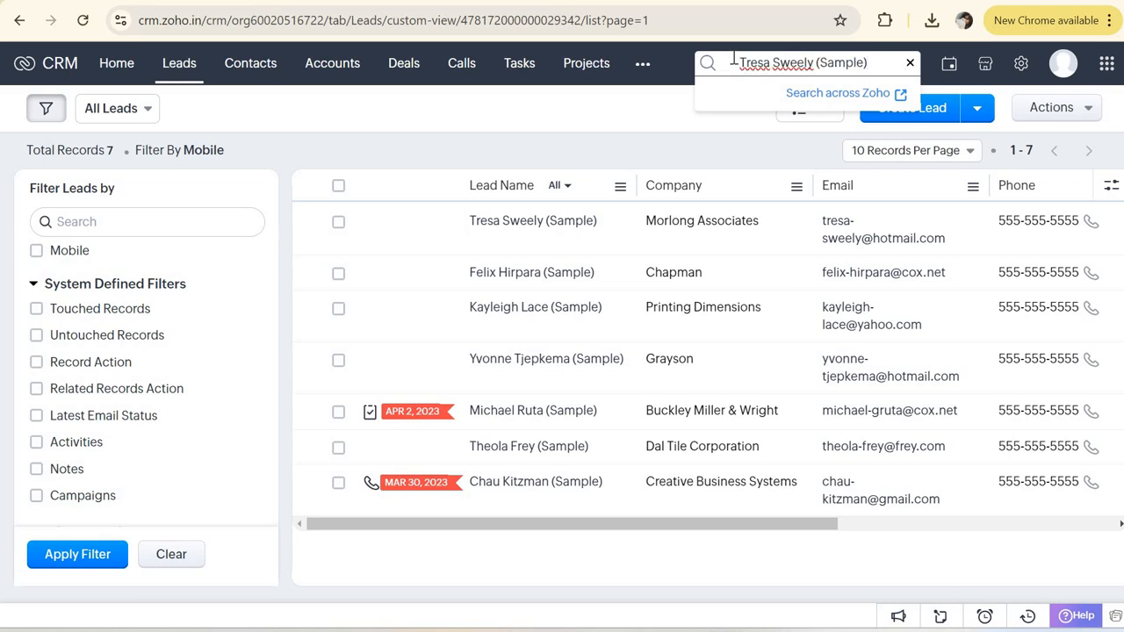
key("Return")
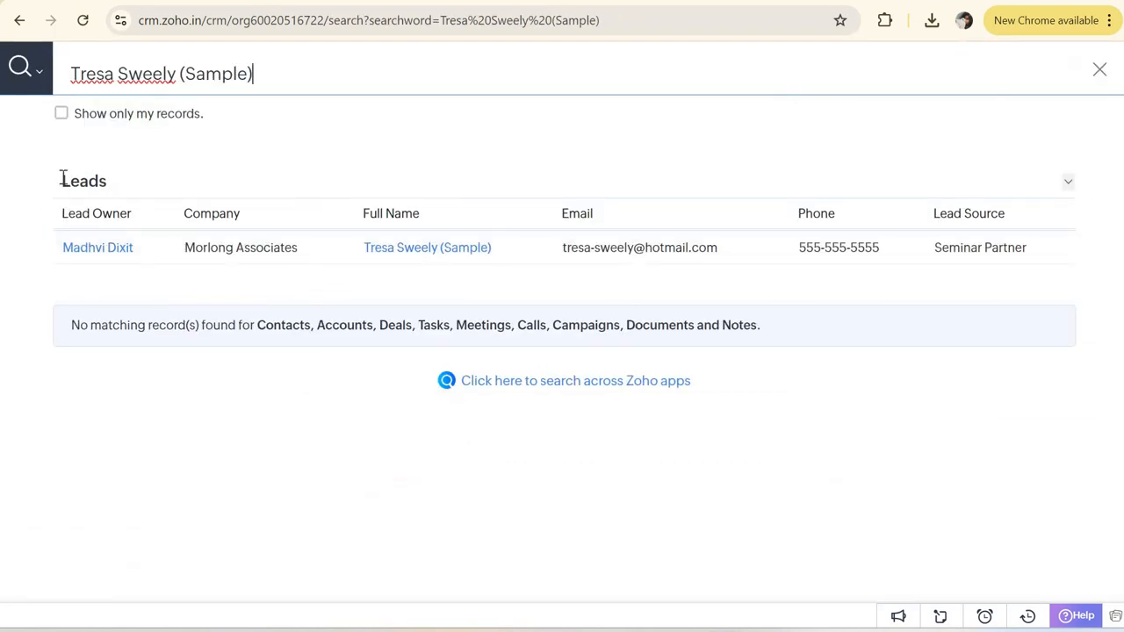
Step: Examine the lead record in the search results, return to the Leads list and close the search
left_click_drag(63, 180, 41, 263)
left_click(39, 253)
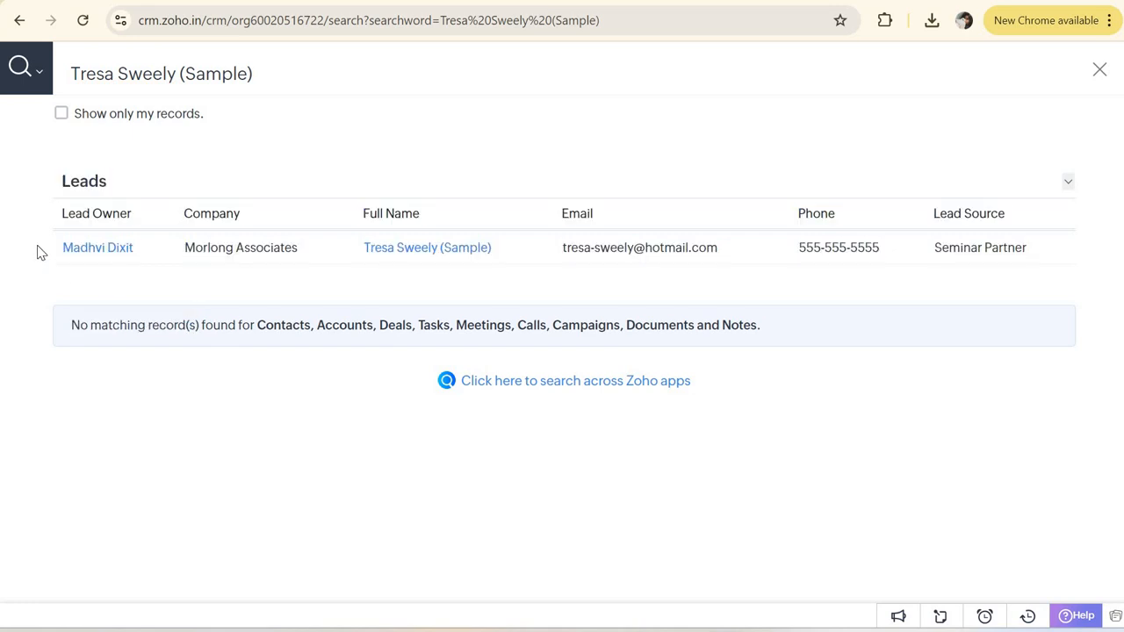
left_click_drag(856, 283, 958, 275)
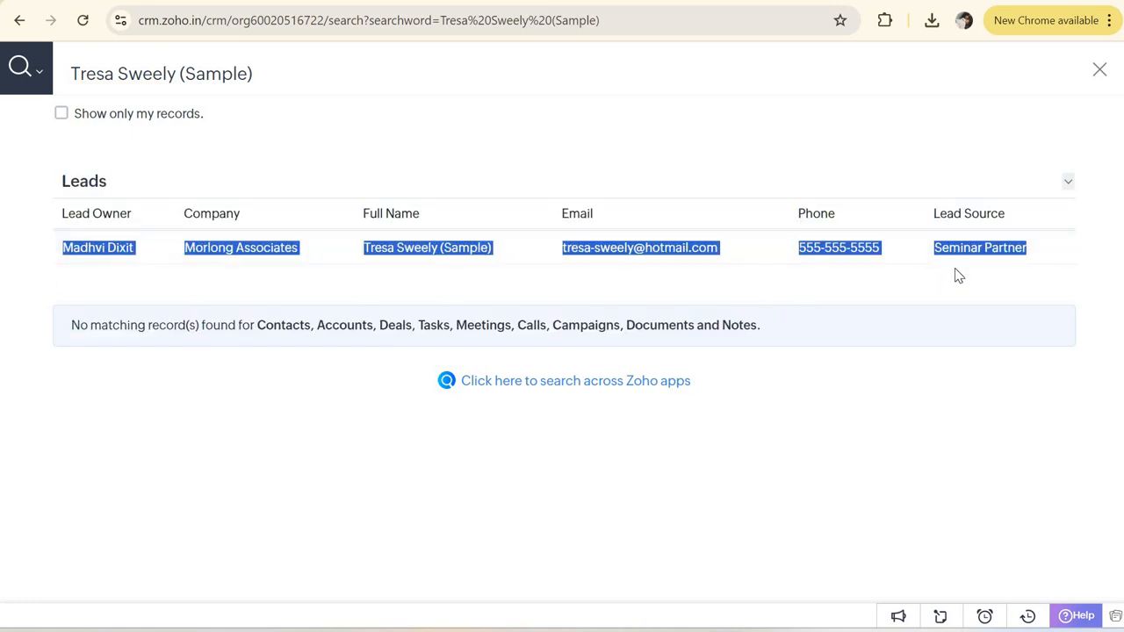
left_click(123, 112)
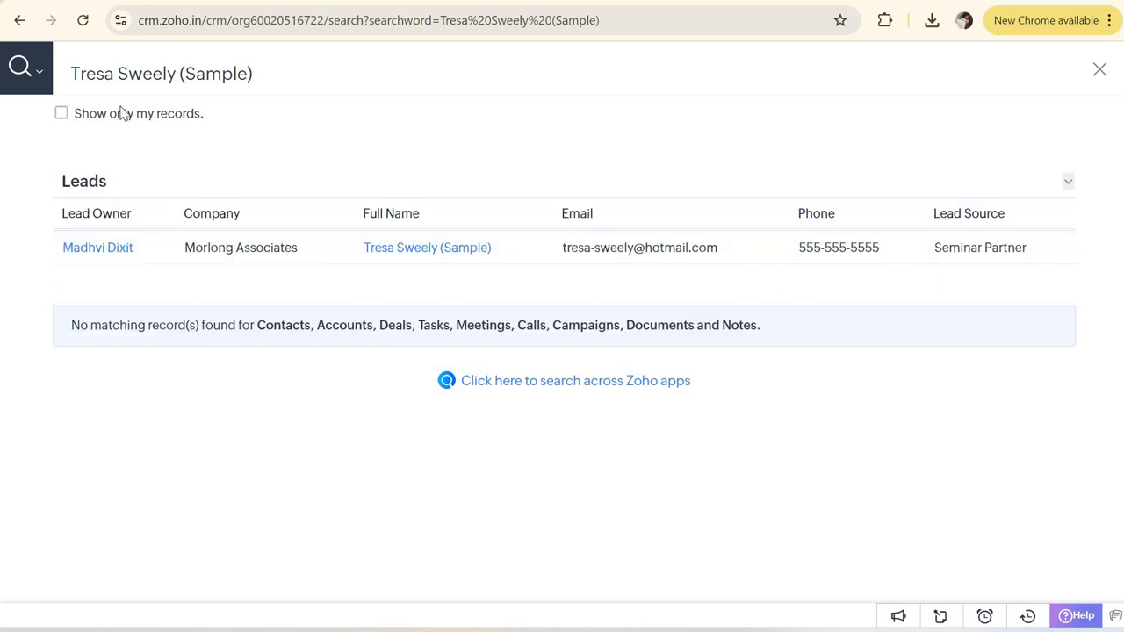
left_click(19, 21)
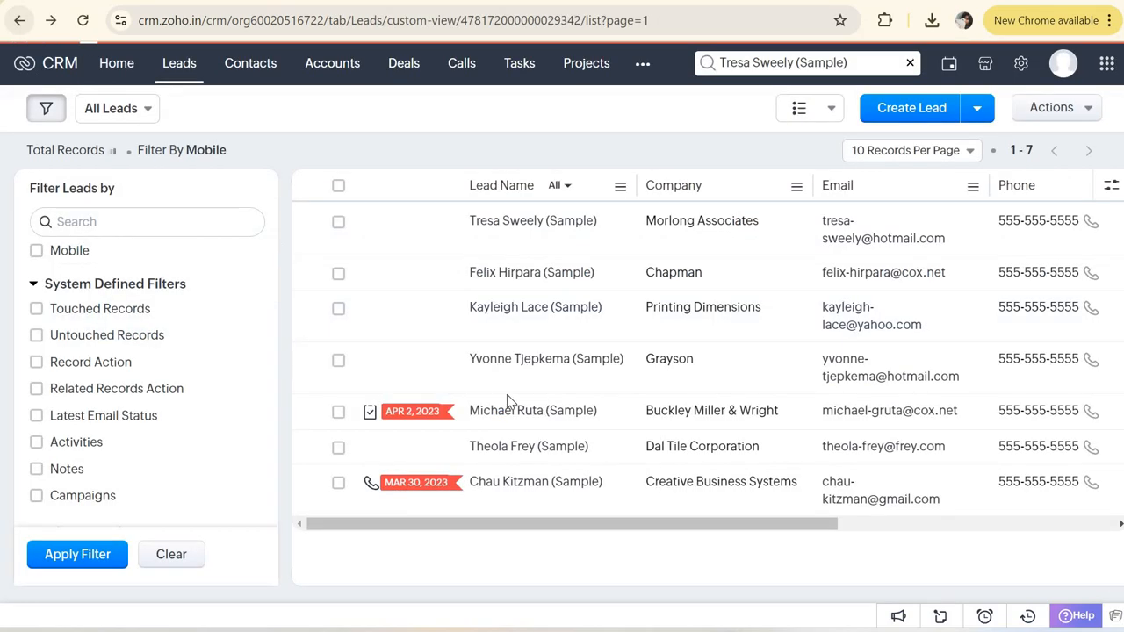
left_click(911, 65)
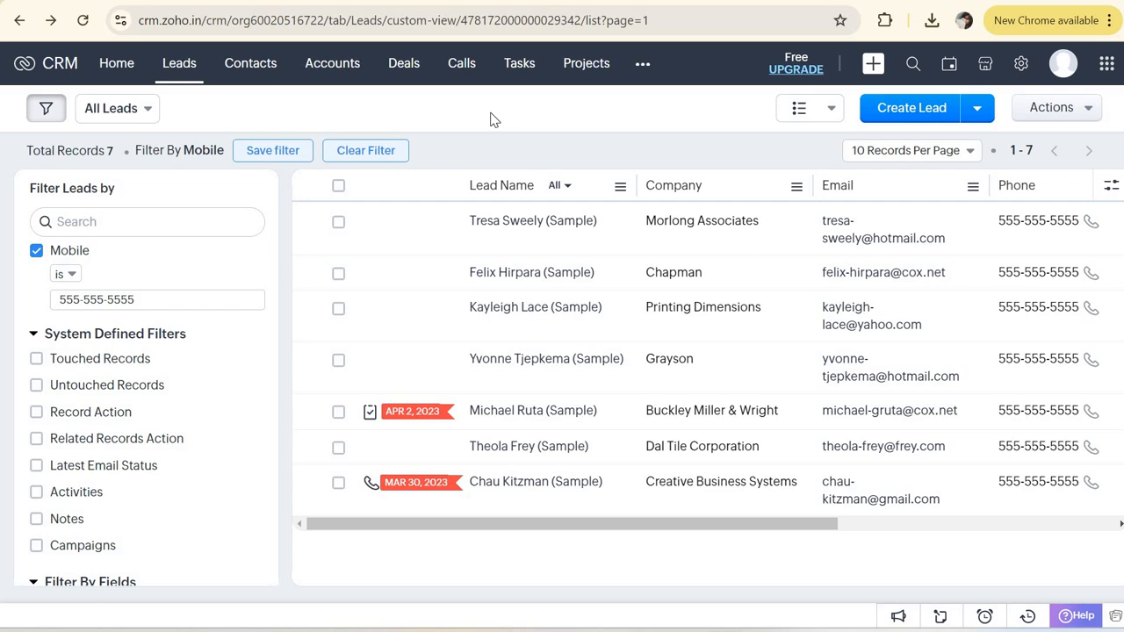
Step: Clear the Mobile filter from the lead list, and look through the available filters and the columns through Lead Owner
left_click(914, 70)
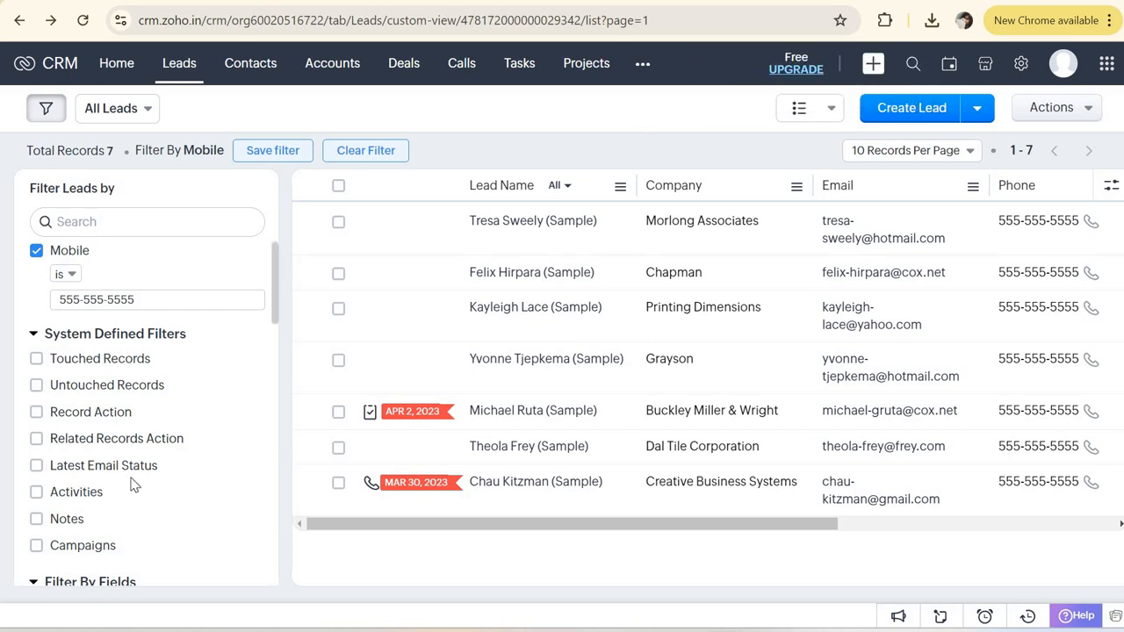
scroll(43, 269, "down", 1)
scroll(35, 255, "up", 1)
left_click(36, 251)
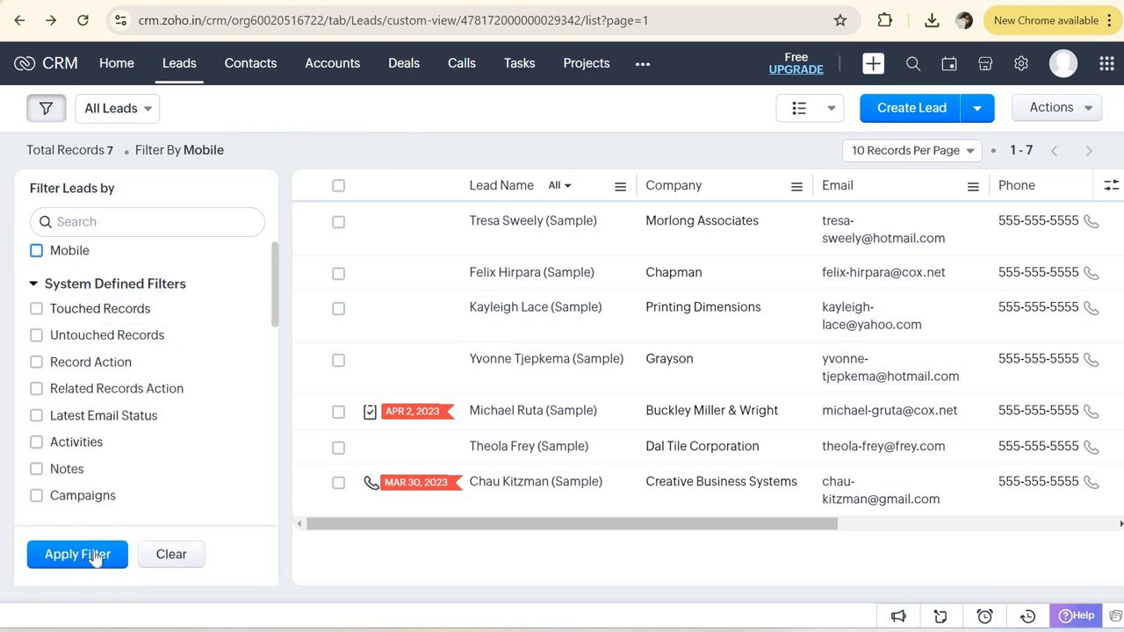
left_click(174, 555)
scroll(112, 492, "down", 4)
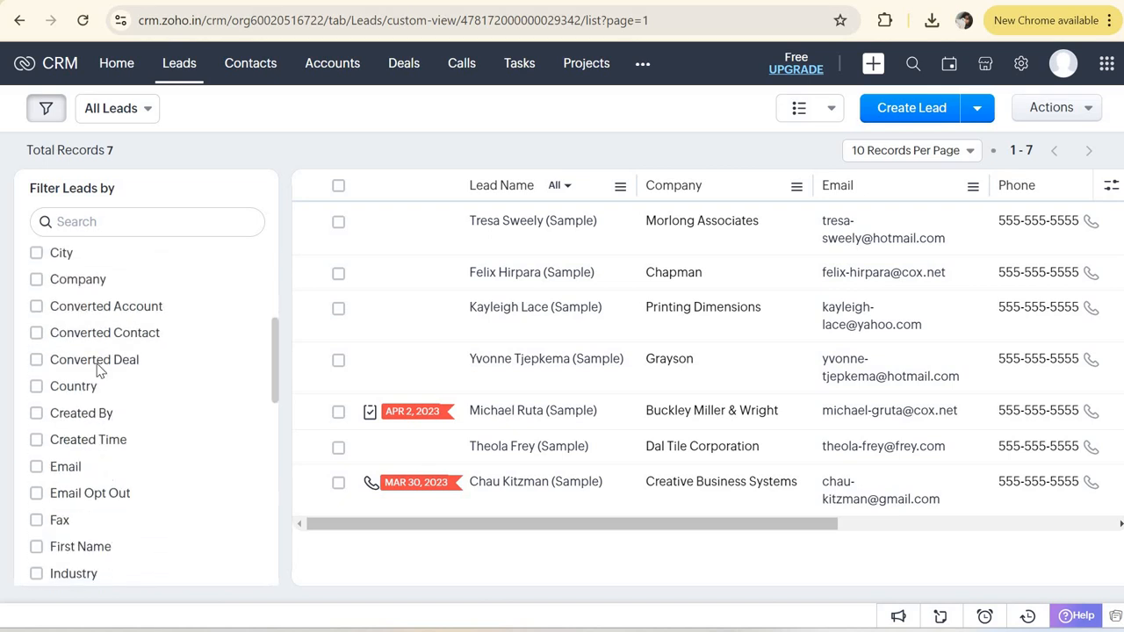
scroll(127, 378, "up", 4)
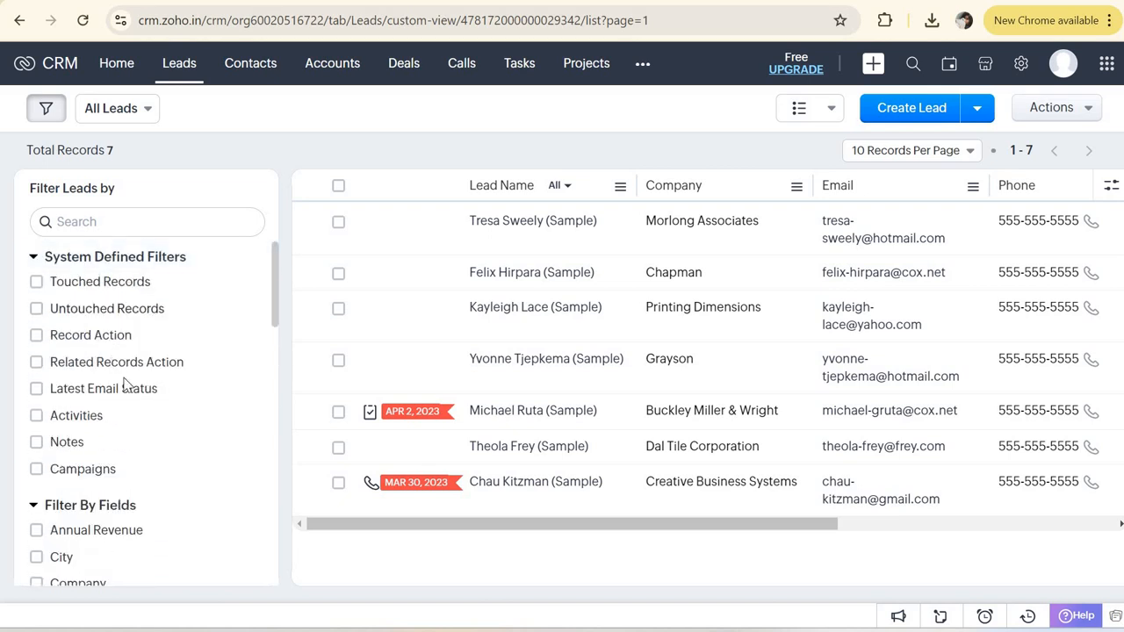
scroll(670, 366, "right", 5)
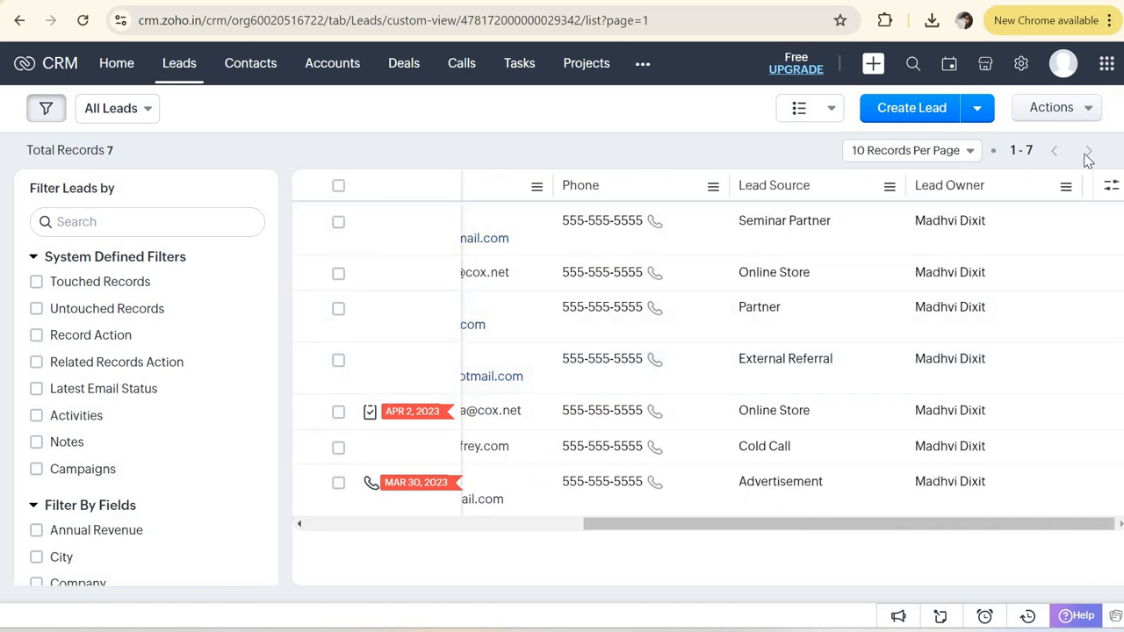
Step: Review the public views available for leads and switch the list to Converted Leads
left_click(118, 108)
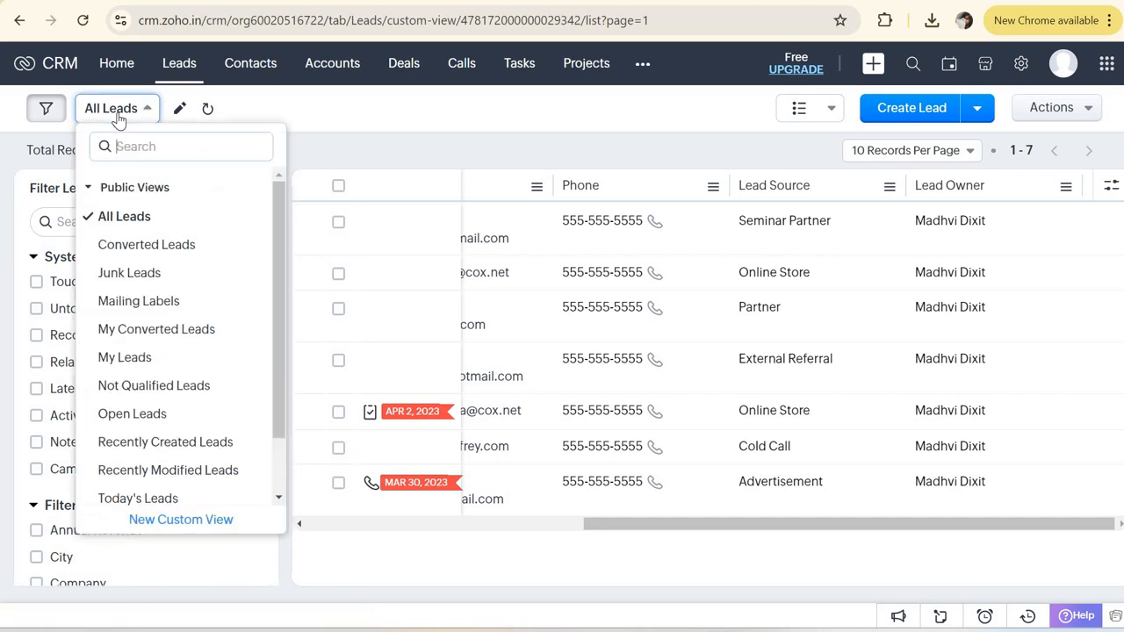
scroll(167, 371, "down", 2)
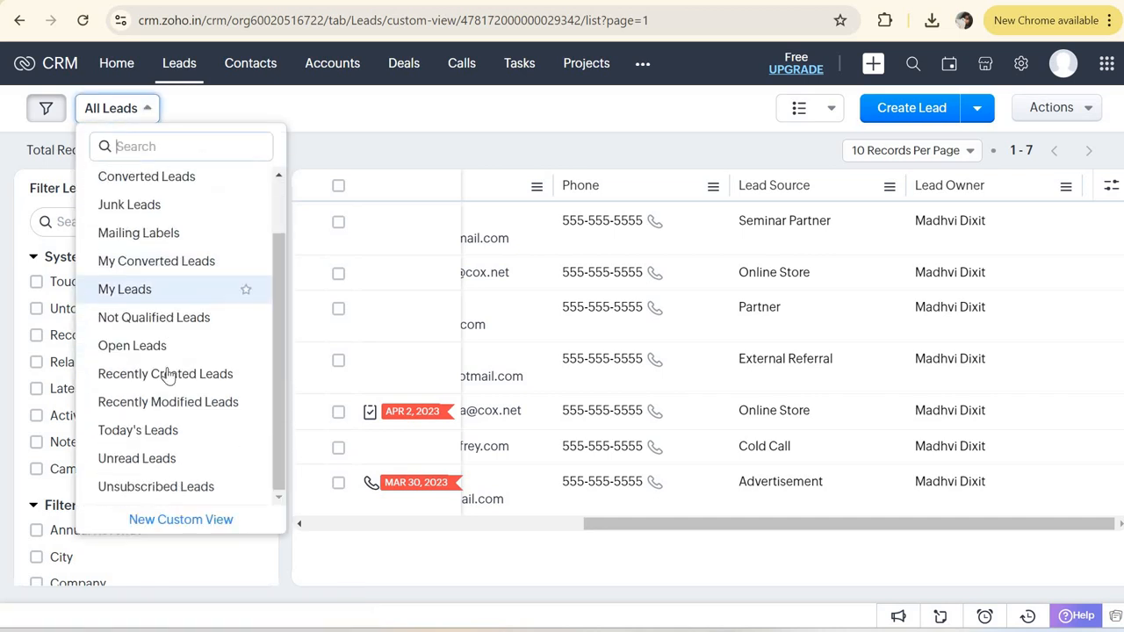
scroll(167, 373, "up", 2)
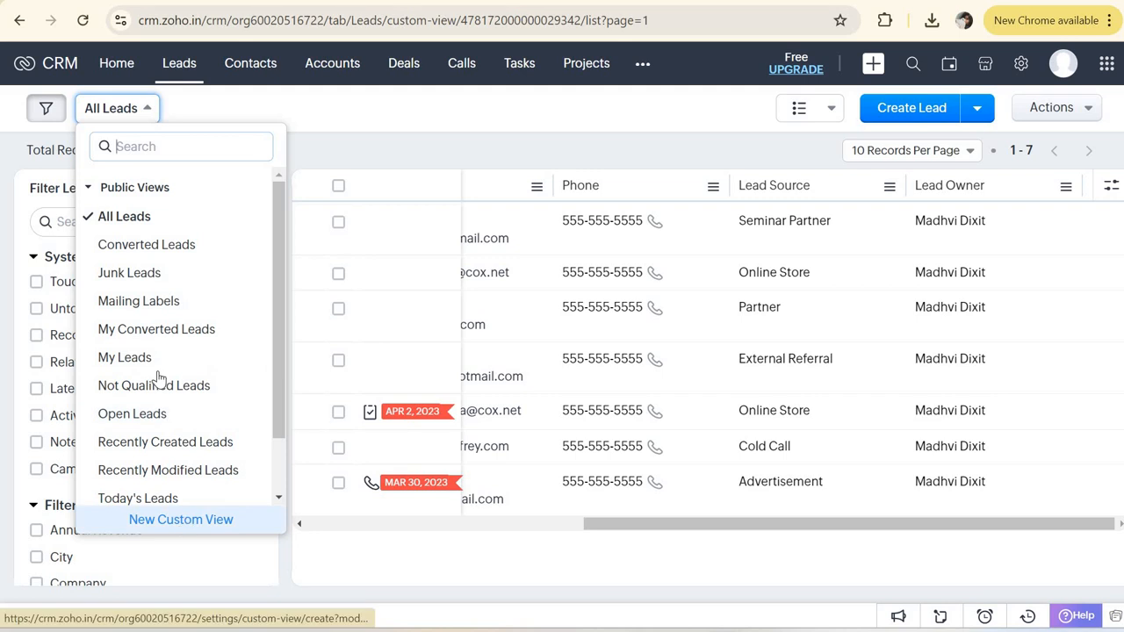
scroll(159, 379, "down", 2)
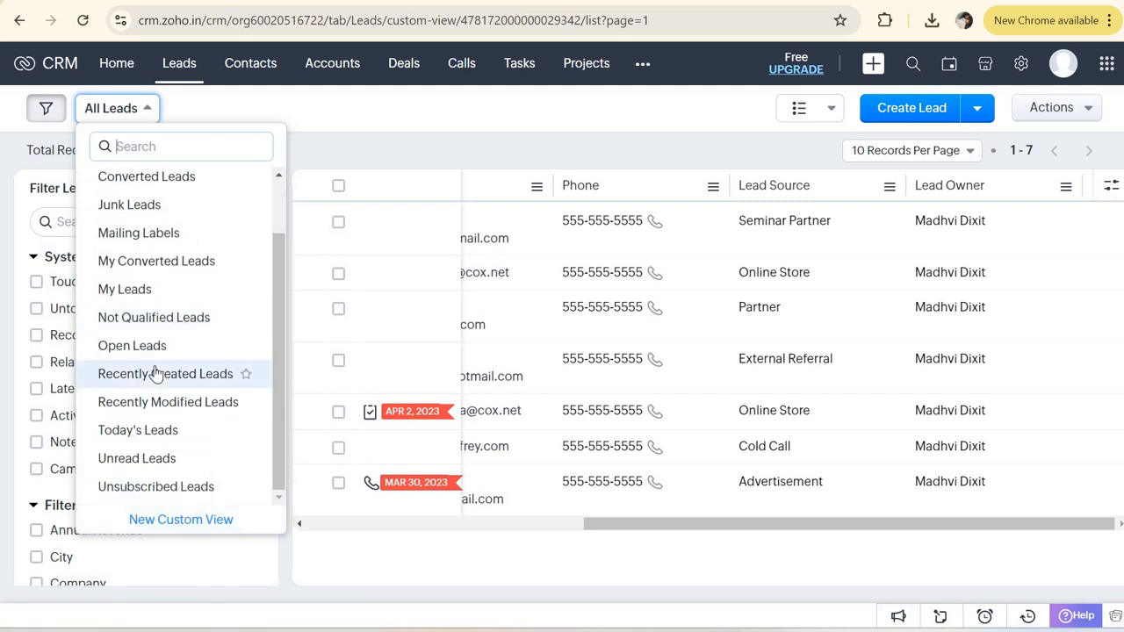
scroll(165, 239, "up", 2)
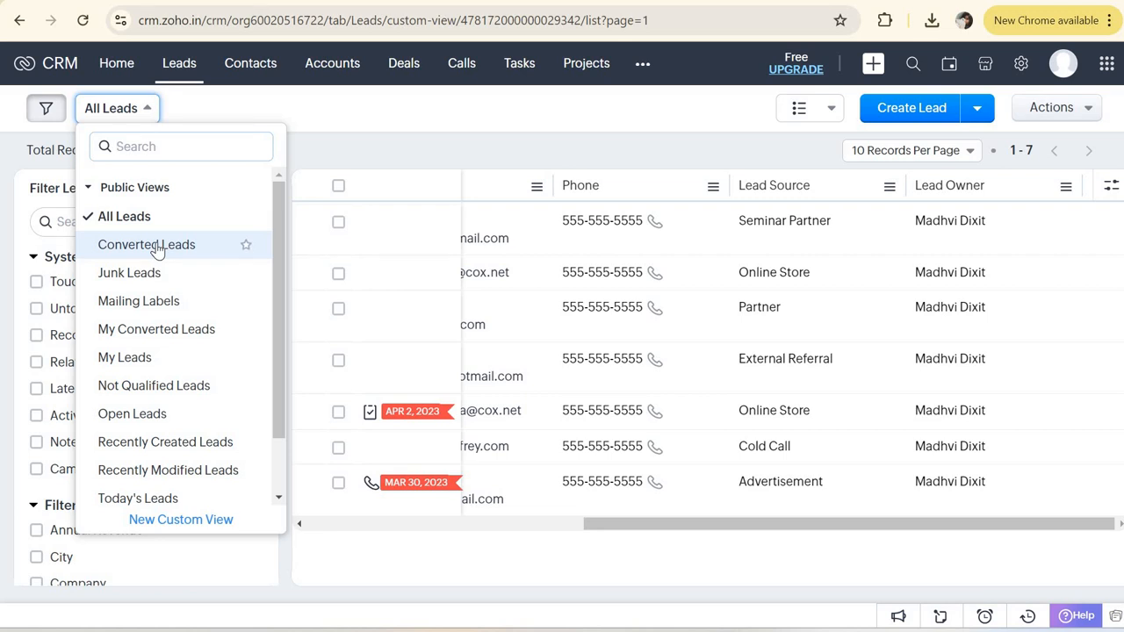
left_click(156, 250)
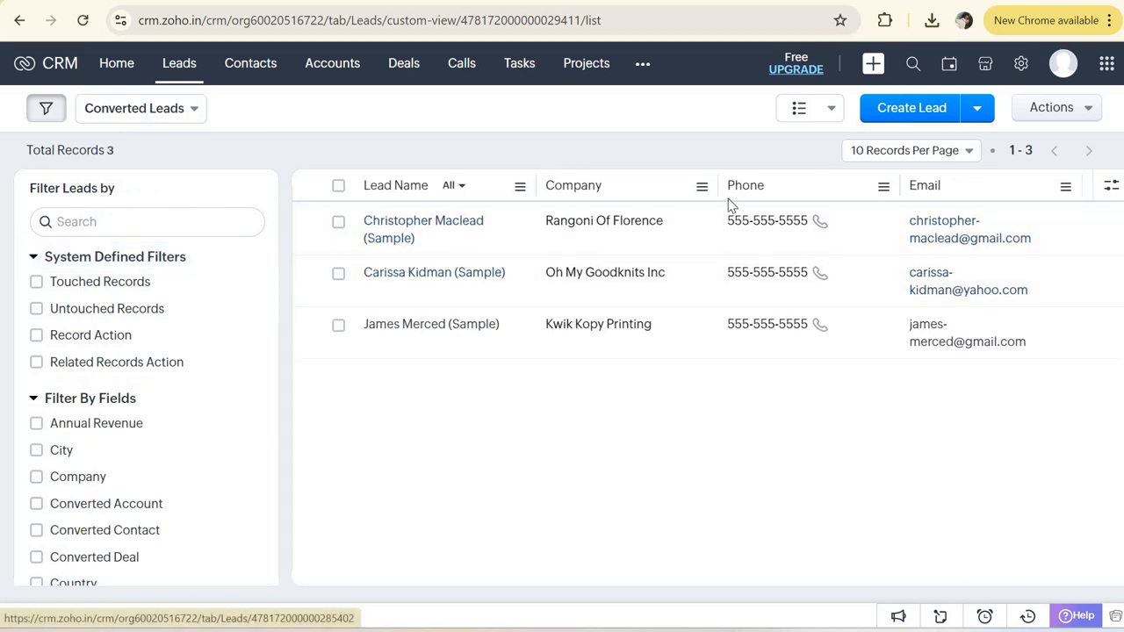
Step: Open the first converted lead, examine its conversion details for account, contact and deal, and return to the Converted Leads list
left_click(693, 235)
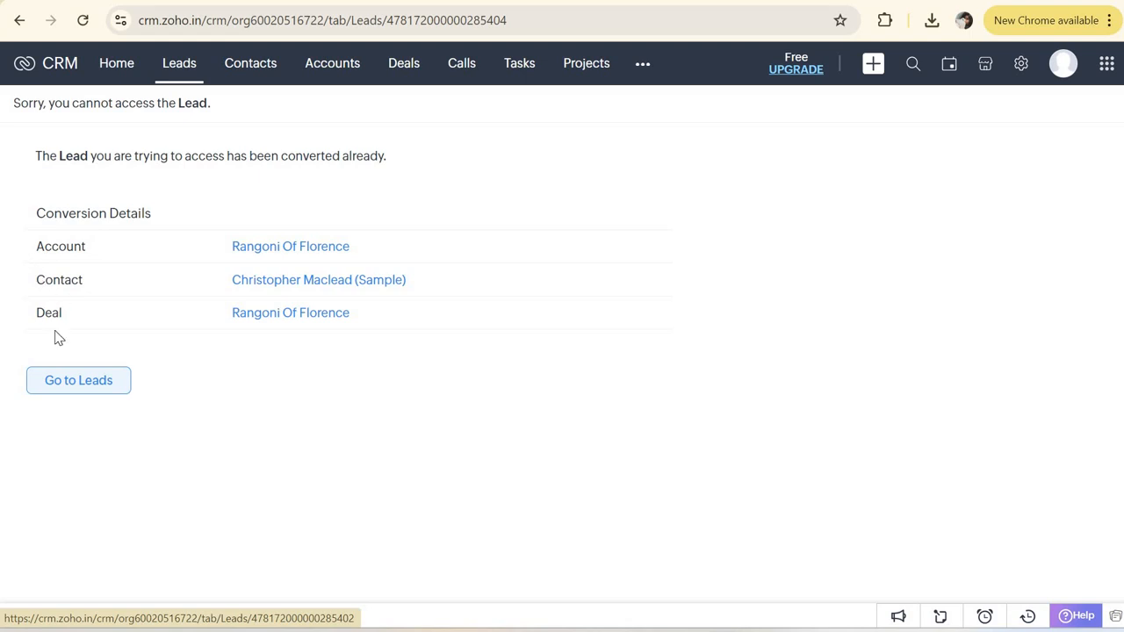
left_click_drag(141, 317, 25, 202)
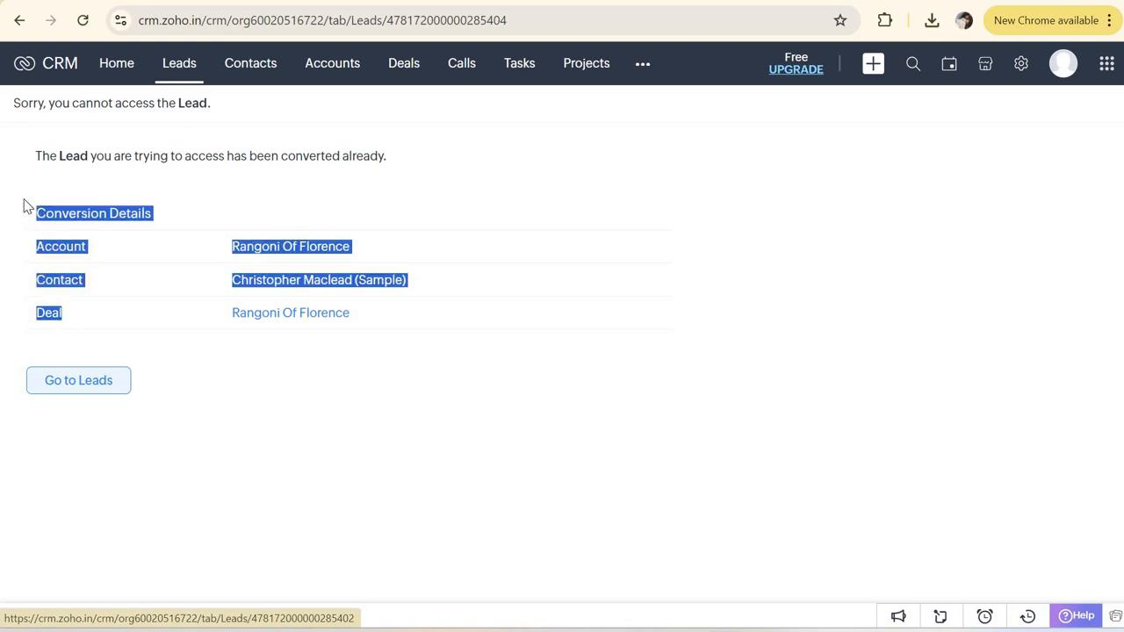
left_click(24, 201)
left_click(20, 23)
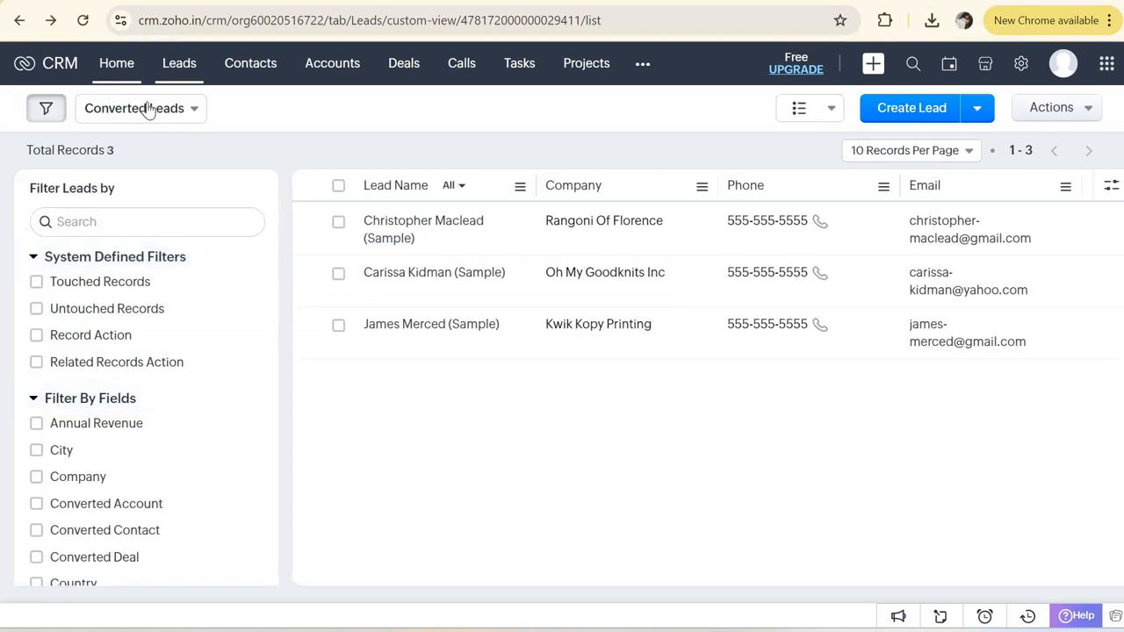
Step: Show the My Converted Leads view and switch the list to My Leads
left_click(140, 108)
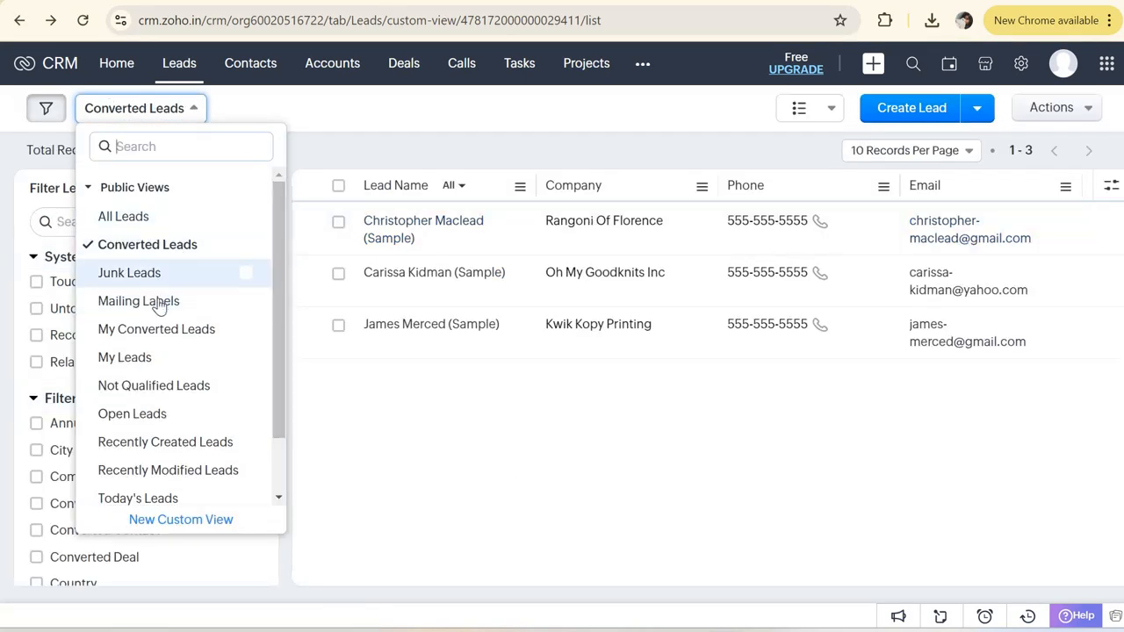
left_click(204, 329)
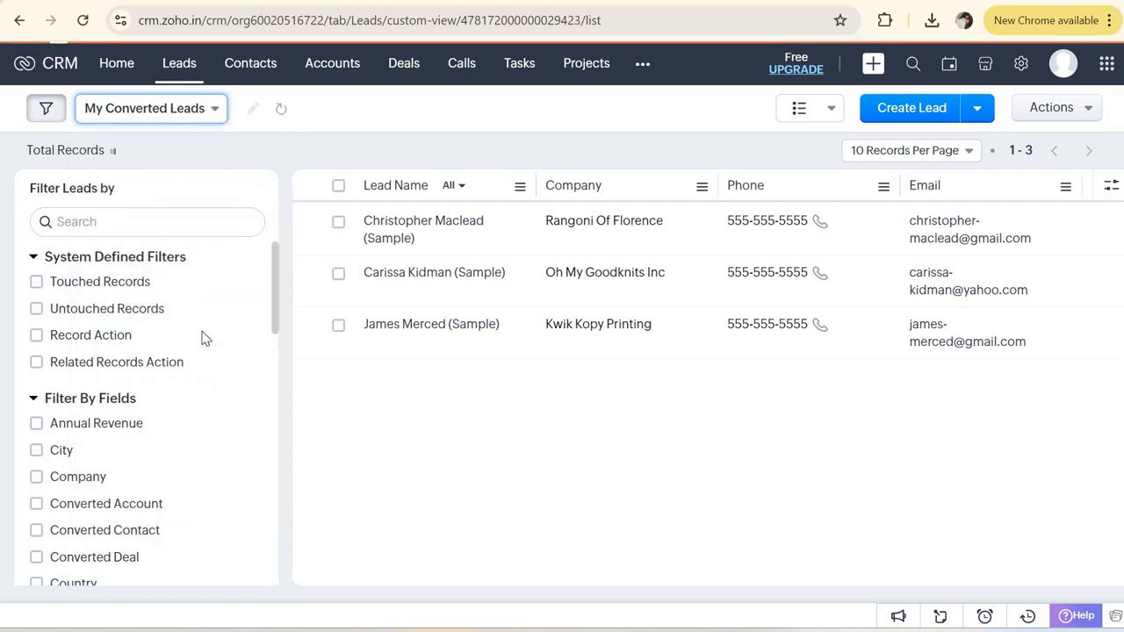
left_click(161, 119)
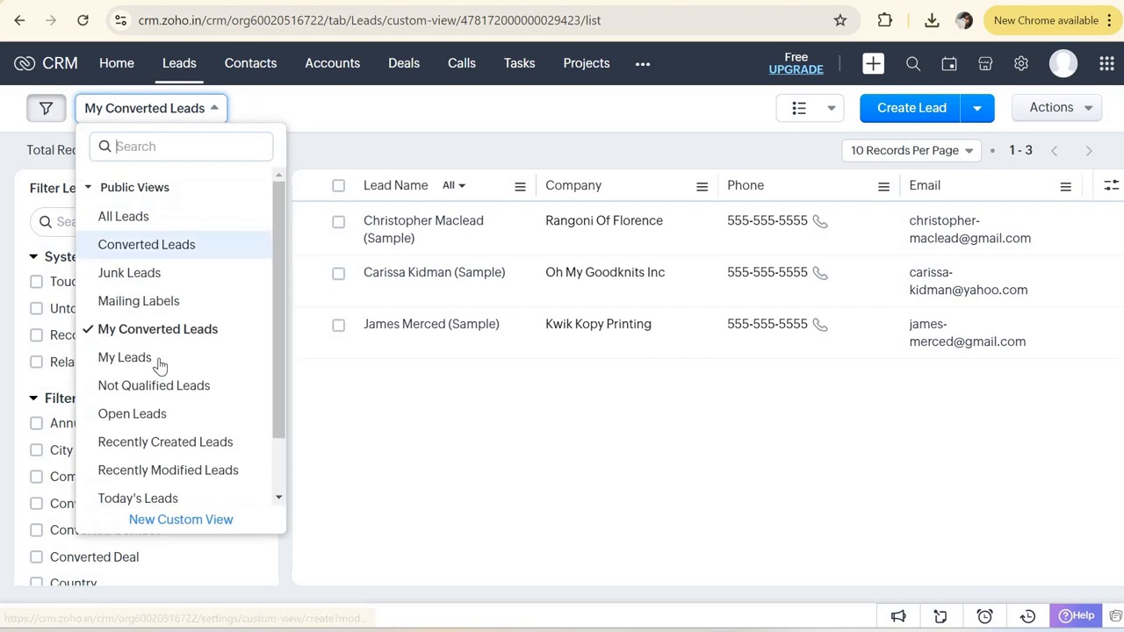
left_click(159, 360)
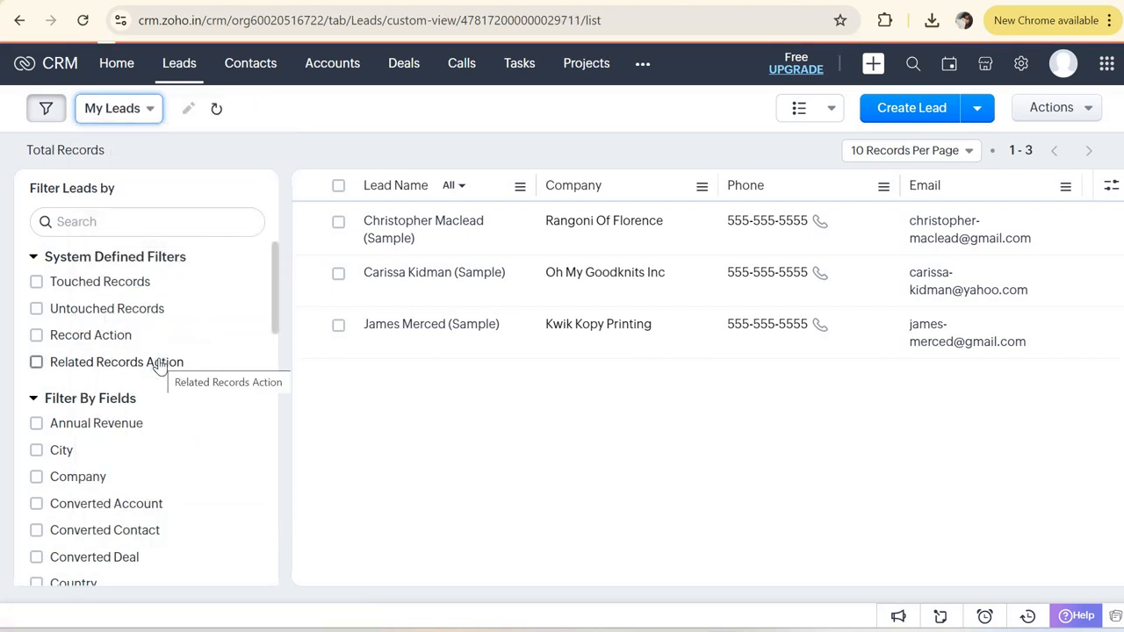
Step: Look through the remaining lead views and start a new custom view for the Leads module
left_click(149, 108)
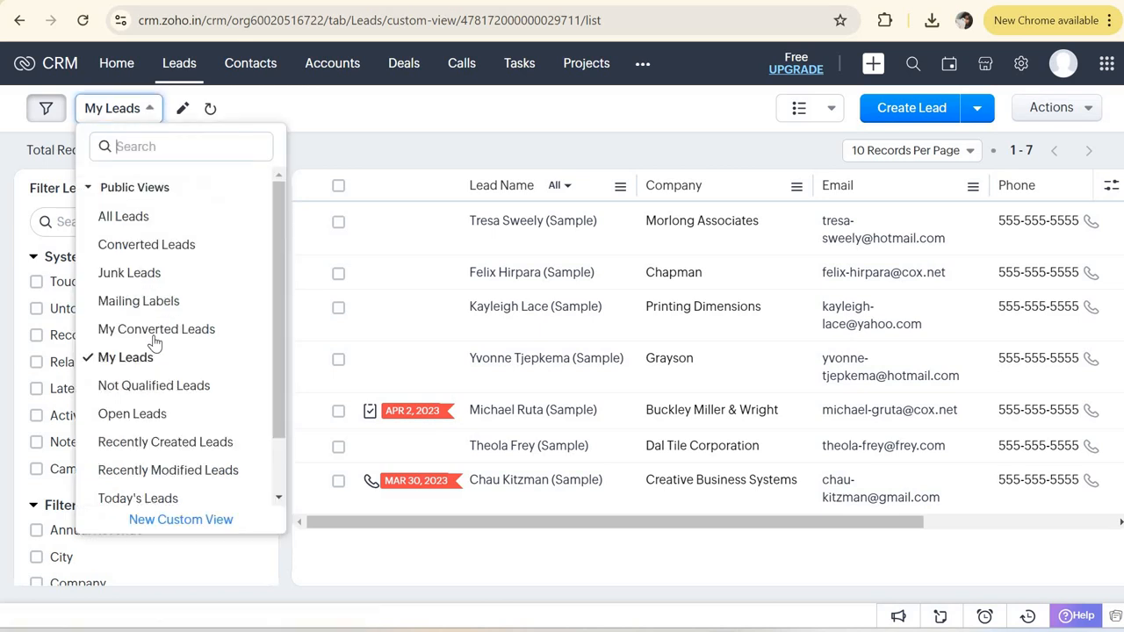
scroll(154, 339, "down", 1)
scroll(154, 341, "down", 1)
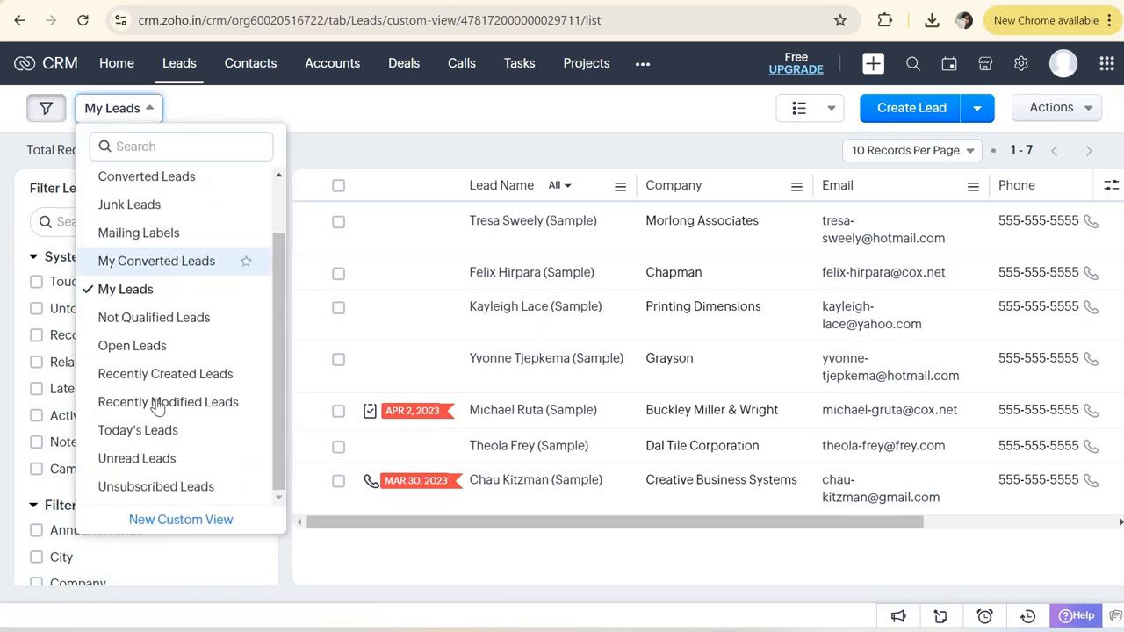
left_click(191, 520)
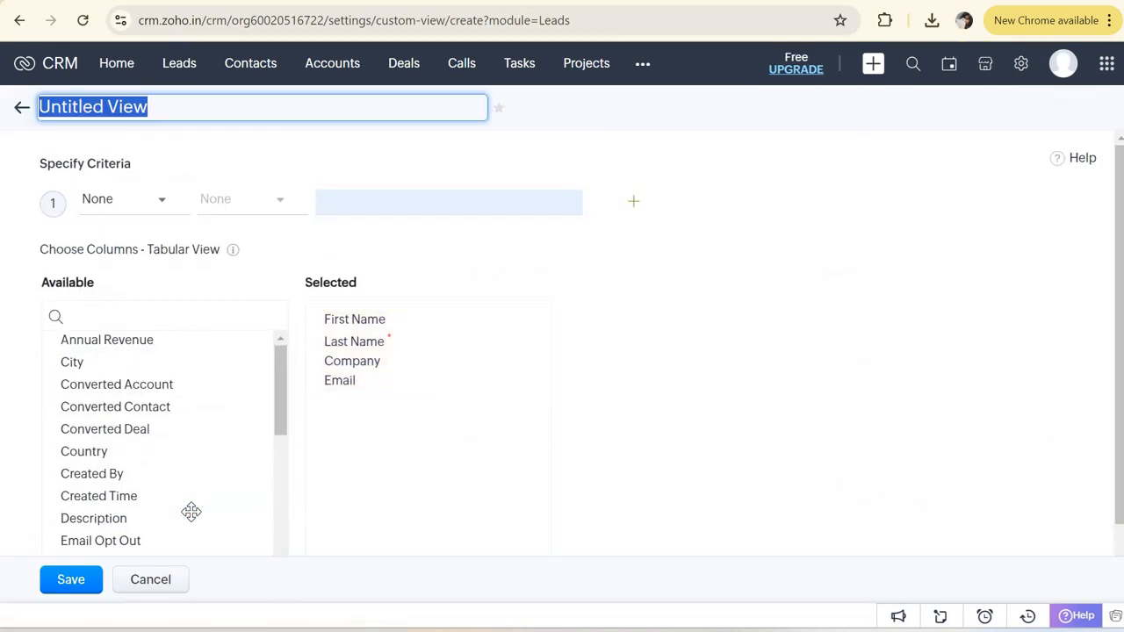
left_click(78, 246)
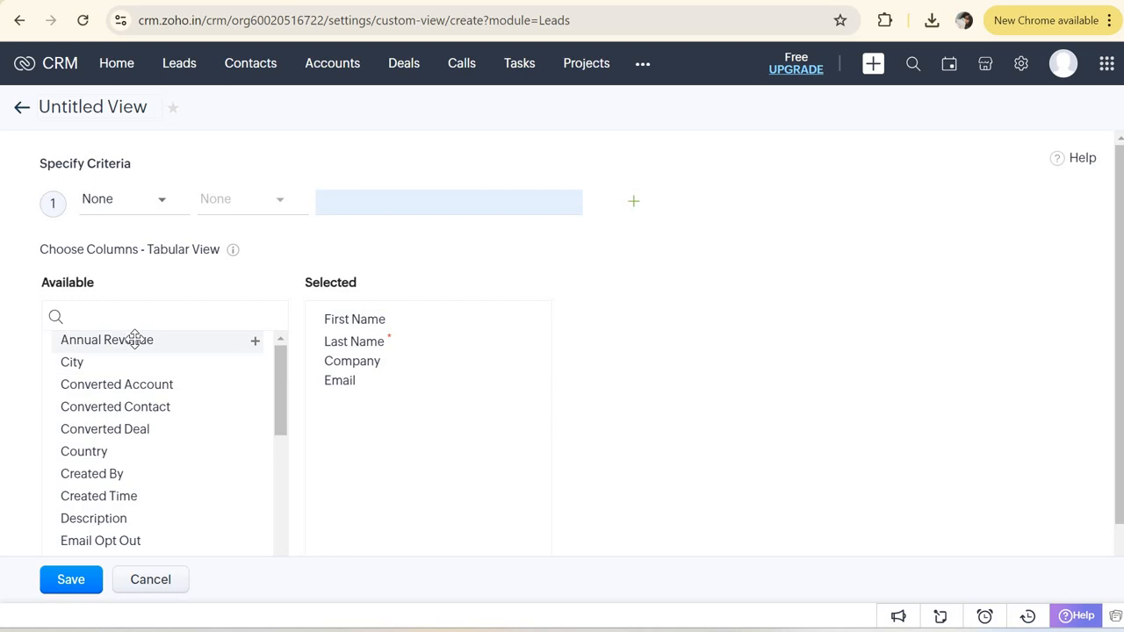
Step: Set the custom view's first criterion to Annual Revenue = 1000
left_click(131, 340)
left_click(149, 207)
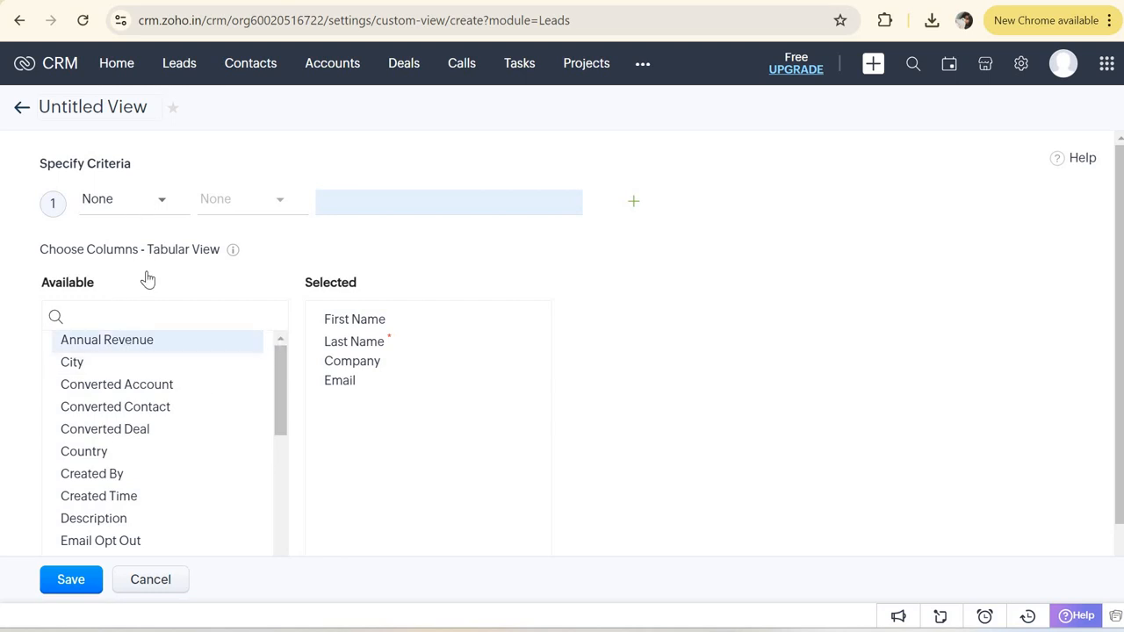
key("Return")
left_click(261, 201)
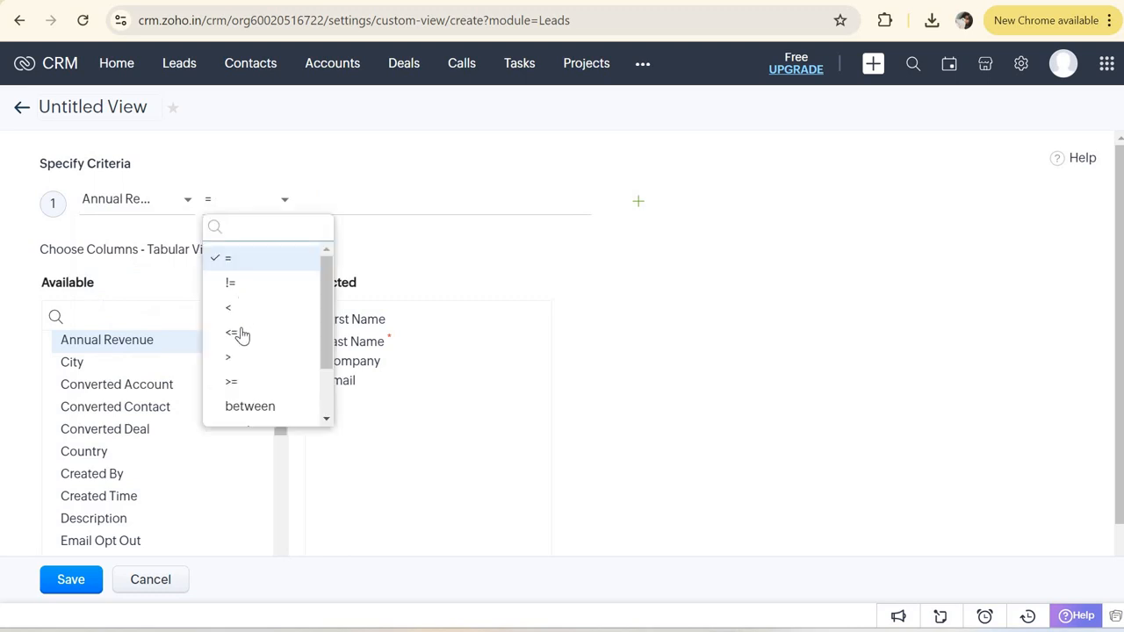
left_click(359, 195)
type("100")
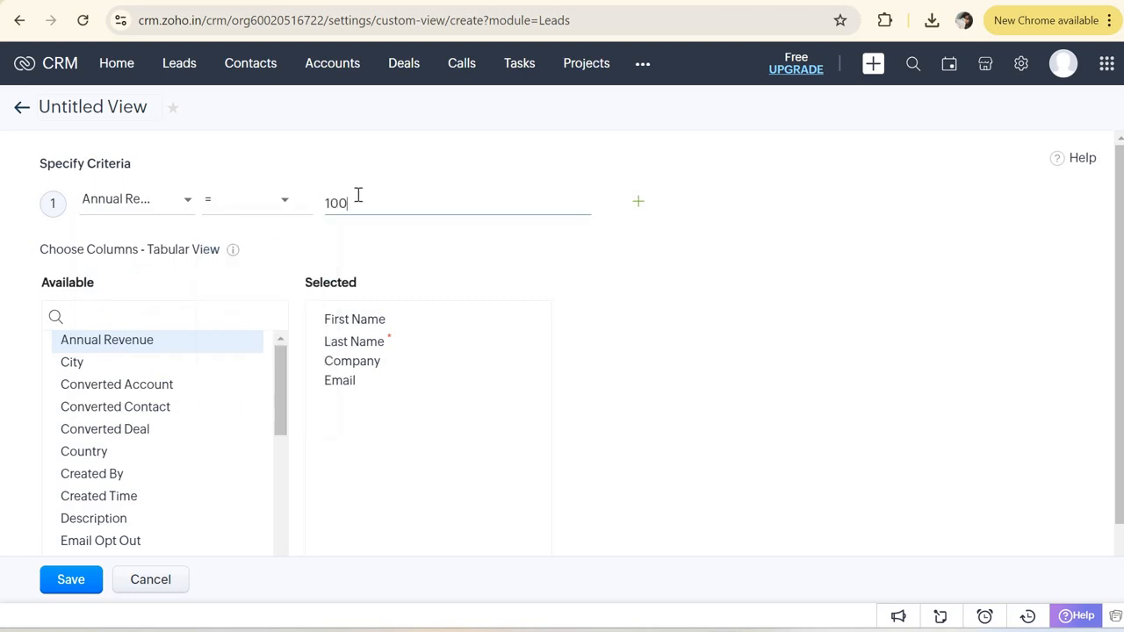
type("0")
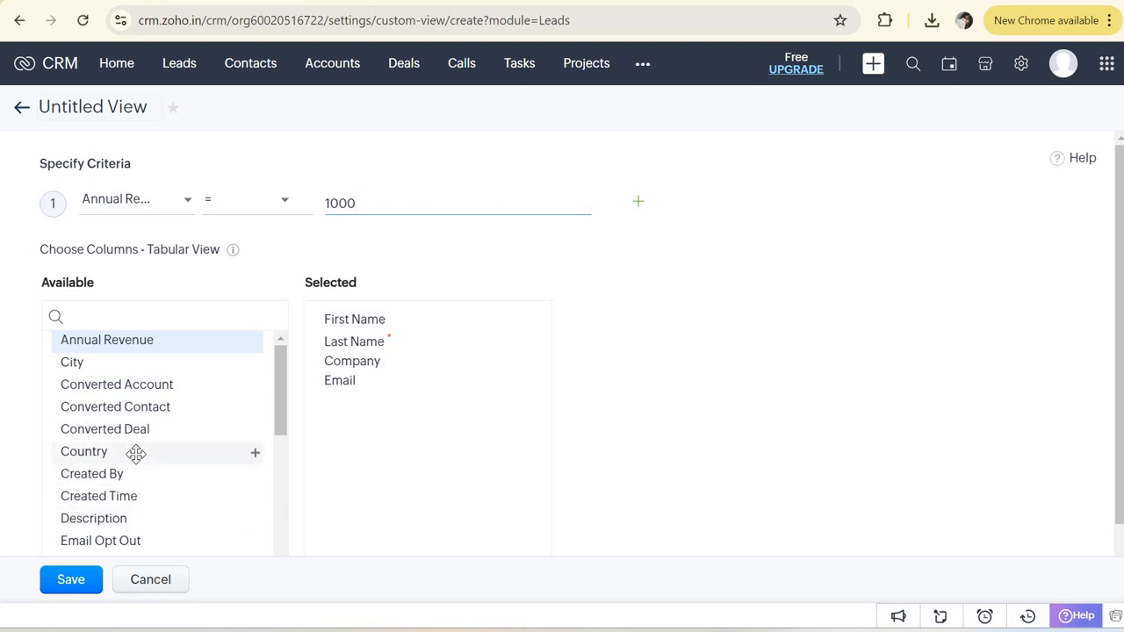
Step: Set the custom view's first criterion to City is noida and save the view under its default name
left_click(137, 453)
left_click(185, 205)
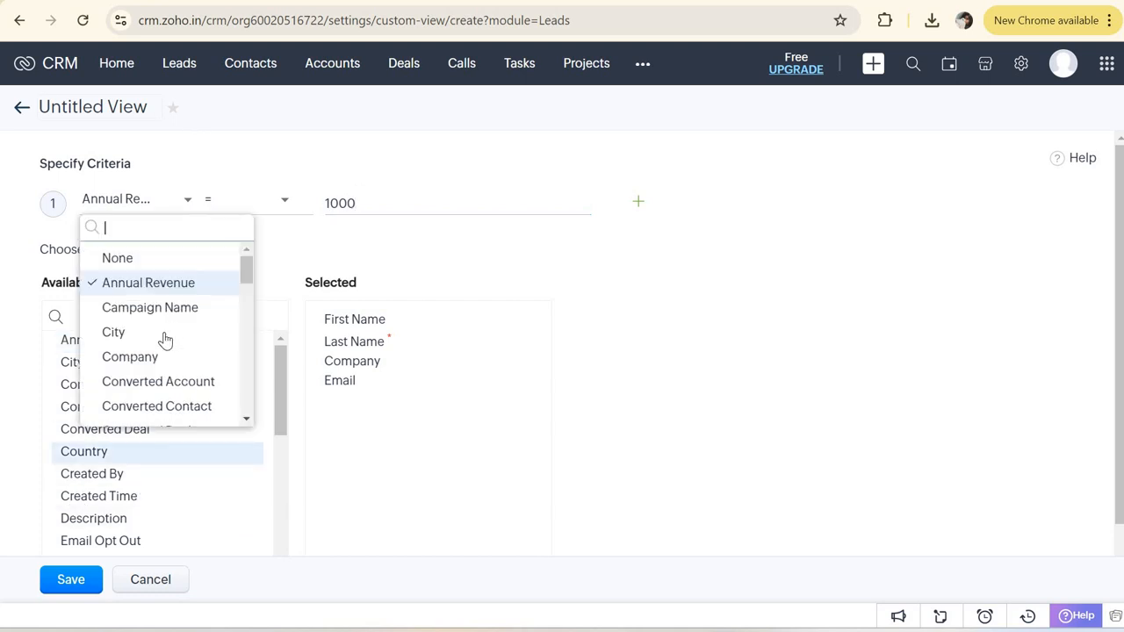
left_click(165, 341)
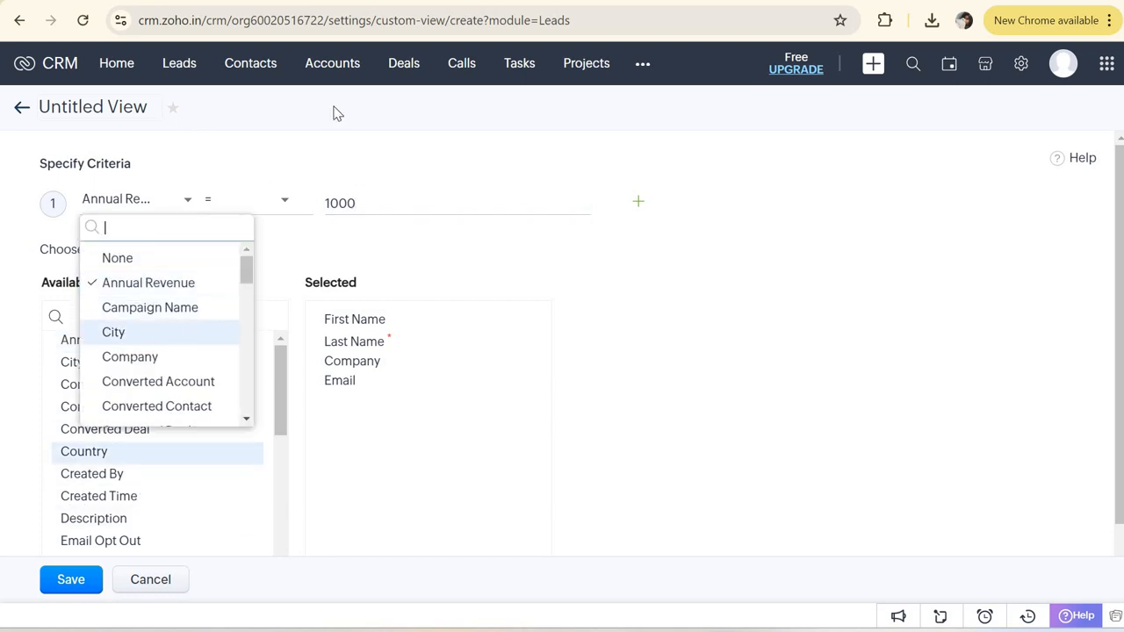
left_click(246, 202)
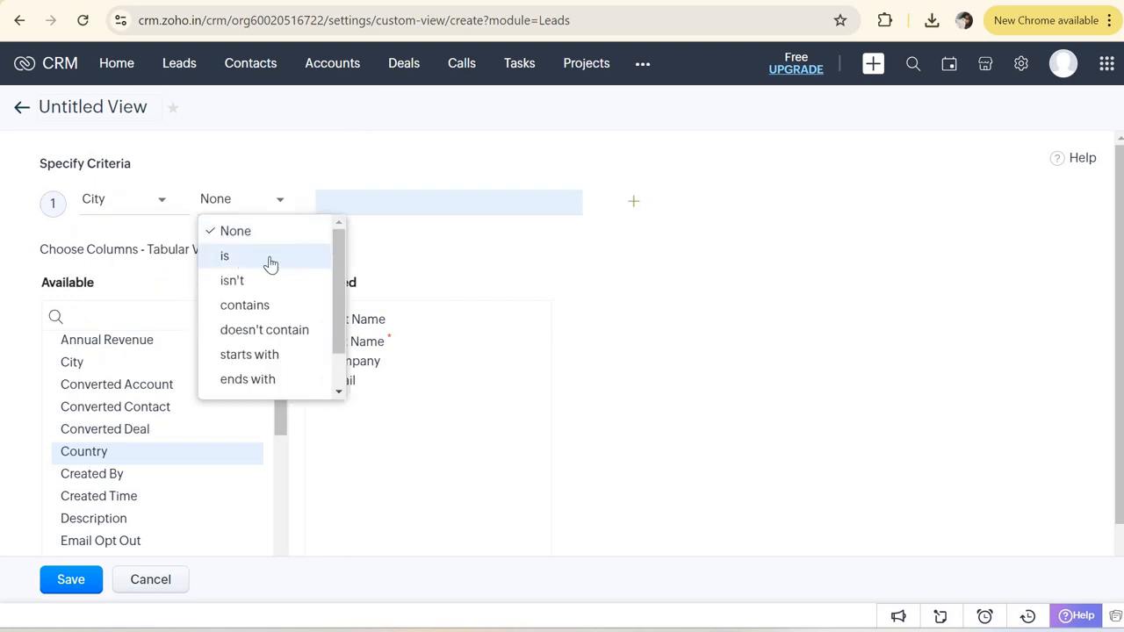
left_click(270, 262)
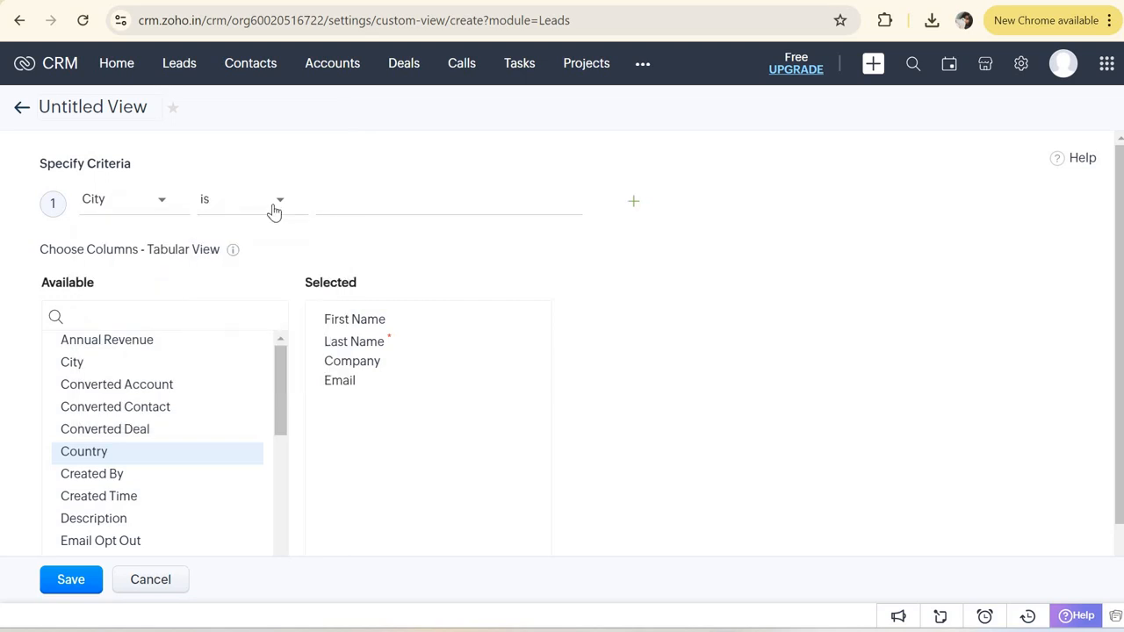
left_click(352, 206)
type("noida")
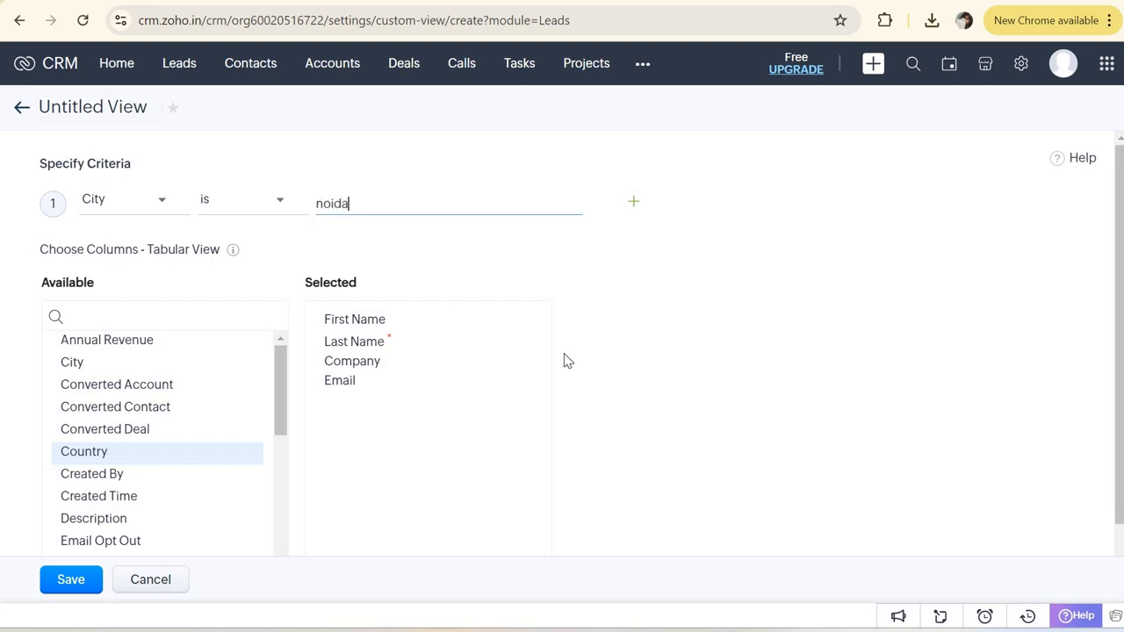
left_click(27, 164)
left_click(75, 579)
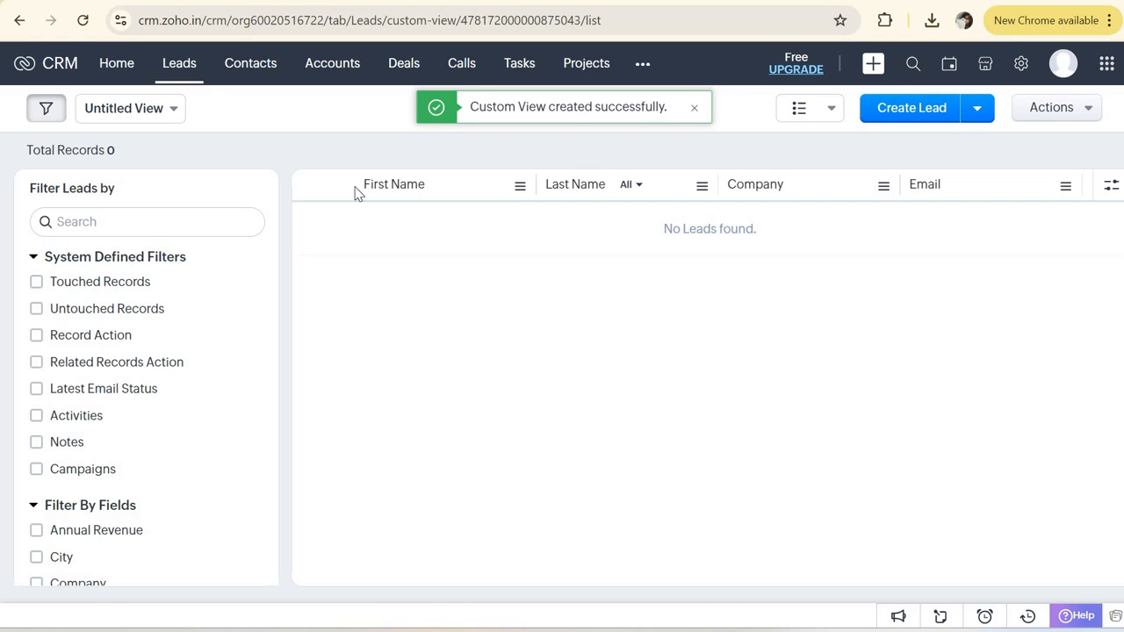
Step: Switch the list back to All Leads and open the Morlong Associates lead's record for editing
left_click(138, 117)
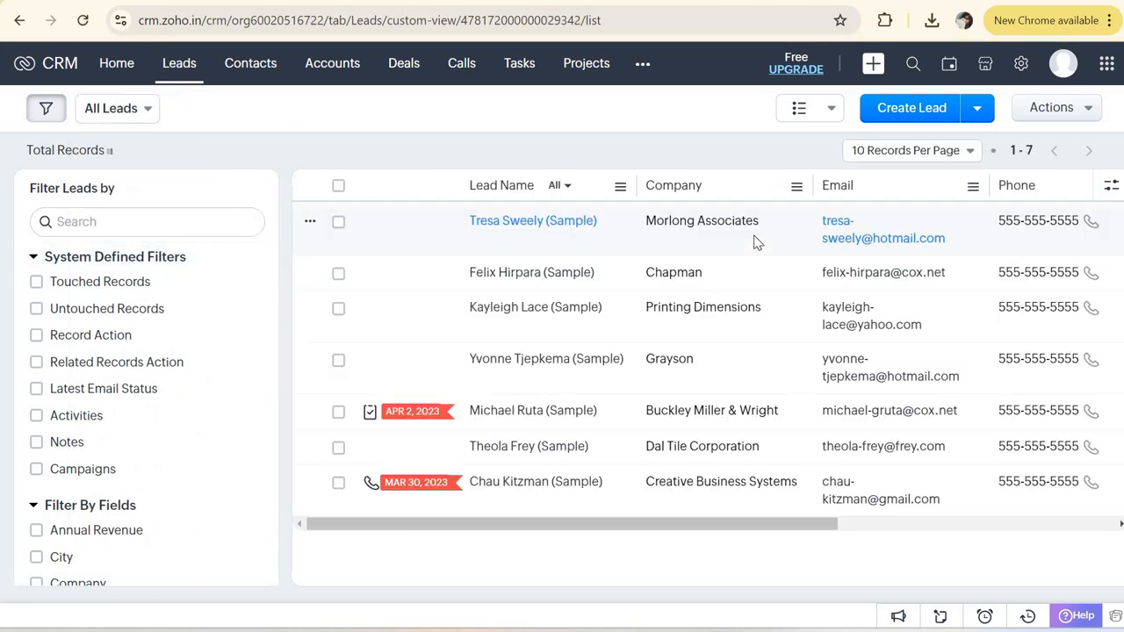
left_click(757, 242)
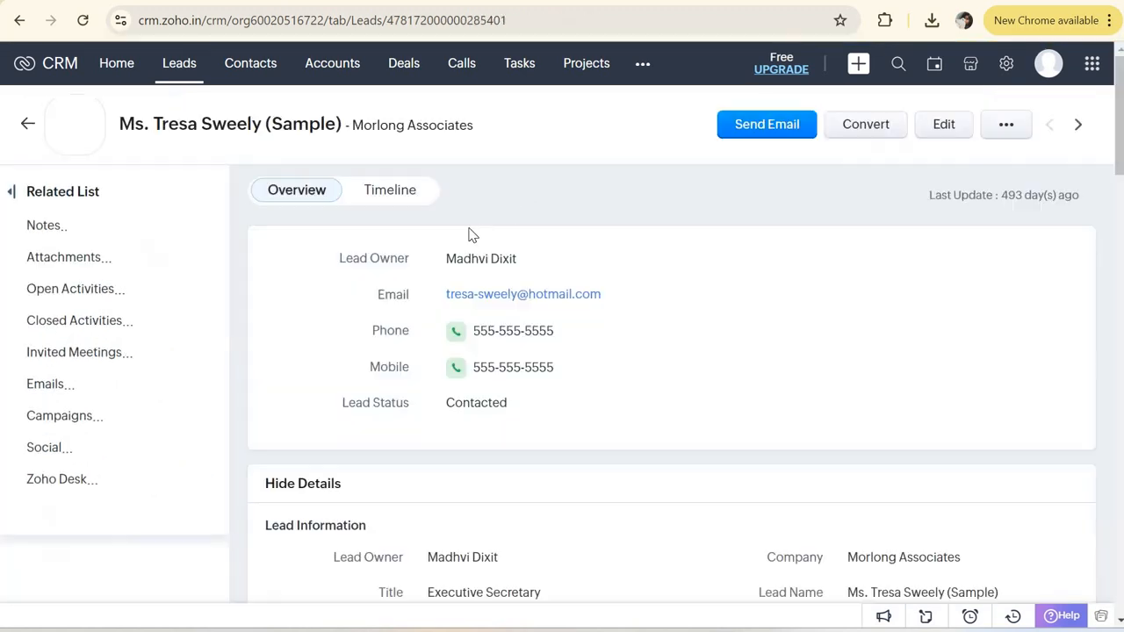
left_click(984, 127)
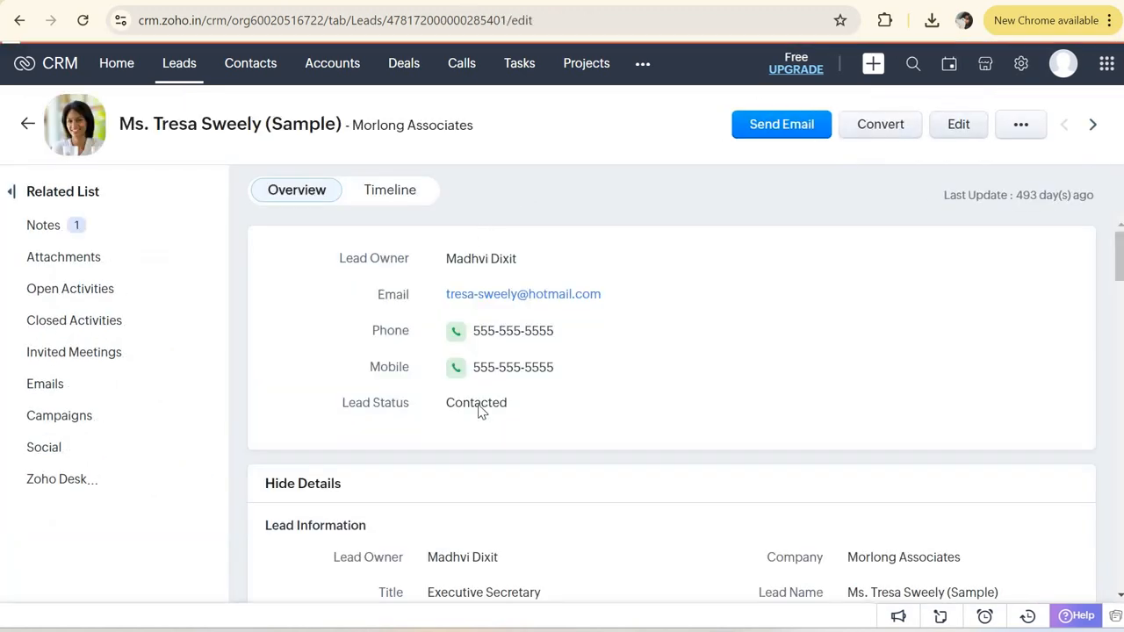
Step: Set the City in the Morlong Associates lead's address information to noida and save the record
scroll(489, 420, "down", 3)
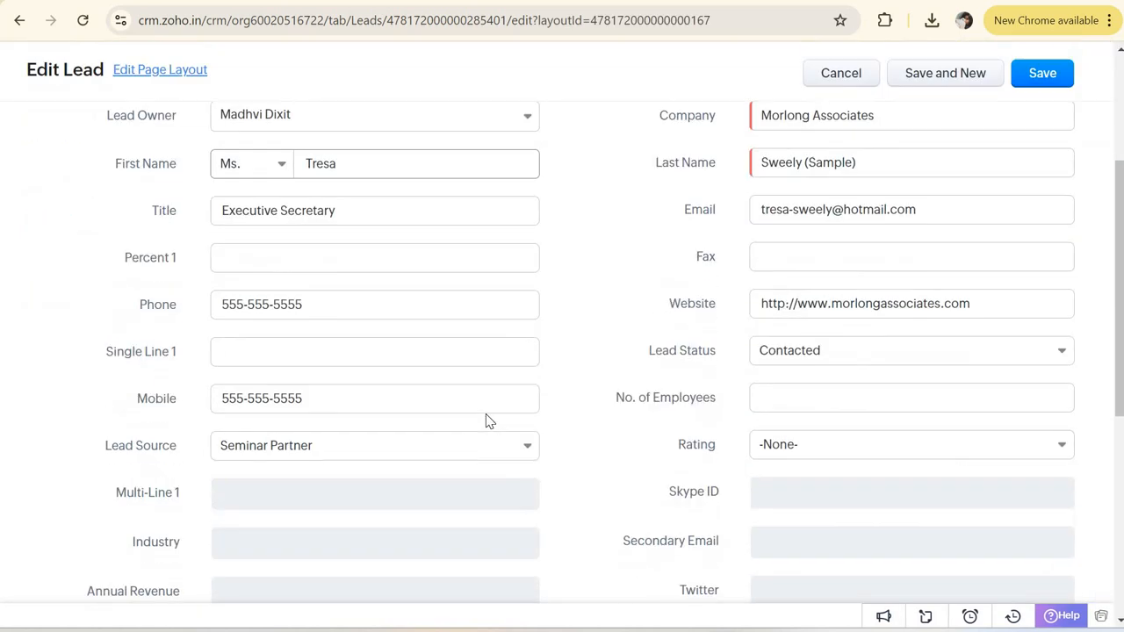
scroll(284, 409, "down", 2)
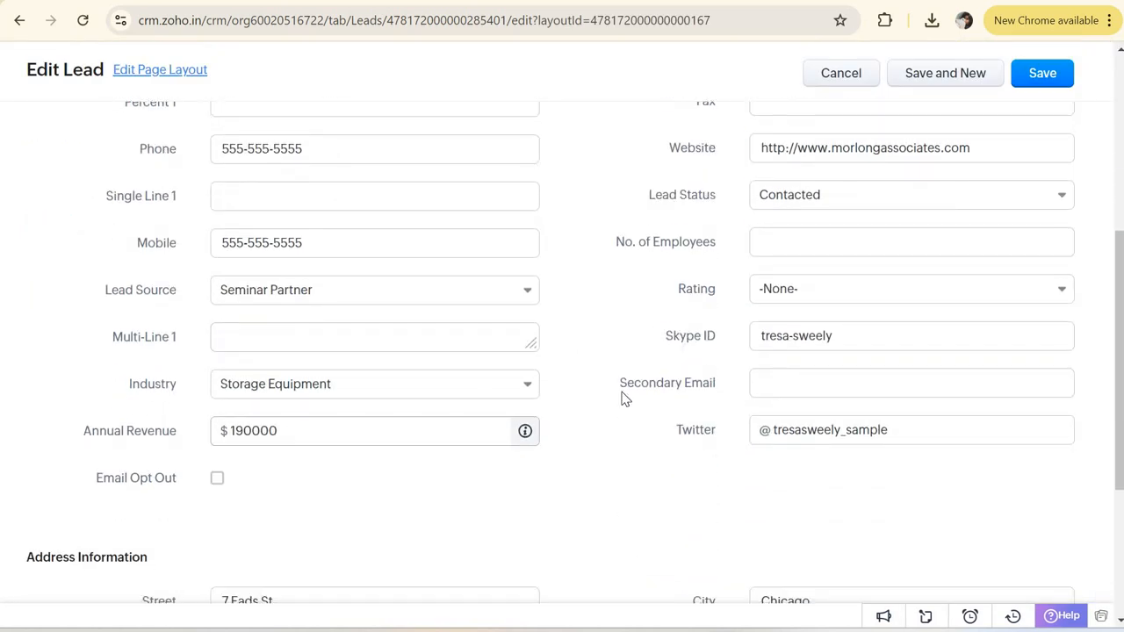
scroll(568, 386, "down", 3)
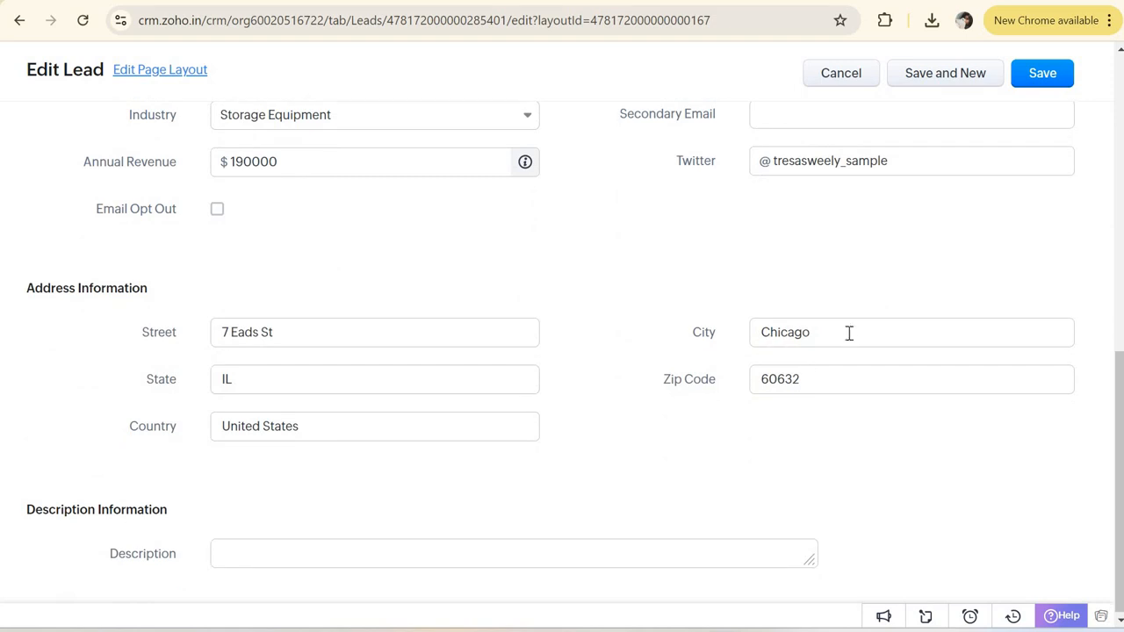
left_click(849, 331)
key("ctrl+a")
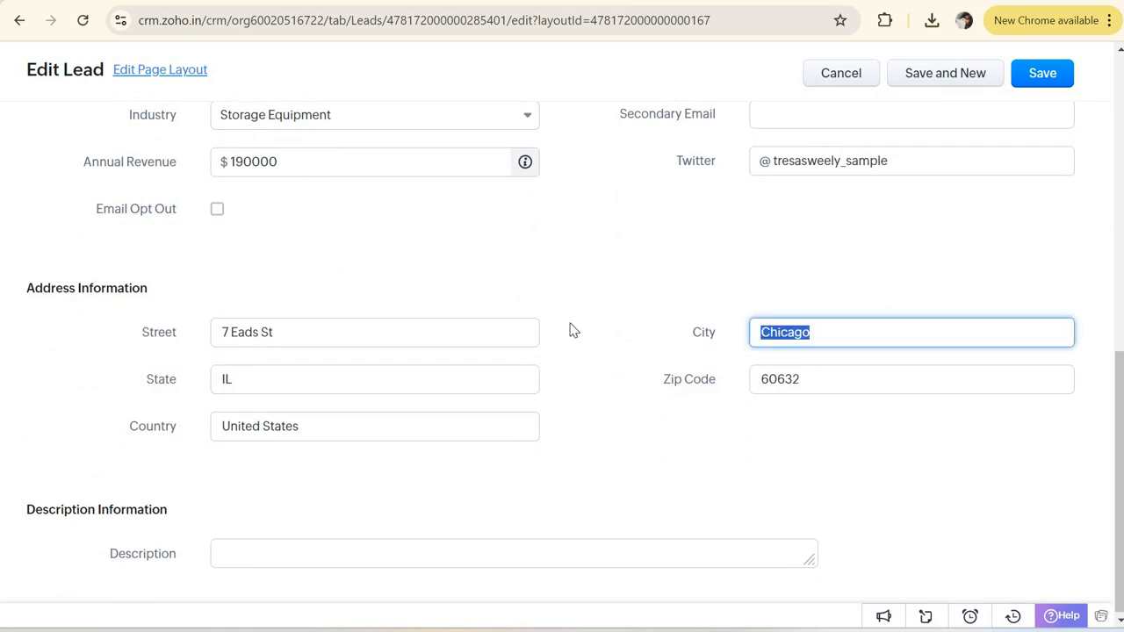
type("m")
type("oi")
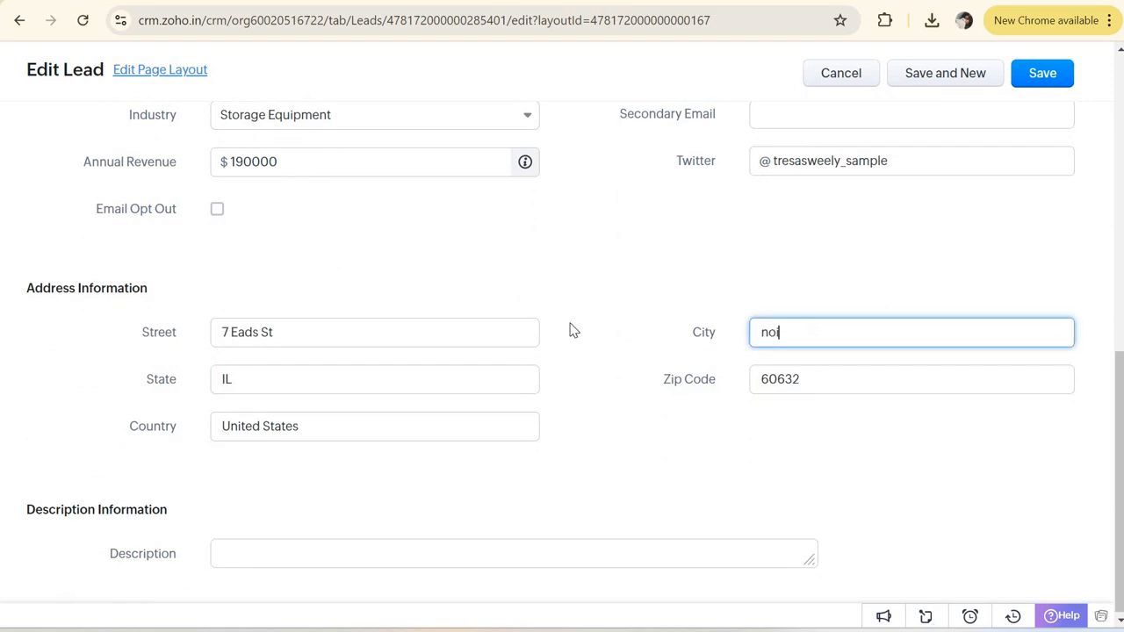
type("da")
left_click(1044, 74)
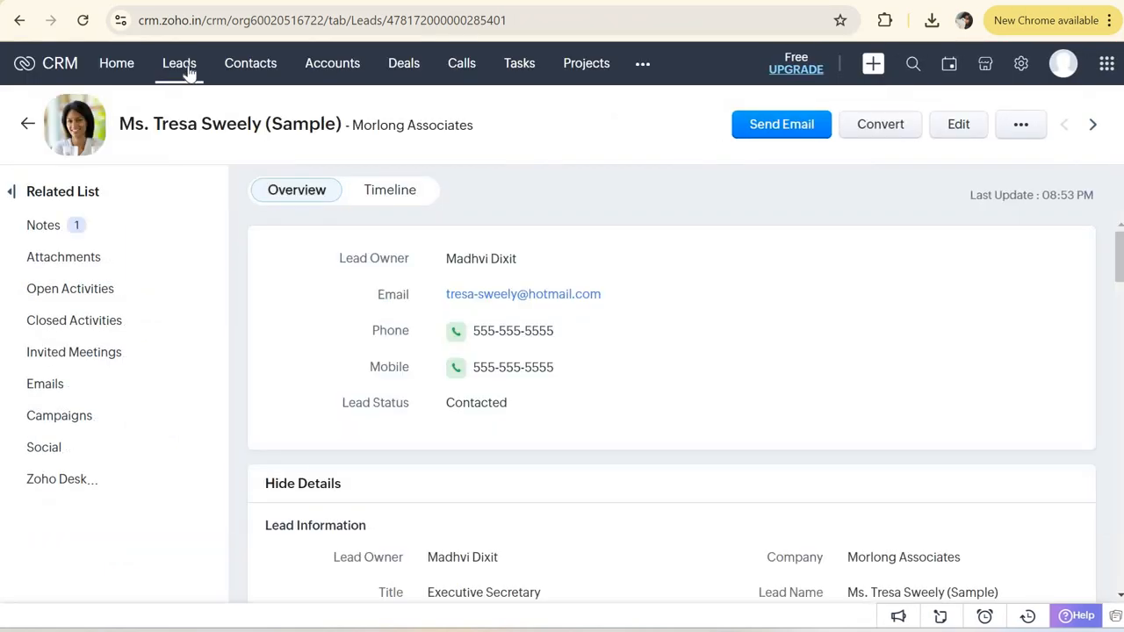
Step: Switch the Leads list to Untitled View and review the Morlong Associates lead's details down to its address information
left_click(184, 67)
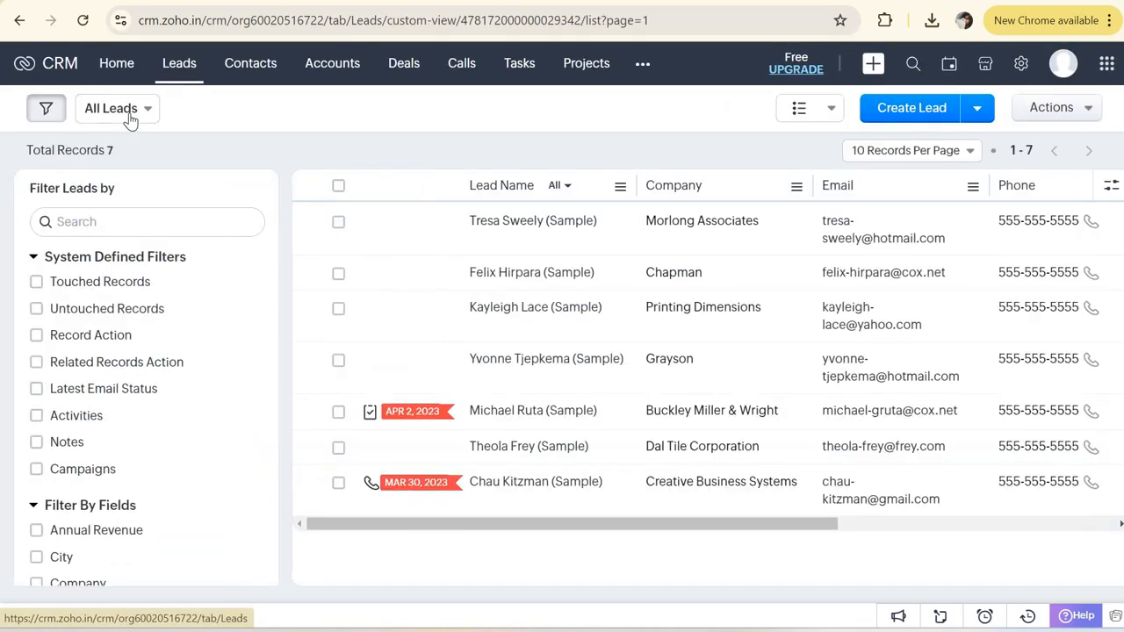
left_click(112, 108)
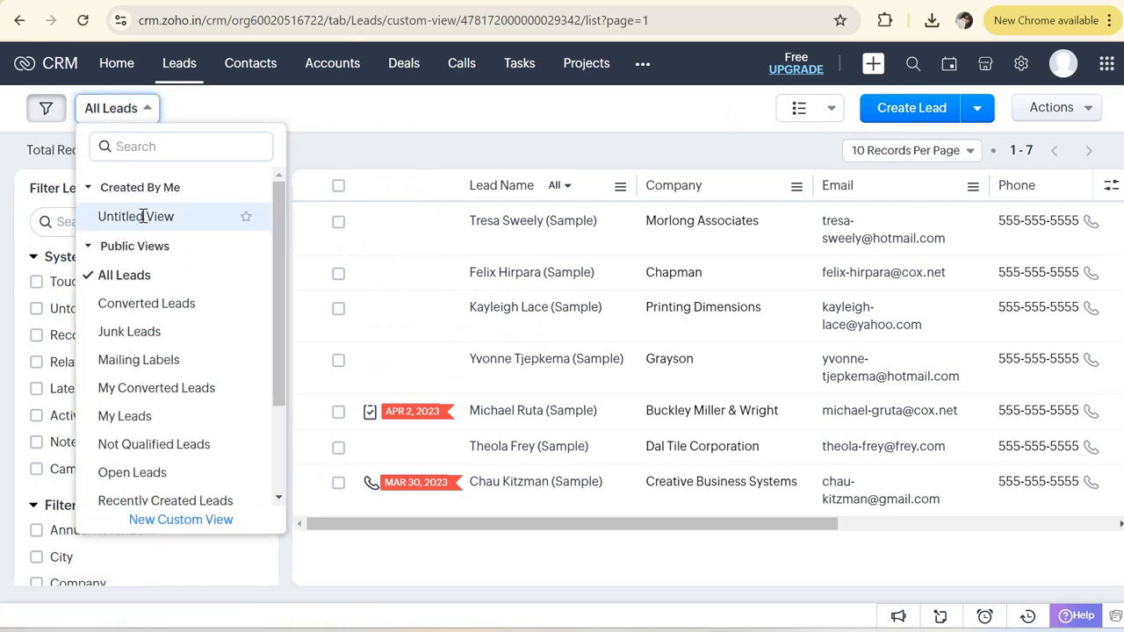
left_click(143, 216)
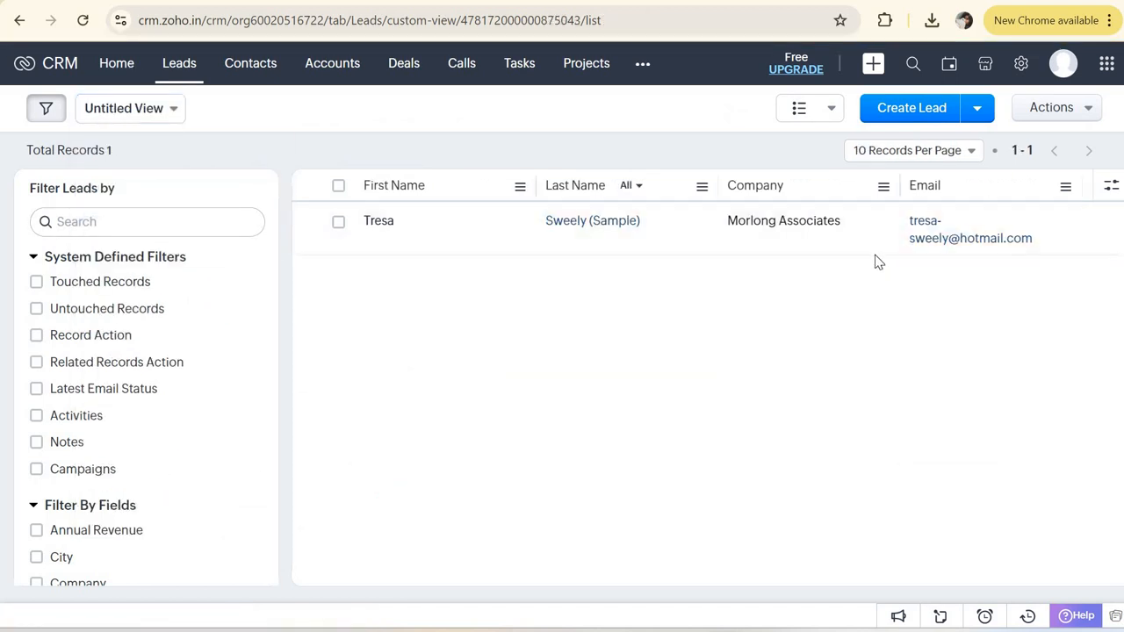
left_click(645, 229)
scroll(686, 466, "down", 5)
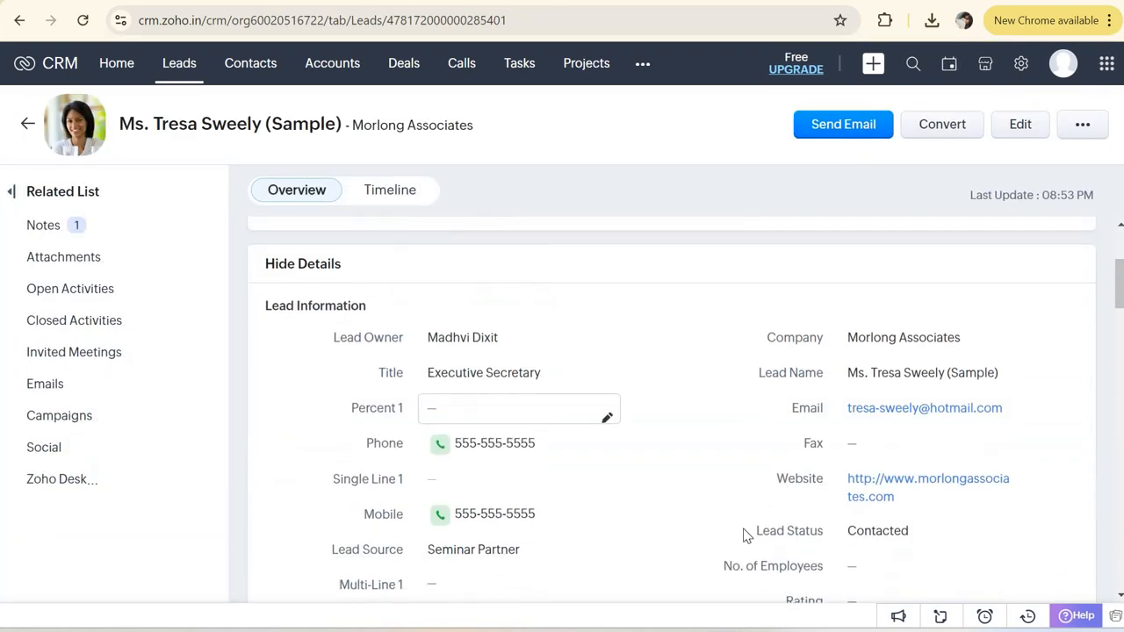
scroll(744, 536, "down", 4)
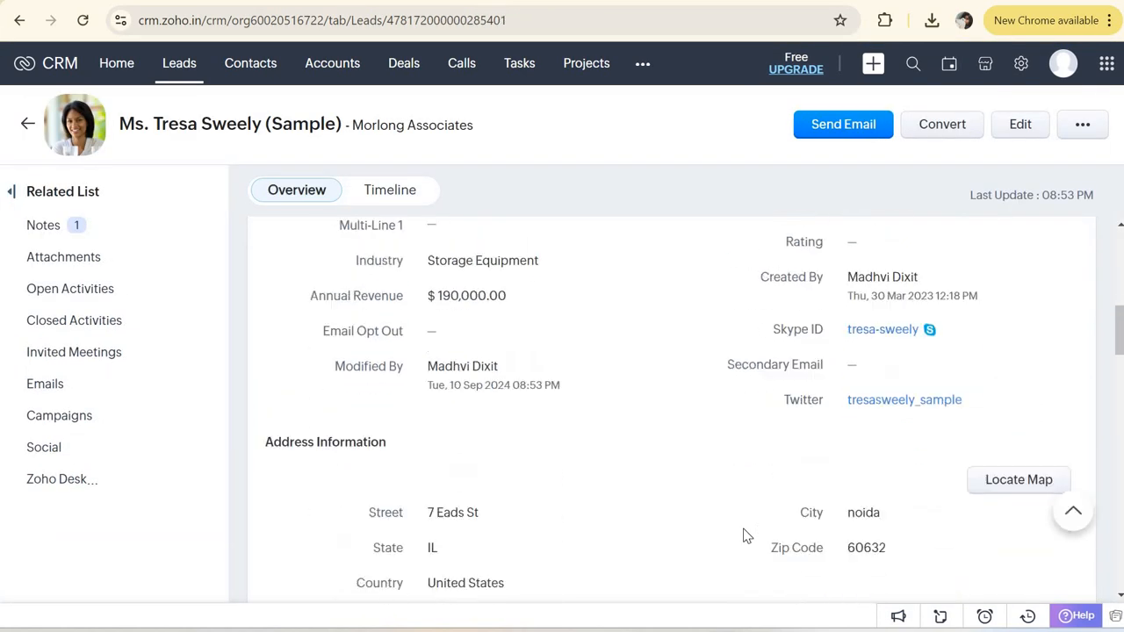
scroll(744, 536, "down", 3)
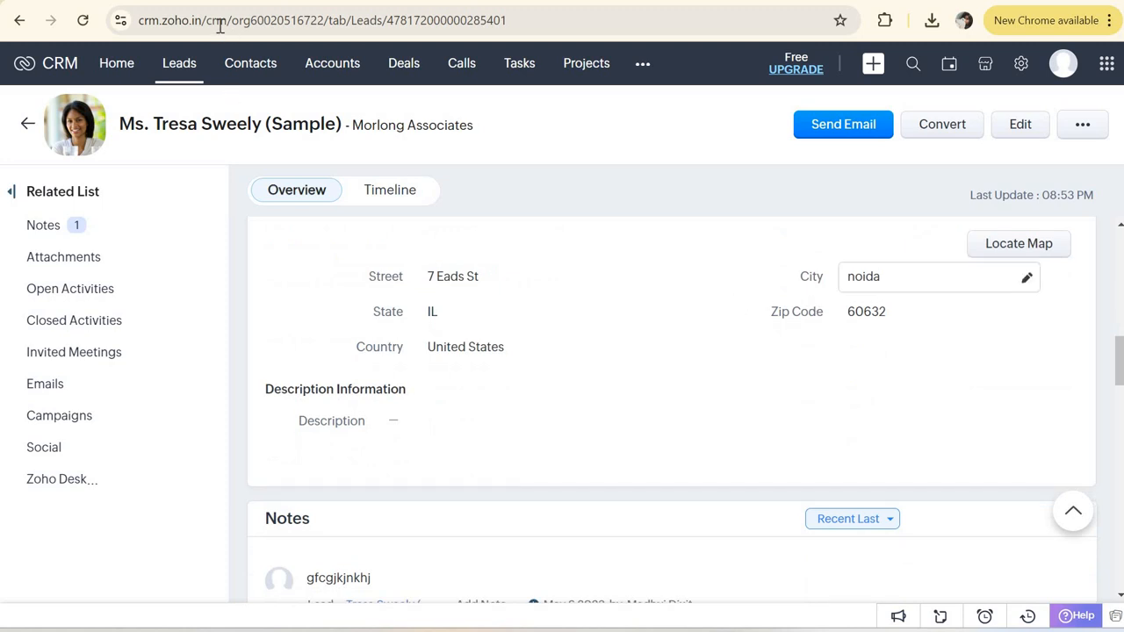
Step: Switch the Leads list from Untitled View back to All Leads and look over its display layout options
left_click(182, 65)
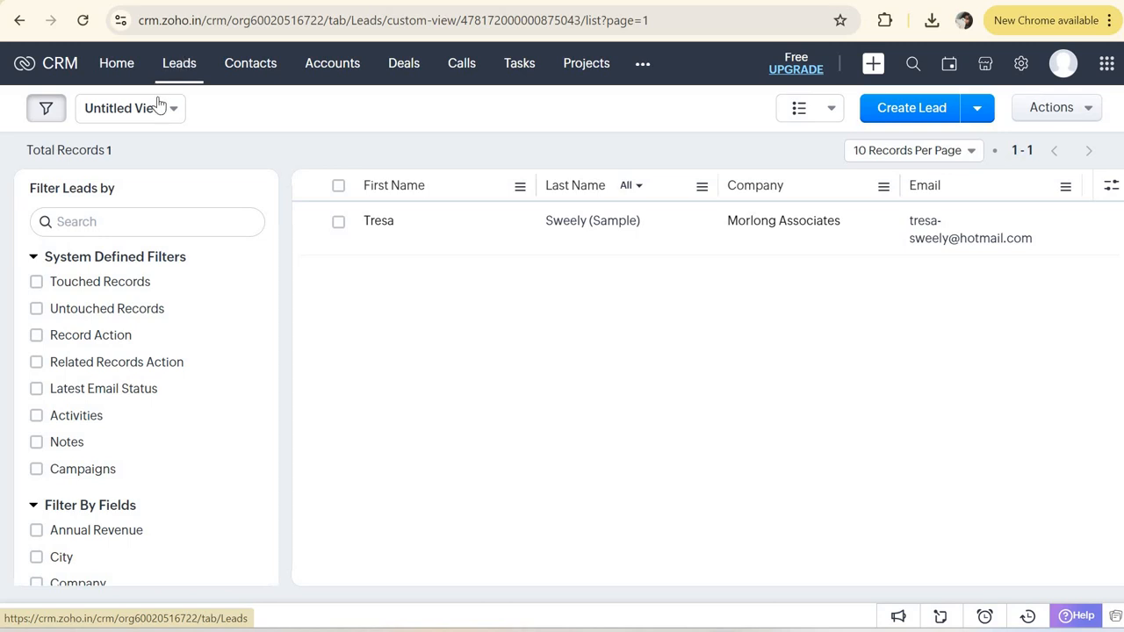
left_click(172, 113)
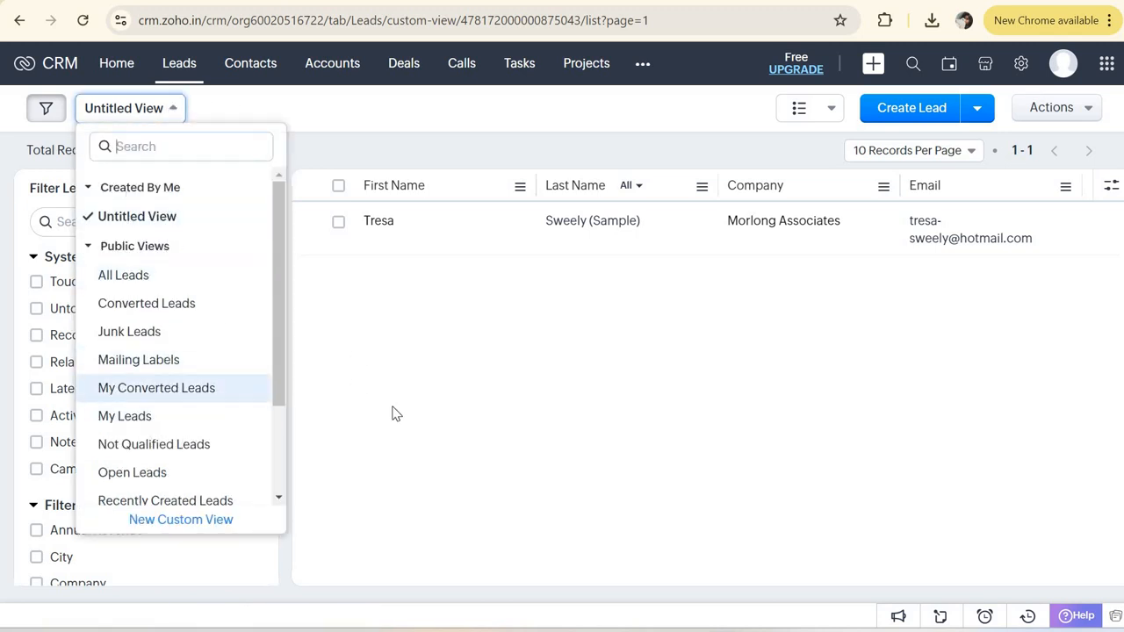
key("Up")
key("Up")
key("Up")
key("Escape")
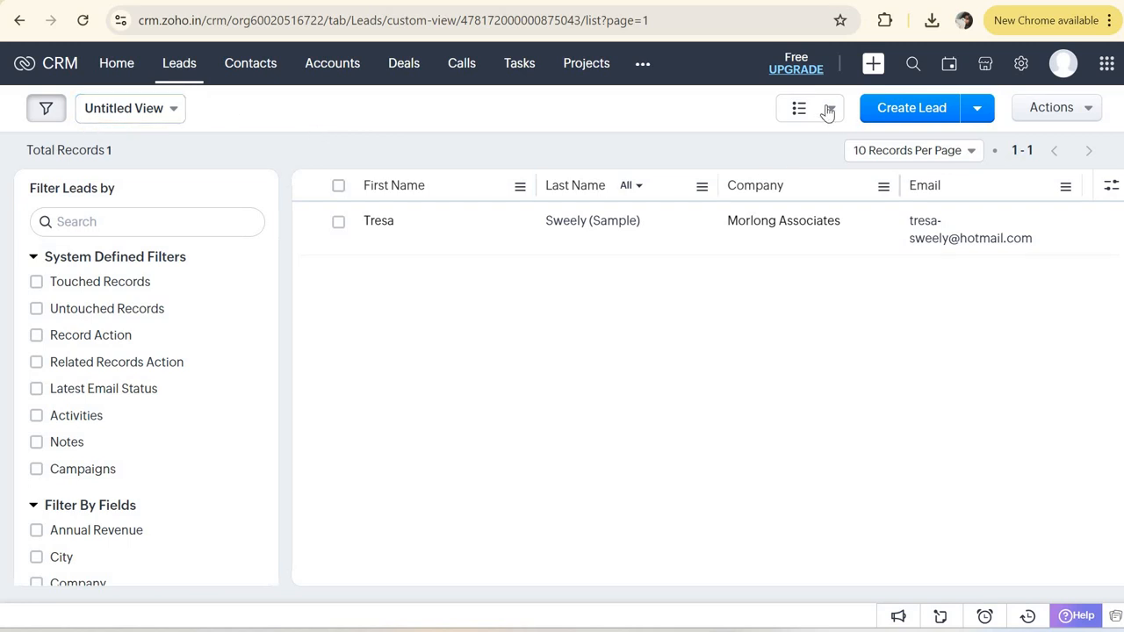
left_click(156, 114)
left_click(149, 278)
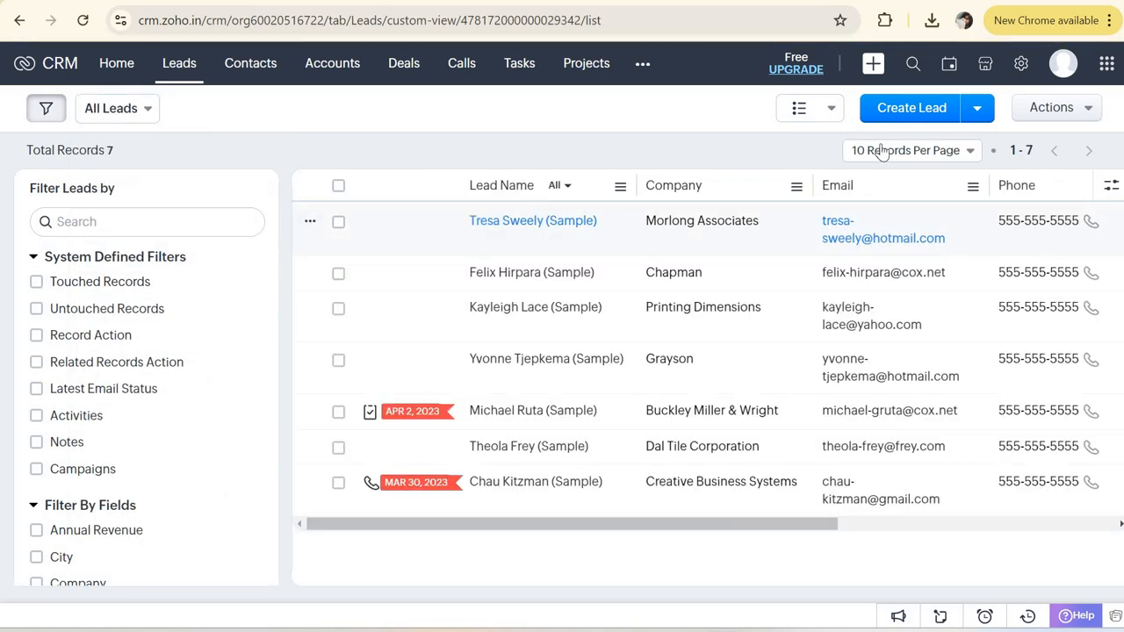
left_click(810, 109)
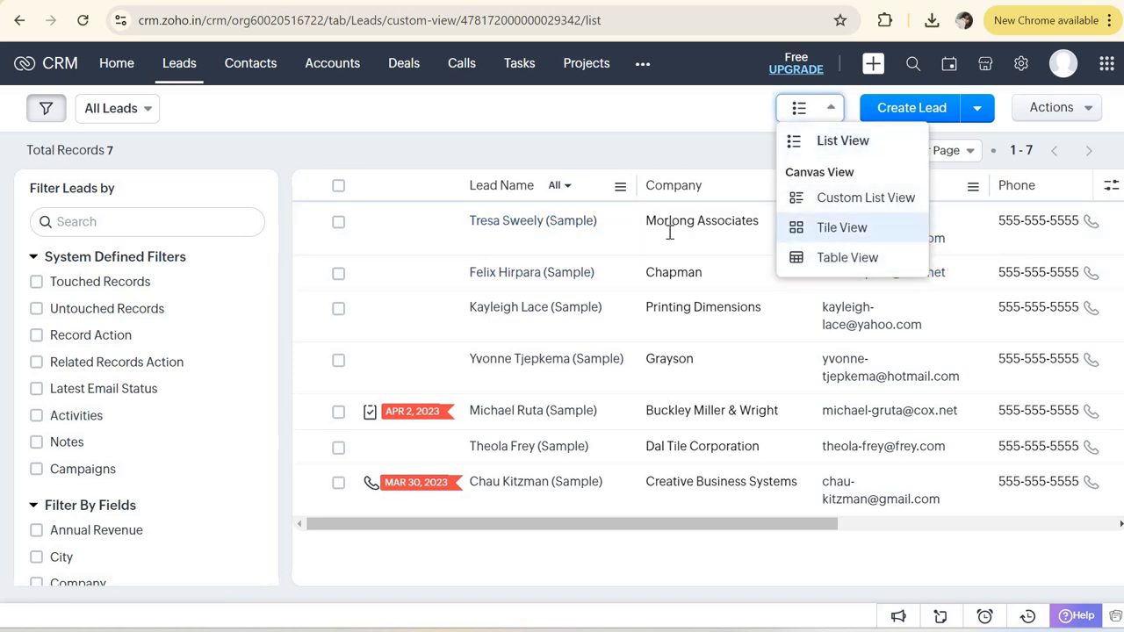
left_click(647, 356)
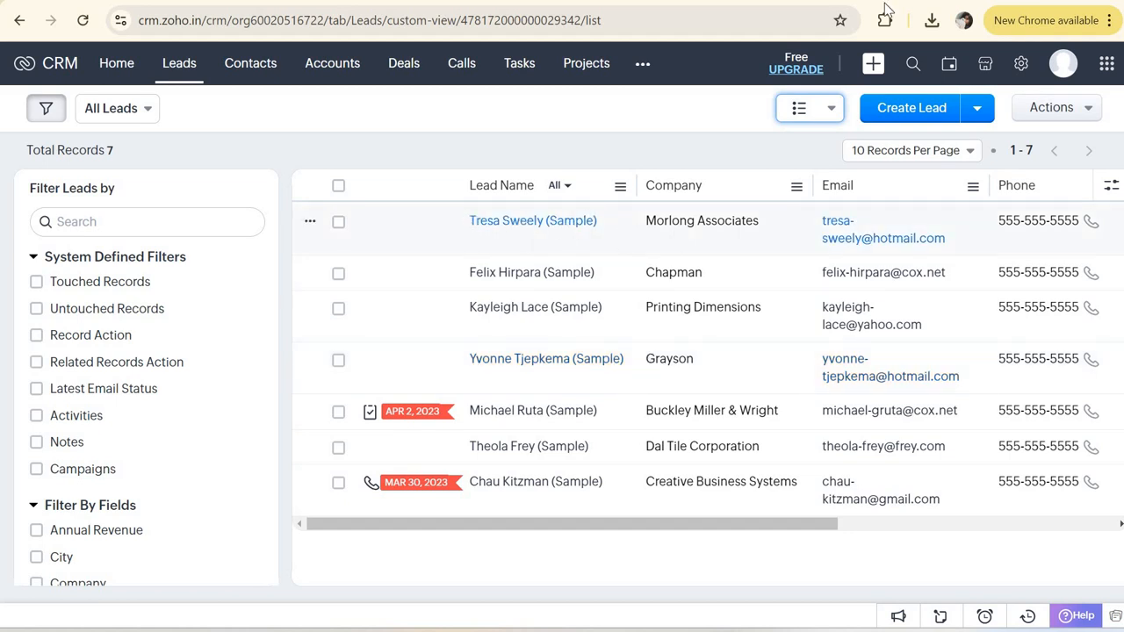
Step: Switch to the Google Meet call, admit the waiting participant and return to Zoho CRM
left_click(913, 2)
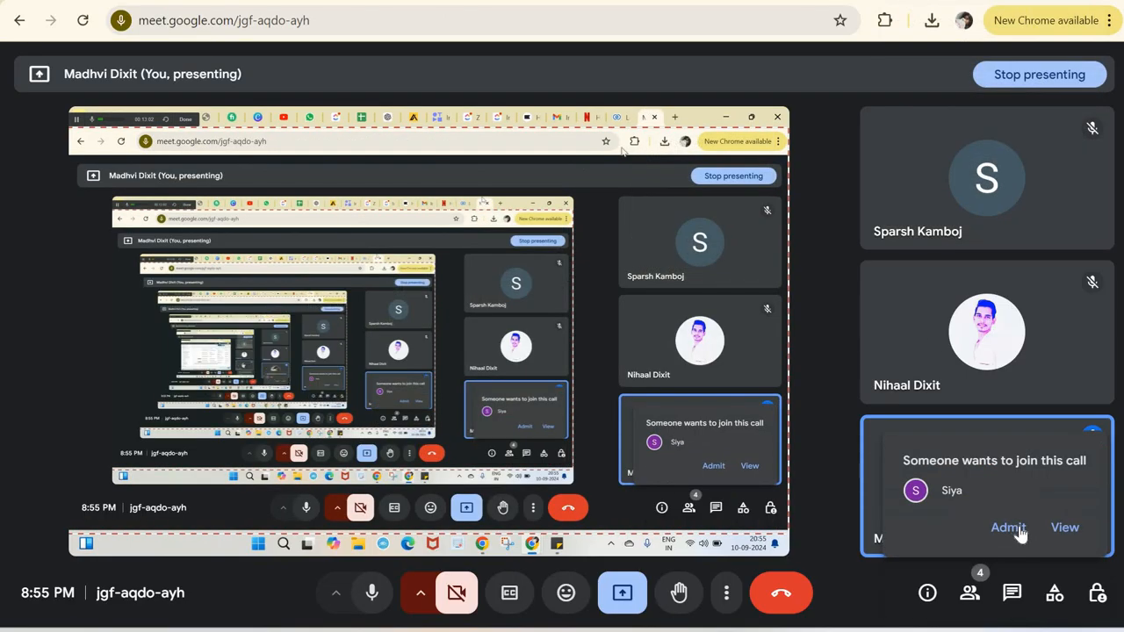
left_click(1008, 528)
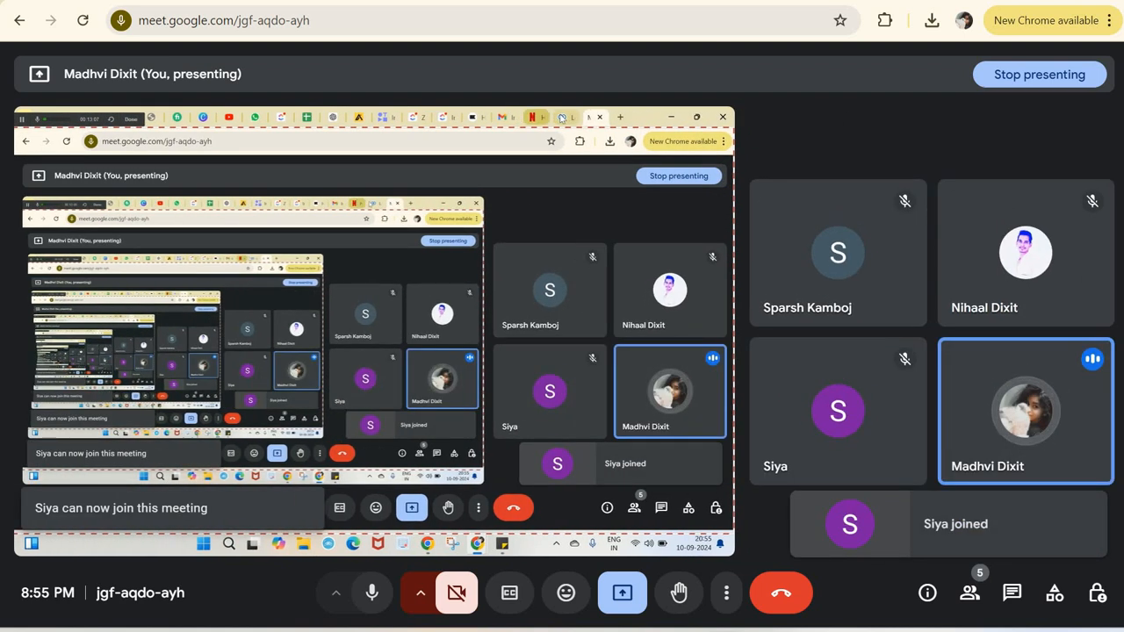
left_click(869, 2)
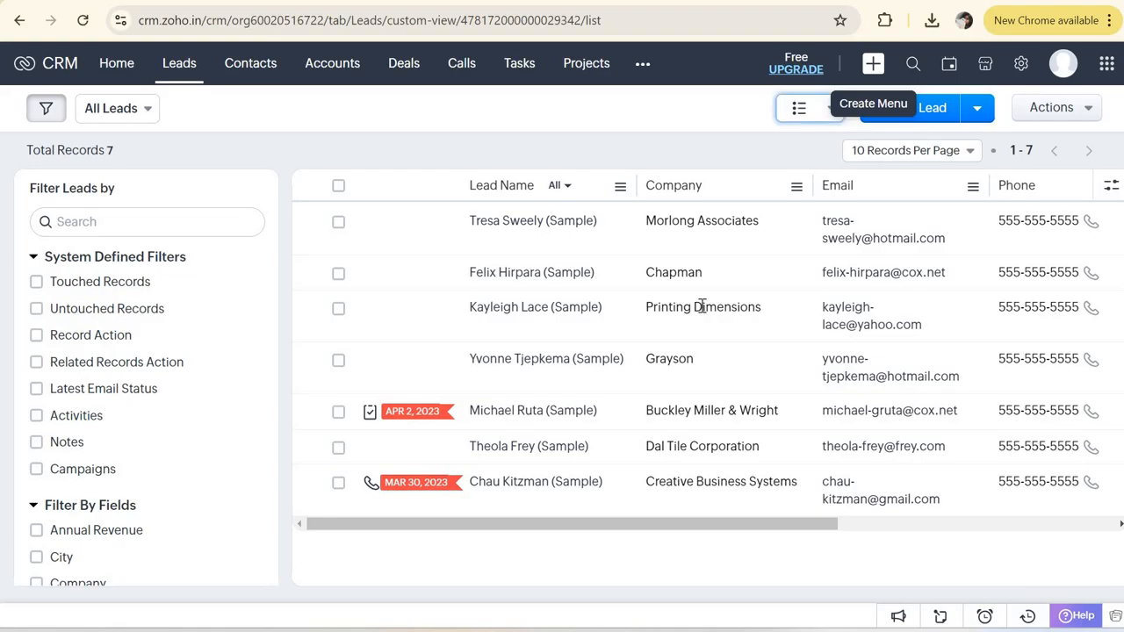
left_click(827, 116)
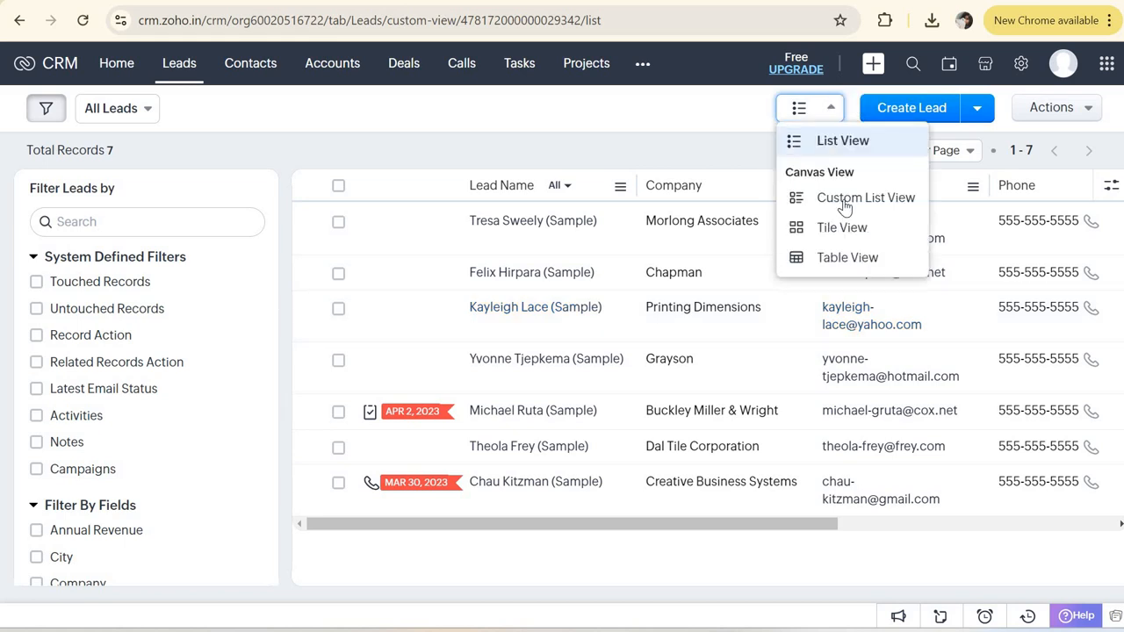
left_click(848, 199)
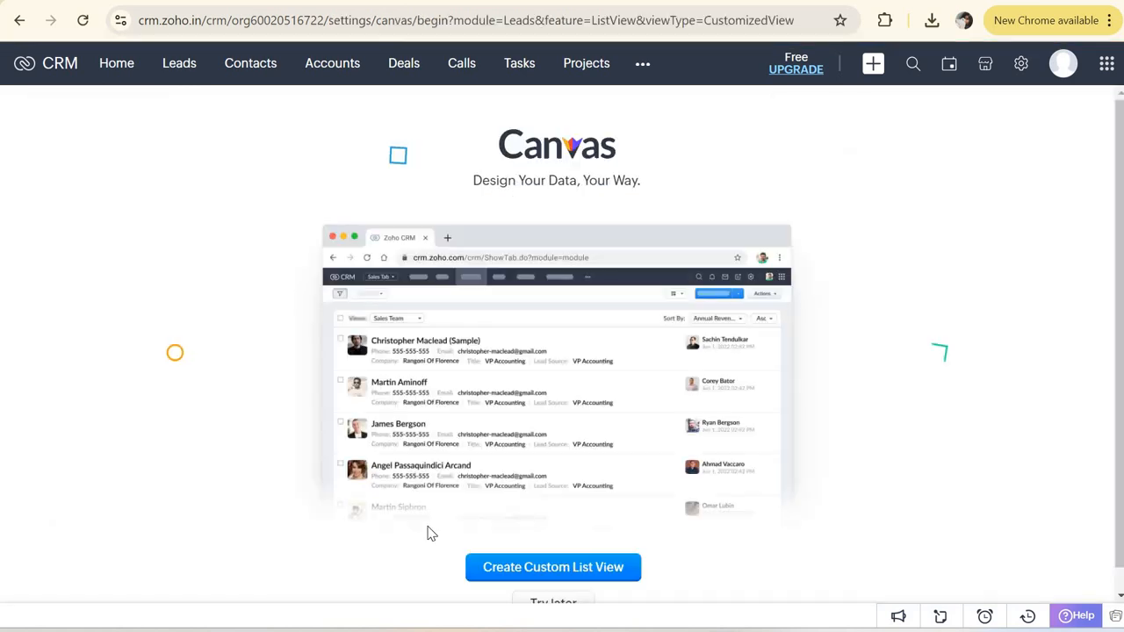
scroll(527, 562, "down", 1)
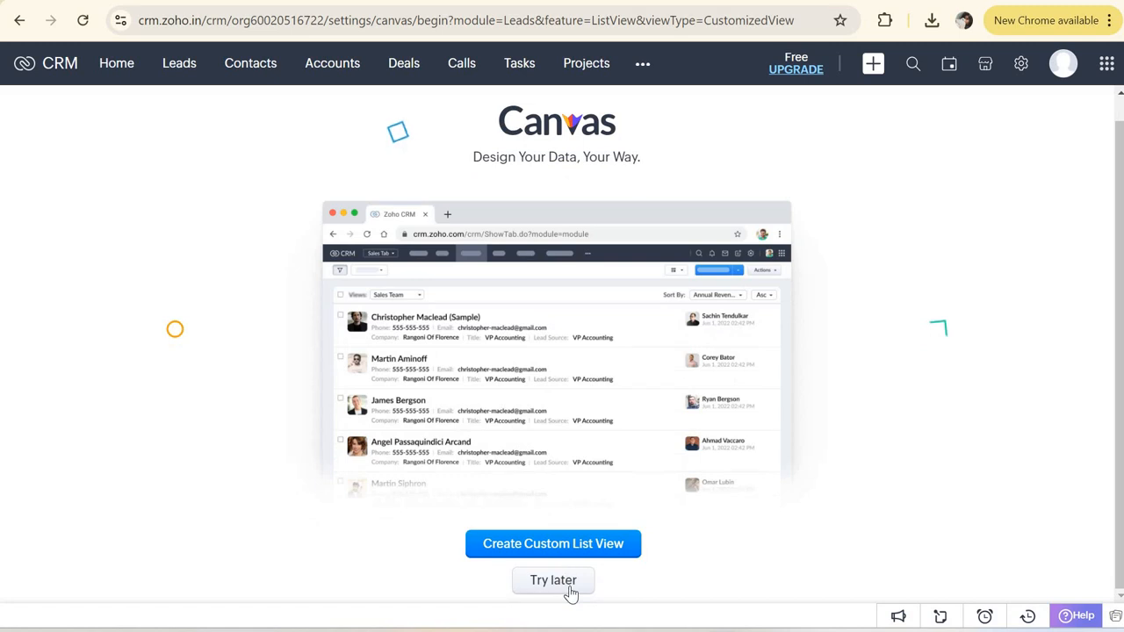
left_click(553, 583)
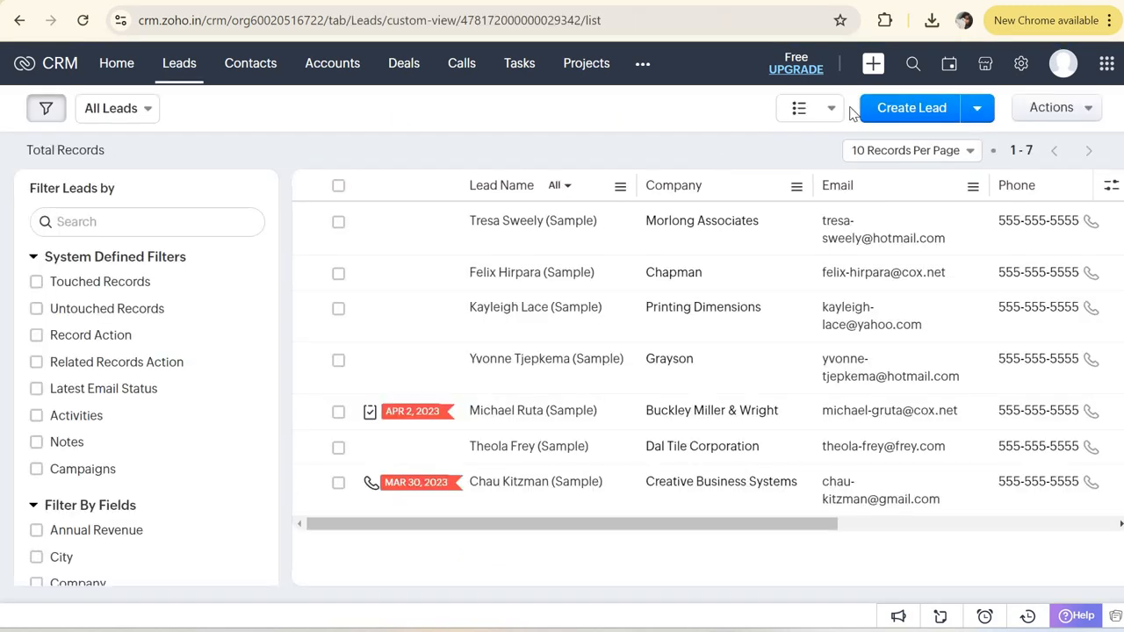
Step: Start creating a Canvas custom list view for Leads and look through the designer's style and data sections
left_click(832, 115)
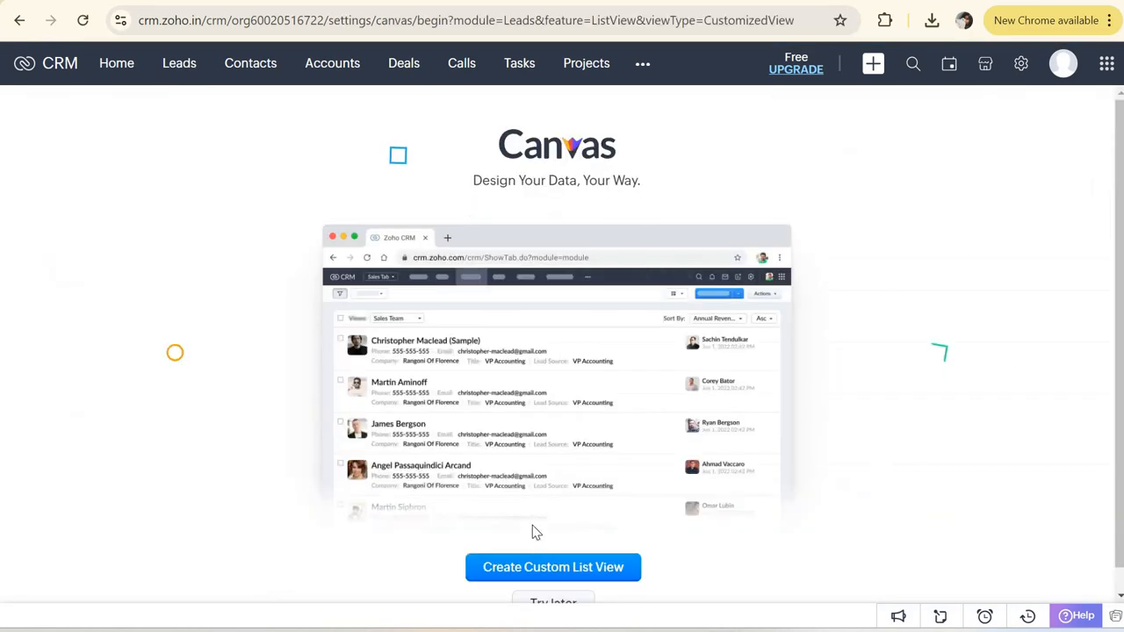
left_click(527, 569)
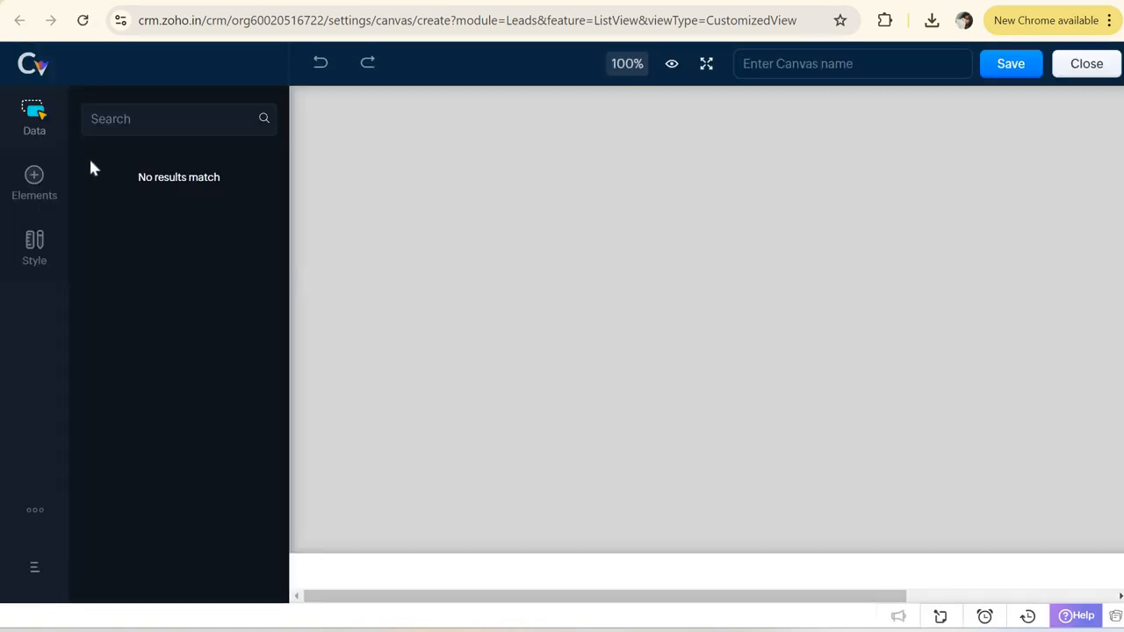
left_click(35, 193)
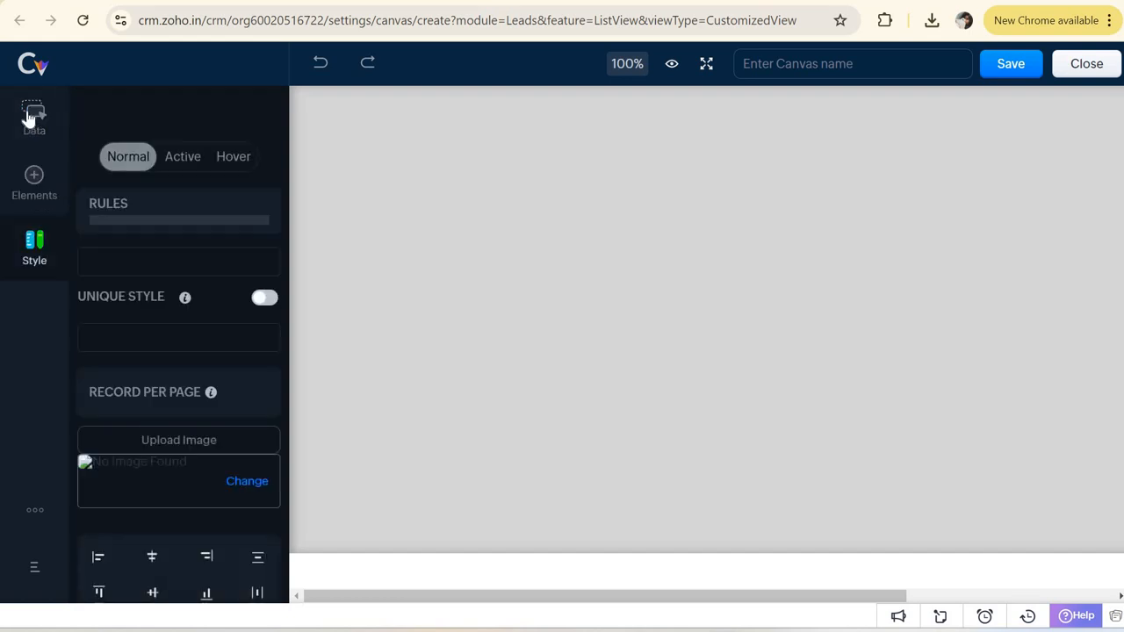
left_click(31, 114)
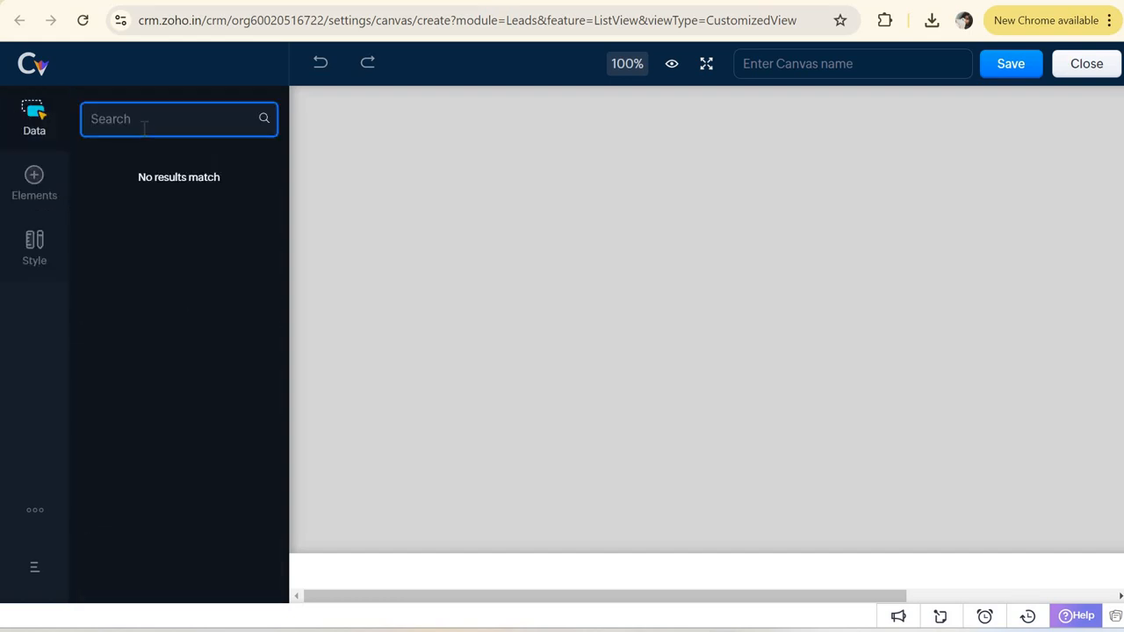
left_click(689, 277)
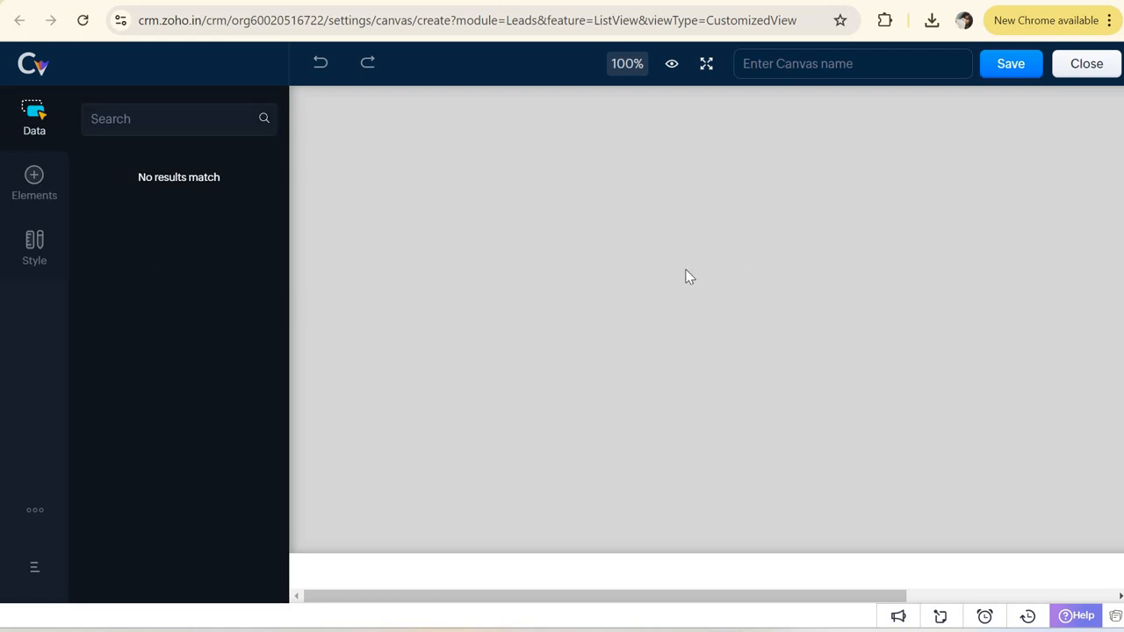
Step: Name the new Leads canvas testt and save it
left_click(815, 61)
type("testt")
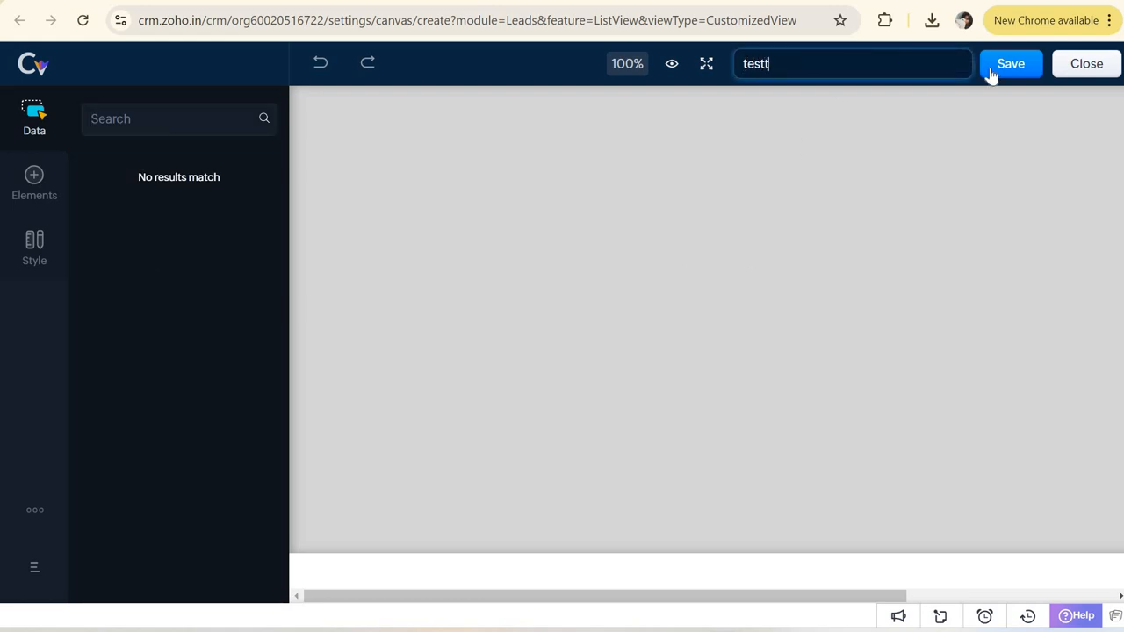
left_click(1019, 67)
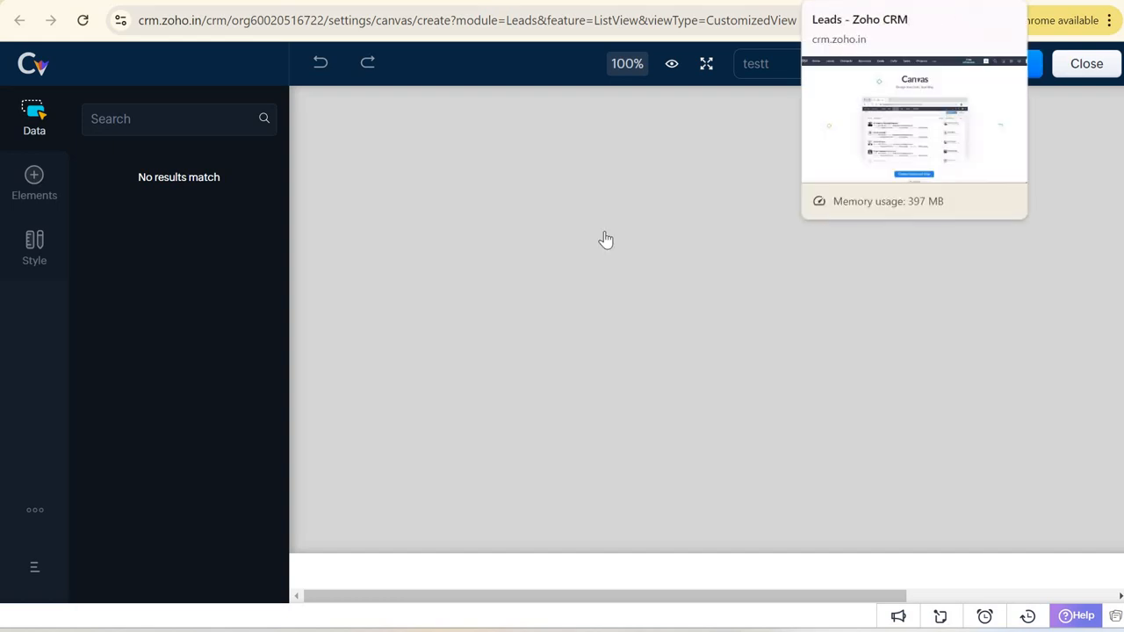
Step: Return to the Leads list, view the Tile View Canvas introduction page, and look over the list's display layout options
scroll(619, 524, "down", 1)
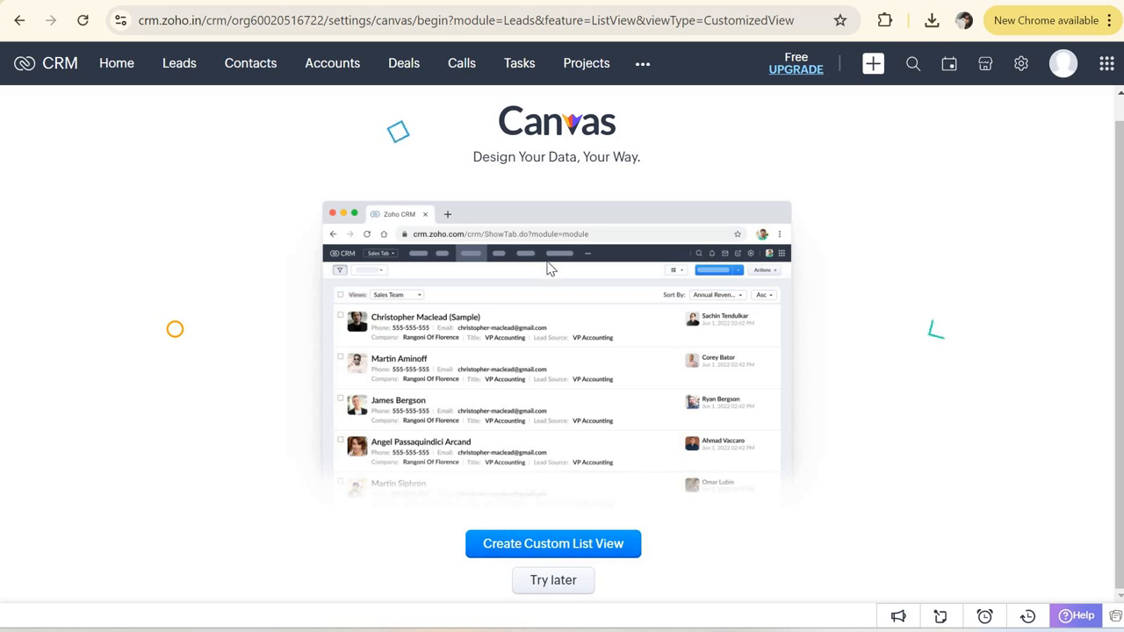
left_click(27, 21)
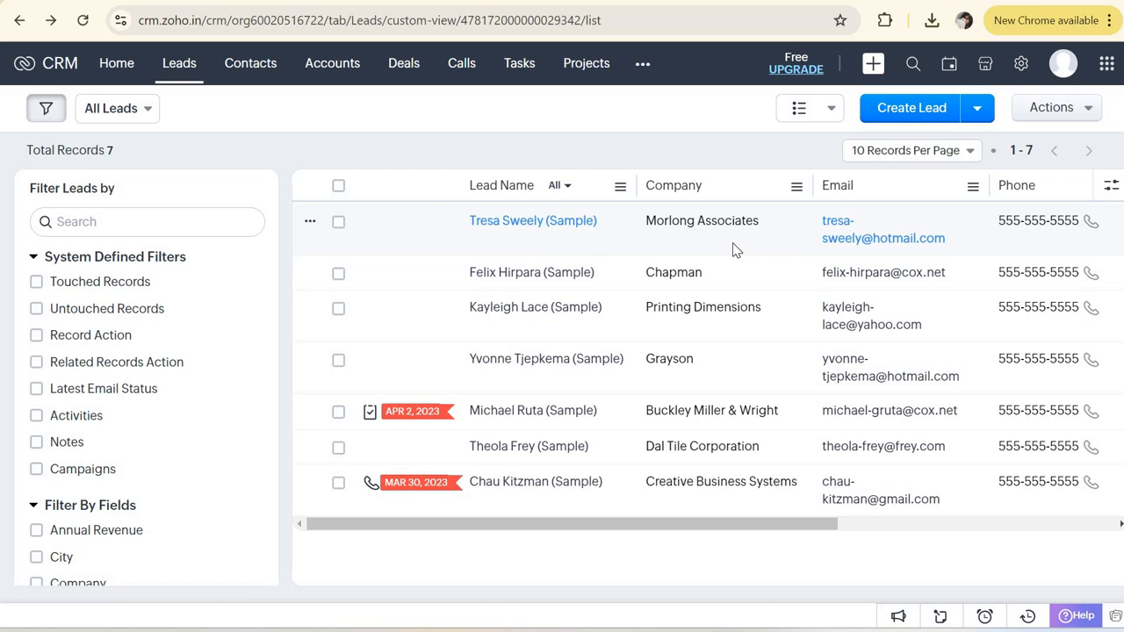
left_click(809, 110)
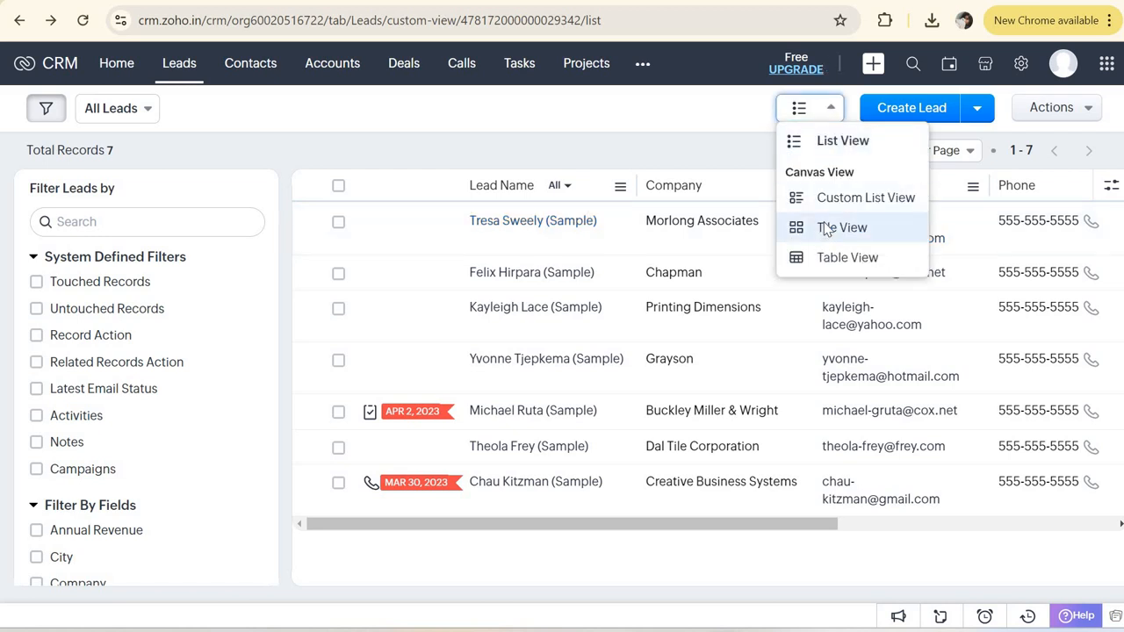
left_click(825, 227)
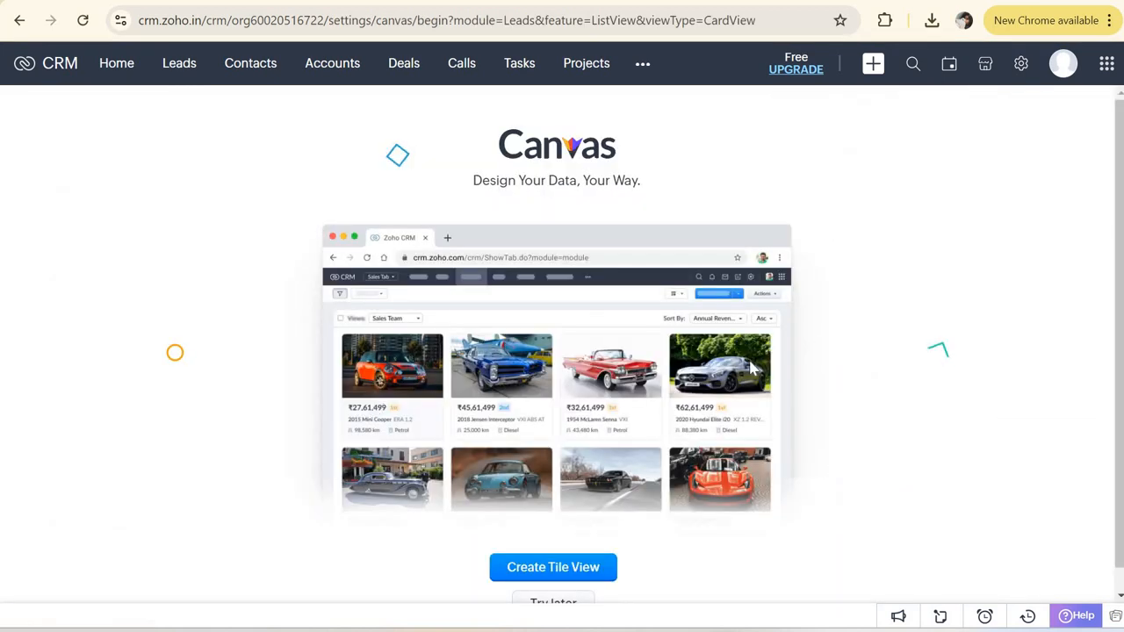
left_click(20, 21)
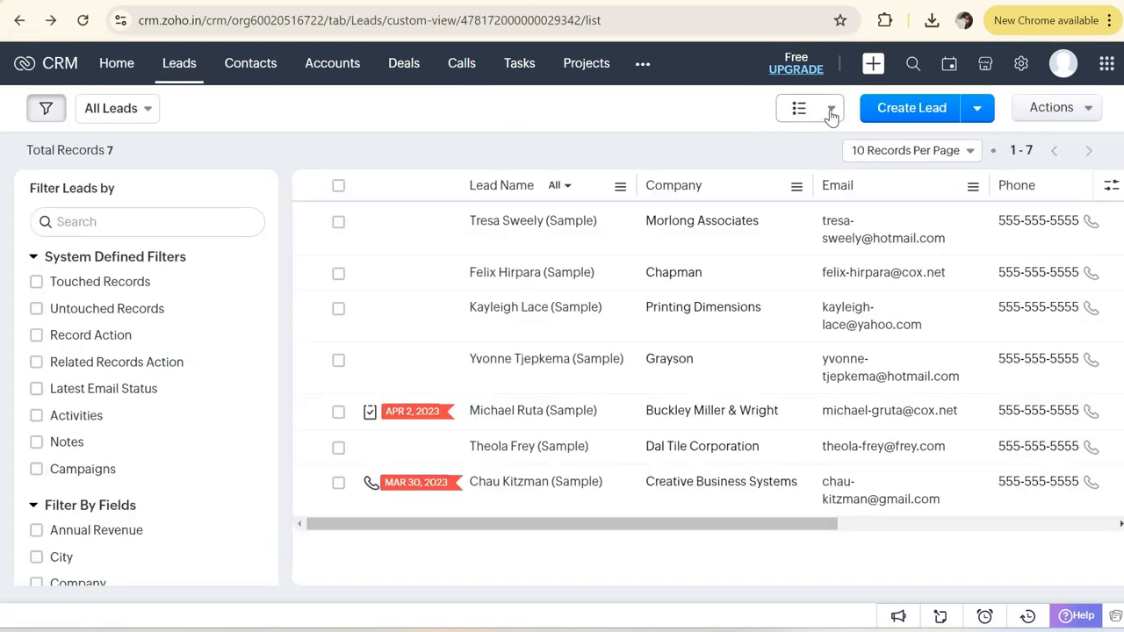
left_click(831, 116)
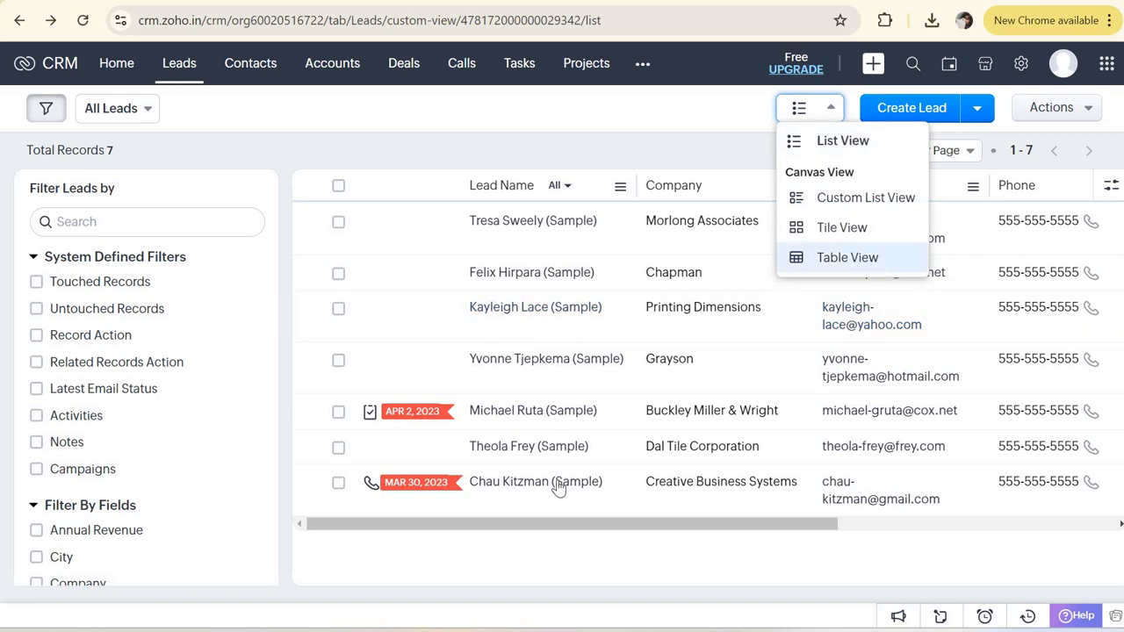
left_click(687, 151)
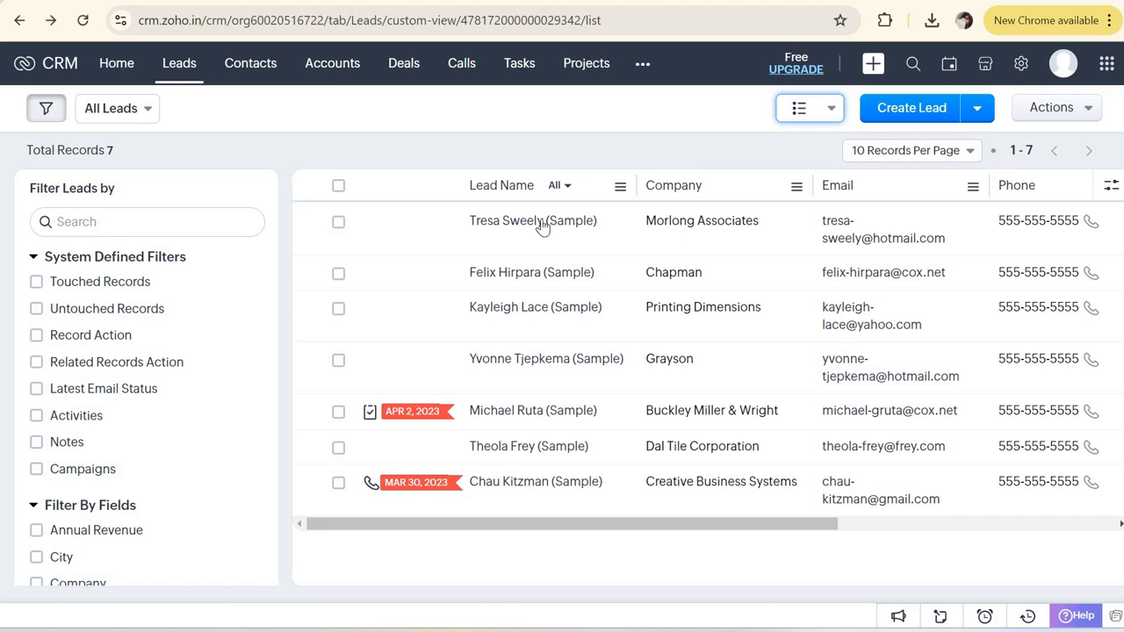
Step: Open a blank lead creation form, look through its lead, address and description fields, and cancel it
left_click(913, 110)
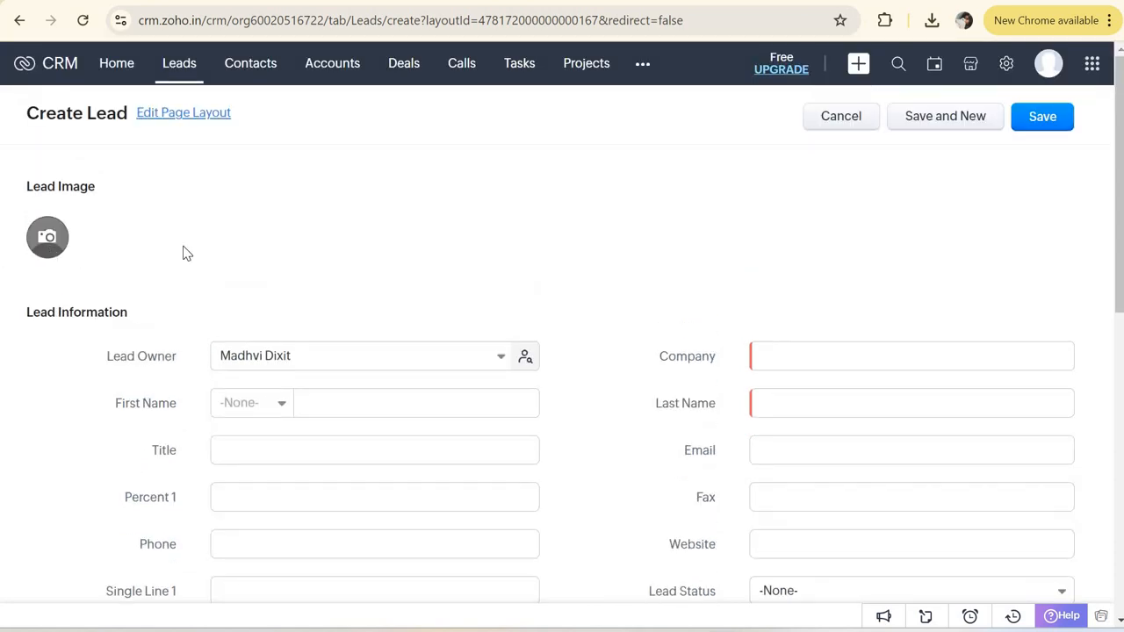
scroll(92, 191, "down", 2)
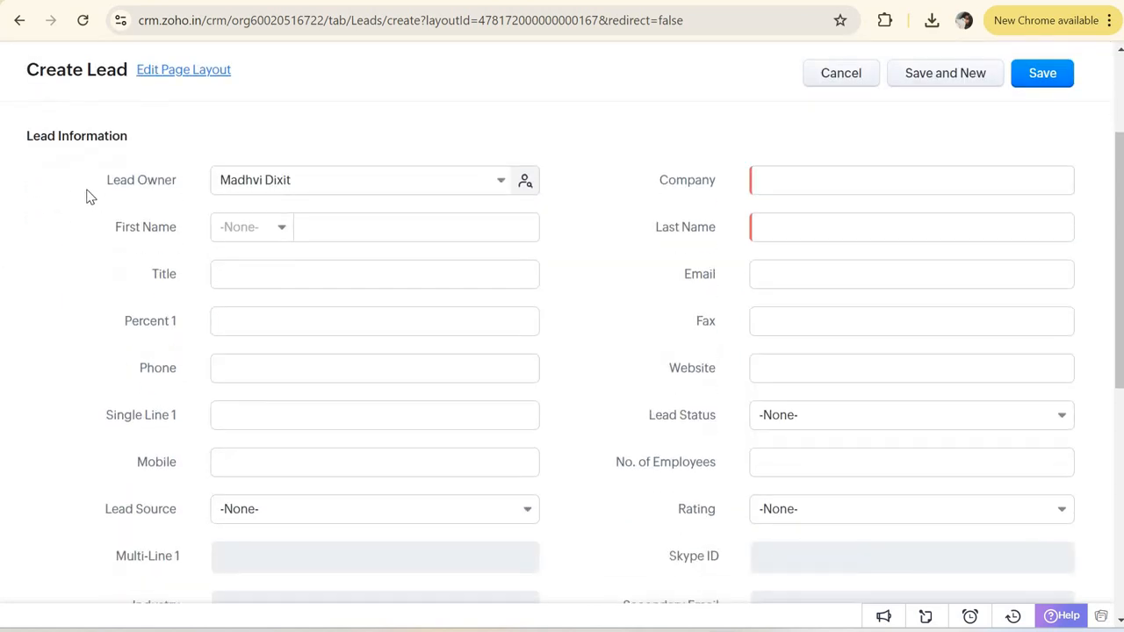
left_click_drag(690, 494, 636, 450)
left_click(636, 450)
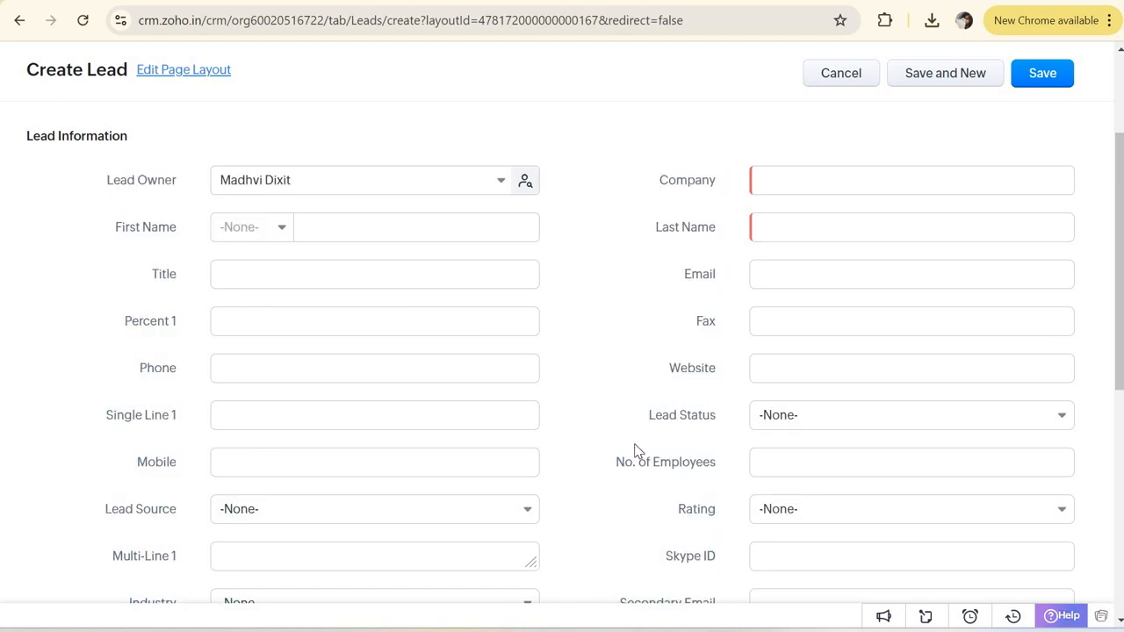
scroll(637, 450, "down", 5)
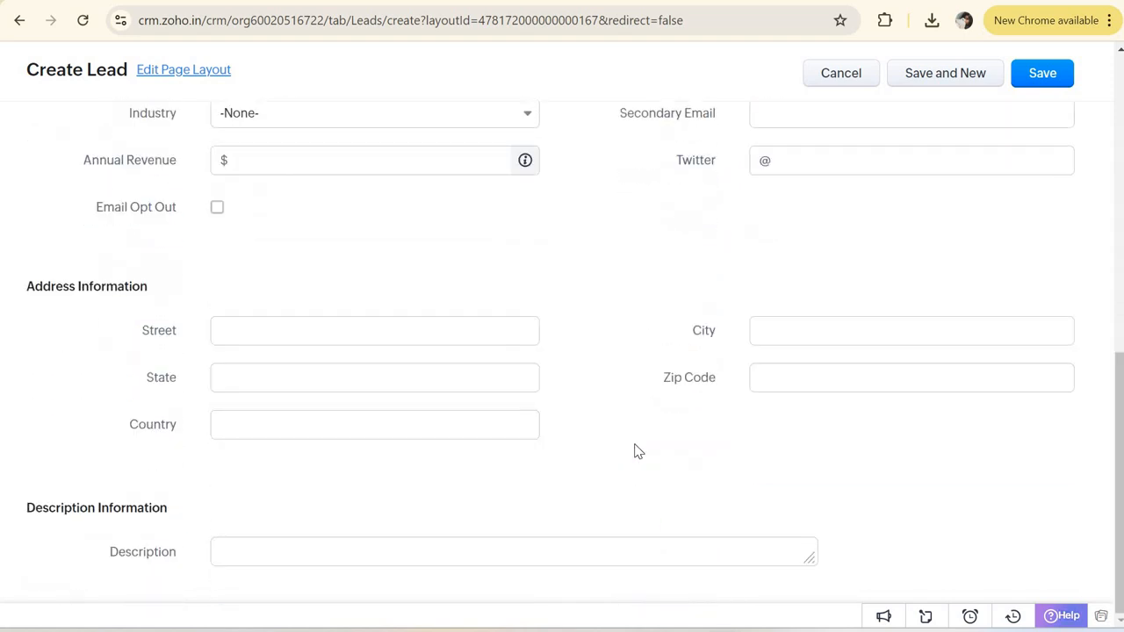
scroll(638, 451, "up", 6)
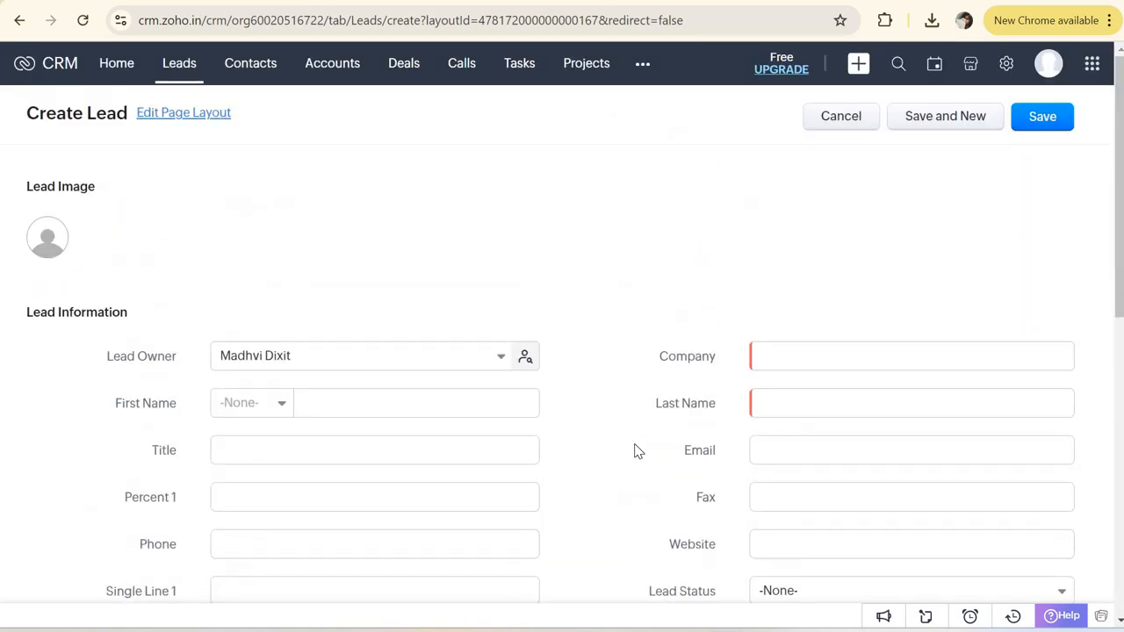
left_click(833, 118)
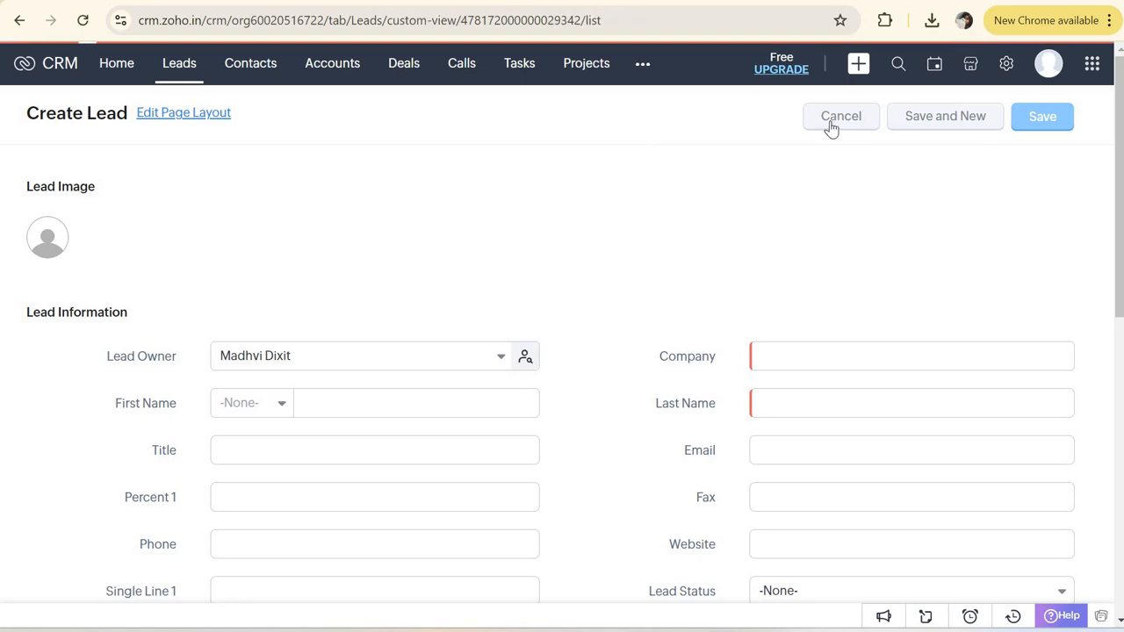
Step: Review the save options of the new lead form, cancel it, and look at the import choices for leads and notes
left_click(927, 114)
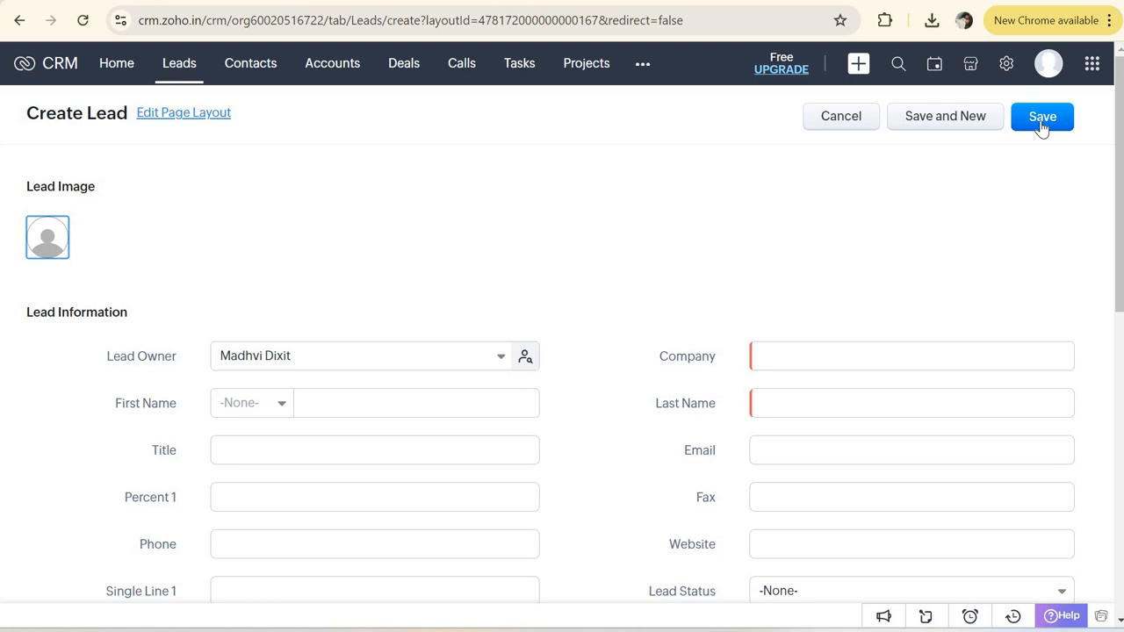
left_click(837, 125)
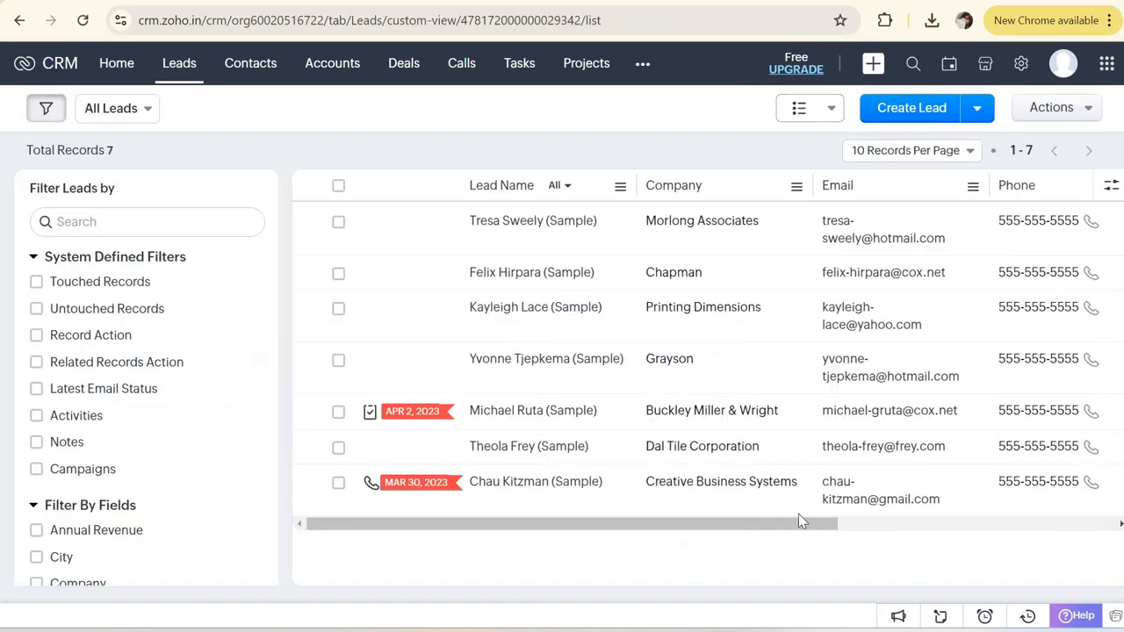
left_click(980, 110)
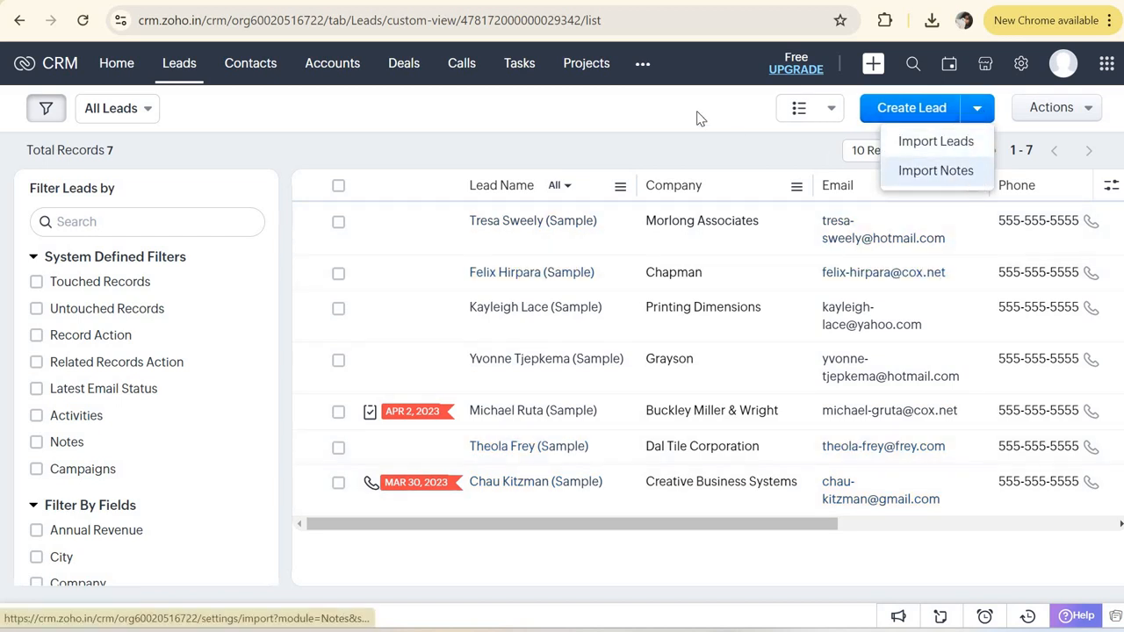
left_click(905, 120)
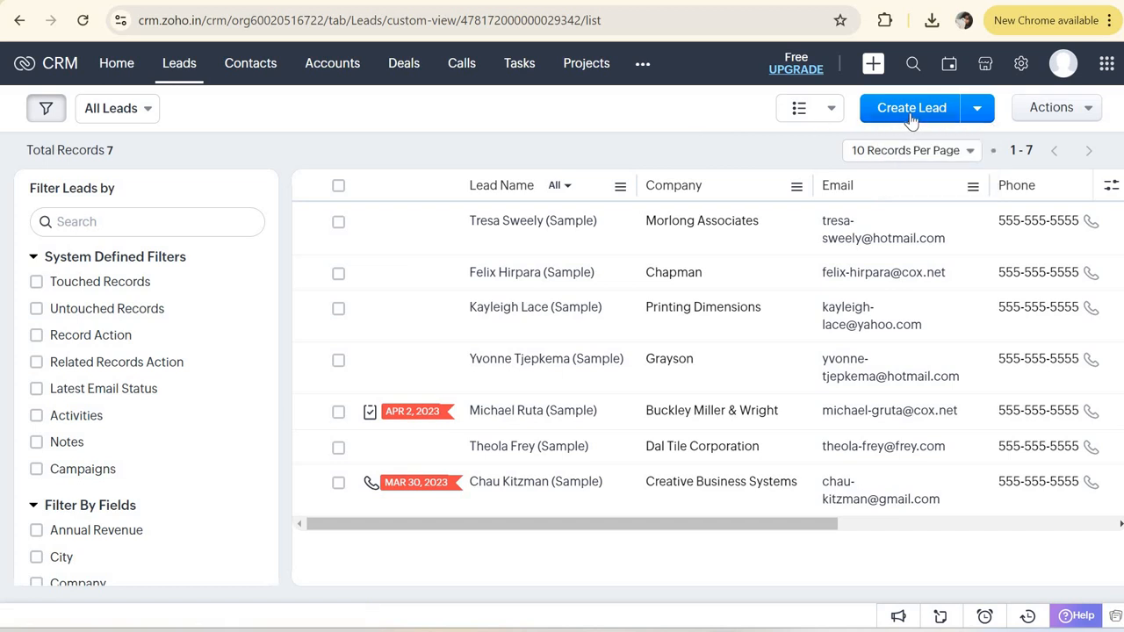
left_click(980, 116)
Step: Create and save a lead with company test and last name test, and return to the Leads list
left_click(929, 107)
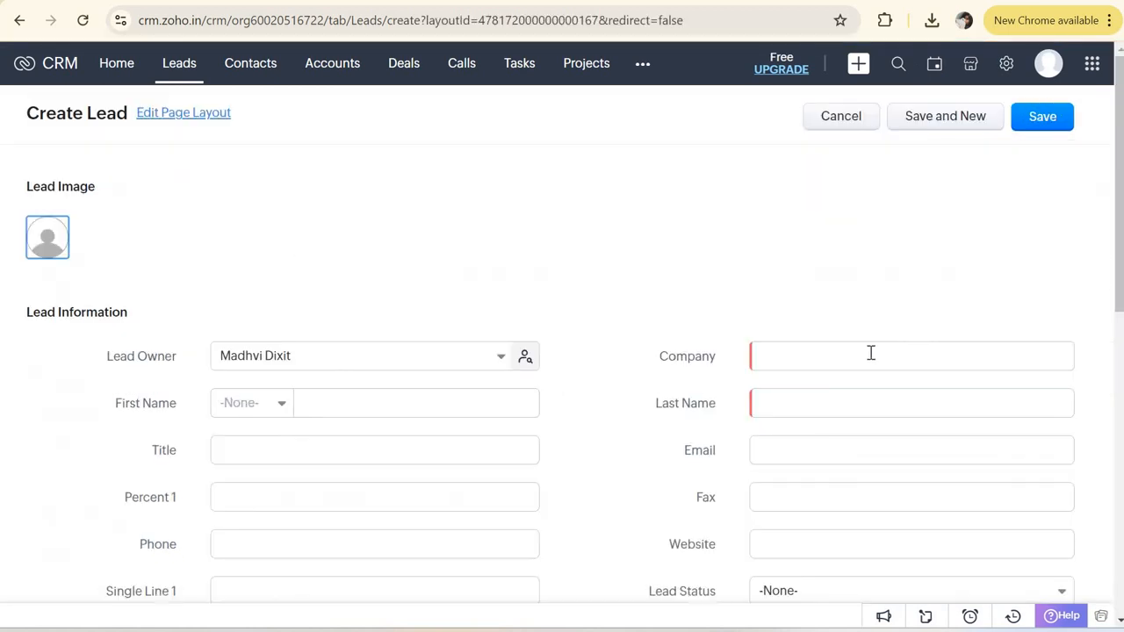
left_click(870, 353)
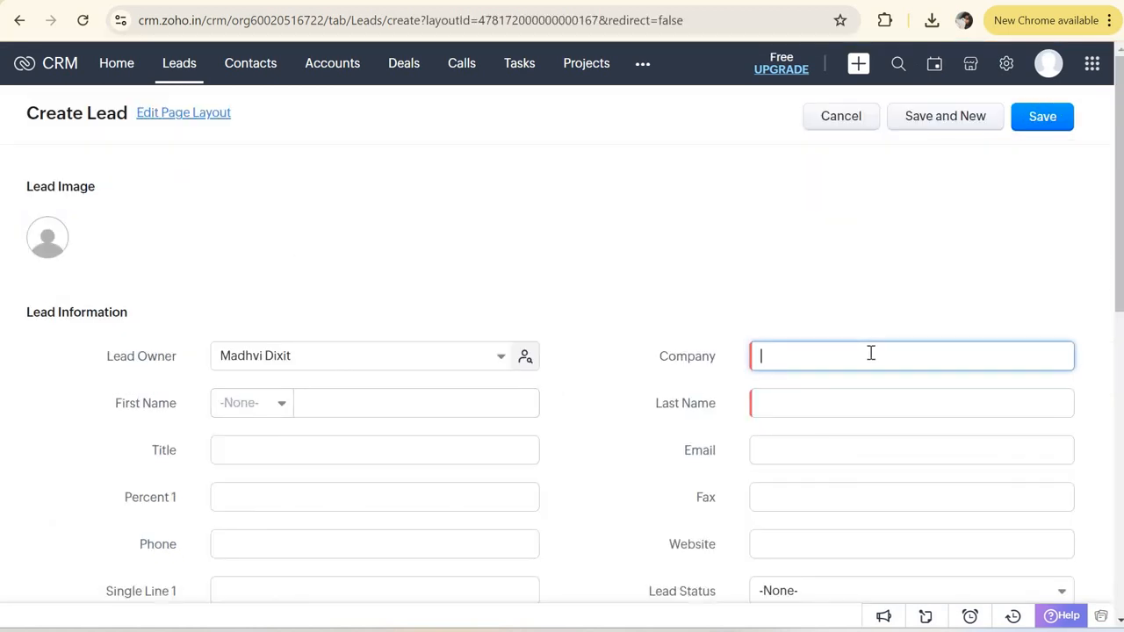
type("test")
left_click(847, 407)
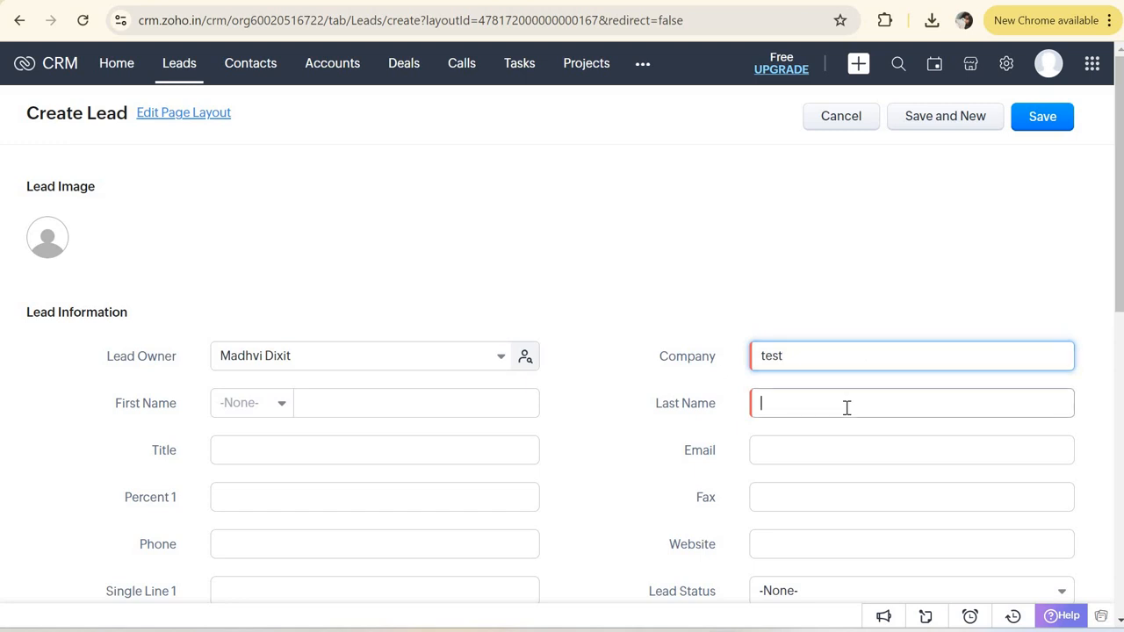
type("test")
scroll(848, 413, "down", 2)
scroll(849, 414, "down", 5)
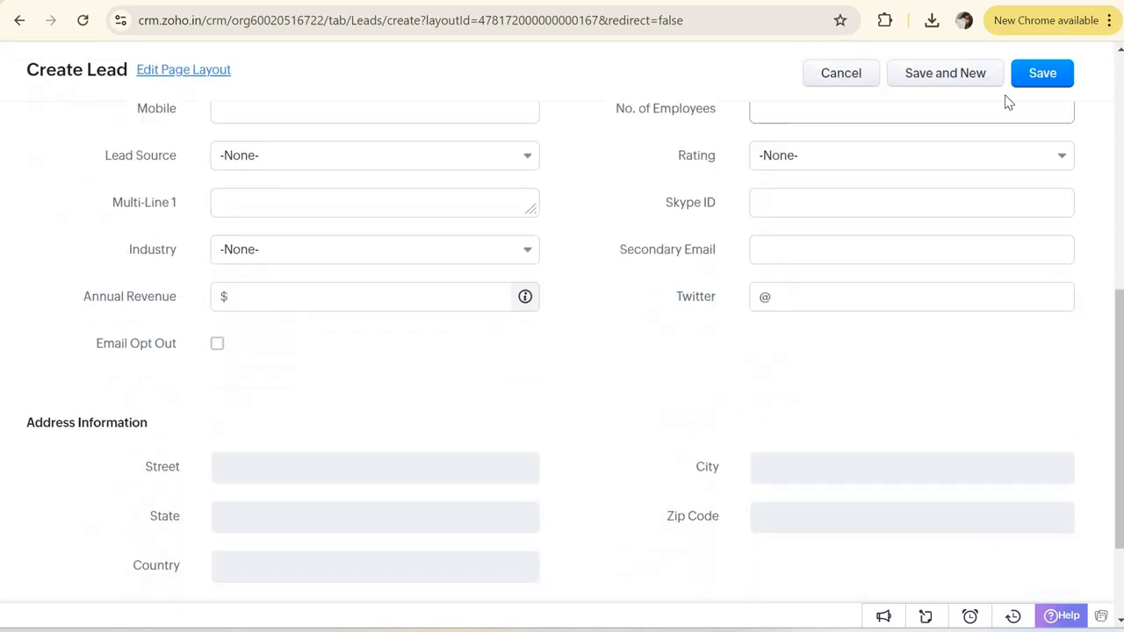
left_click(1043, 73)
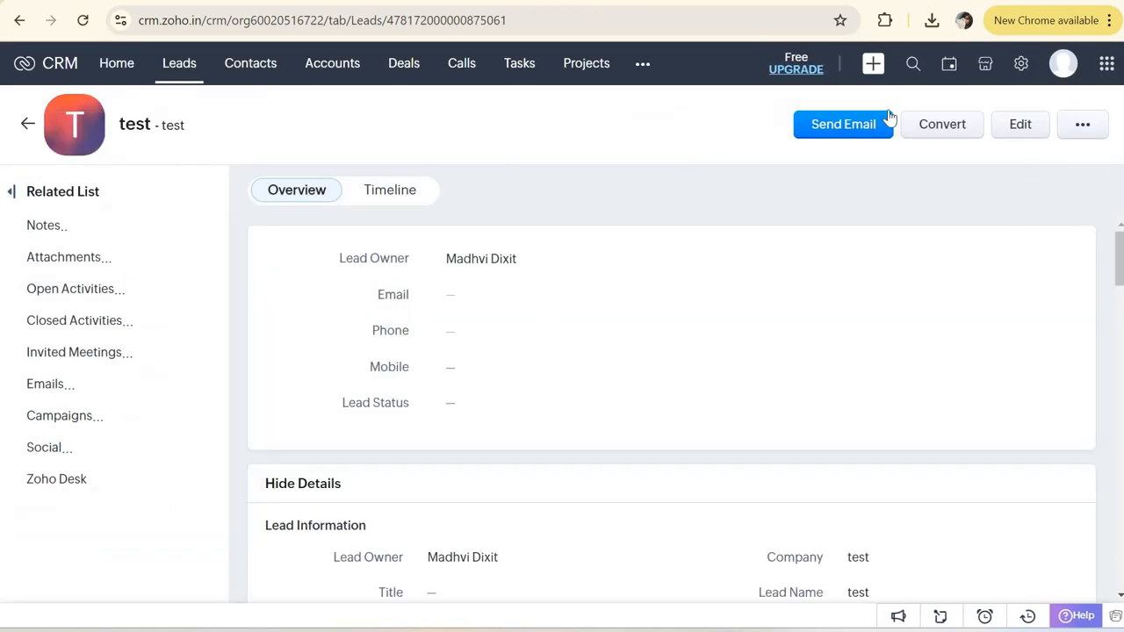
left_click(28, 128)
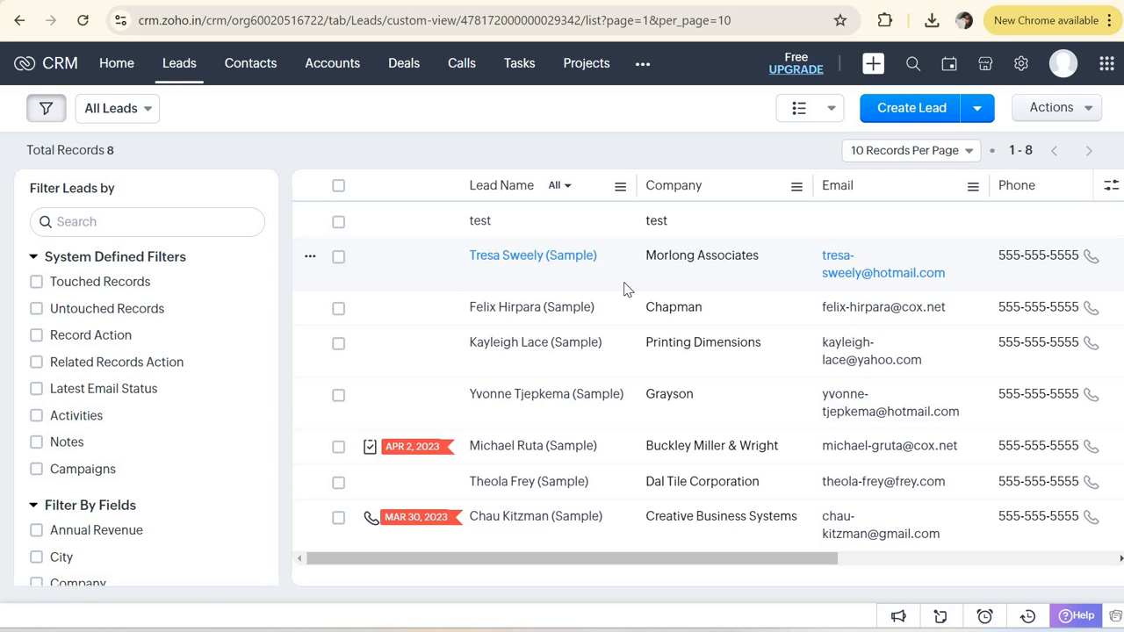
Step: Open the Import Leads page, examine the file and other-CRM import options and supported formats, and return to the Leads list
left_click(976, 112)
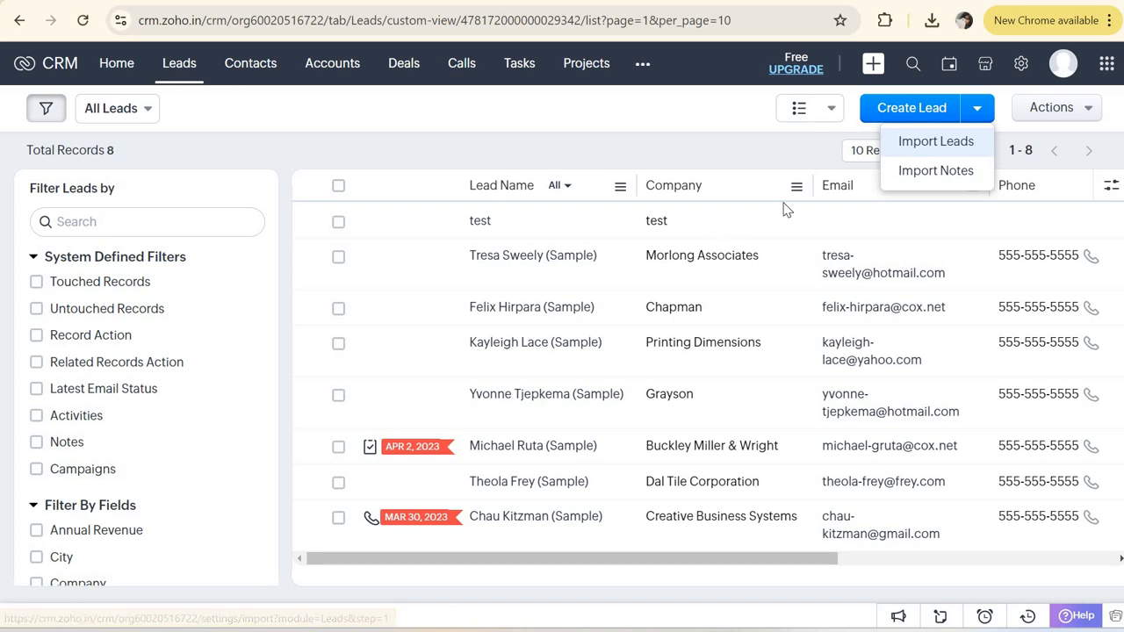
left_click(939, 145)
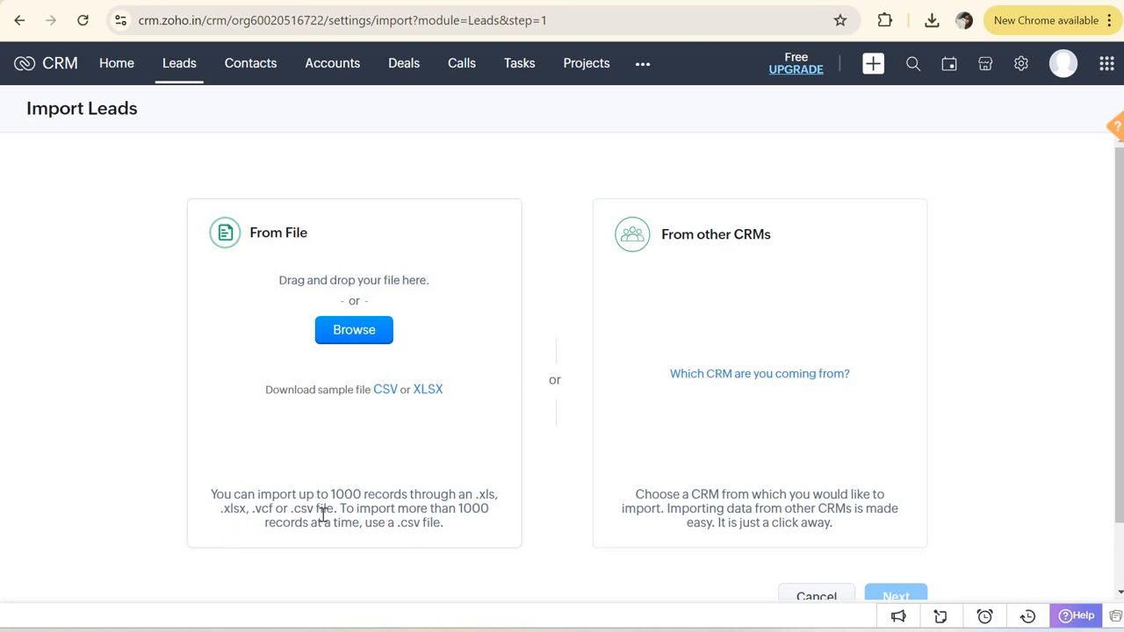
left_click_drag(323, 515, 337, 509)
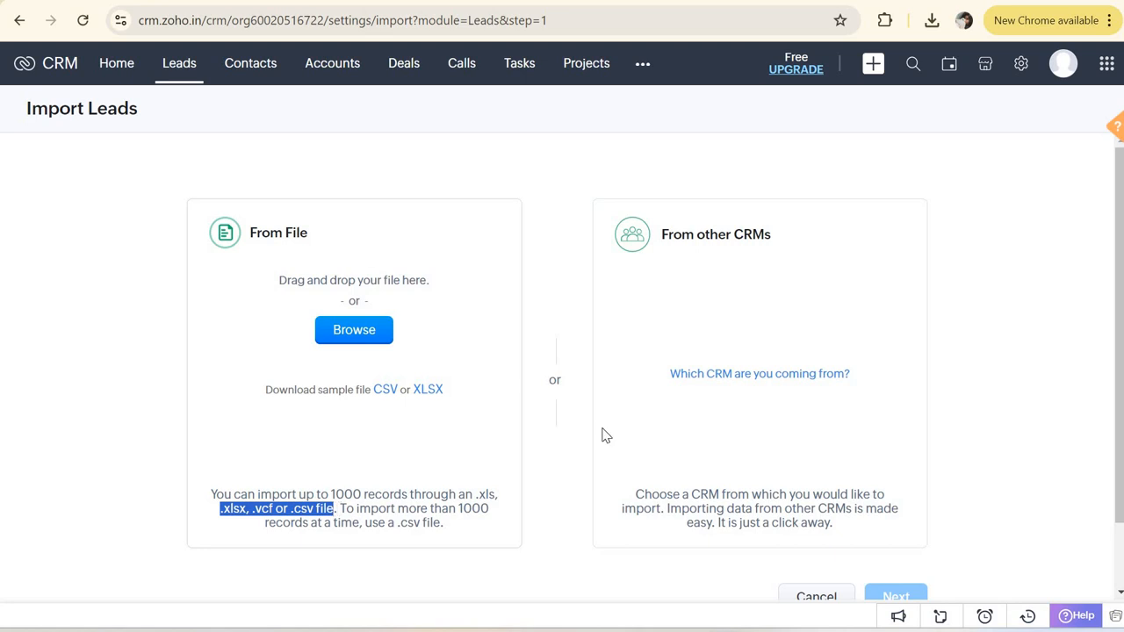
scroll(574, 494, "down", 1)
left_click(571, 494)
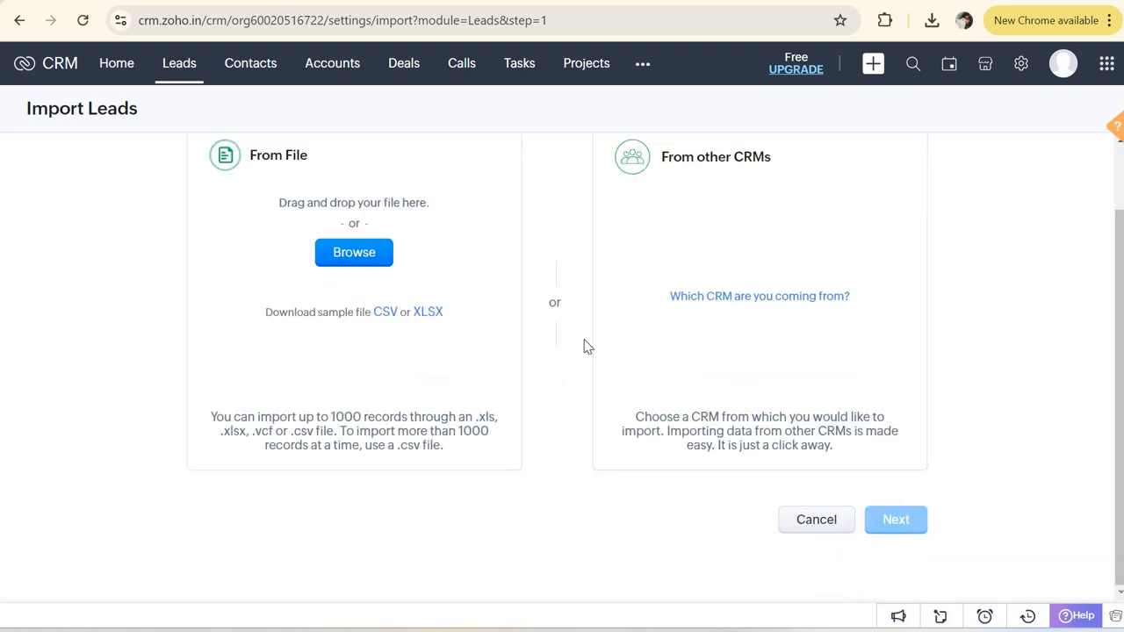
scroll(588, 347, "up", 1)
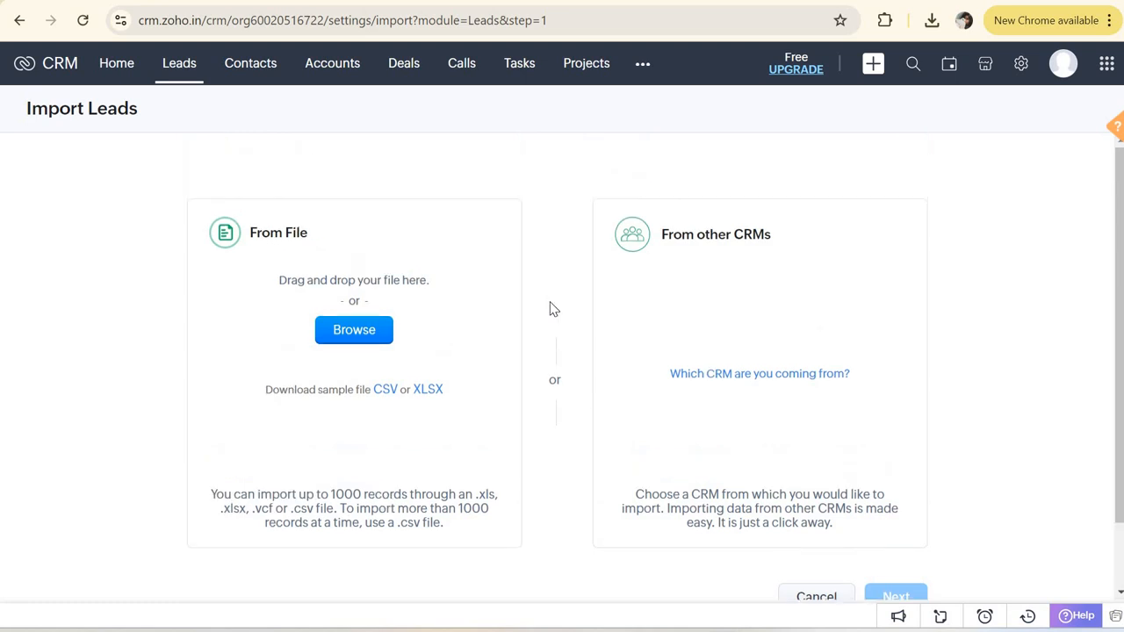
left_click(185, 73)
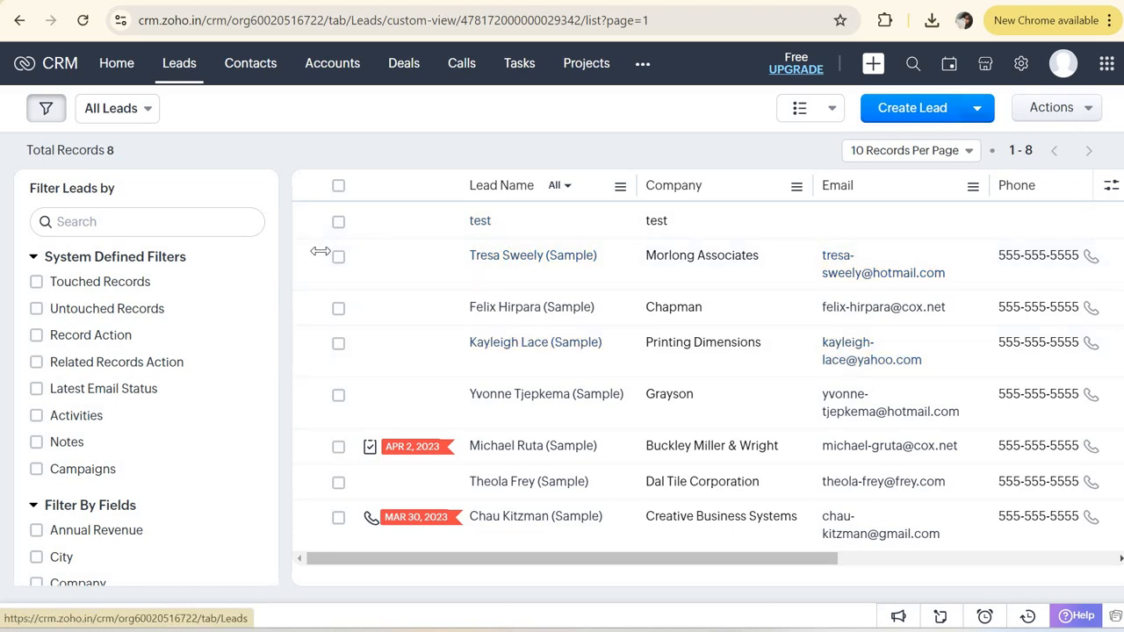
Step: Select all leads in the list, look over the bulk actions available for them, and clear the selection
left_click(340, 187)
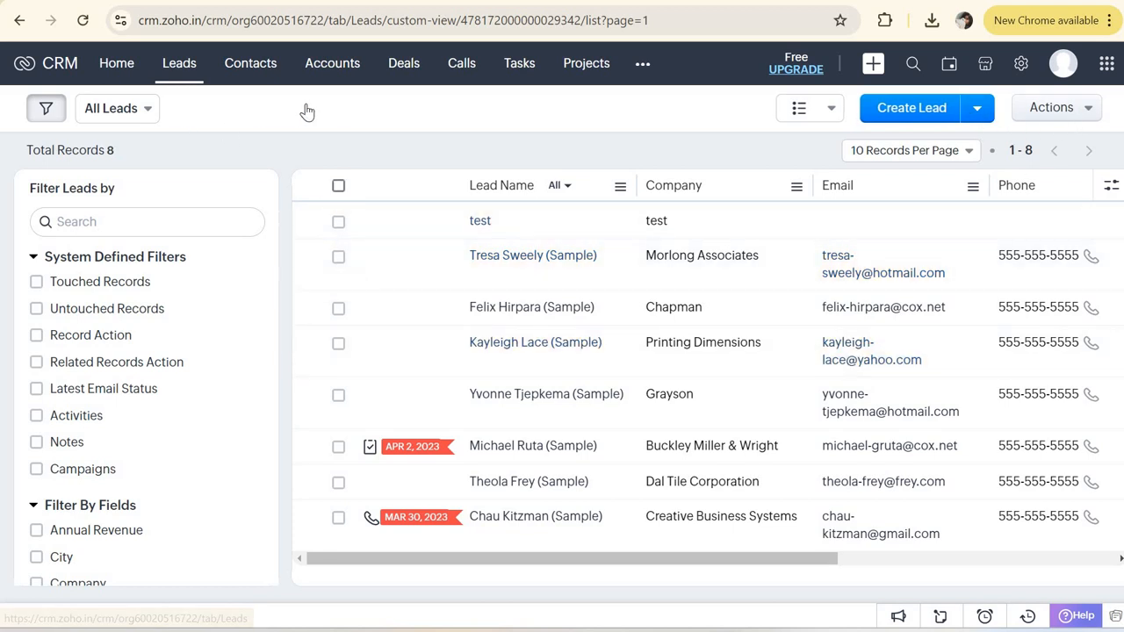
left_click(330, 108)
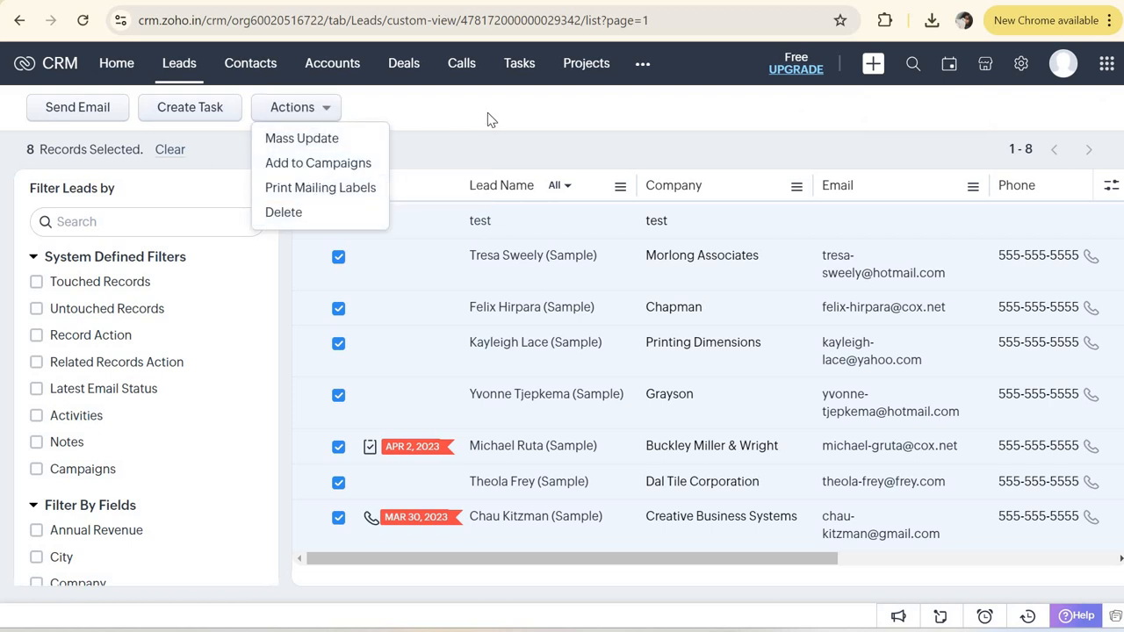
left_click(335, 204)
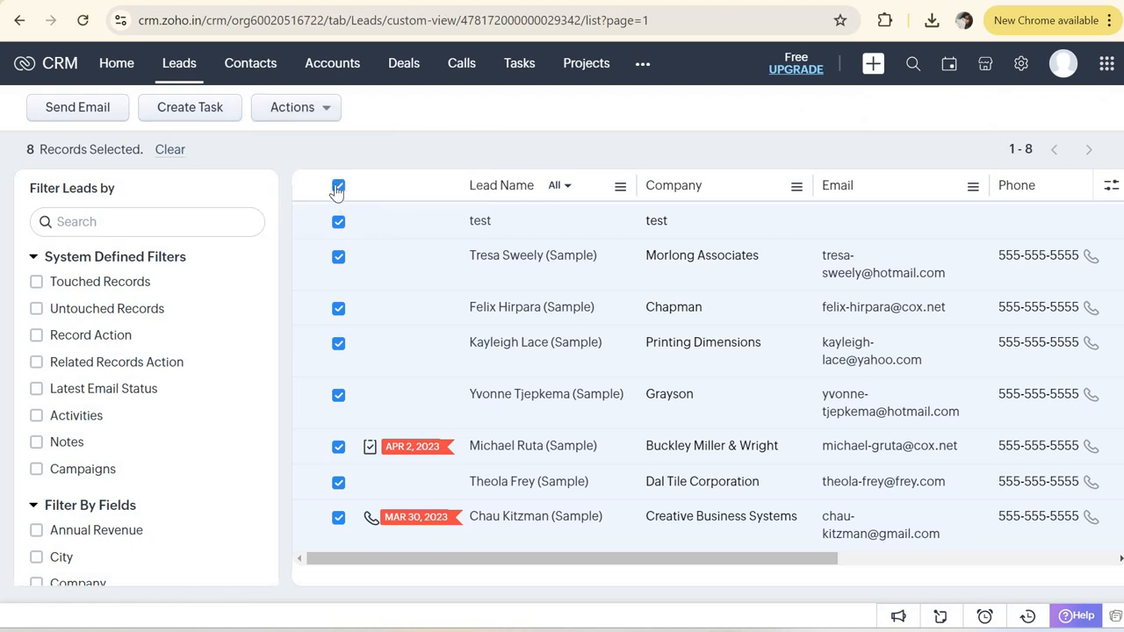
left_click(338, 187)
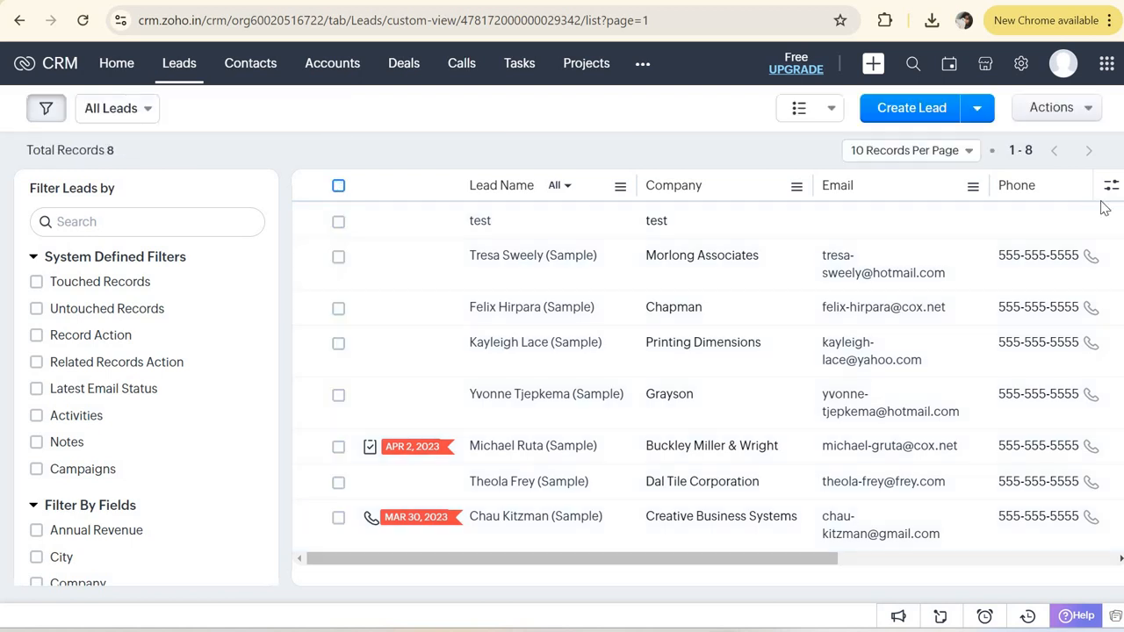
Step: Export the leads using the All Leads view and the fields from the custom view, and download the completed export file
left_click(1085, 113)
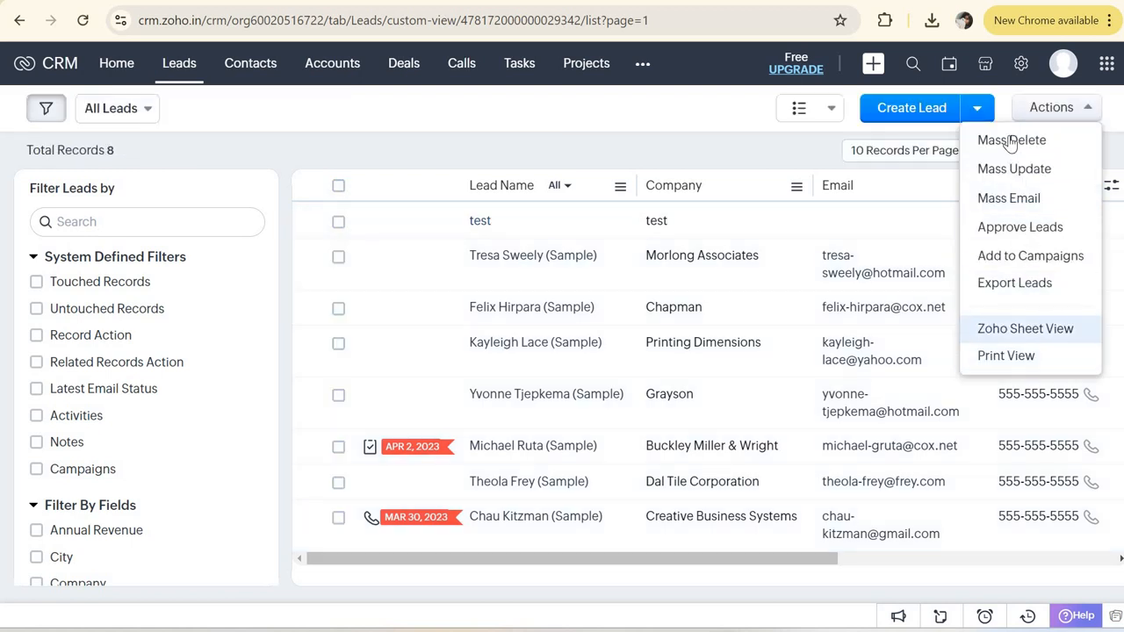
left_click(1014, 283)
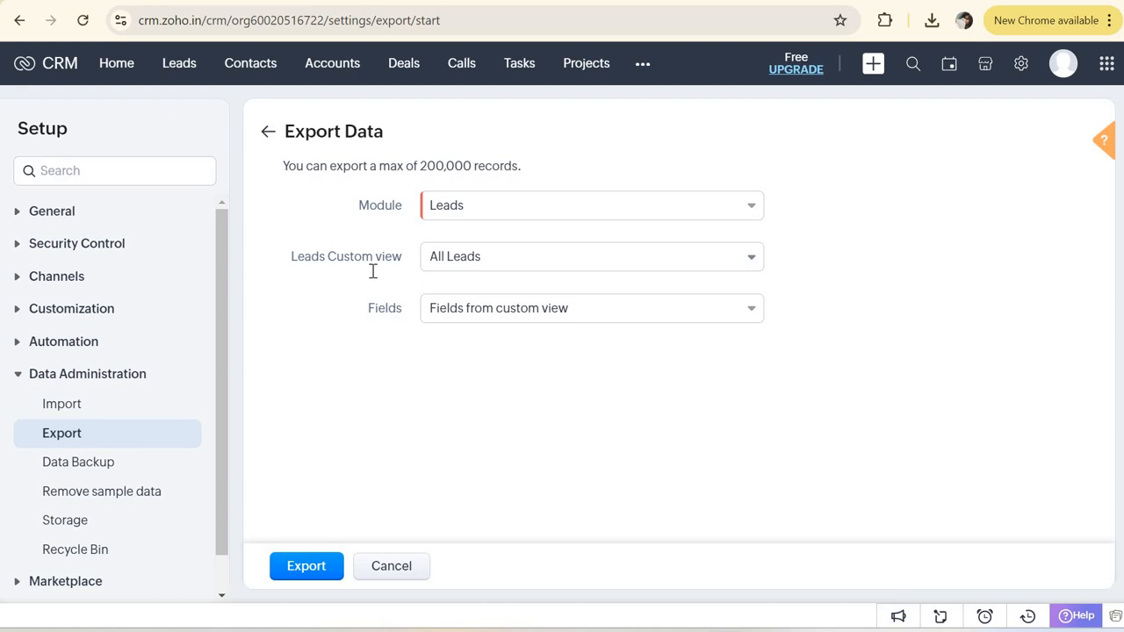
left_click(306, 567)
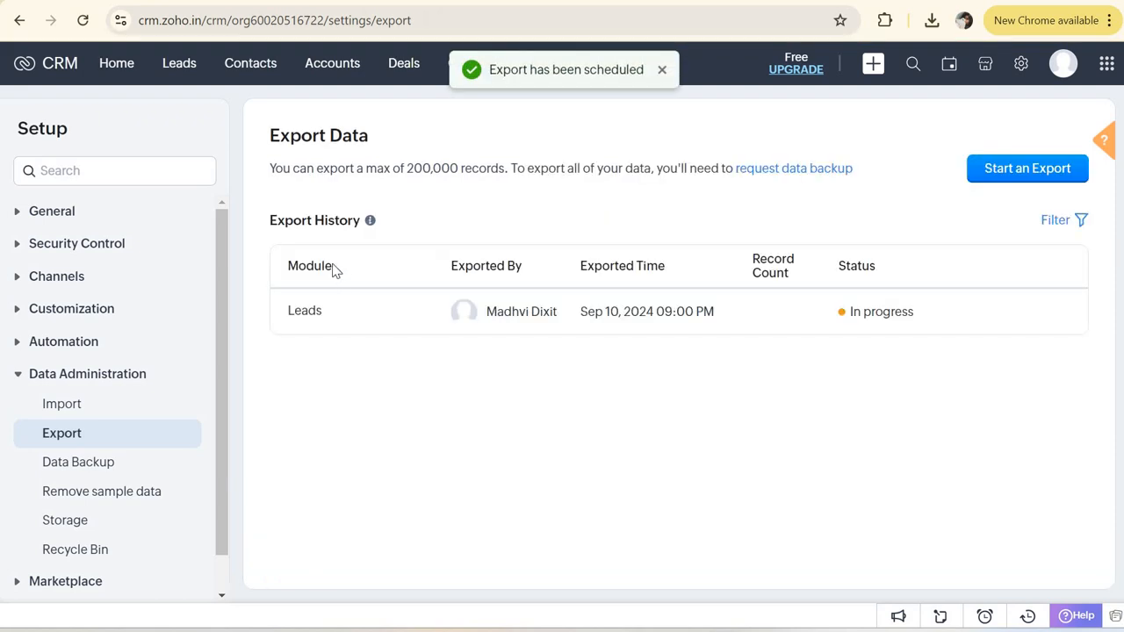
double_click(963, 331)
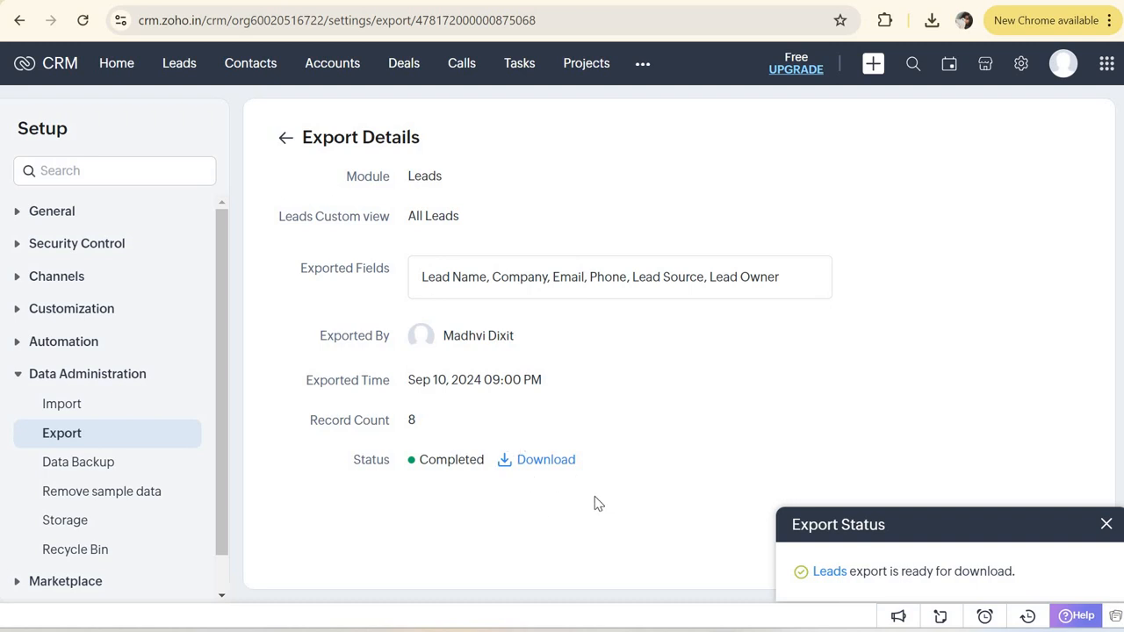
left_click(554, 465)
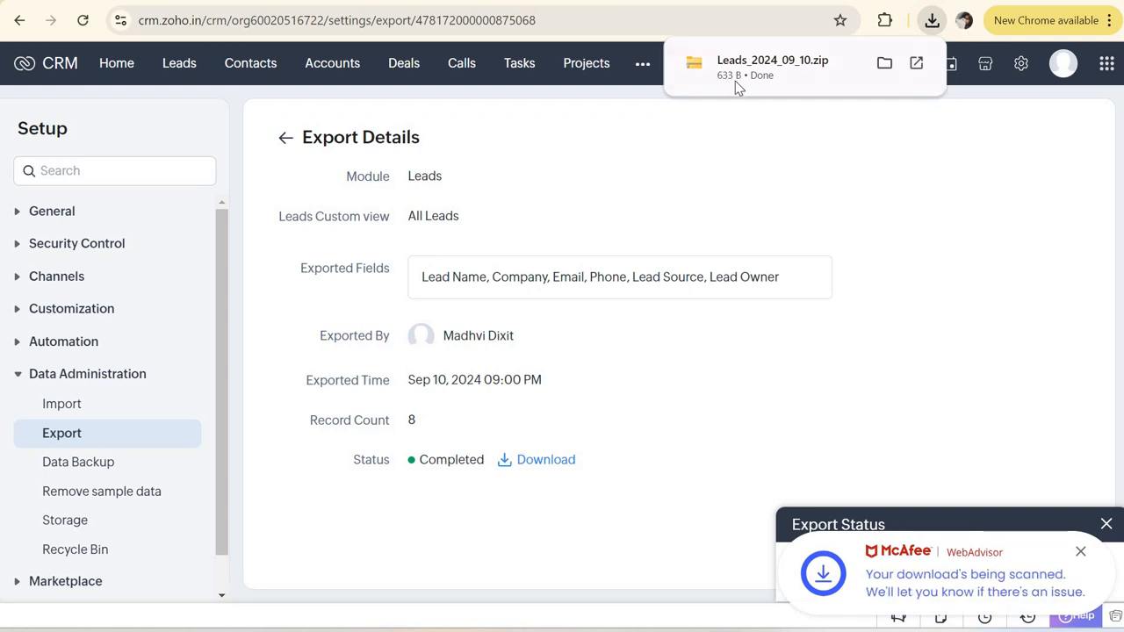
Step: Extract the downloaded Leads_2024_09_10 archive in the Downloads folder and open the extracted folder
left_click(739, 81)
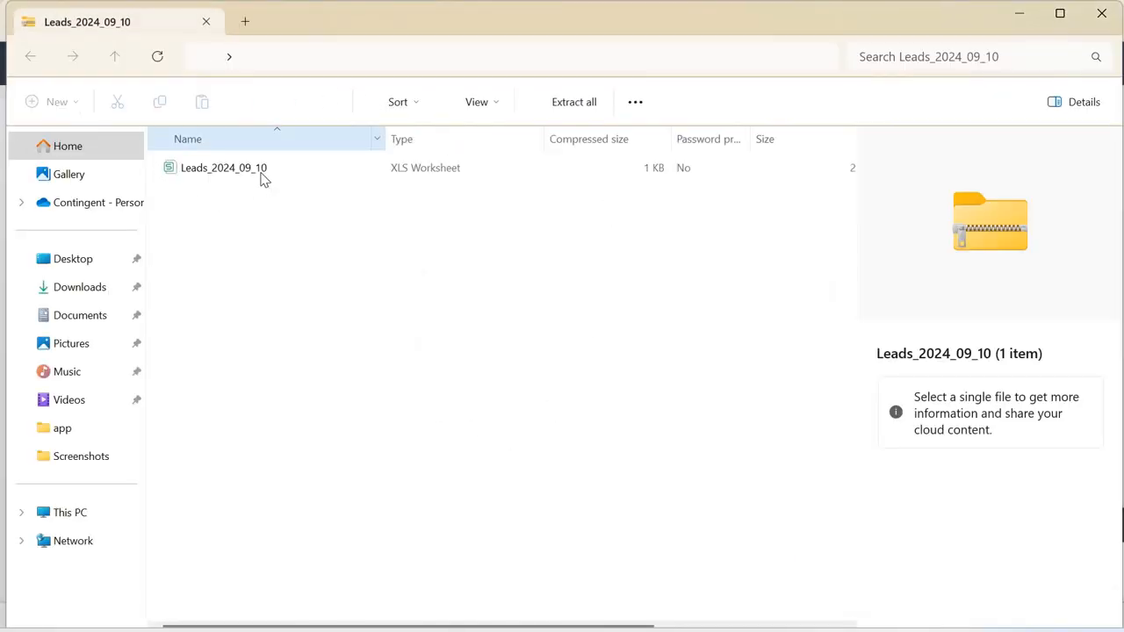
left_click(263, 175)
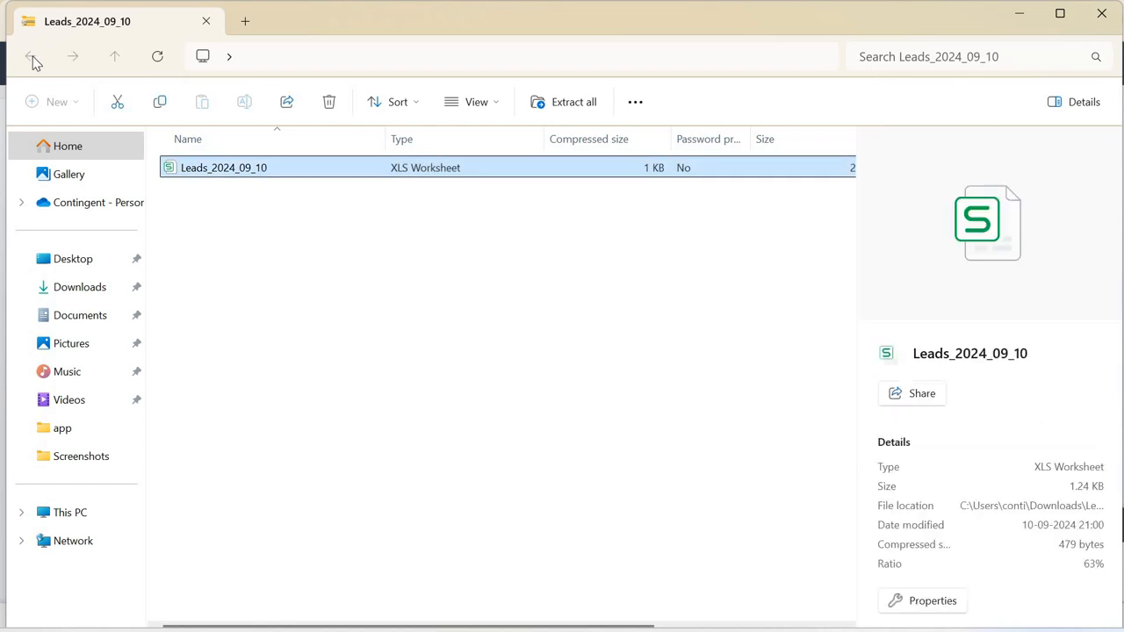
left_click(79, 290)
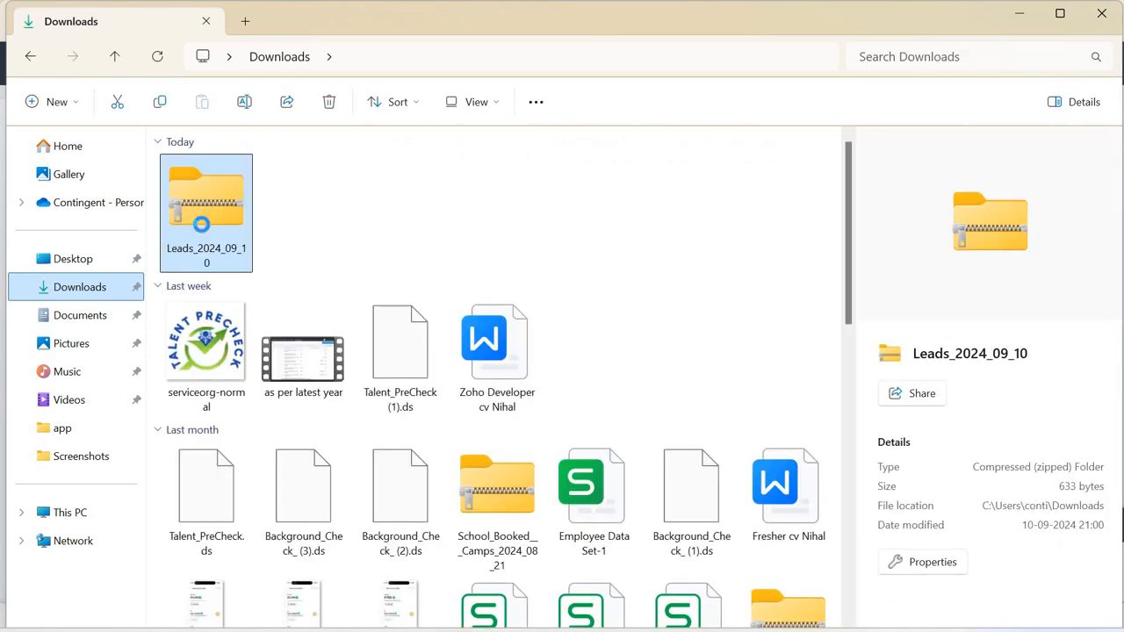
left_click(201, 225)
right_click(203, 230)
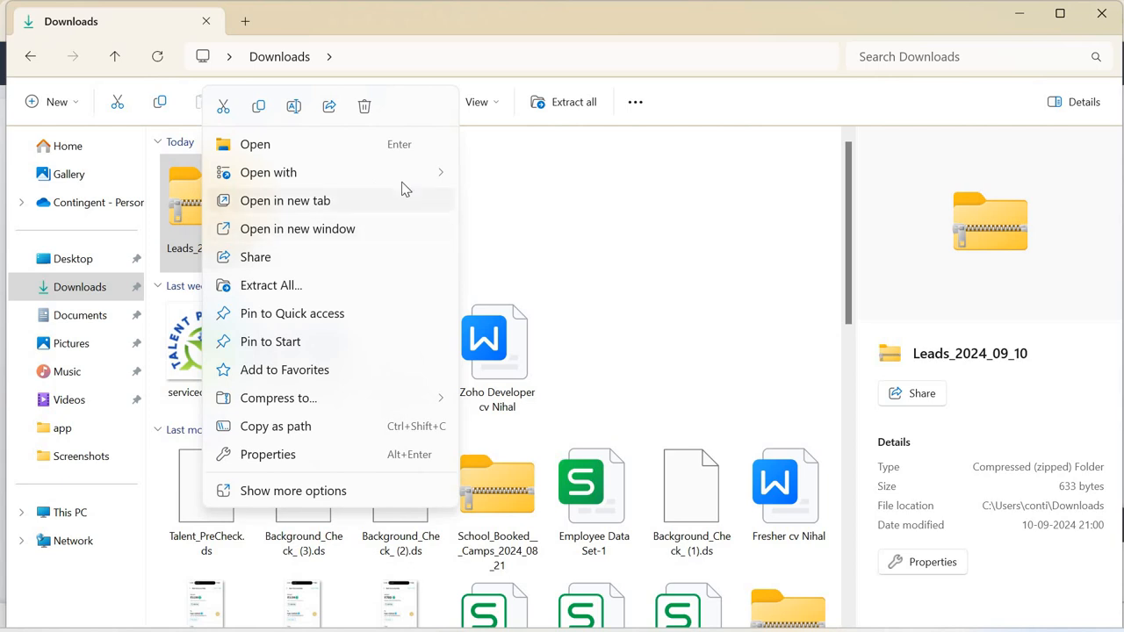
left_click(334, 497)
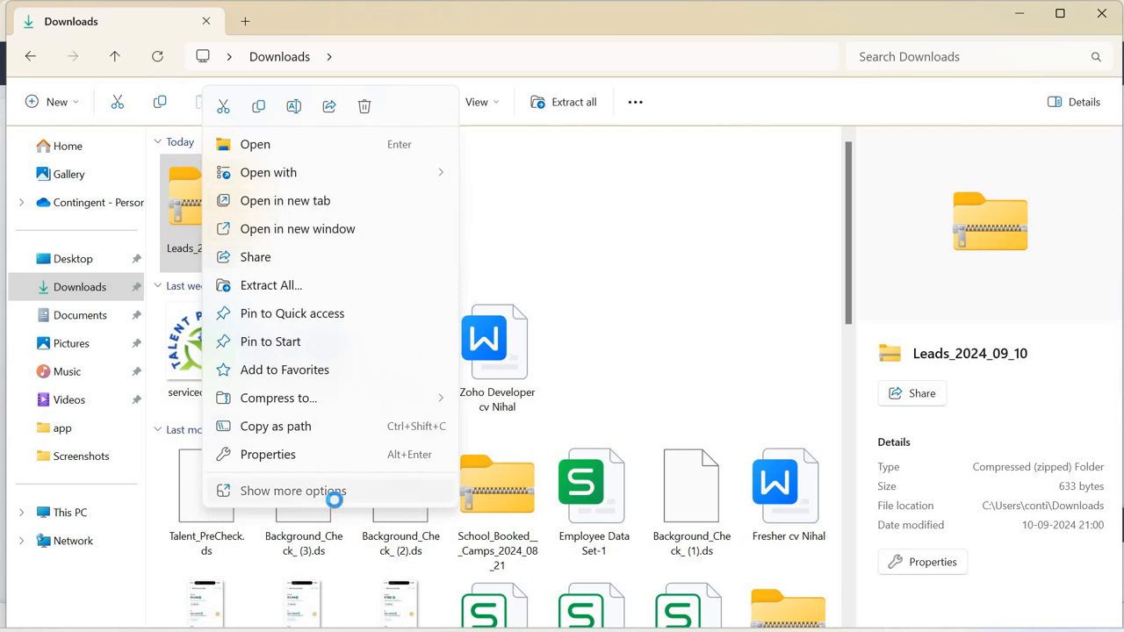
left_click(293, 282)
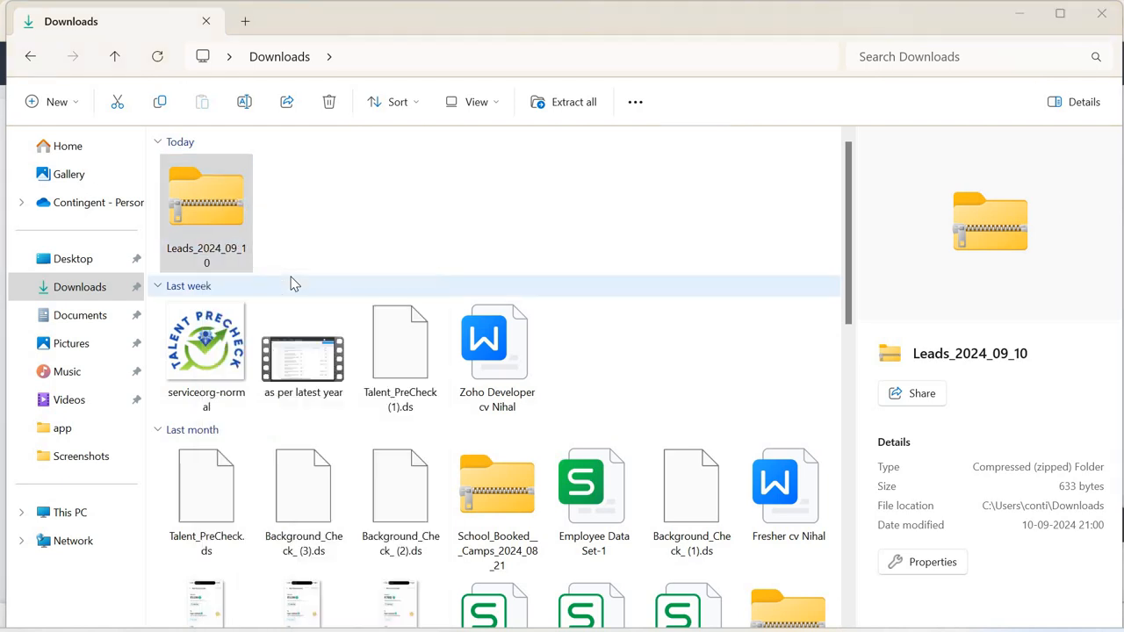
key("Return")
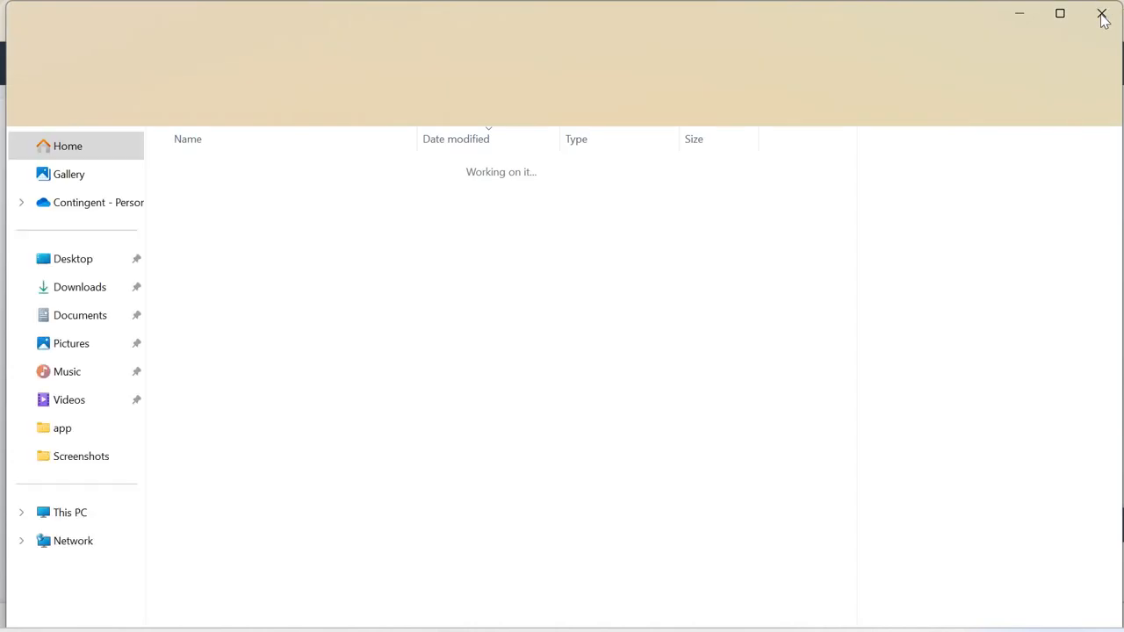
left_click(1103, 20)
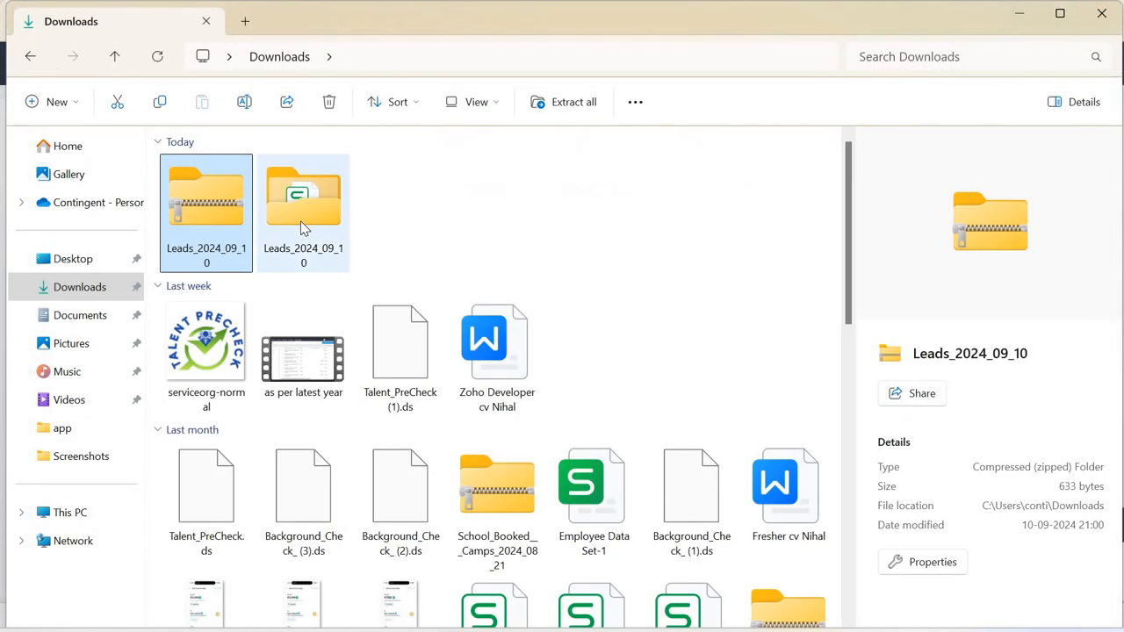
double_click(300, 227)
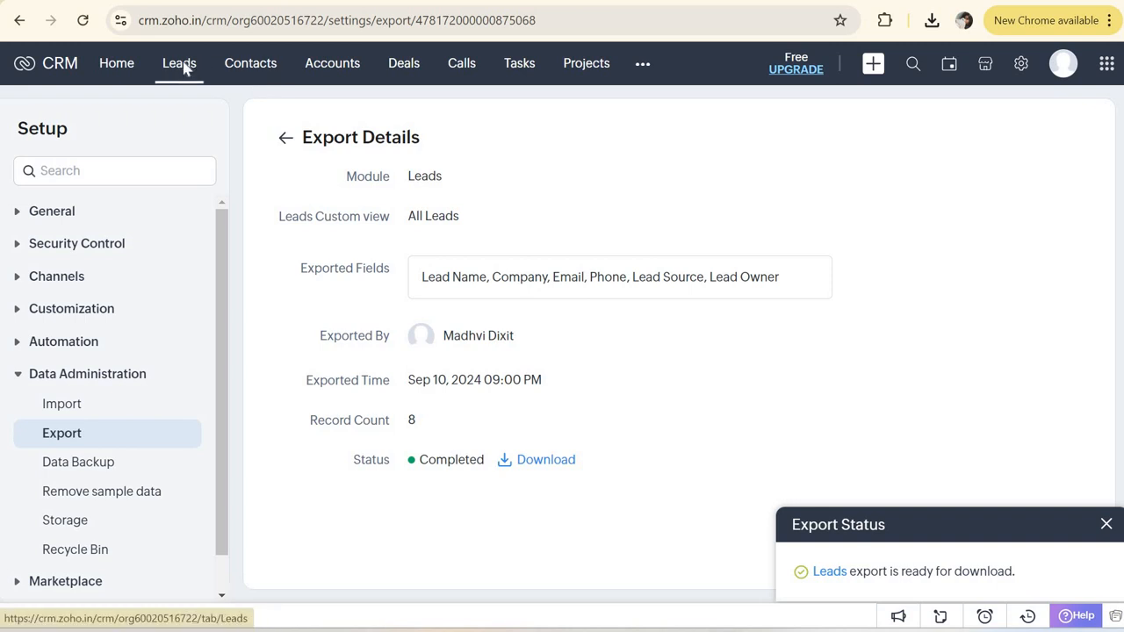
Step: Return to the Leads list in the CRM and set it to show 40 records per page
left_click(182, 69)
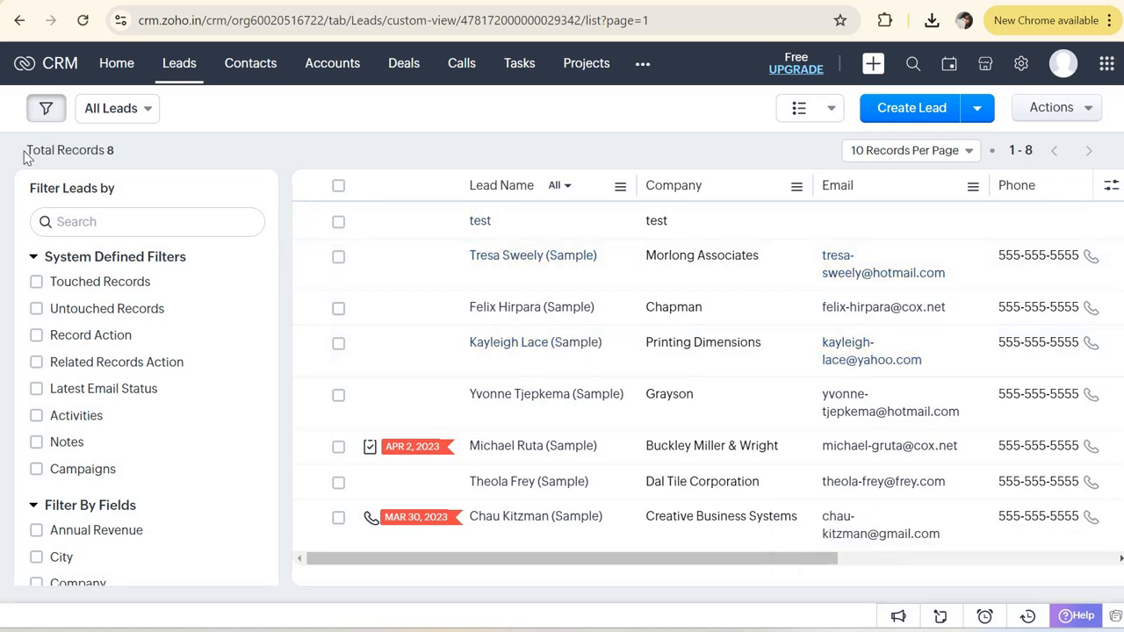
triple_click(126, 158)
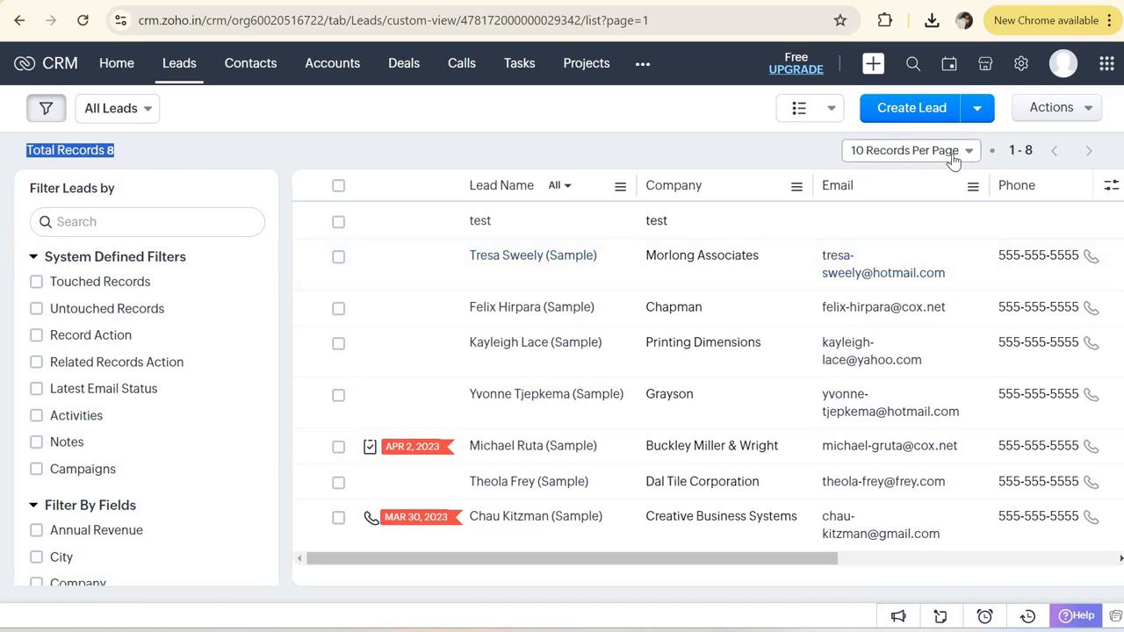
left_click(924, 156)
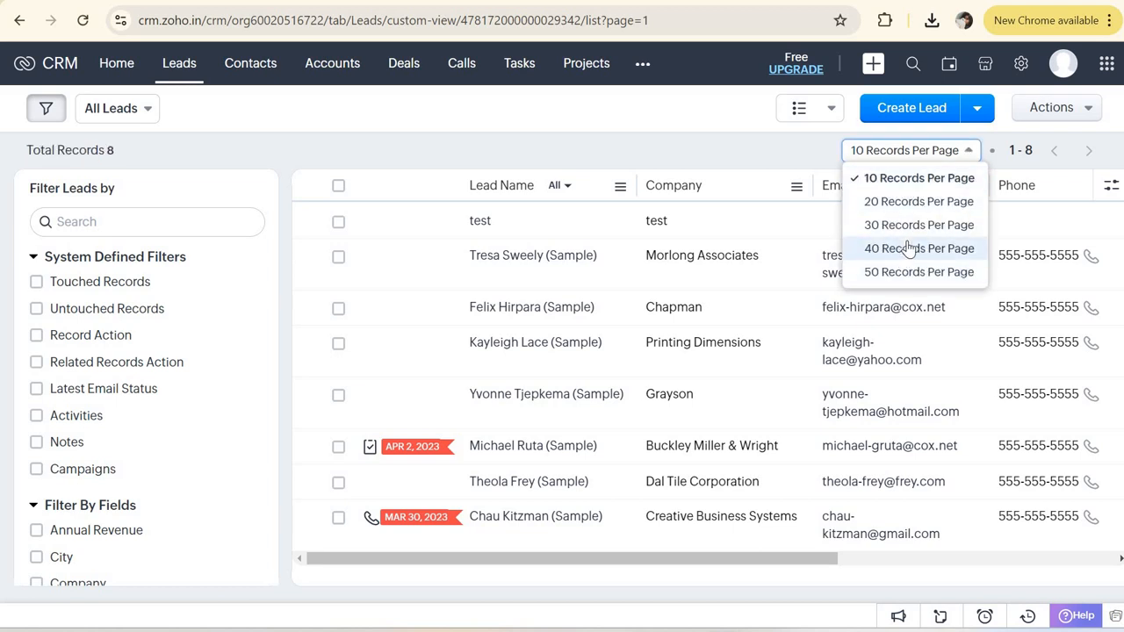
left_click(910, 248)
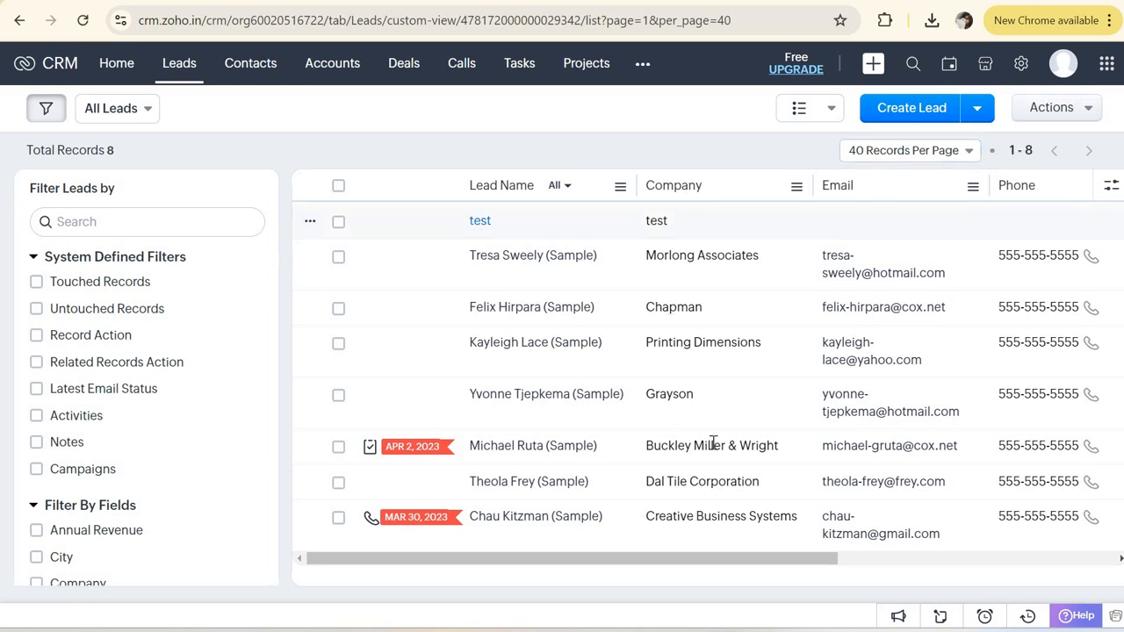
Step: Start a leads import from file and upload Leads_2024_09_10.csv from the extracted folder in Downloads
left_click(978, 113)
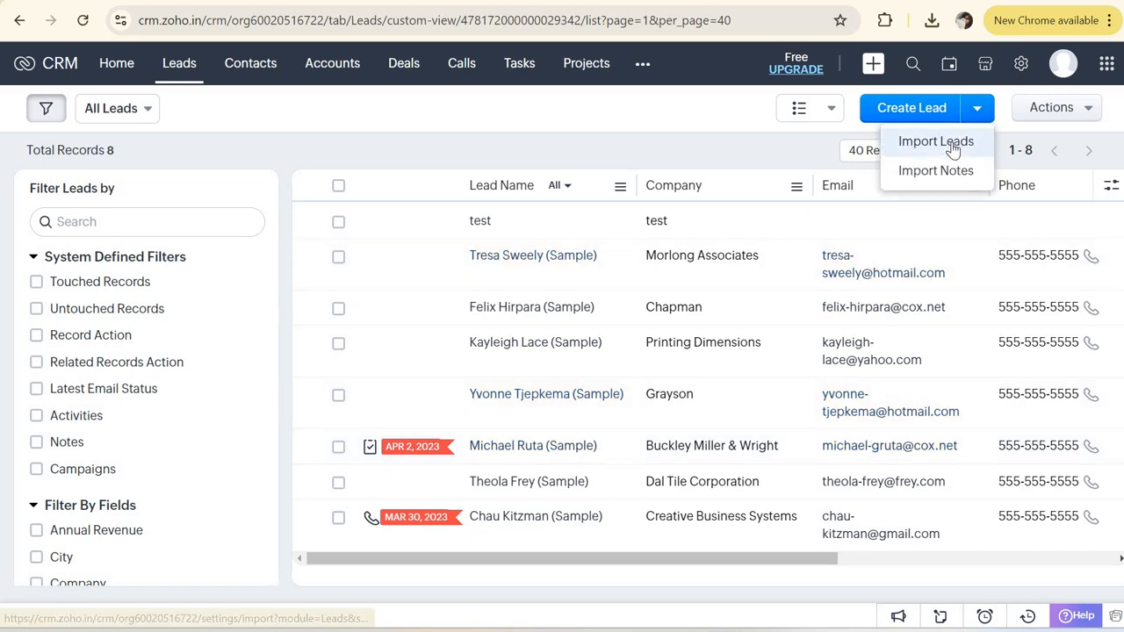
left_click(953, 147)
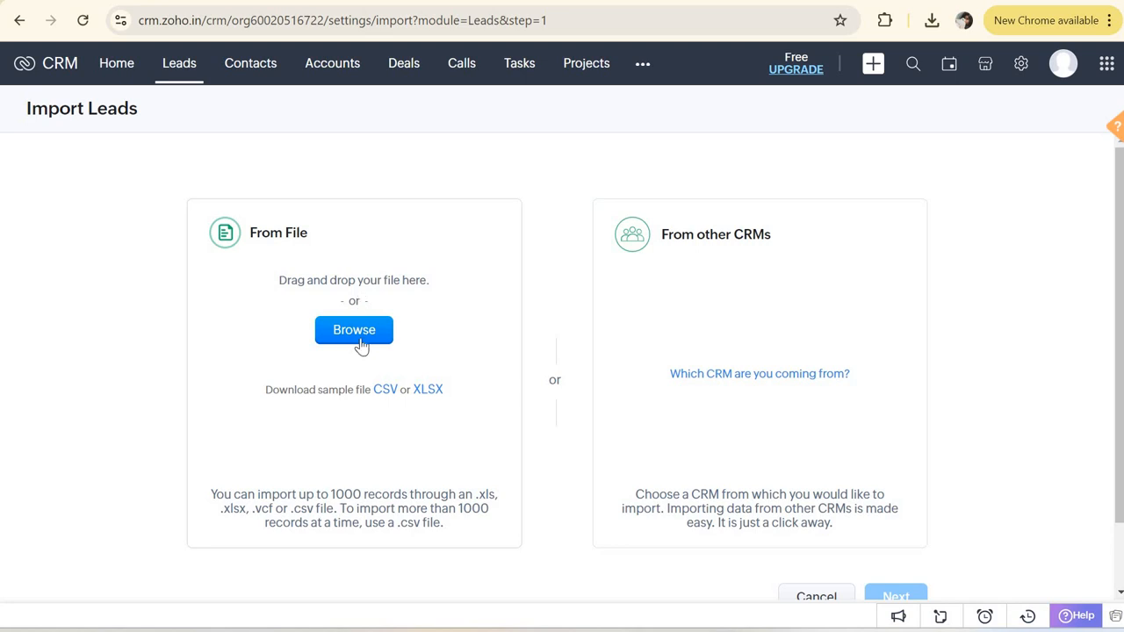
left_click(360, 336)
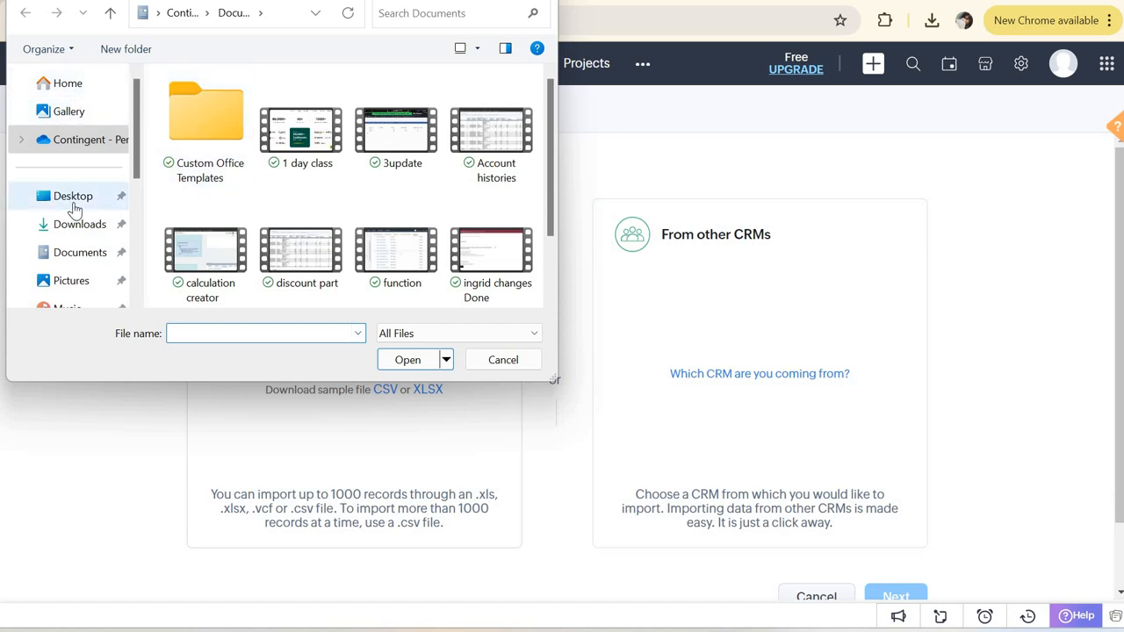
left_click(72, 202)
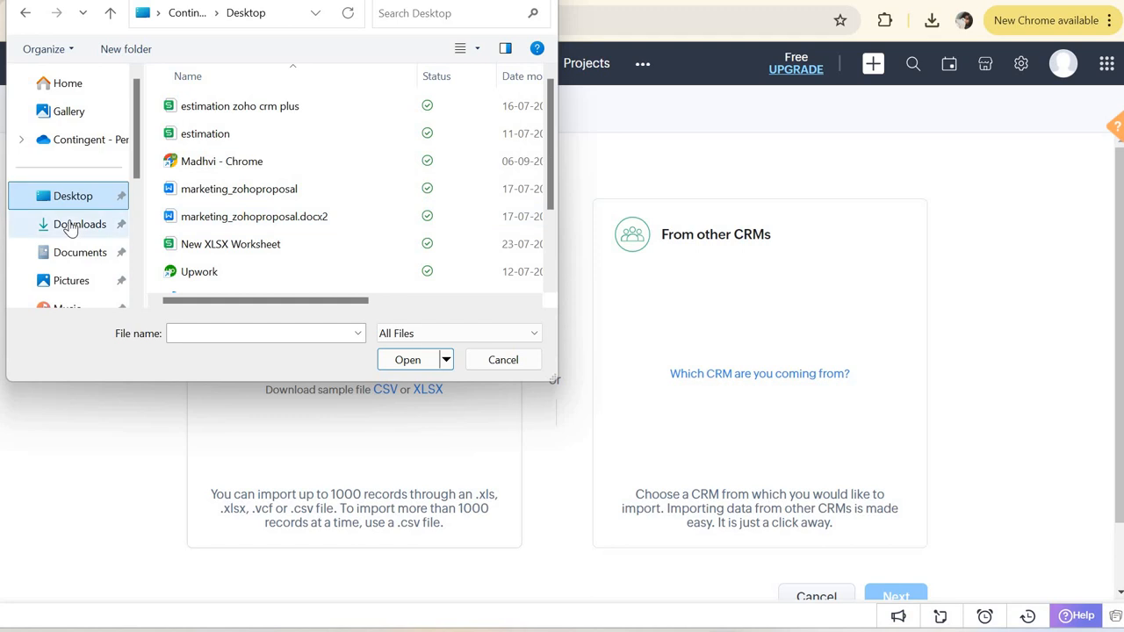
left_click(79, 224)
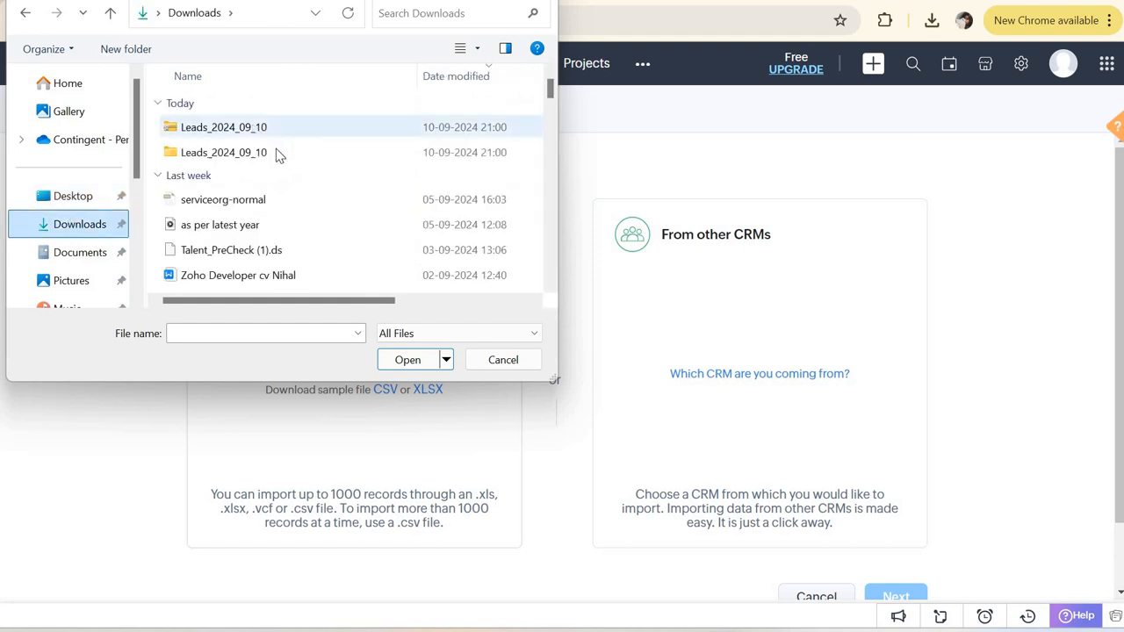
double_click(249, 146)
double_click(264, 130)
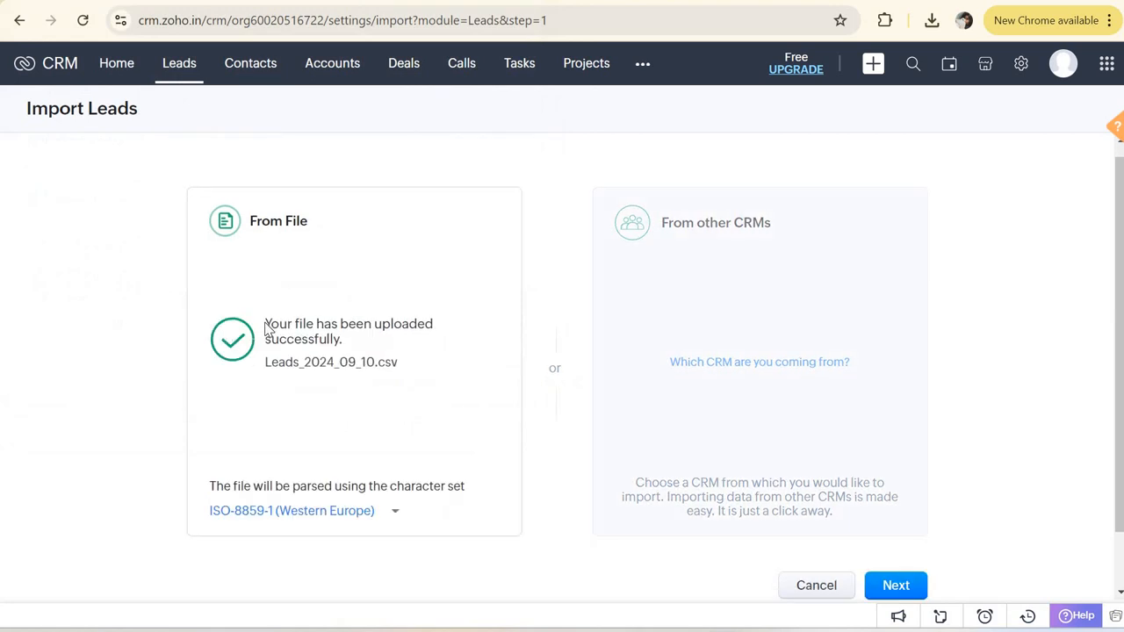
left_click_drag(429, 351, 444, 393)
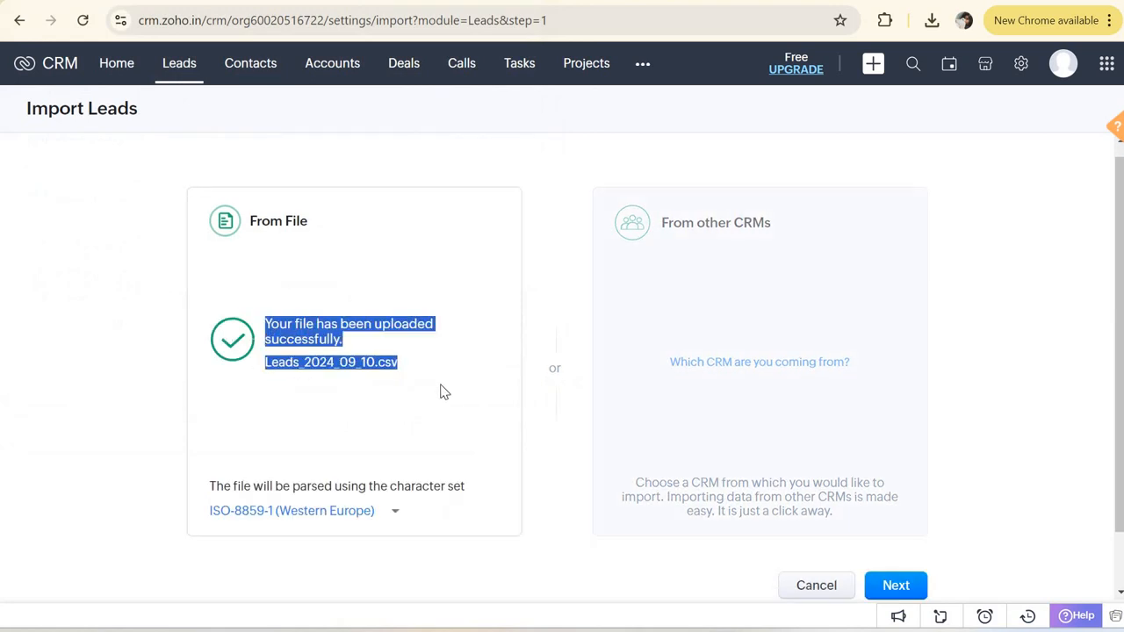
Step: Choose to add the file's records as new leads and apply auto mapping to the remaining unmapped fields
left_click(907, 589)
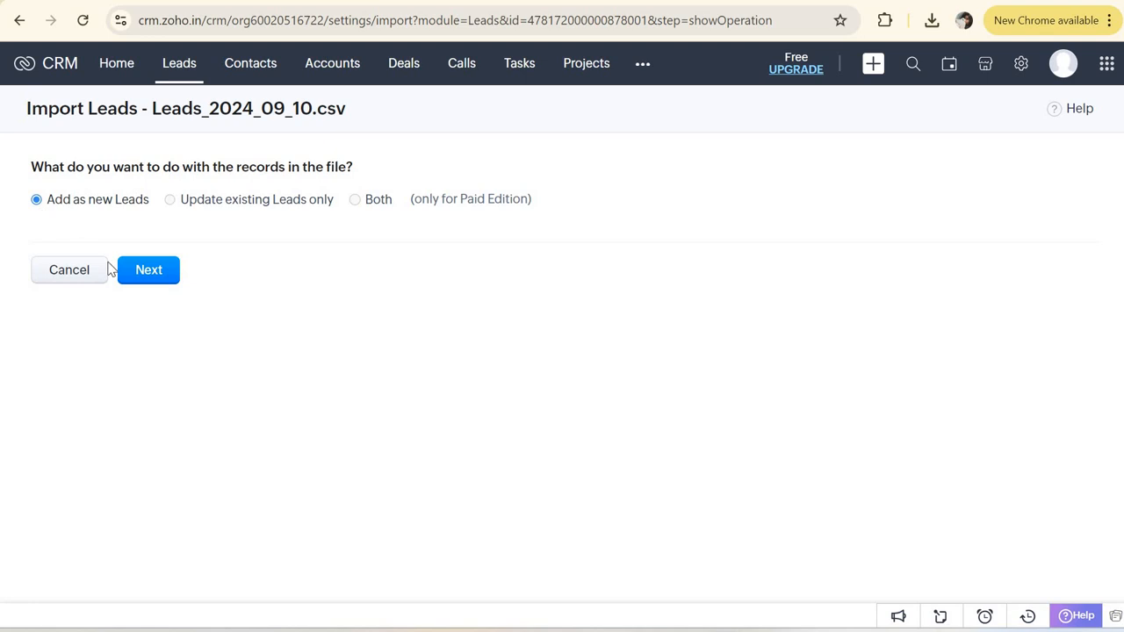
left_click(149, 272)
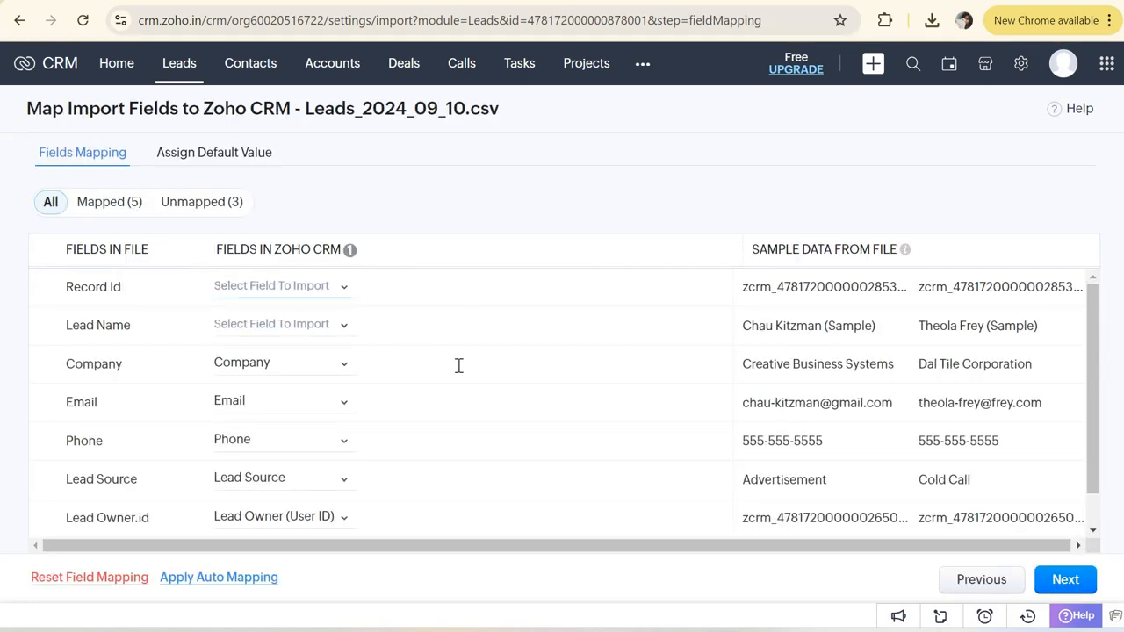
scroll(479, 422, "down", 1)
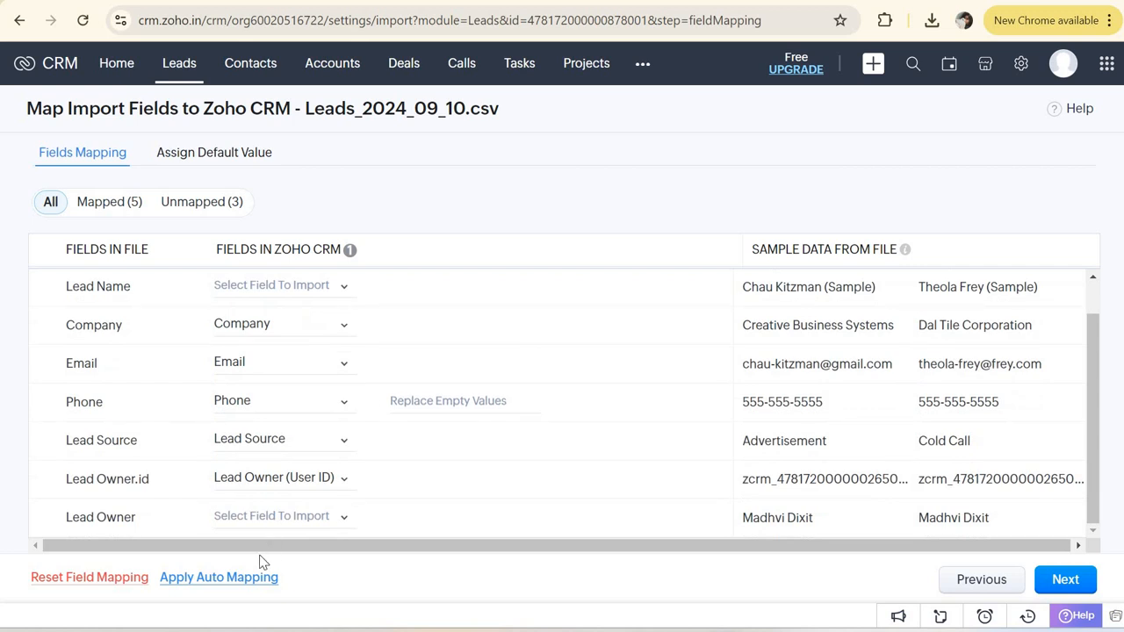
left_click(232, 583)
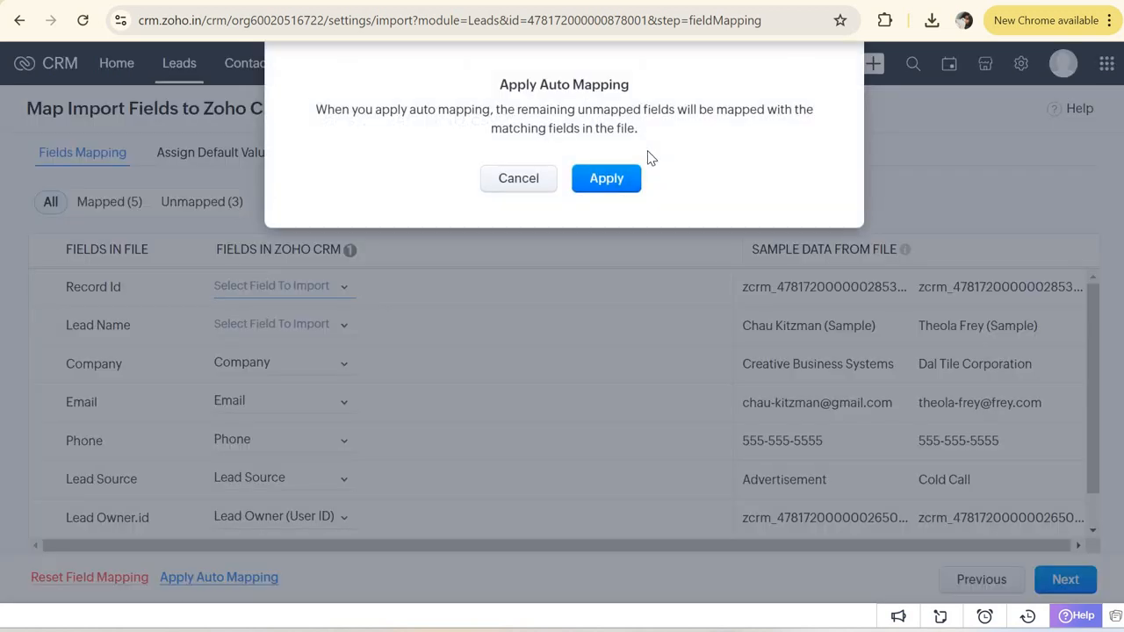
left_click(621, 180)
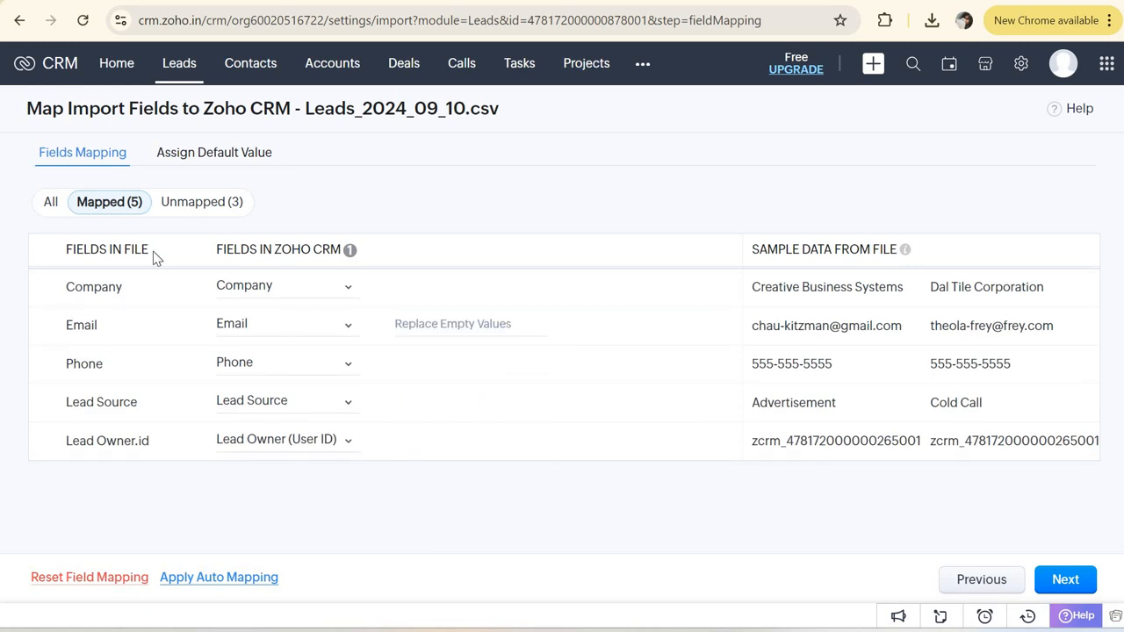
Step: Look through the CRM fields available for mapping the file's Company column, keeping it mapped to Company
left_click(331, 288)
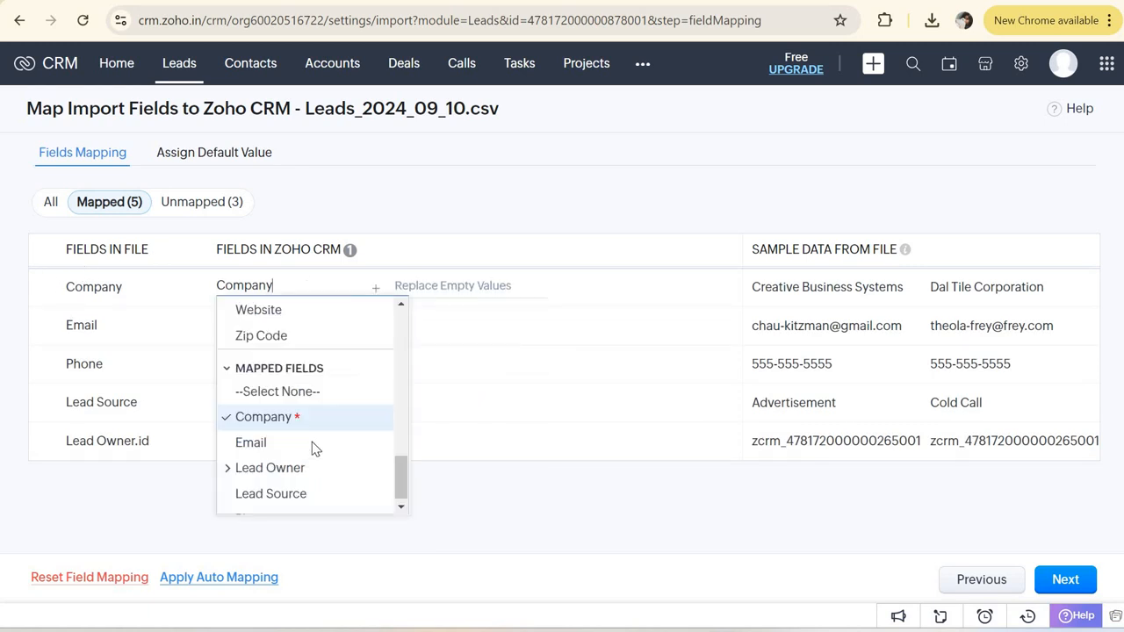
scroll(313, 397, "up", 6)
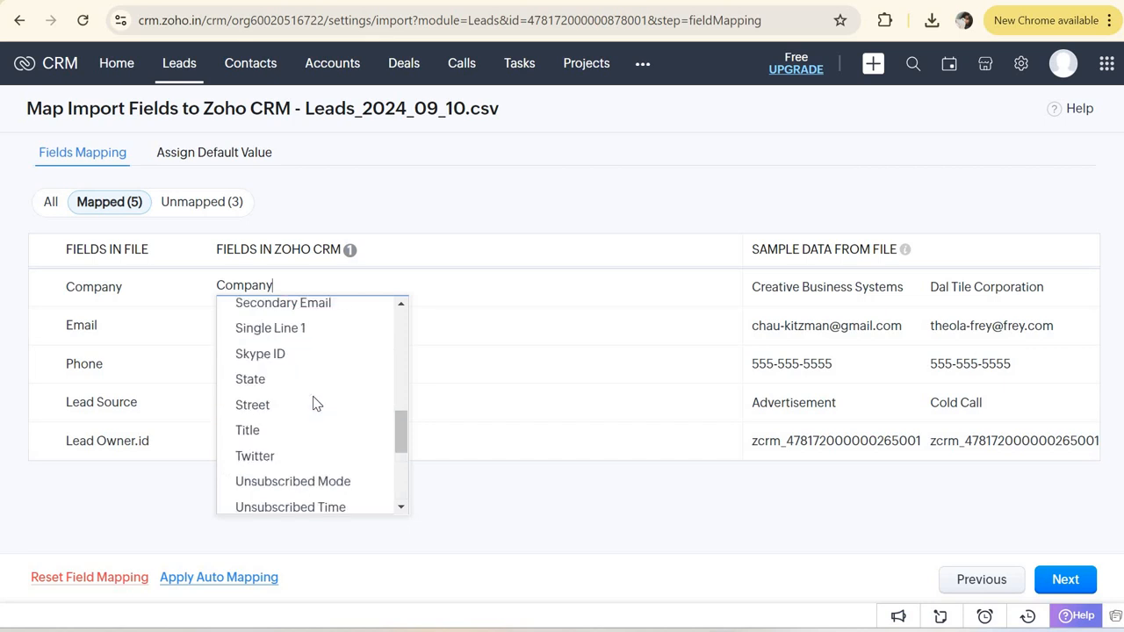
scroll(540, 437, "down", 3)
left_click(545, 512)
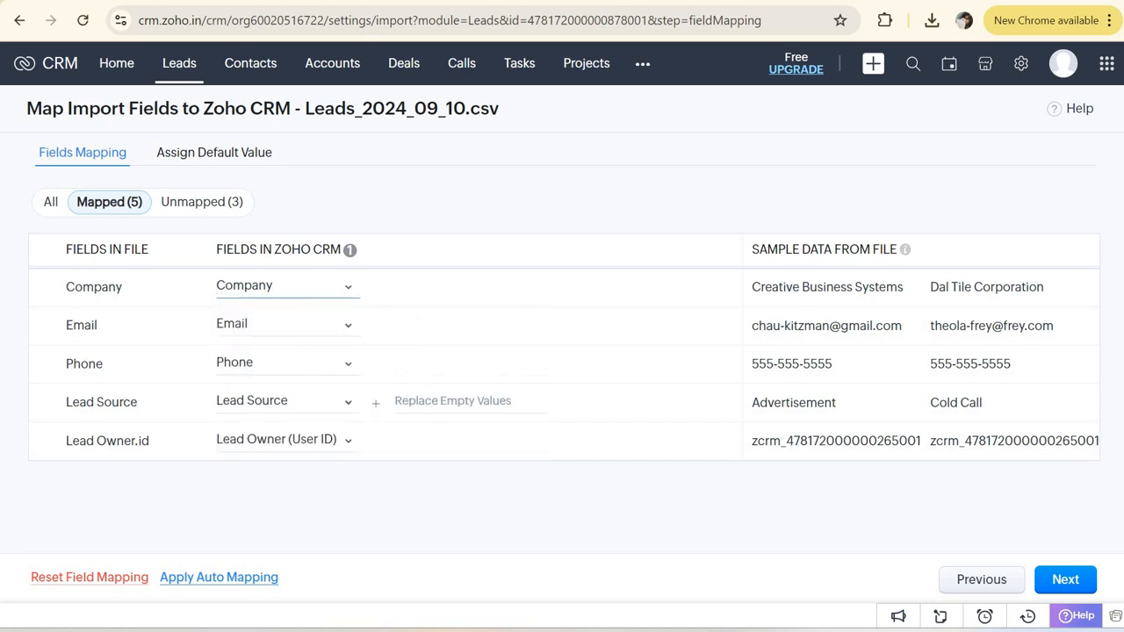
Step: Try to continue the import, and examine the file's unmapped and mapped fields and the CRM fields available for Record Id
left_click(1065, 582)
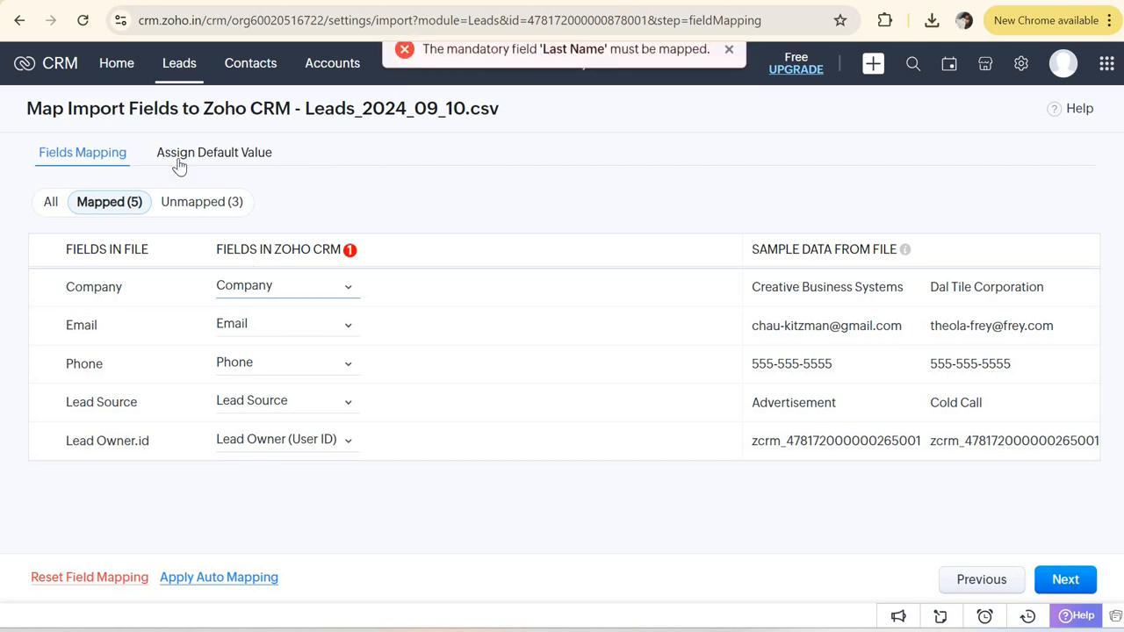
left_click(204, 204)
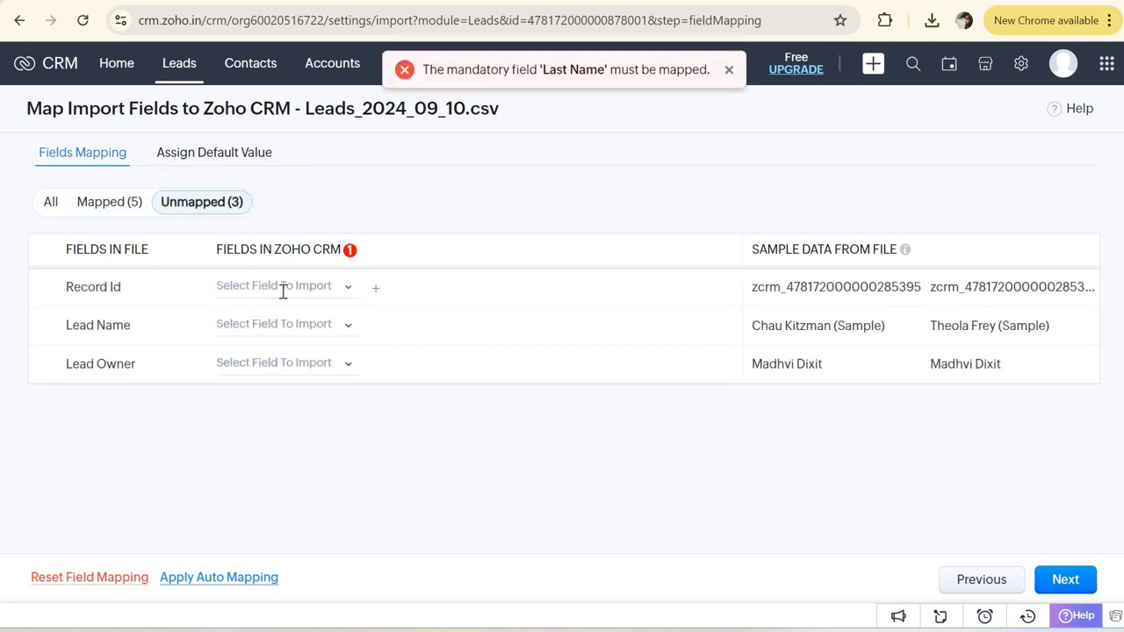
left_click(281, 294)
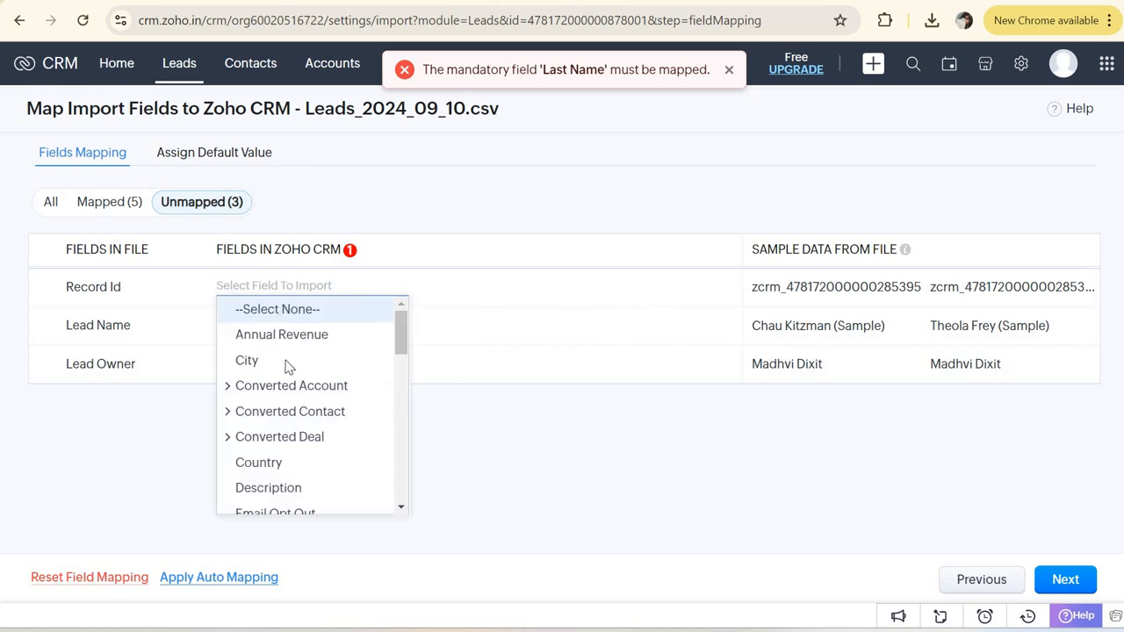
scroll(309, 476, "down", 10)
left_click(297, 293)
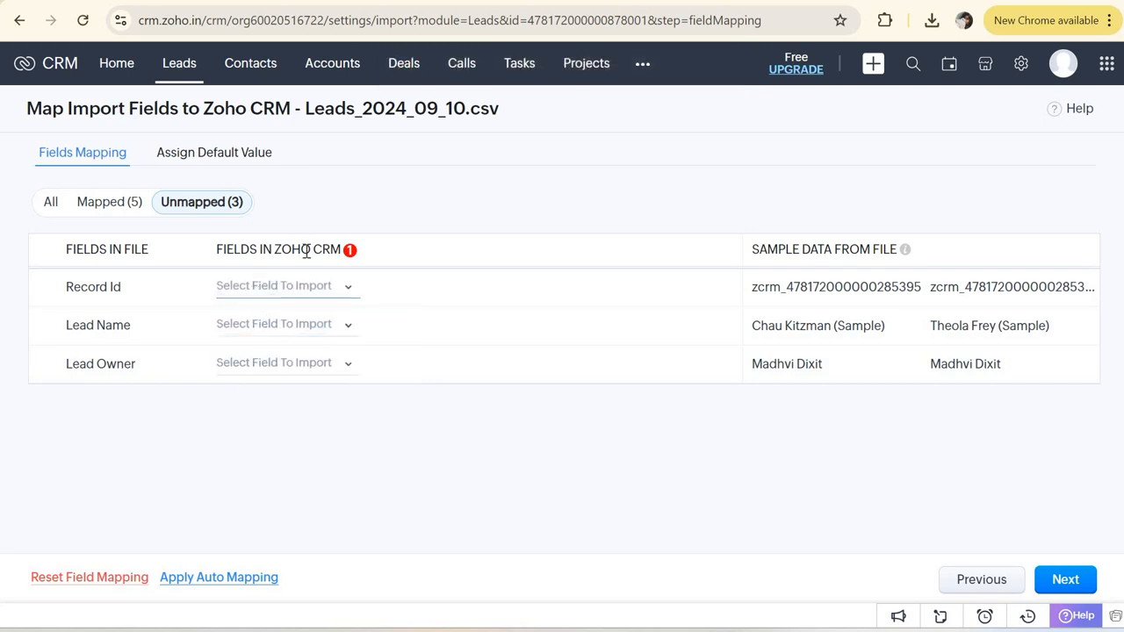
left_click(110, 206)
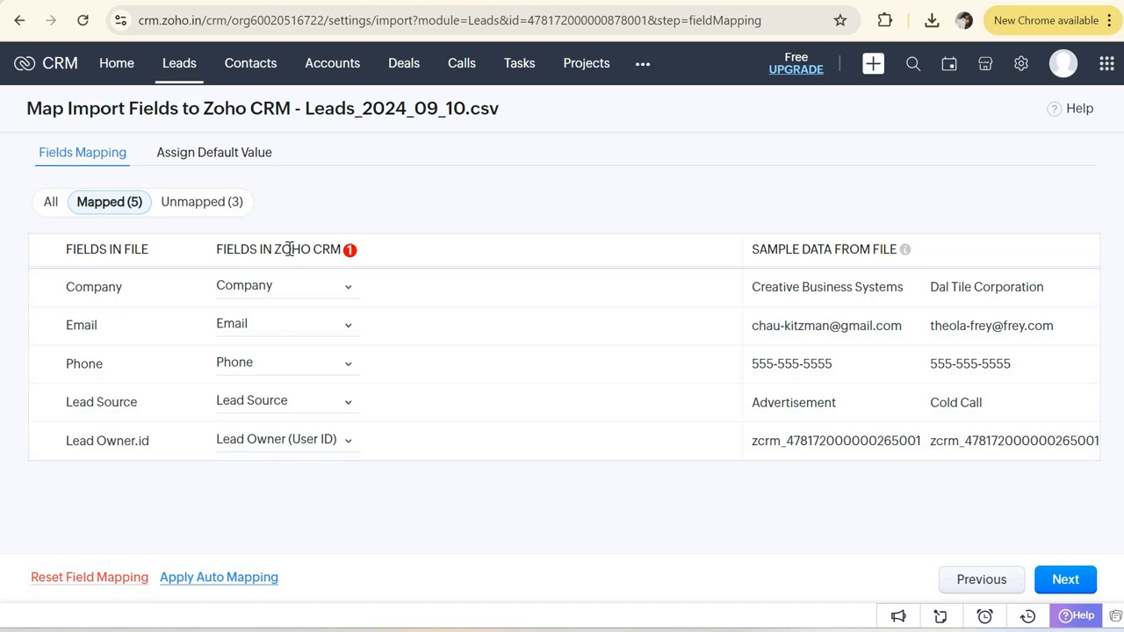
left_click(203, 203)
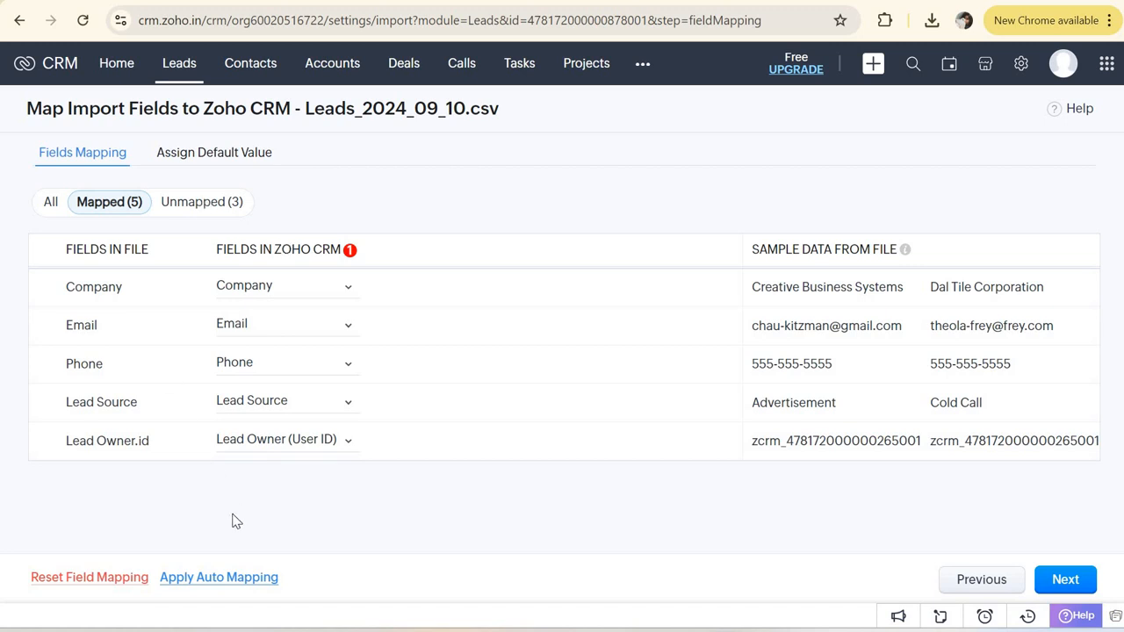
Step: Reapply auto mapping, and return to field mapping through the previous stage with the records still set to add as new leads
left_click(233, 582)
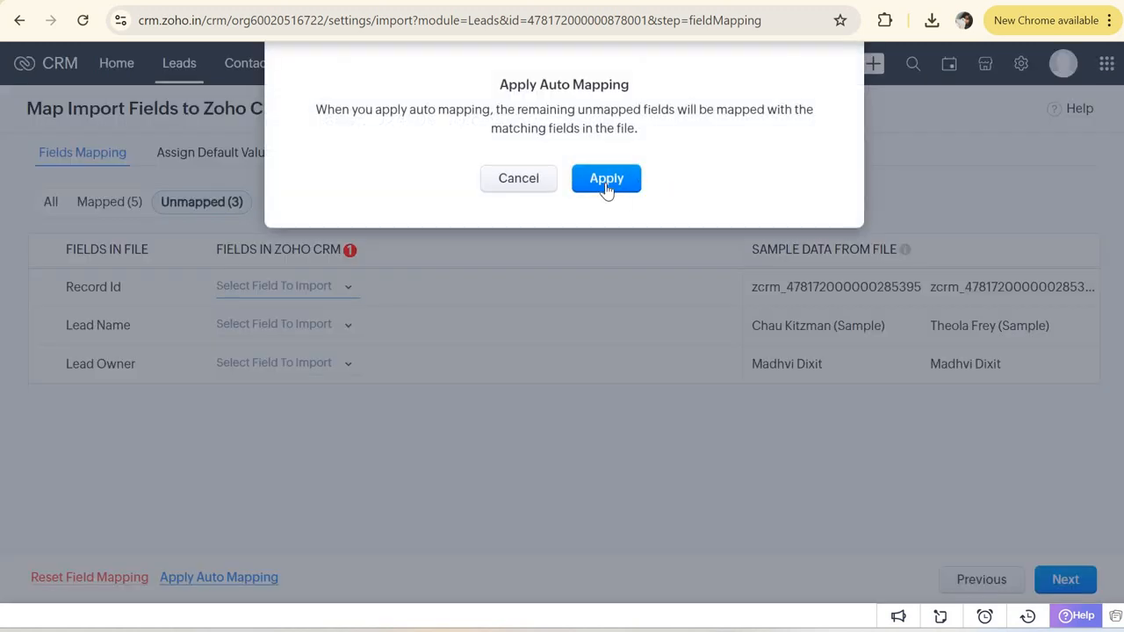
left_click(606, 185)
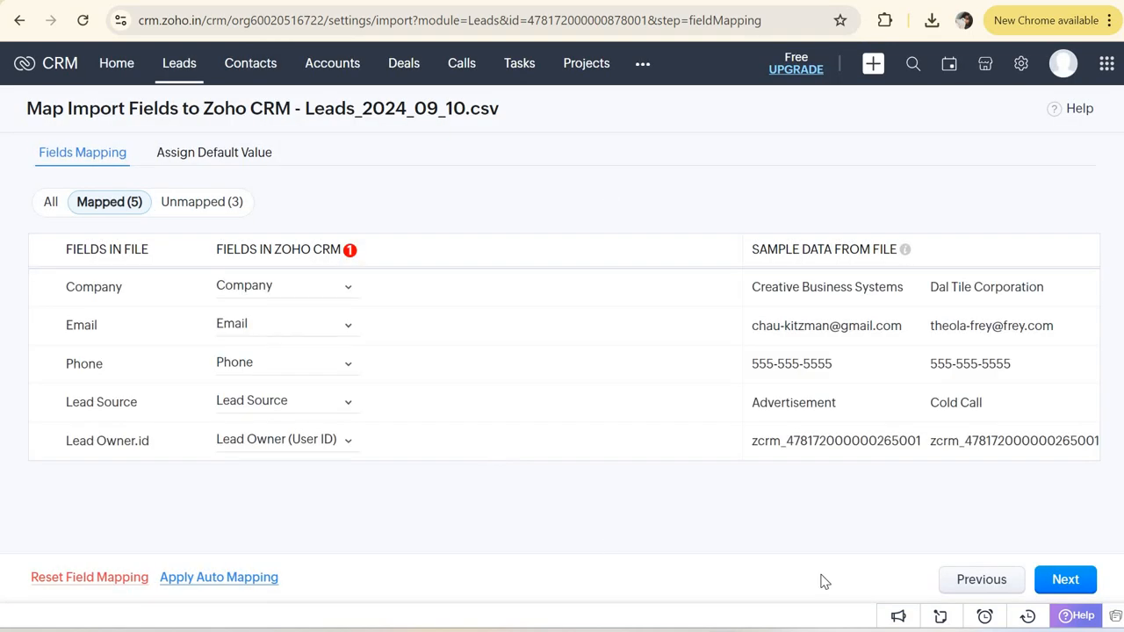
left_click(997, 584)
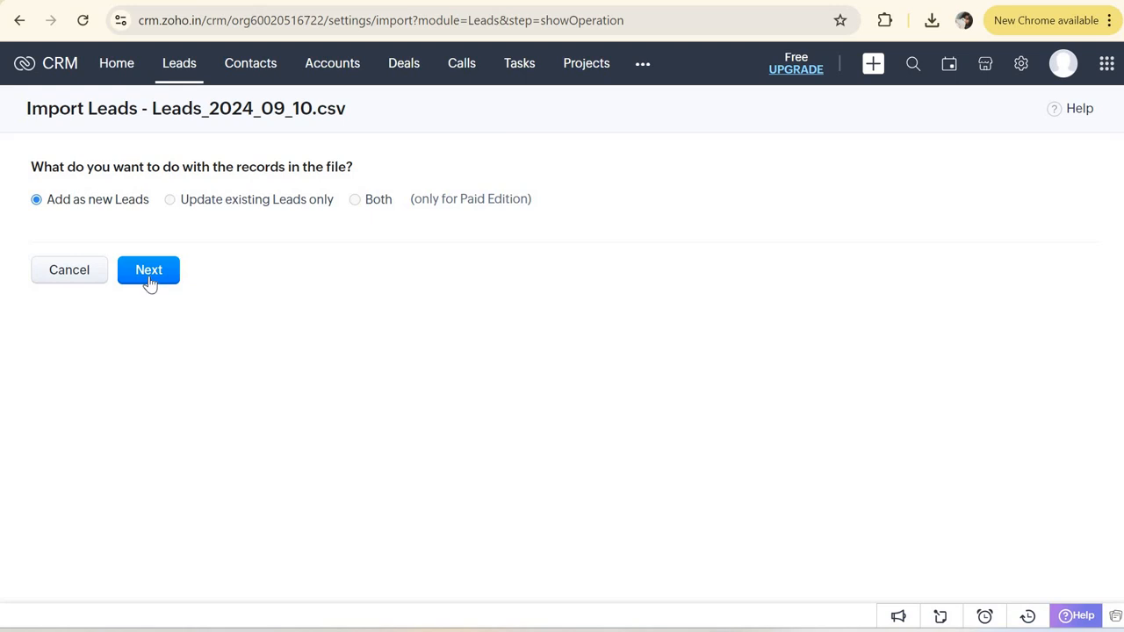
left_click(150, 274)
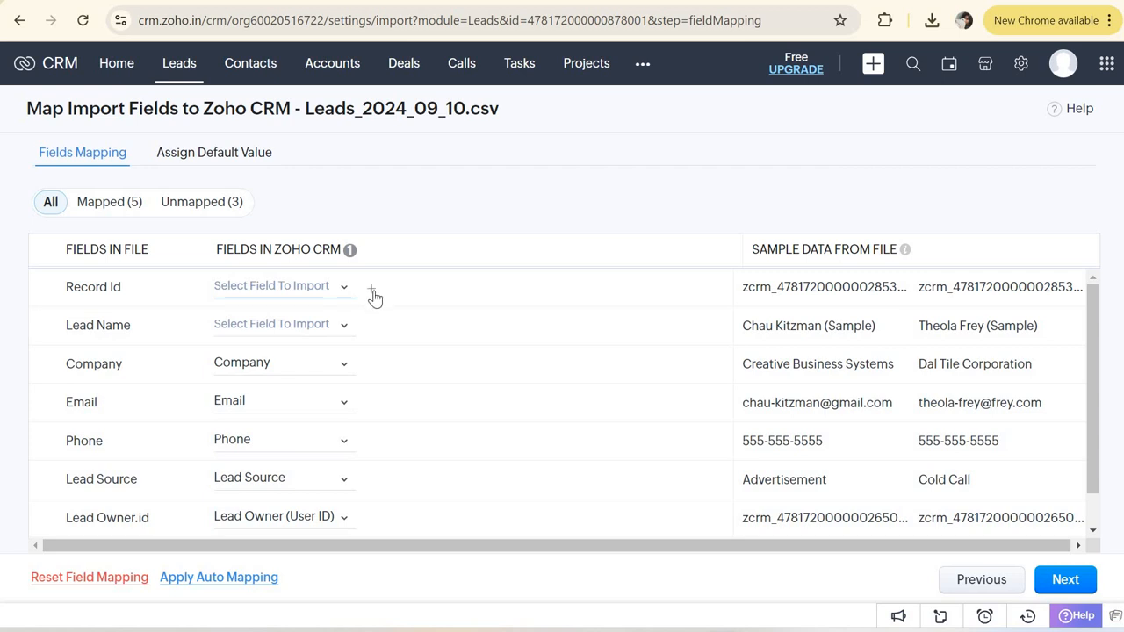
Step: Try to continue the import again and check the full field list for columns that still lack a mapping
left_click(1079, 579)
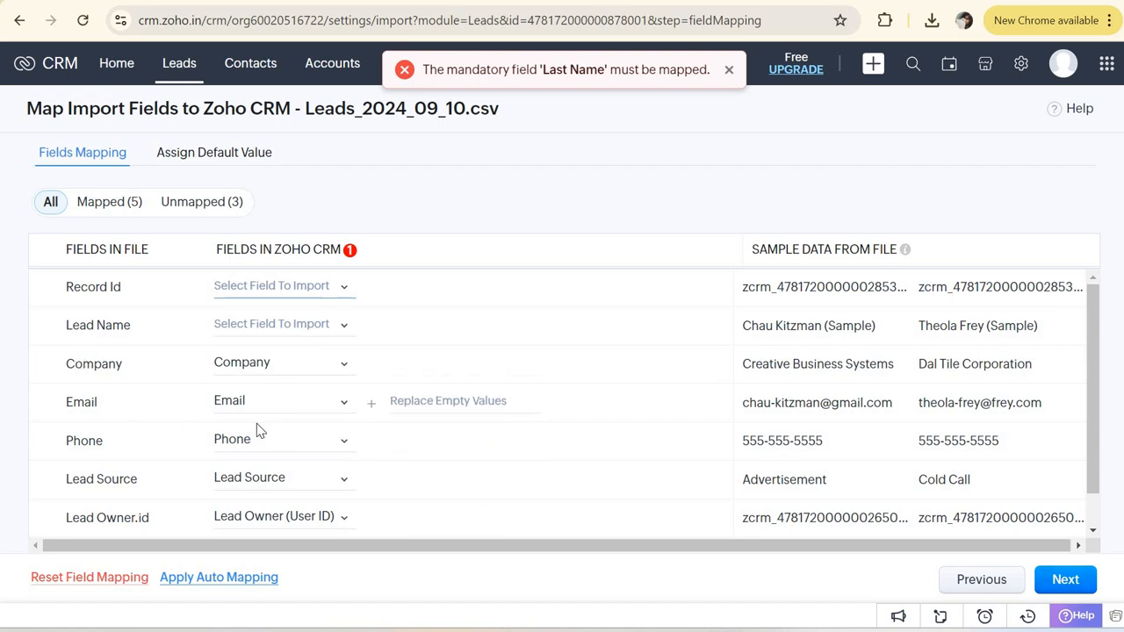
scroll(229, 448, "down", 1)
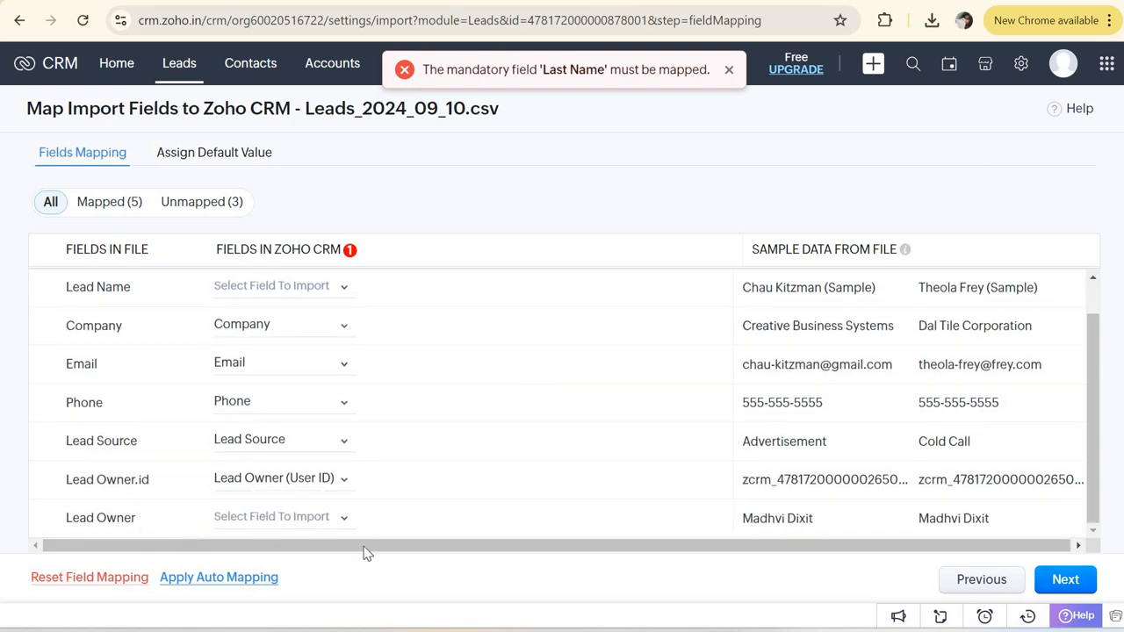
scroll(322, 322, "up", 1)
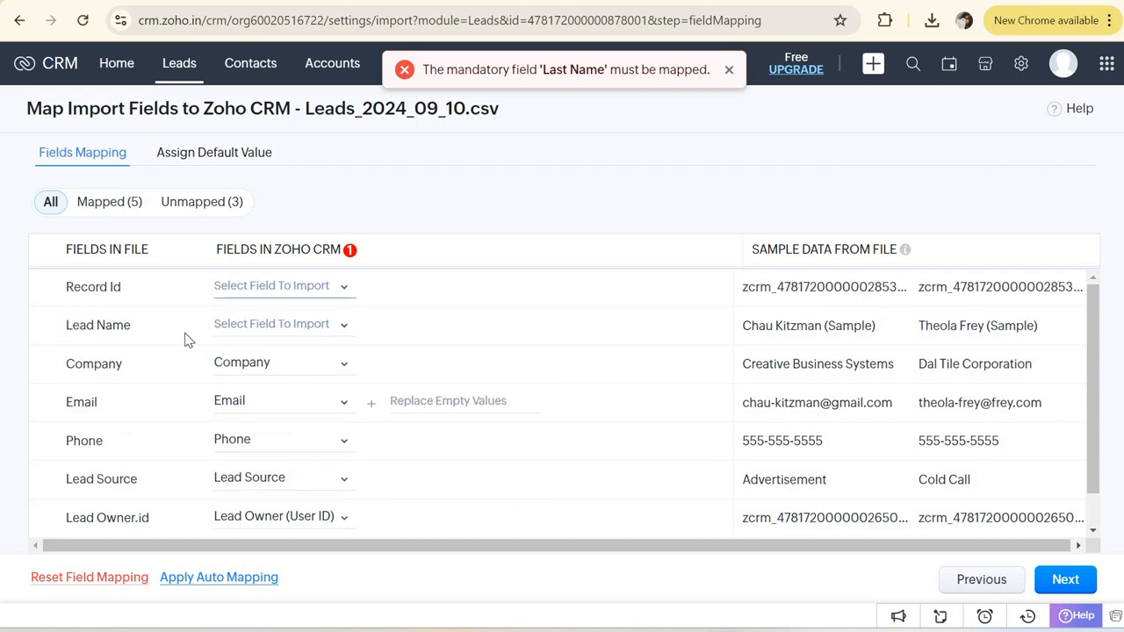
Step: Map the file's Lead Name column to Lead Owner (User ID), overriding that CRM field's mapping with Lead Owner.id
left_click(303, 325)
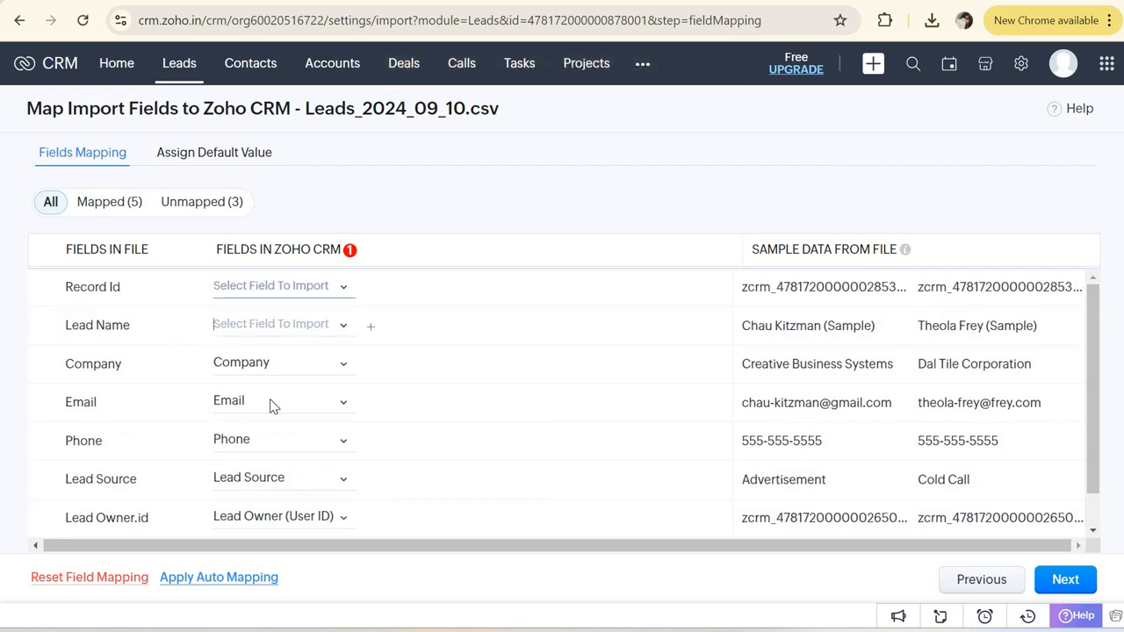
type("lea")
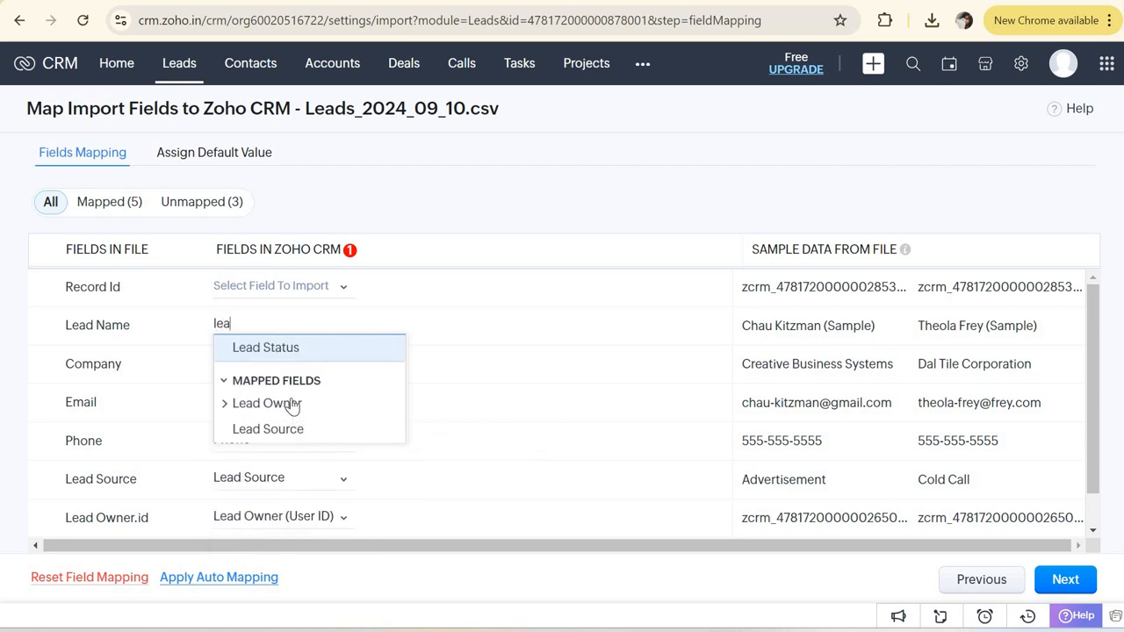
left_click(292, 405)
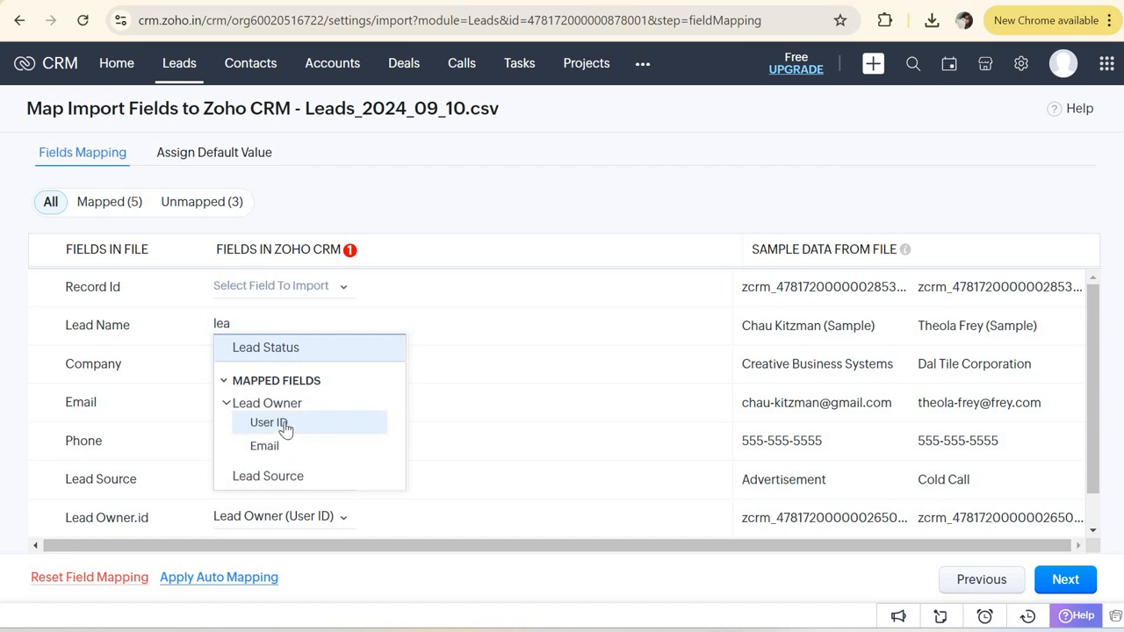
left_click(285, 424)
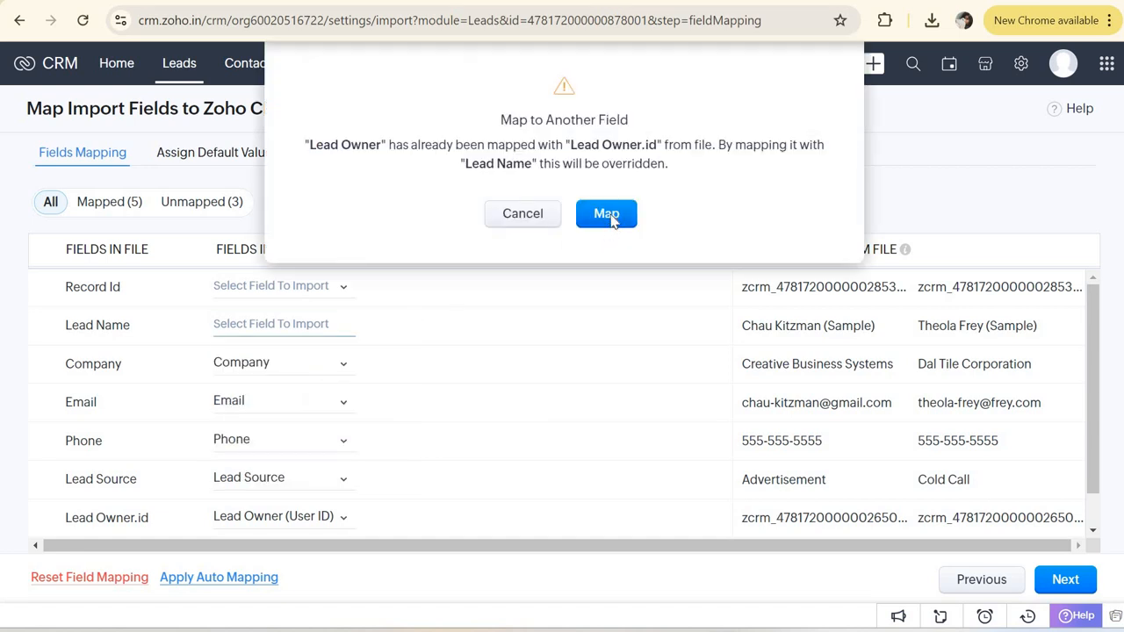
left_click(606, 215)
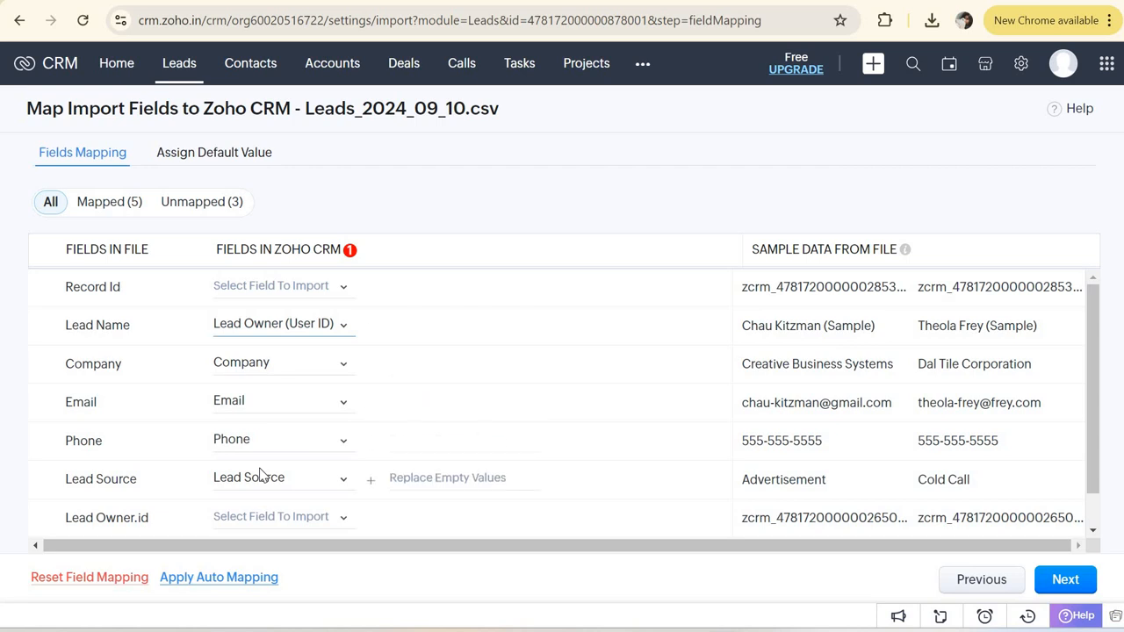
Step: Map the file's Lead Owner column to Lead Owner (User ID), overriding that CRM field's mapping with Lead Name
scroll(260, 475, "down", 1)
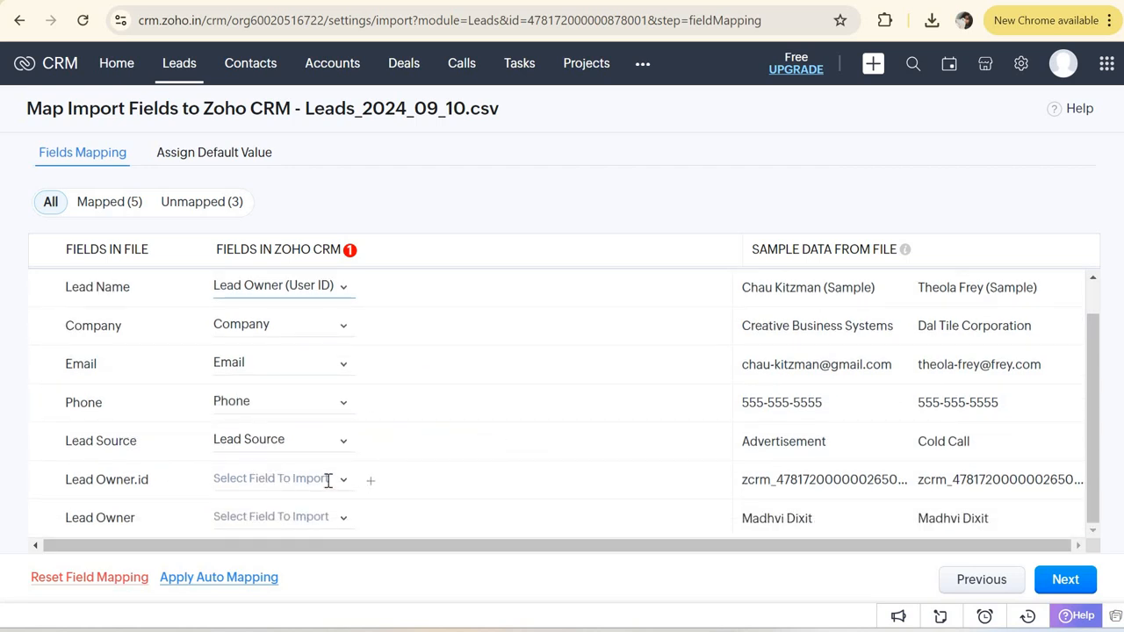
scroll(487, 439, "up", 1)
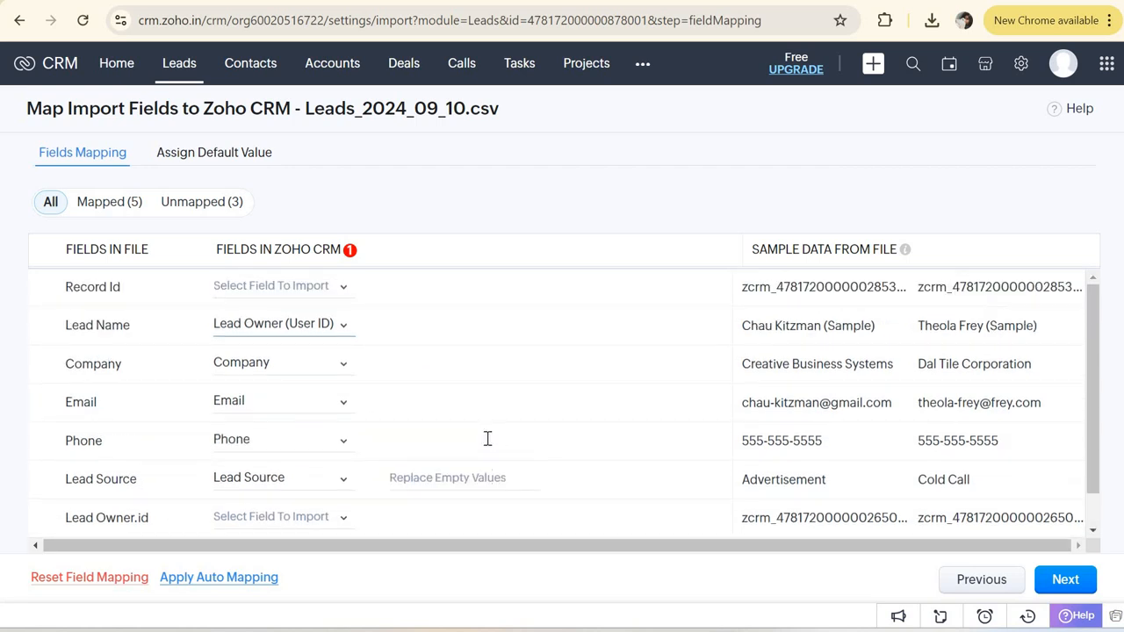
scroll(488, 440, "down", 1)
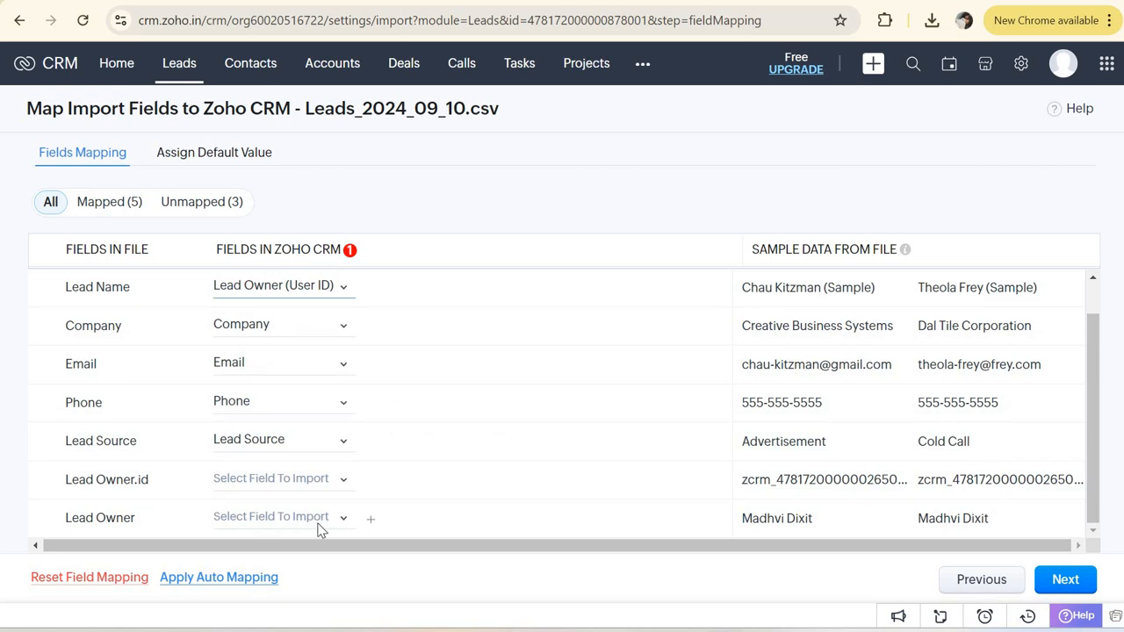
left_click(319, 524)
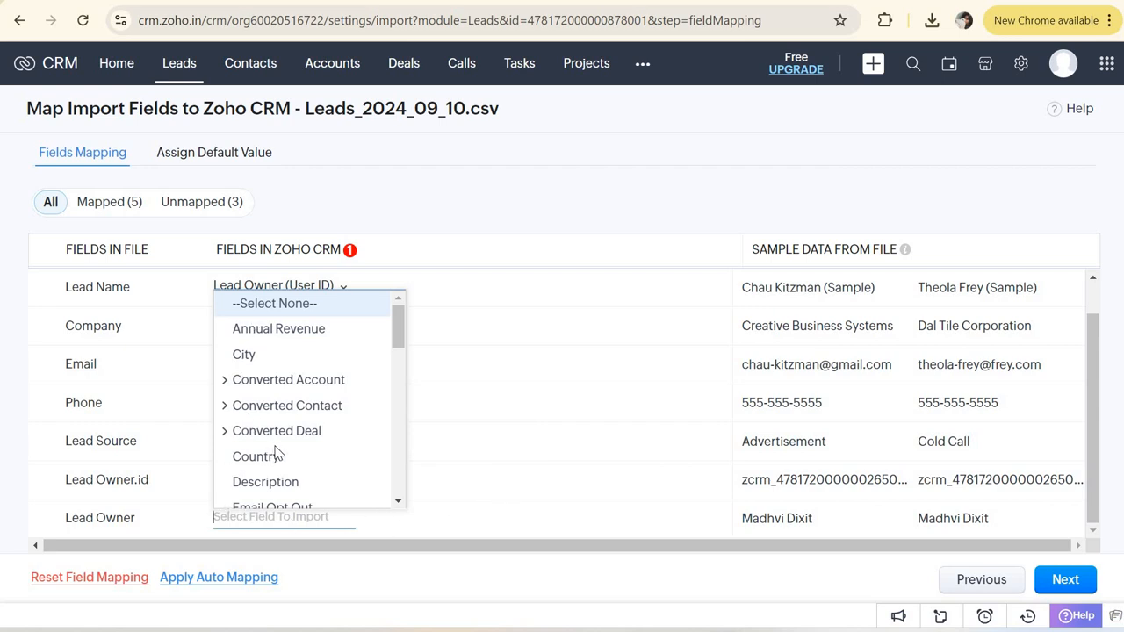
type("lea")
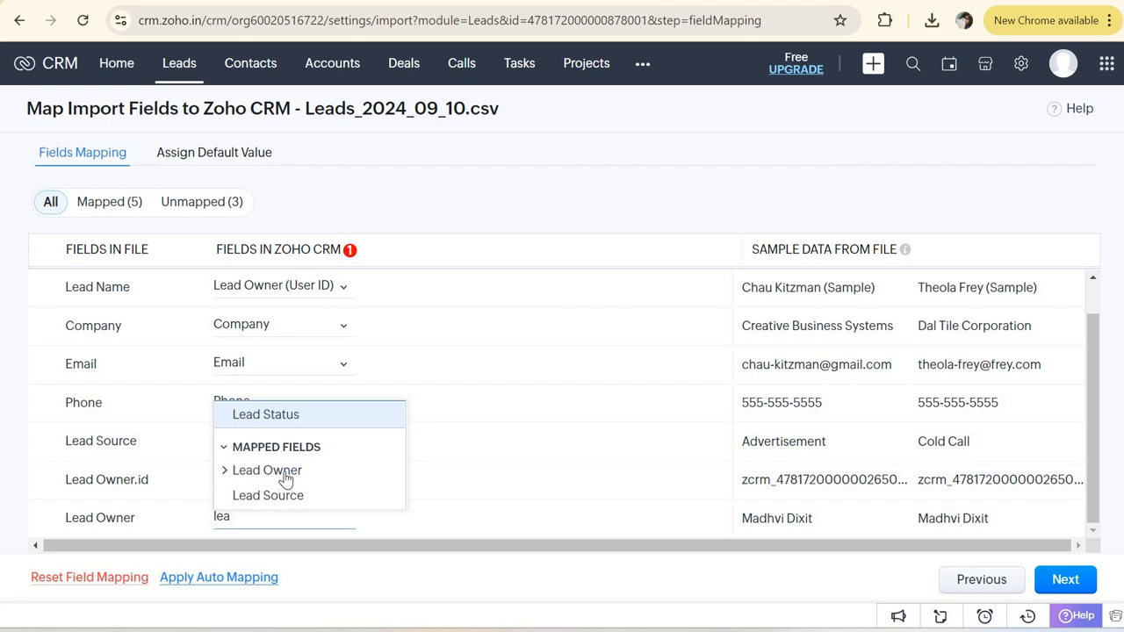
left_click(287, 479)
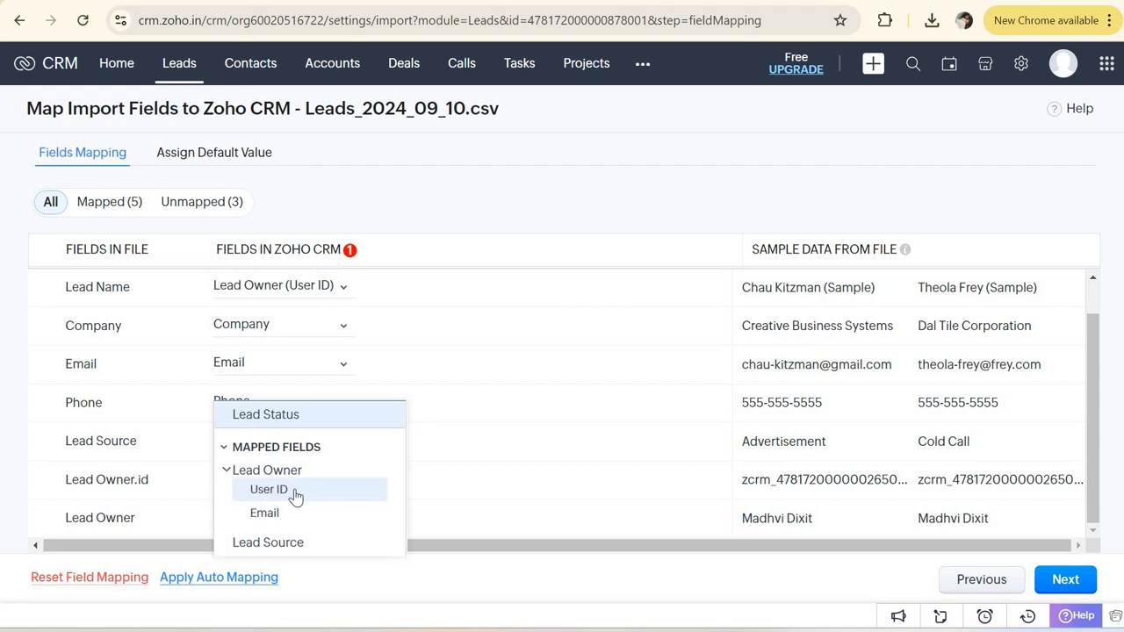
left_click(294, 492)
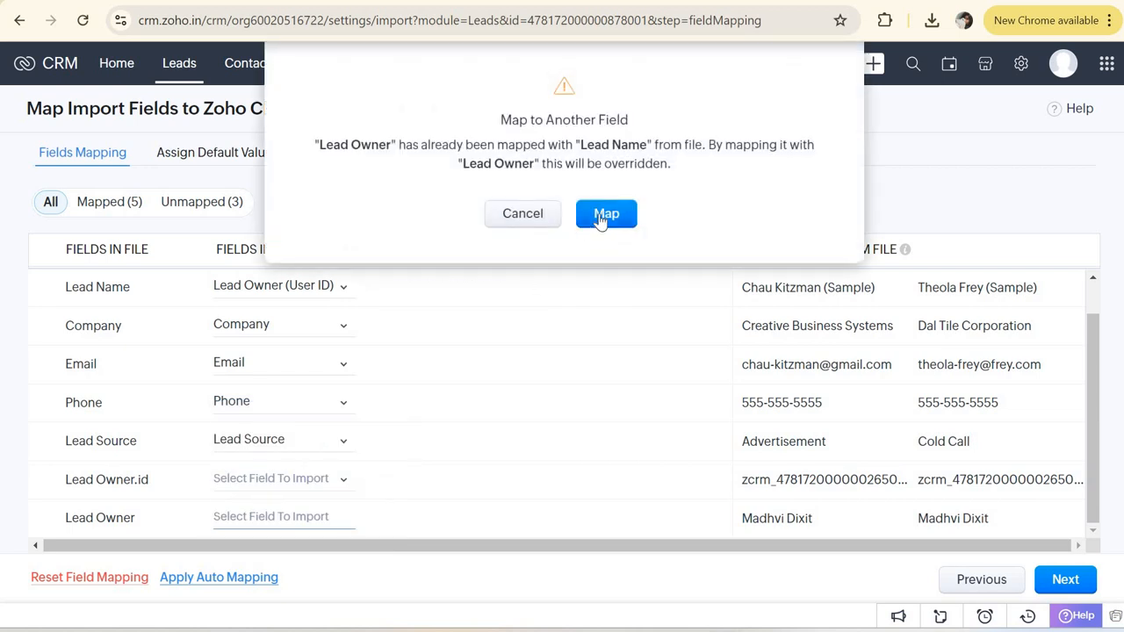
left_click(604, 216)
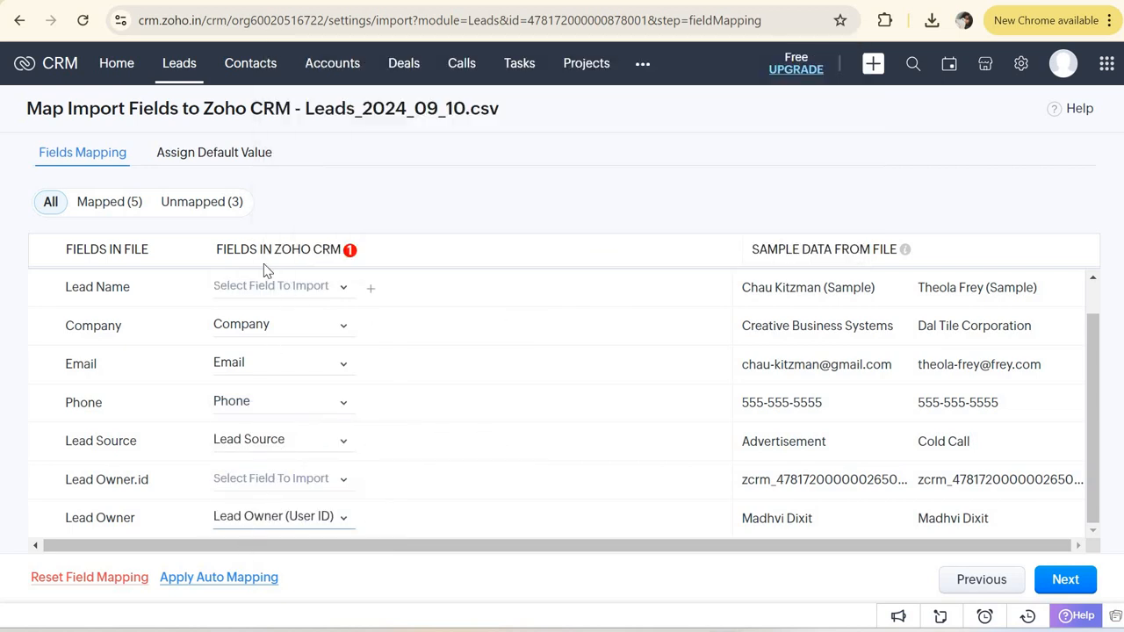
Step: Map the file's Lead Name column to the mandatory Last Name field
left_click(335, 283)
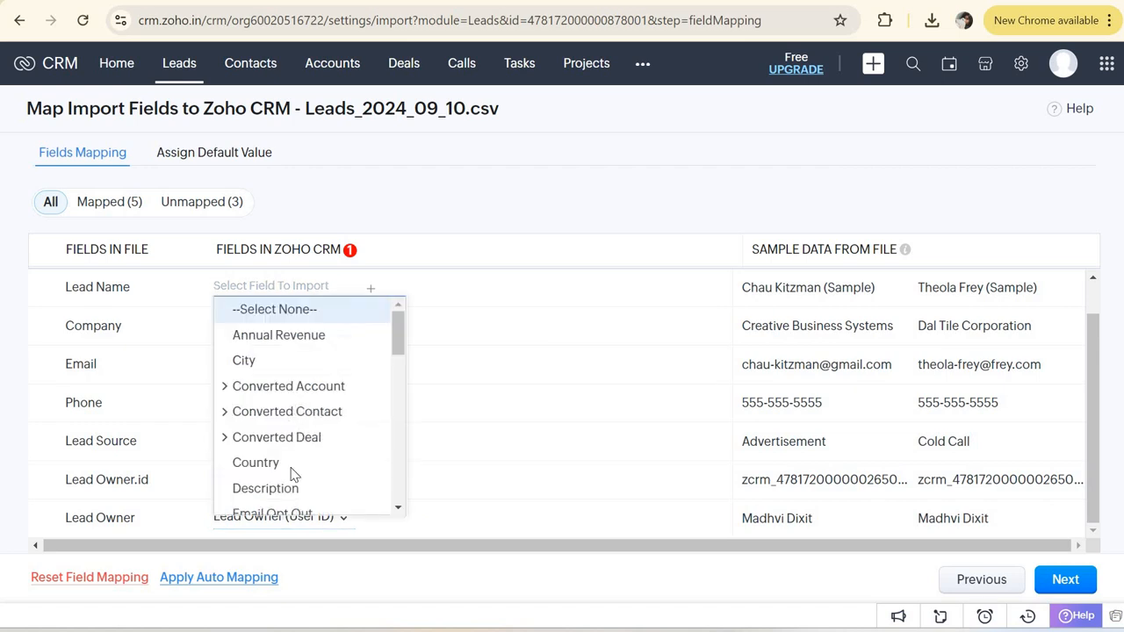
scroll(291, 470, "down", 4)
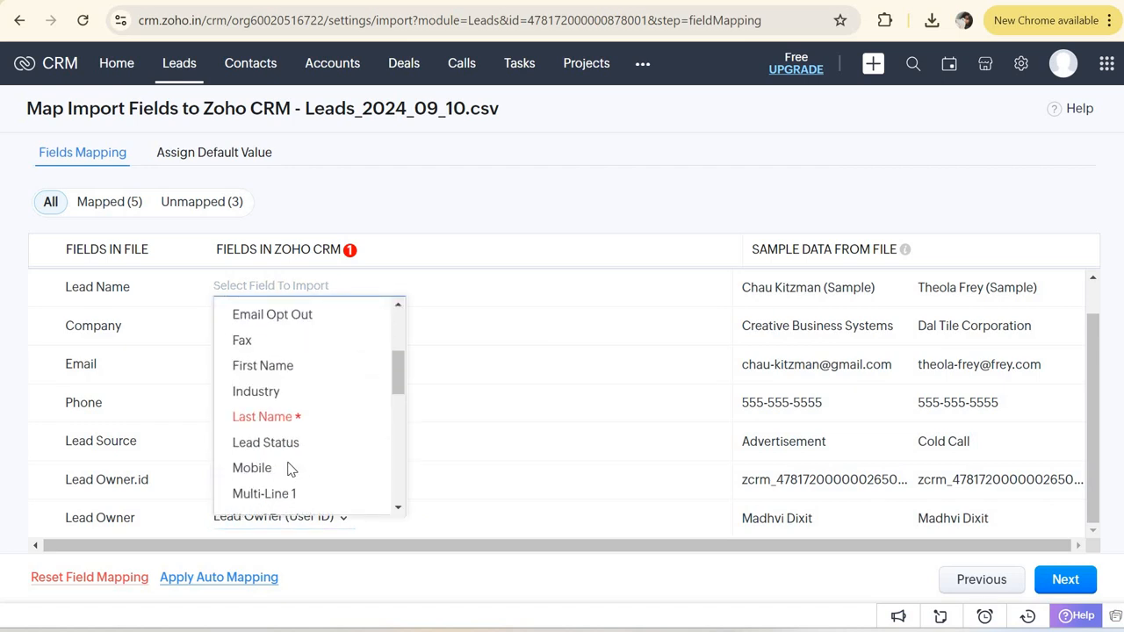
left_click(278, 417)
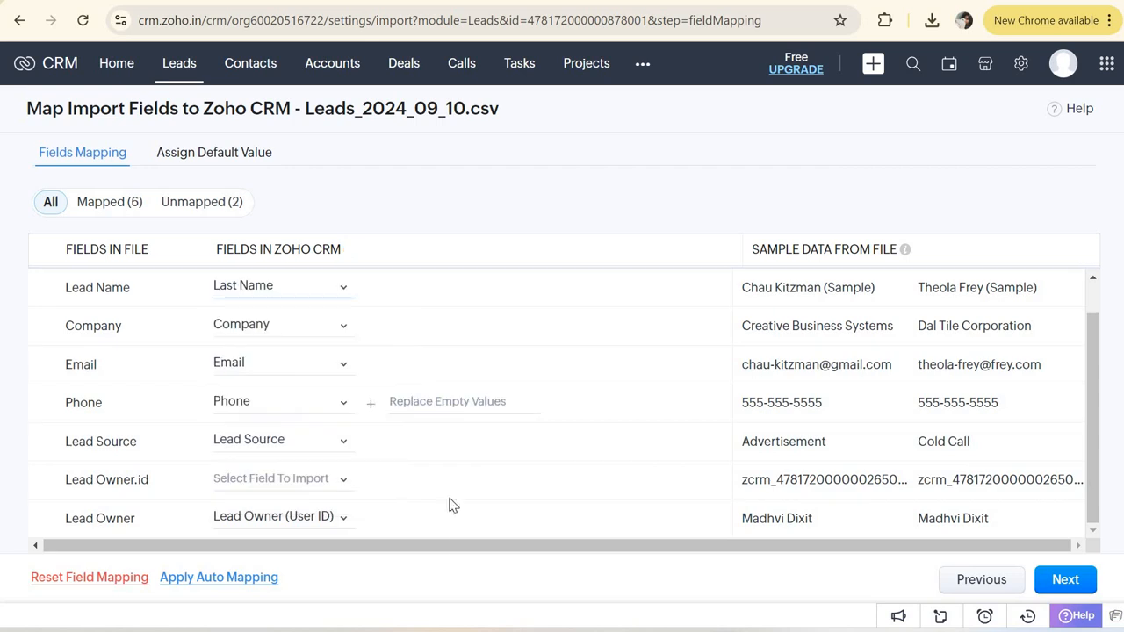
Step: Map the file's Lead Owner.id column to the Lead Owner field
left_click(297, 482)
type("le")
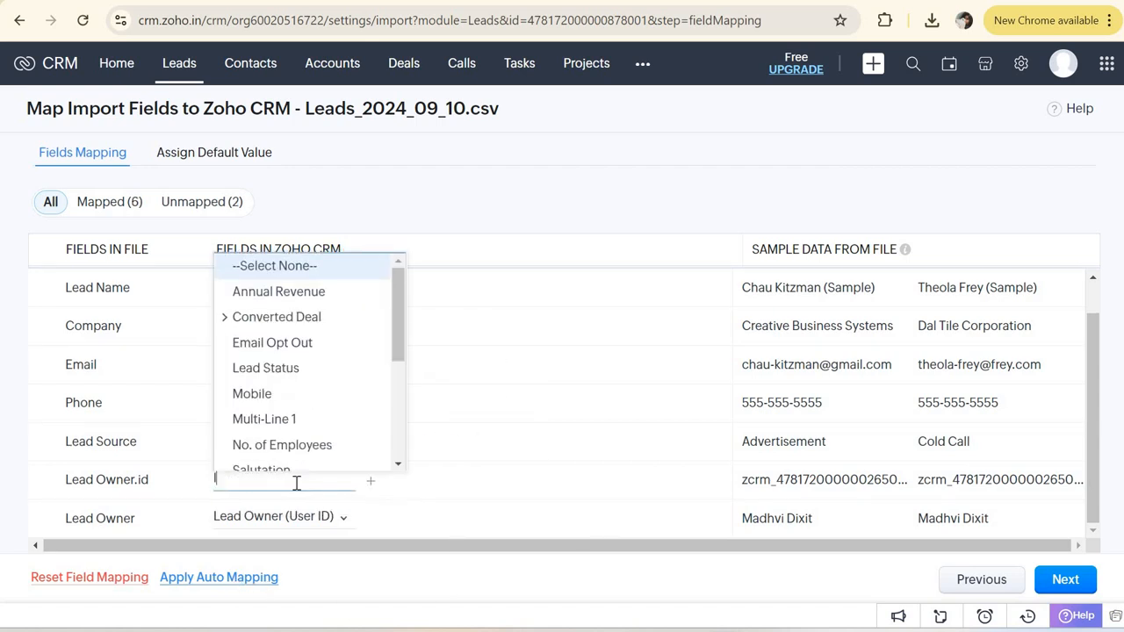
type("ad")
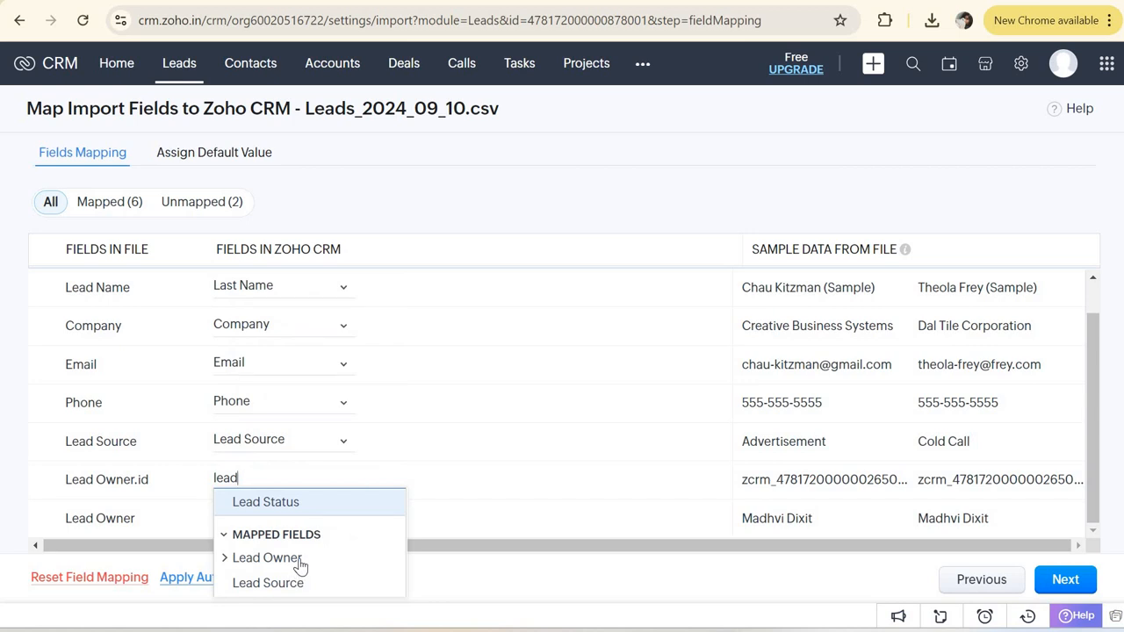
left_click(299, 562)
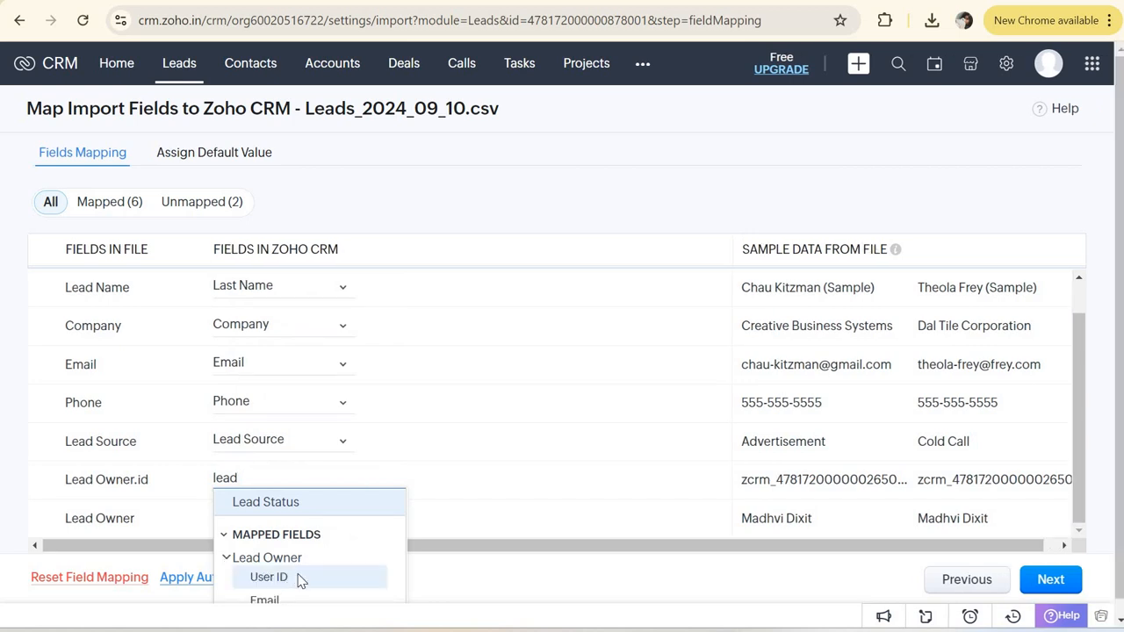
Step: Map the Lead Owner.id column to Lead Owner (User ID) and continue the import with the remaining fields unmapped
left_click(297, 578)
left_click(608, 215)
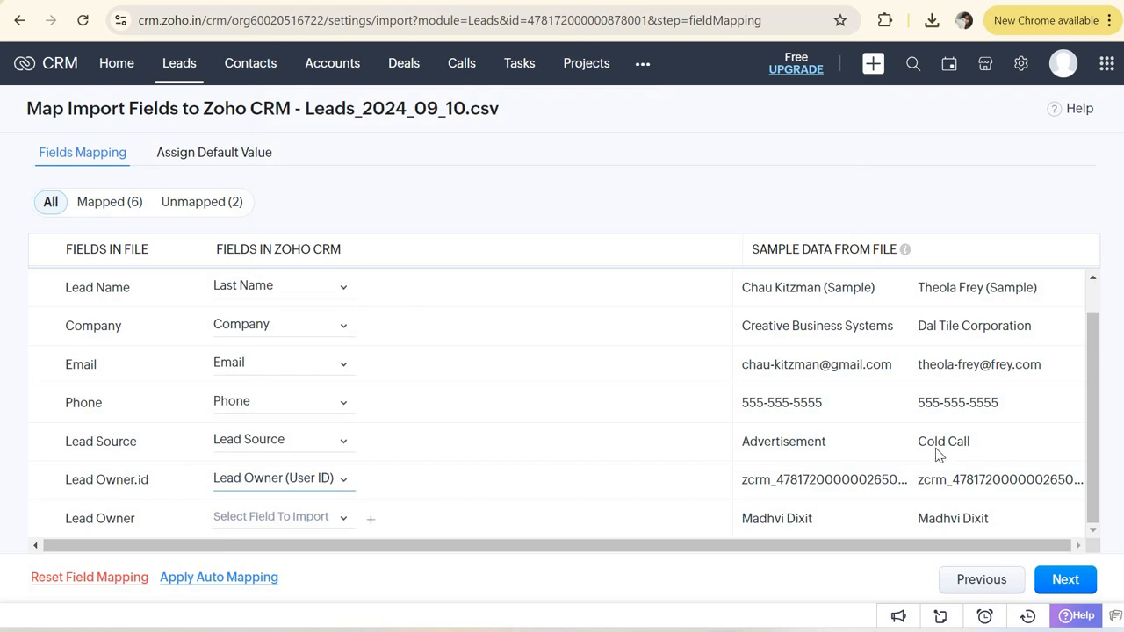
left_click(1066, 582)
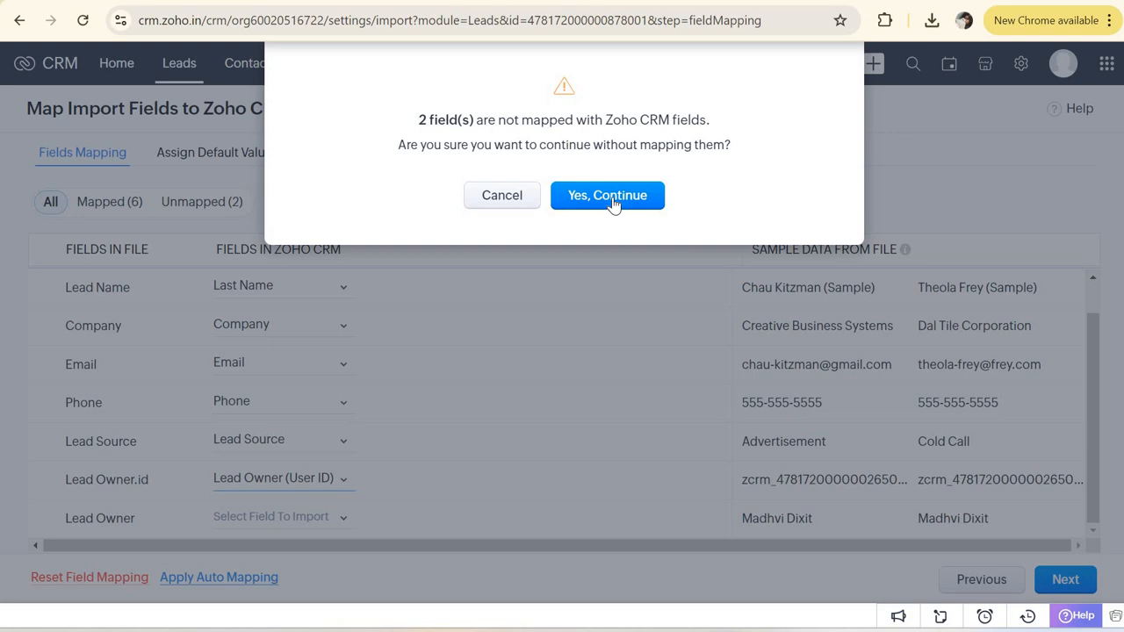
left_click(612, 197)
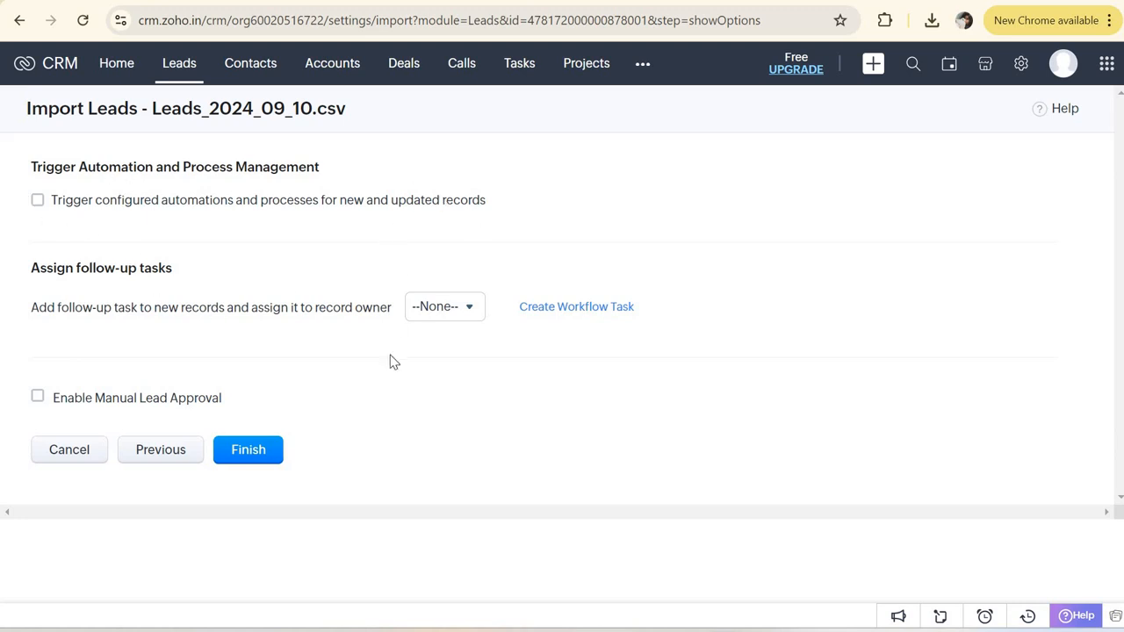
Step: Finish the Leads_2024_09_10.csv import with automation triggering switched off and dismiss the scheduling notice
left_click(37, 201)
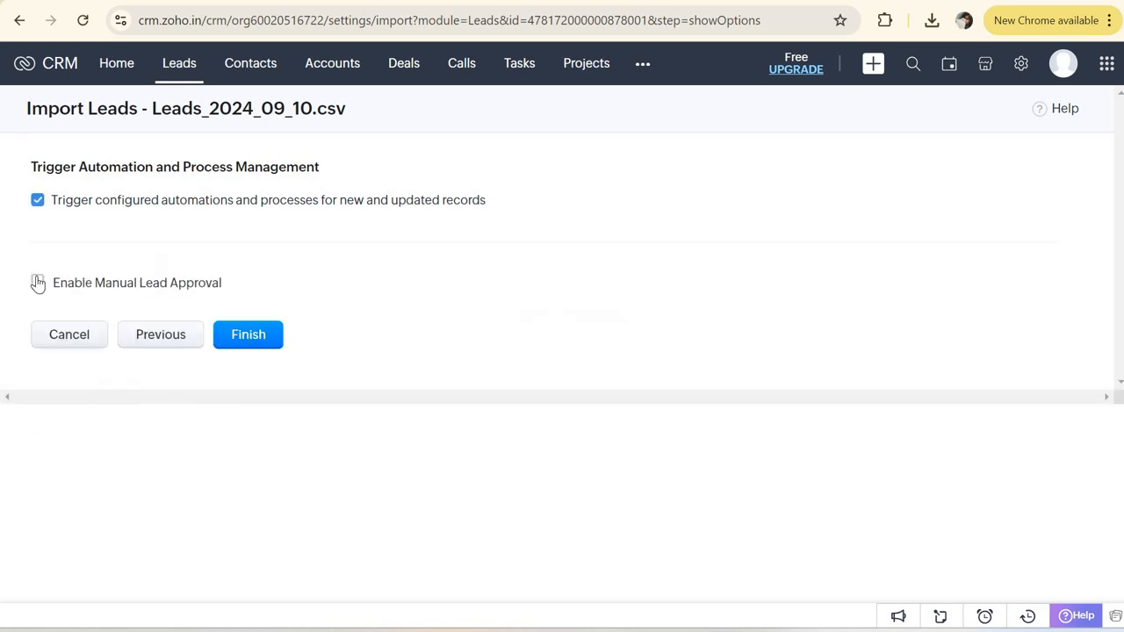
left_click(38, 201)
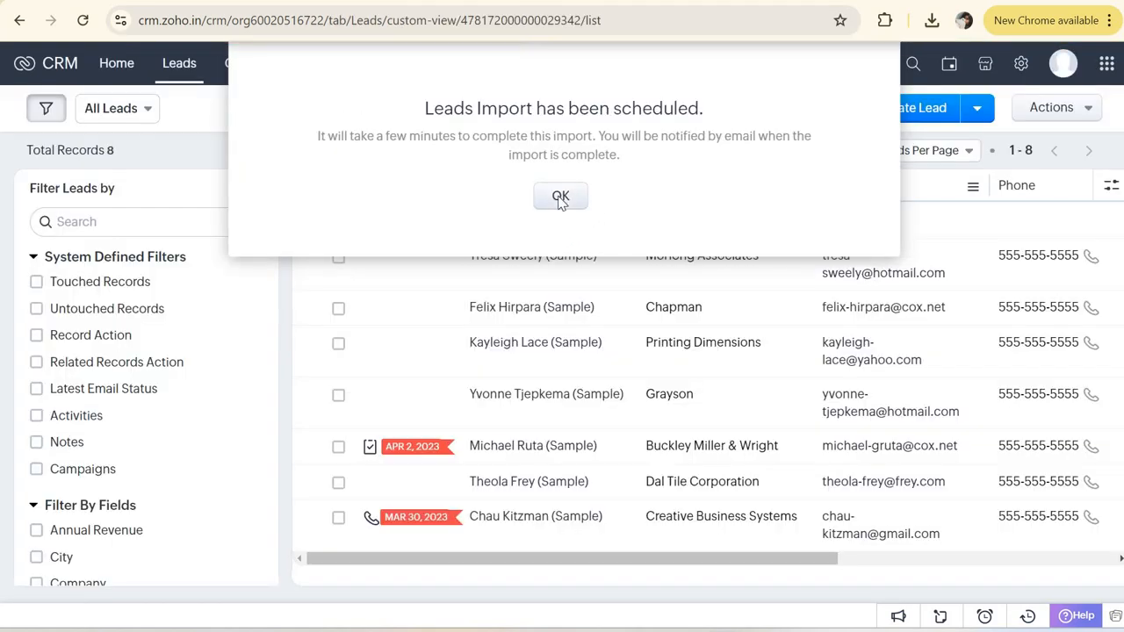
left_click(561, 199)
Step: Reload the leads list and look across its columns for the imported records
left_click(527, 20)
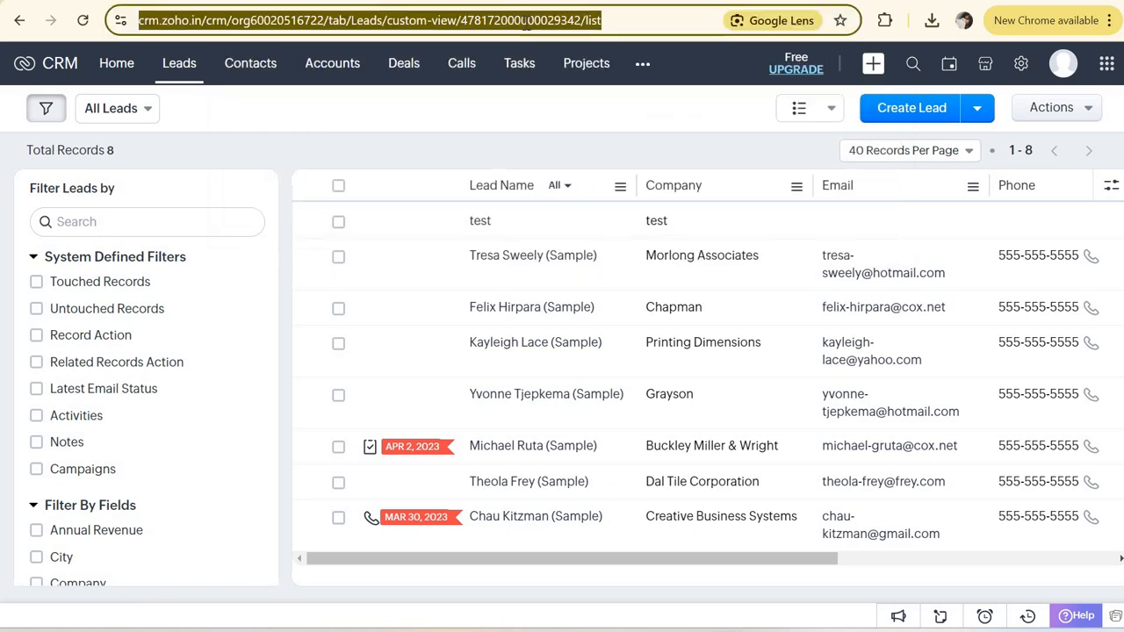
key("Return")
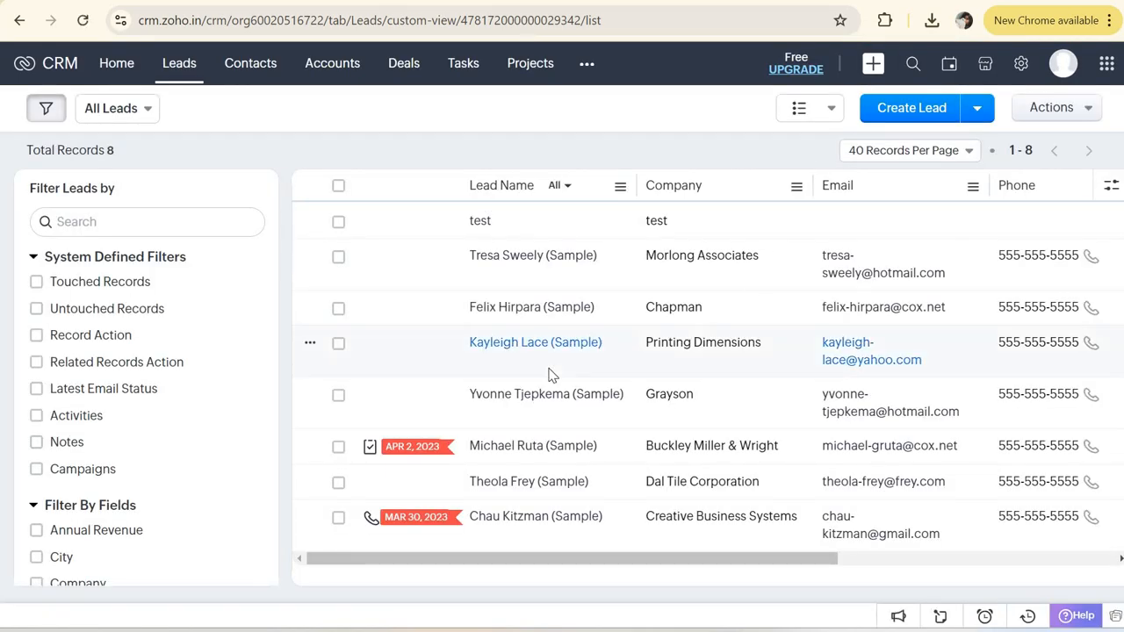
scroll(551, 375, "right", 5)
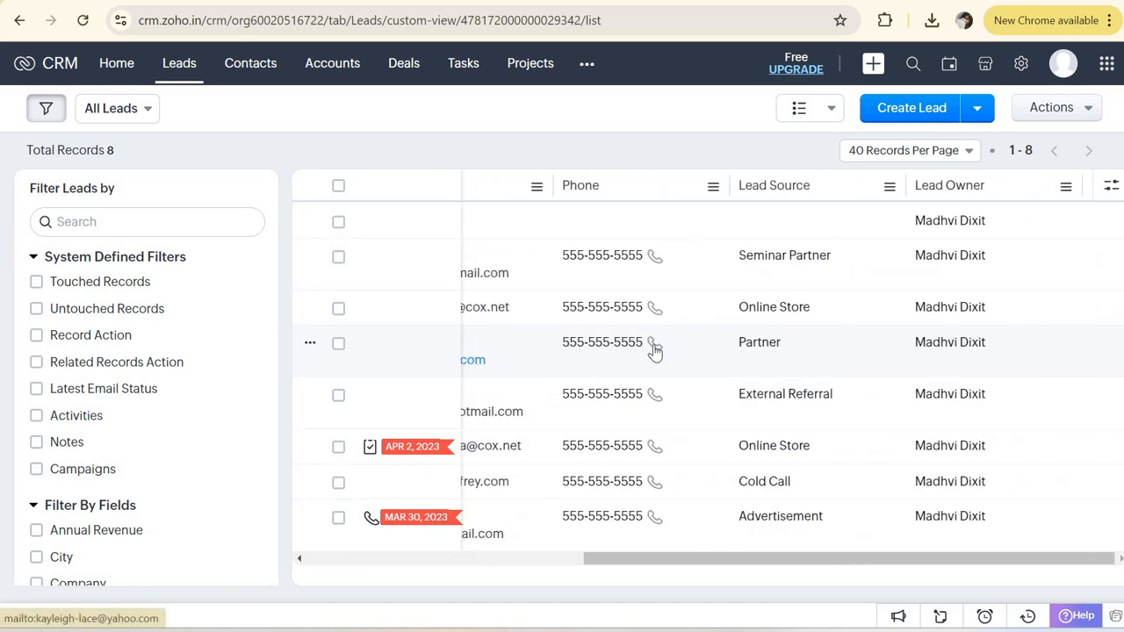
scroll(627, 339, "left", 5)
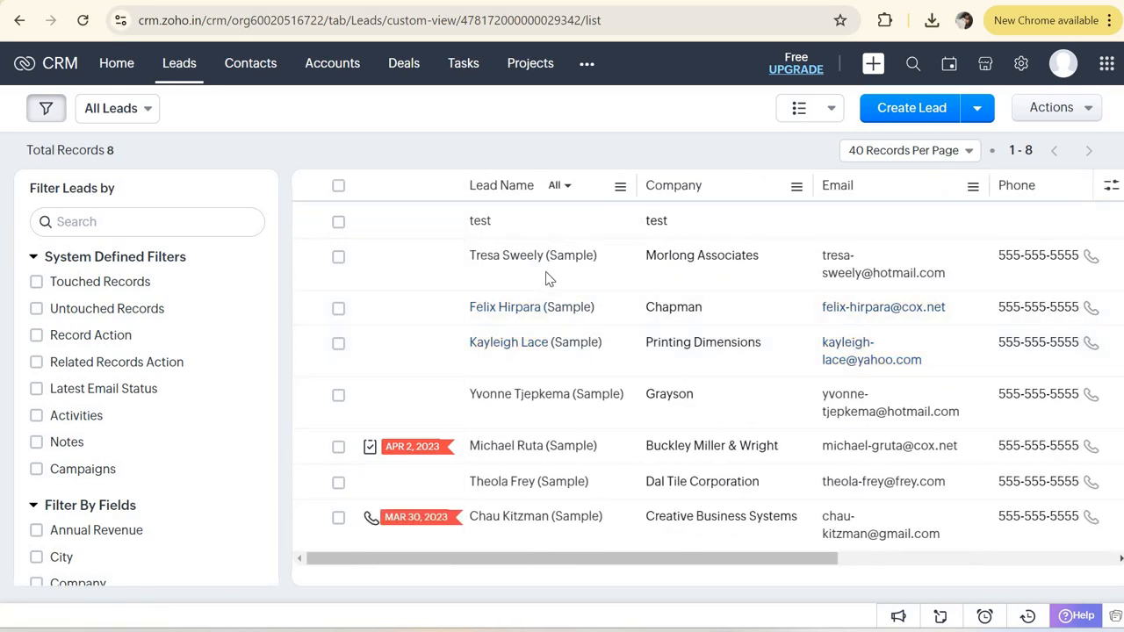
scroll(546, 278, "right", 5)
scroll(562, 317, "left", 5)
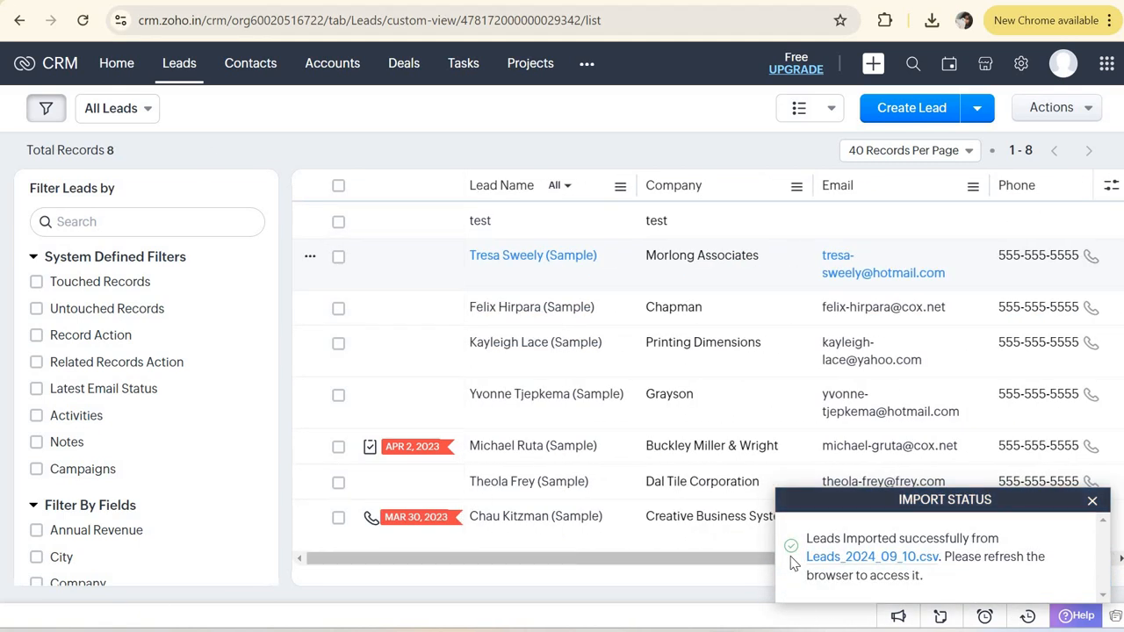
Step: Read the import status message, refresh the leads list to load the imported records, and highlight the total record count
left_click_drag(801, 547, 1045, 587)
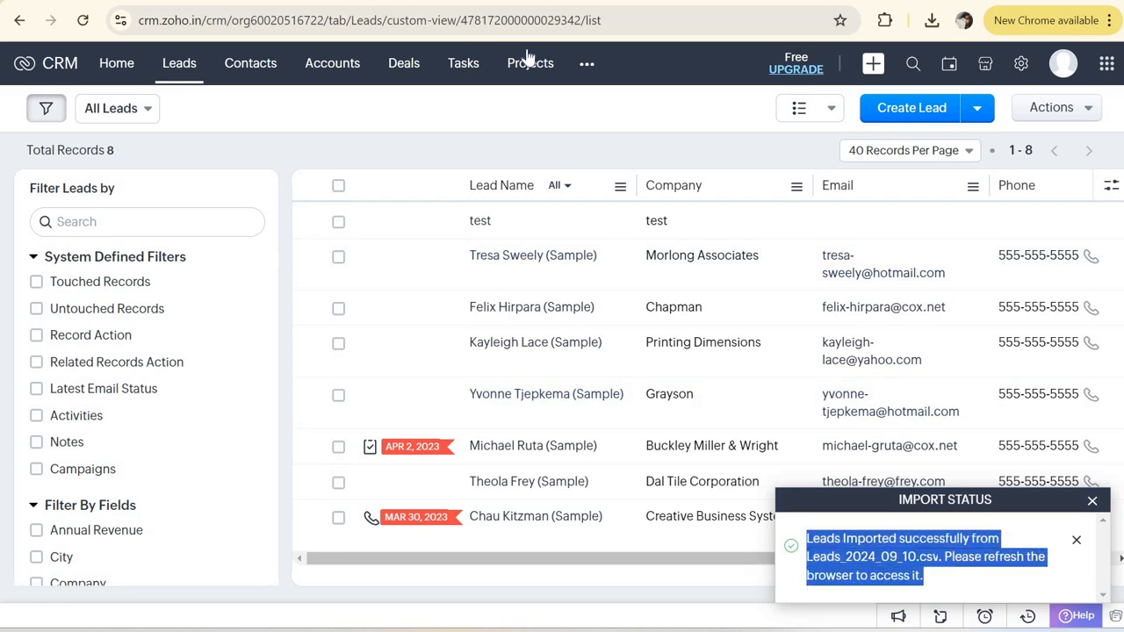
left_click(575, 19)
key("Return")
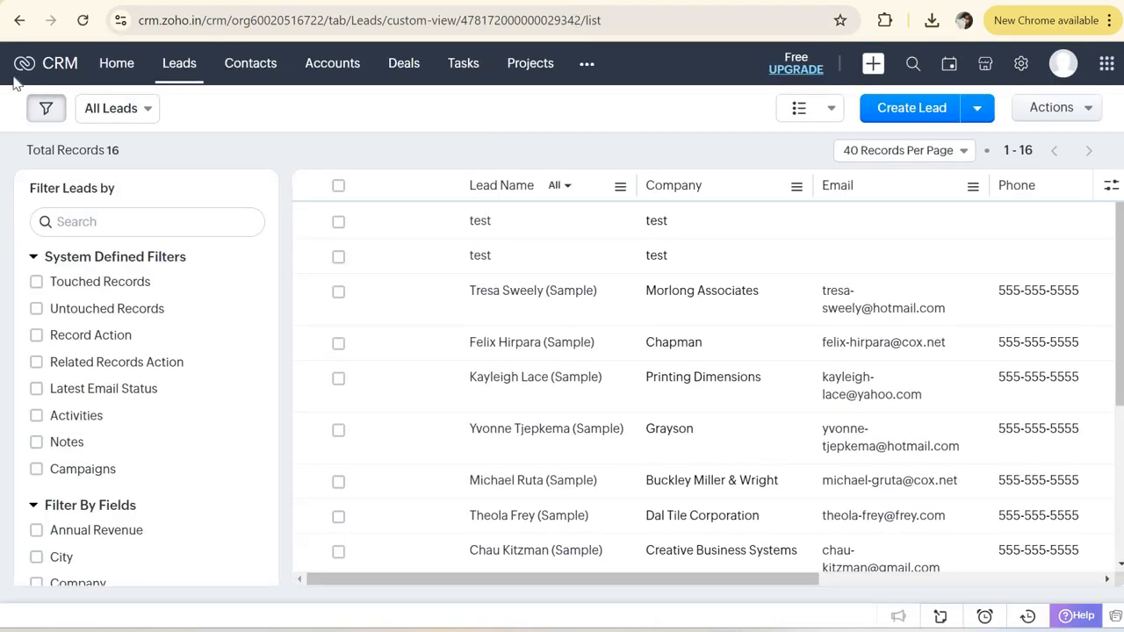
triple_click(13, 151)
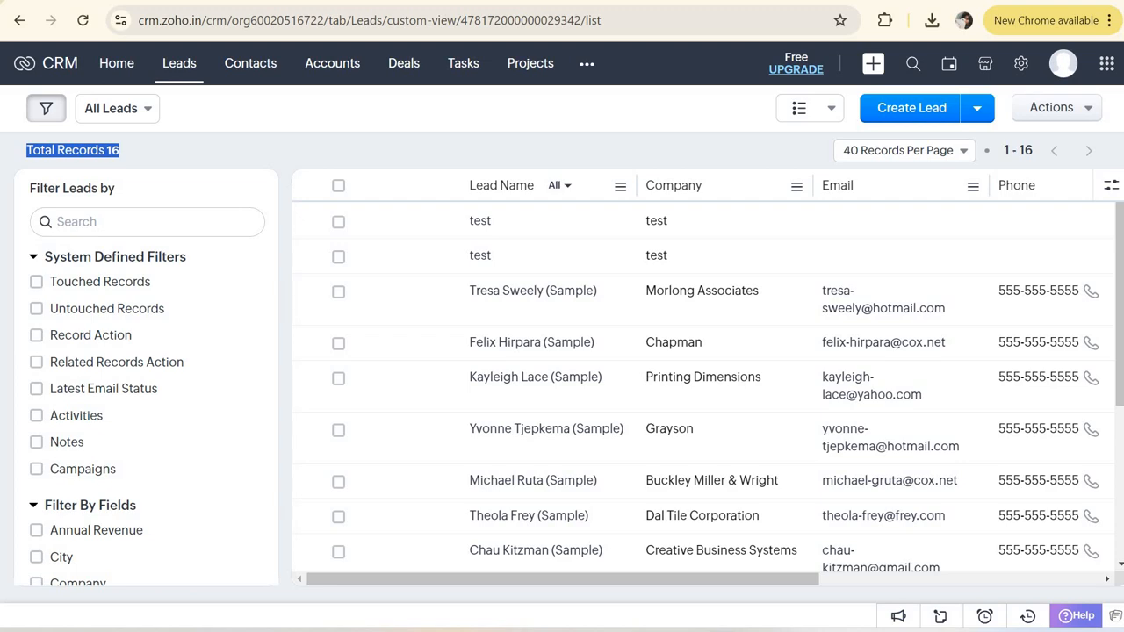
left_click(913, 3)
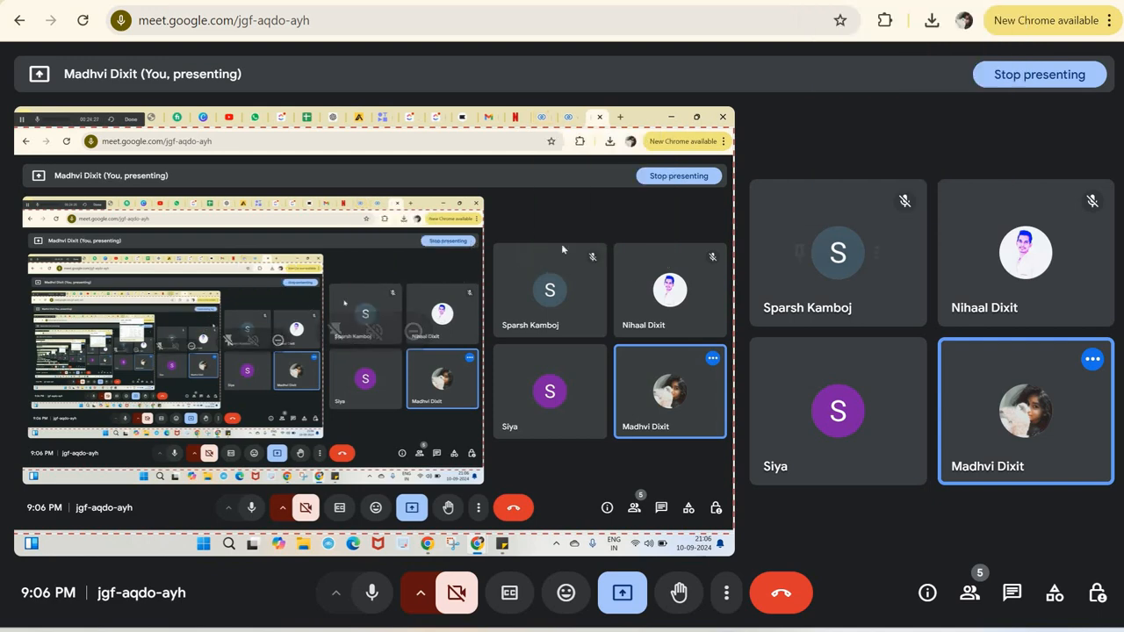
left_click(827, 0)
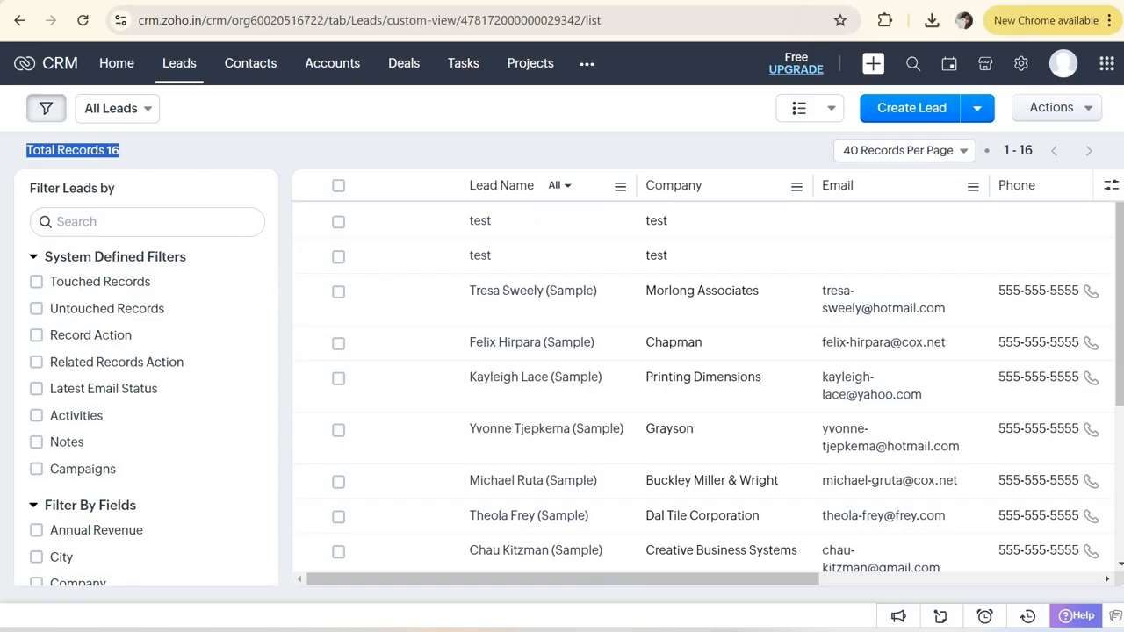
left_click(638, 144)
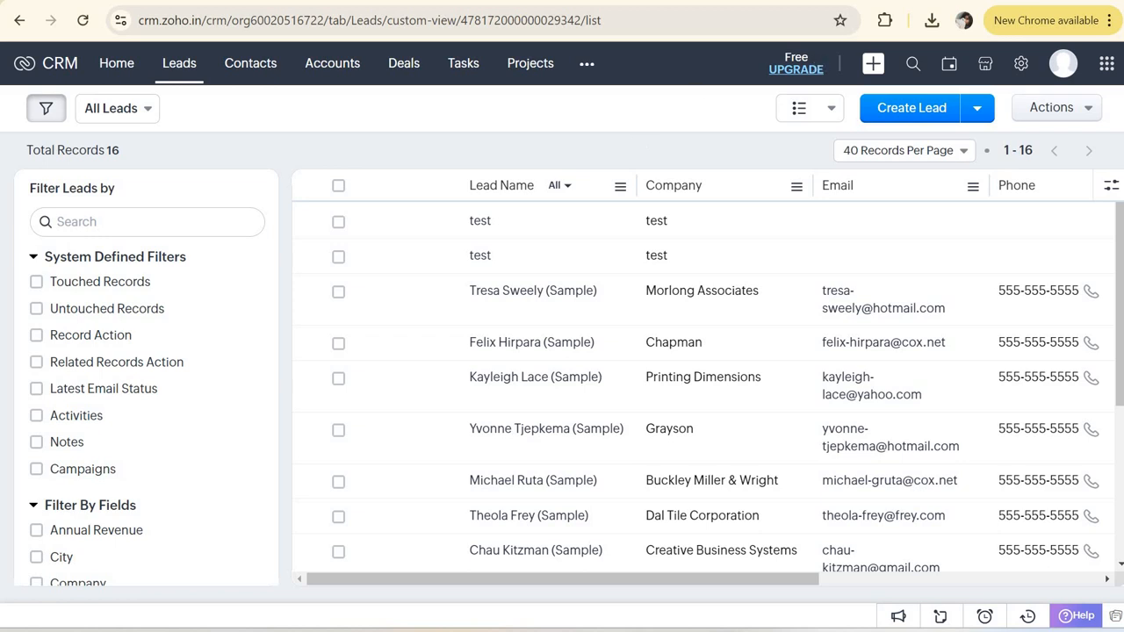
left_click(913, 1)
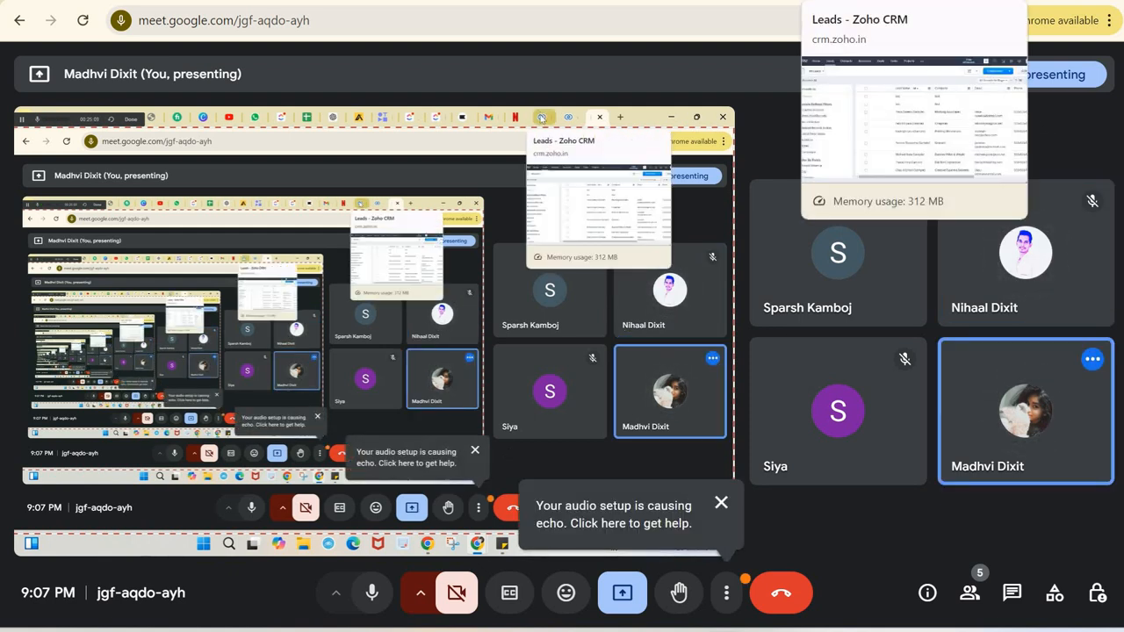
left_click(826, 2)
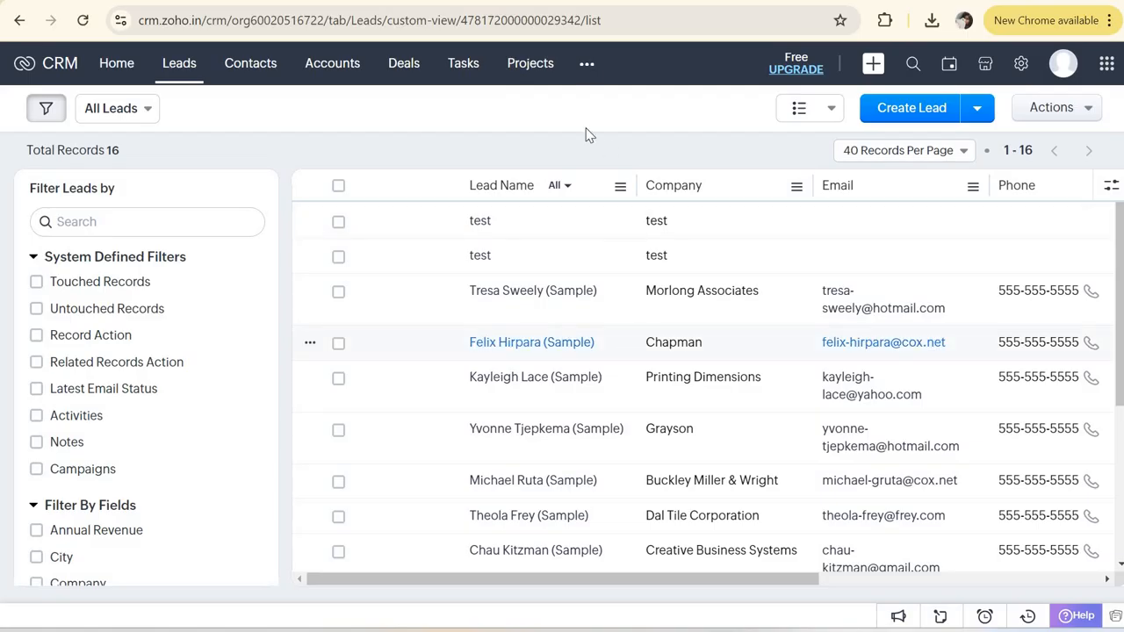
left_click(979, 114)
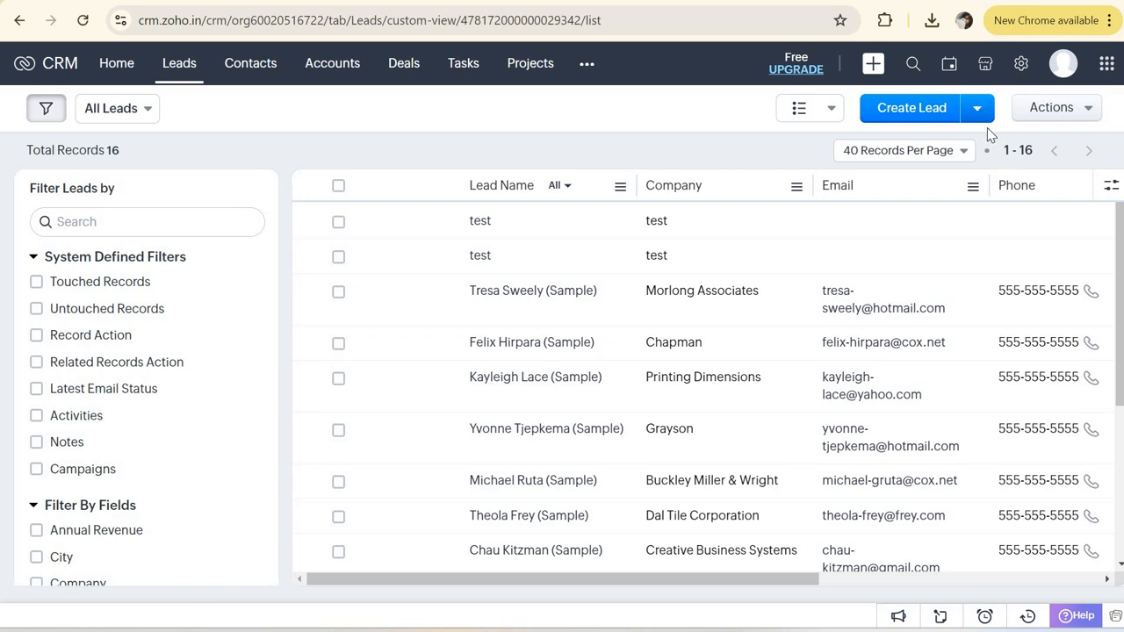
left_click(1095, 115)
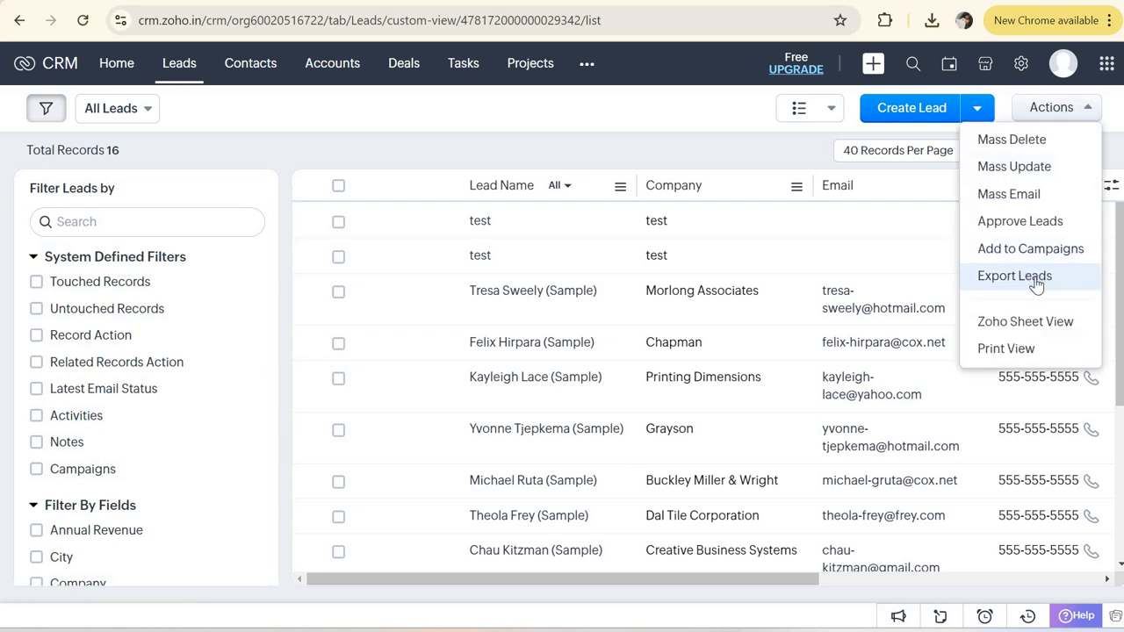
key("Up")
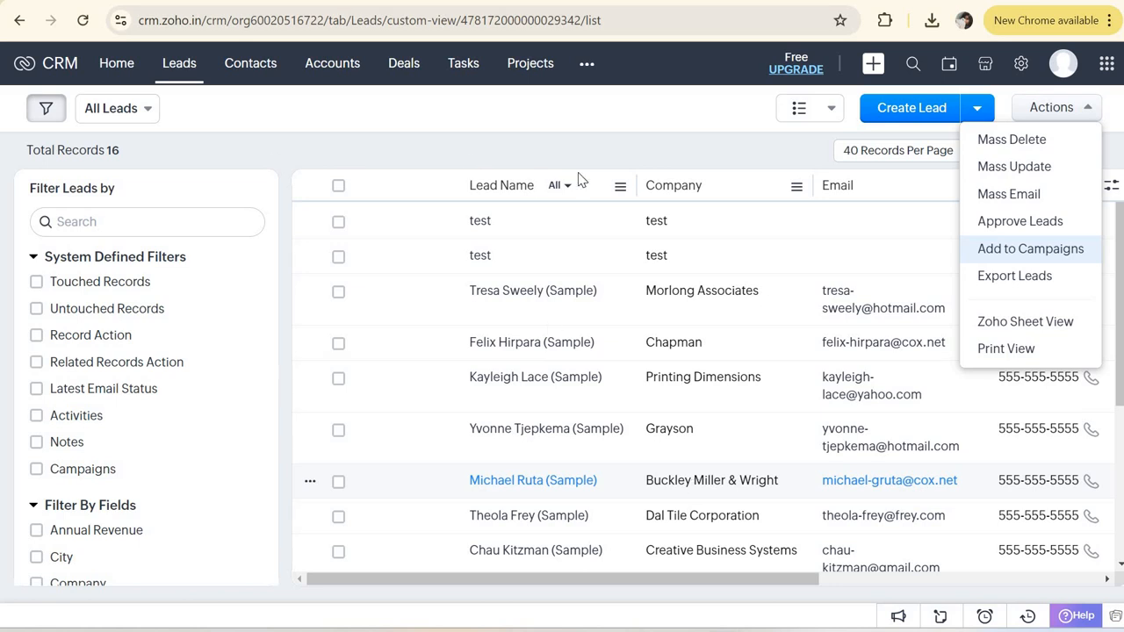
left_click(617, 165)
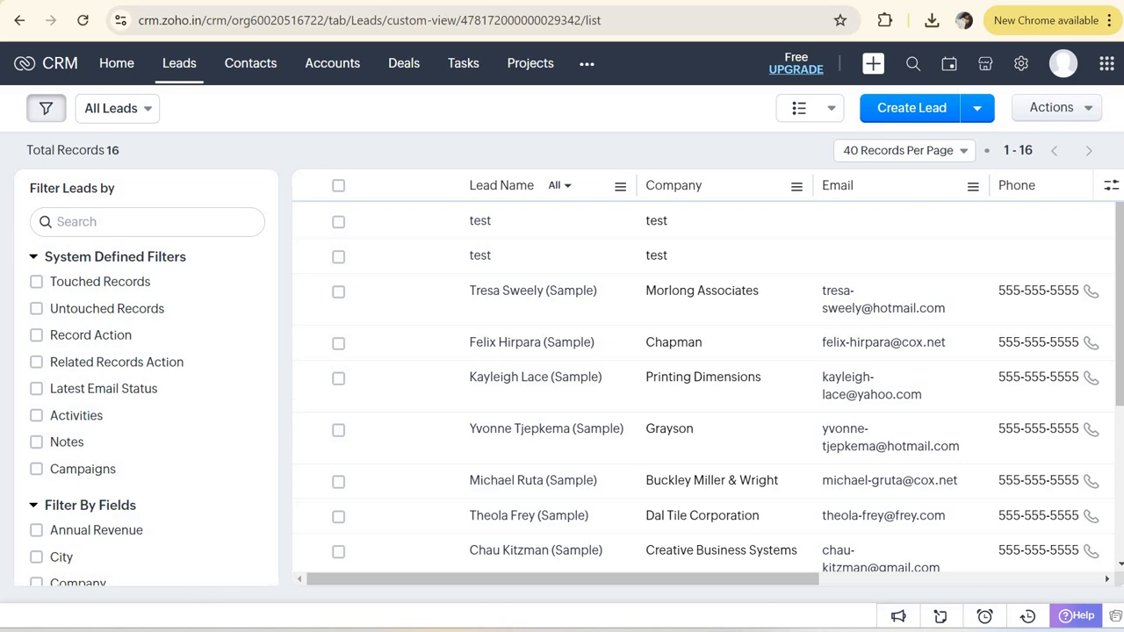
Step: Switch to File Explorer and open the exported Leads_2024_09_10 spreadsheet from the Downloads folder
left_click(227, 58)
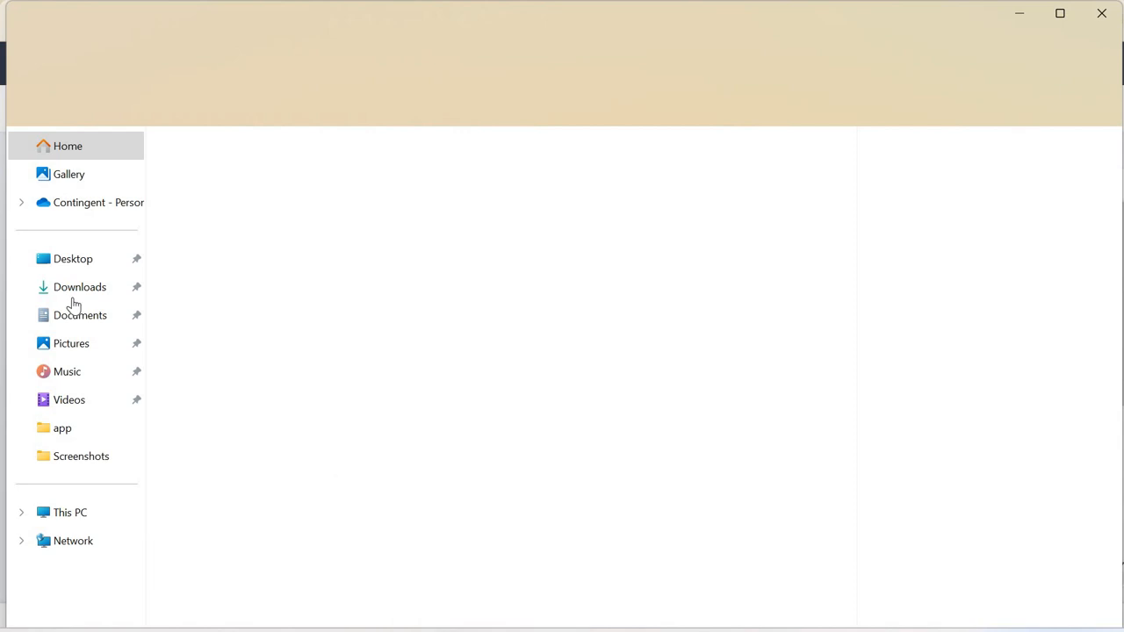
left_click(81, 287)
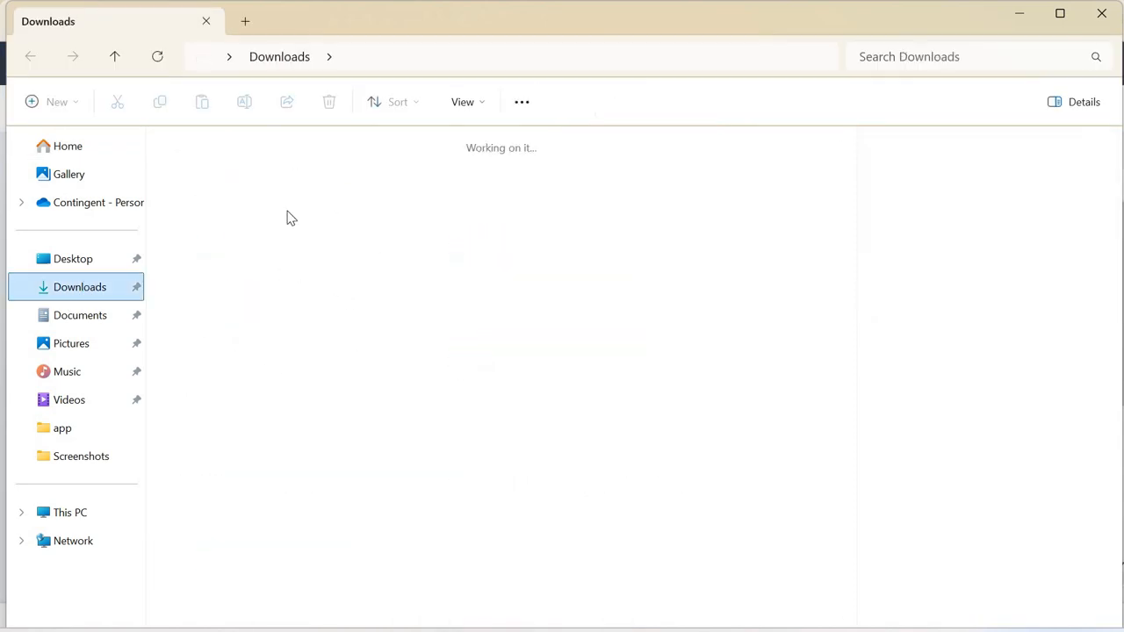
left_click(299, 211)
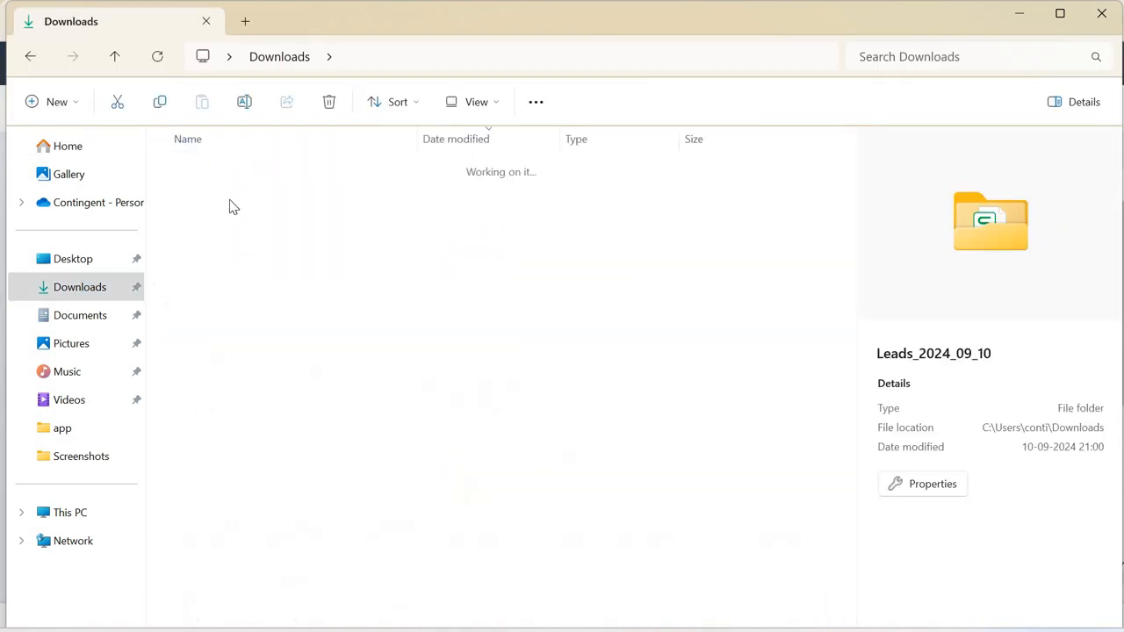
double_click(261, 201)
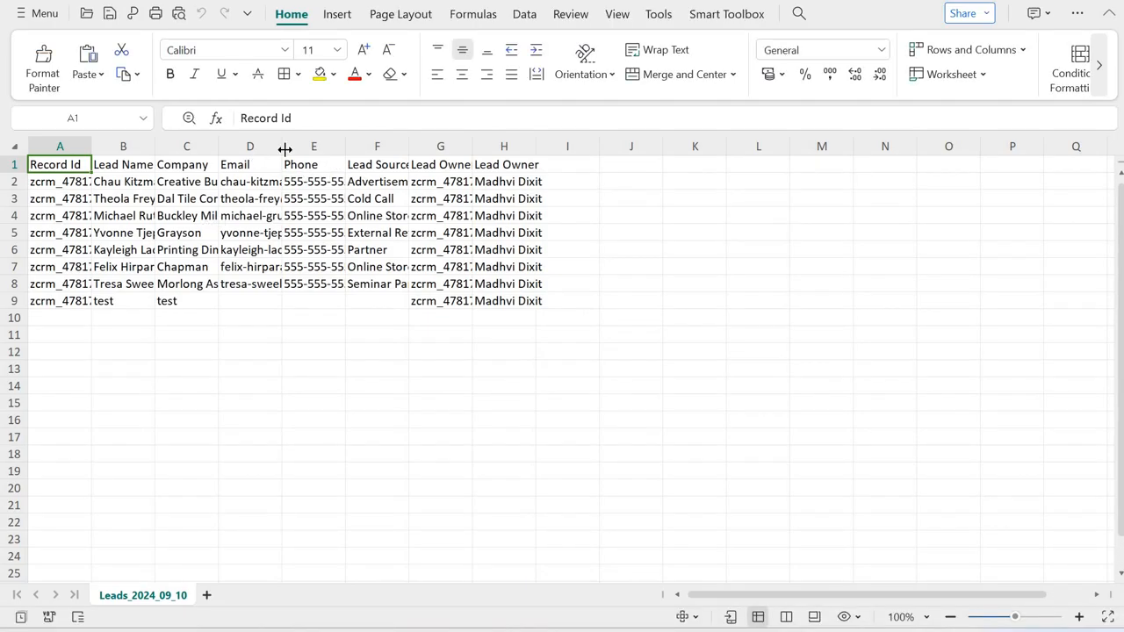
Step: Widen the Email, Phone, Lead Source, Lead Name and Company columns to read their full contents, and close the file without saving
left_click_drag(285, 149, 417, 146)
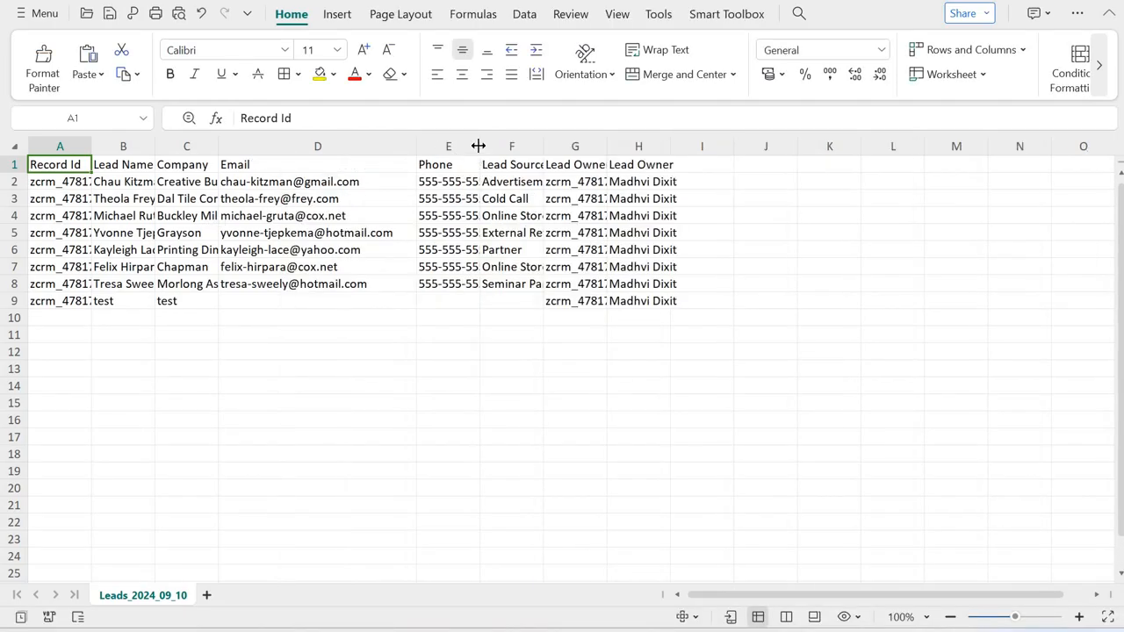
double_click(479, 146)
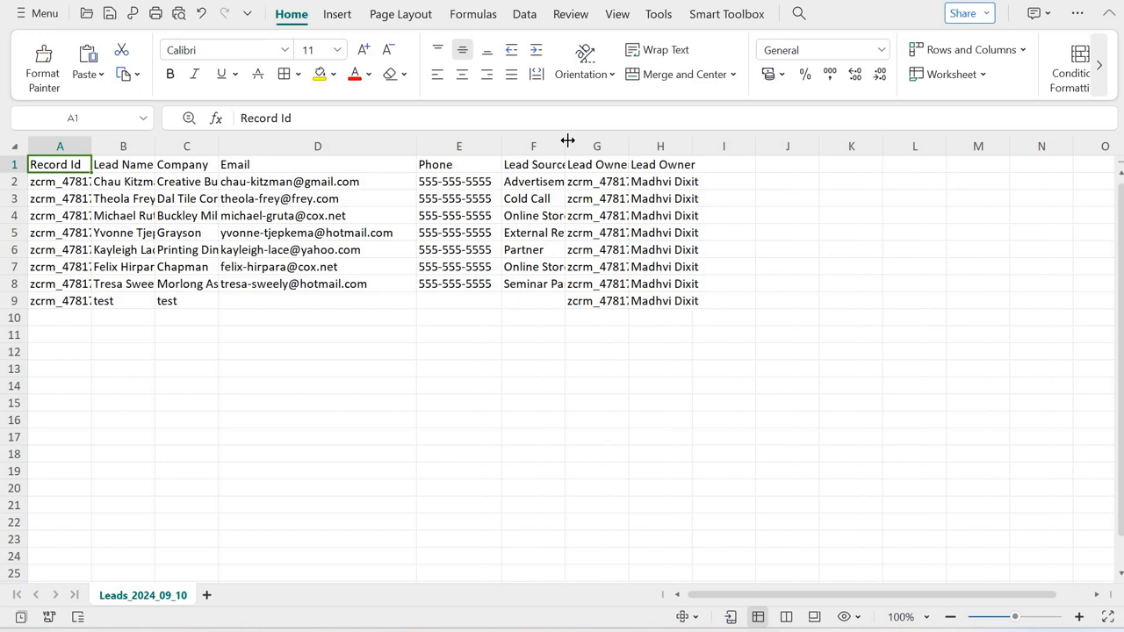
double_click(567, 146)
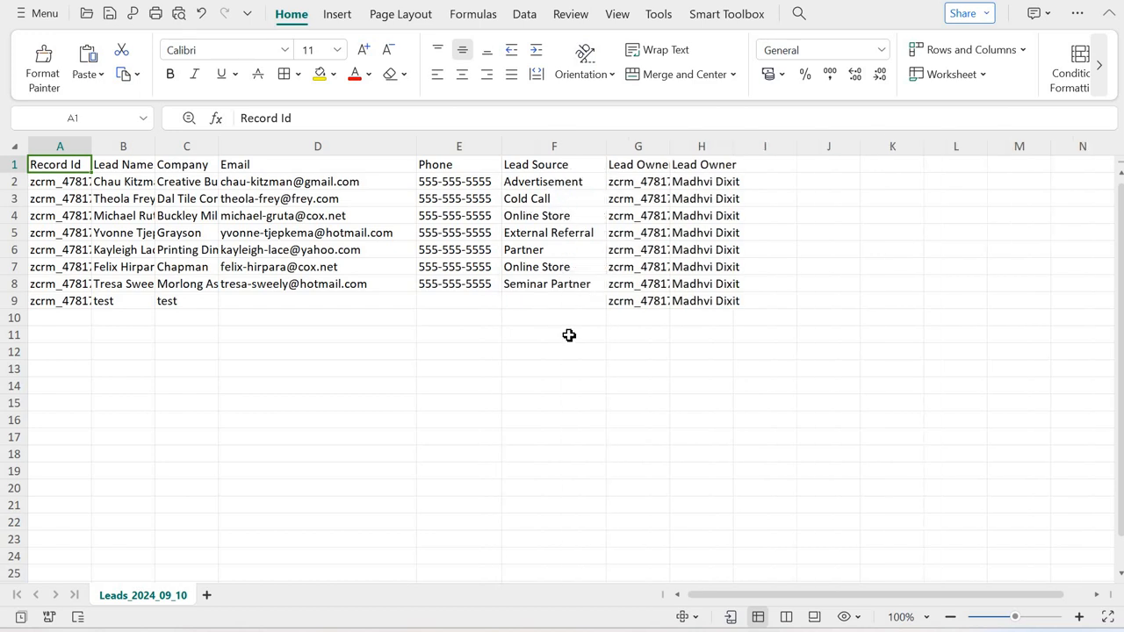
double_click(154, 146)
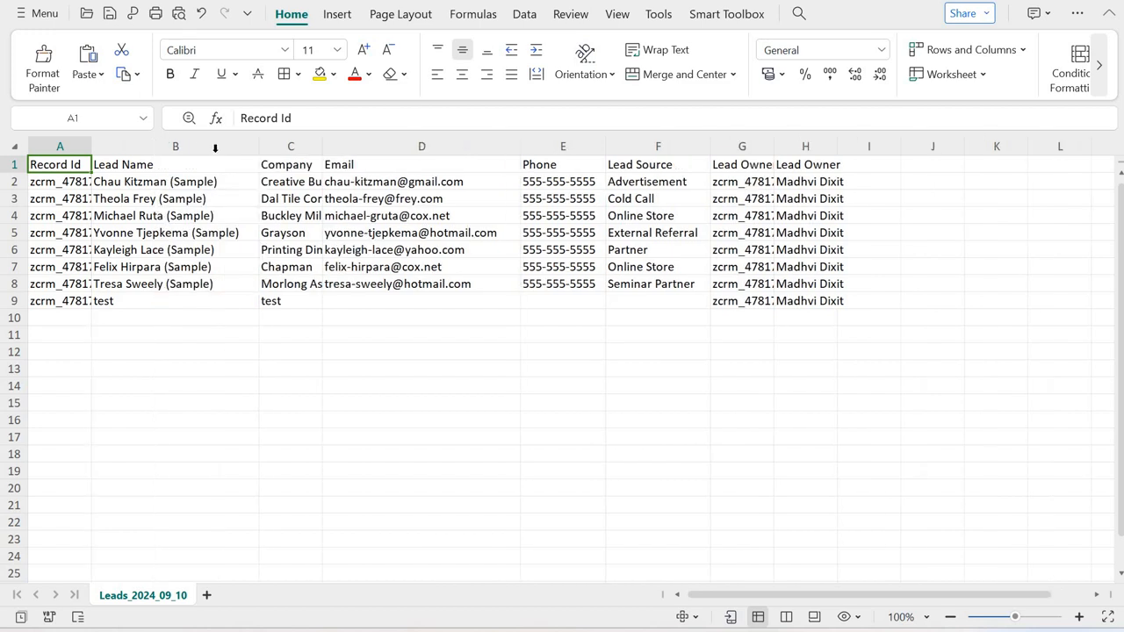
double_click(322, 146)
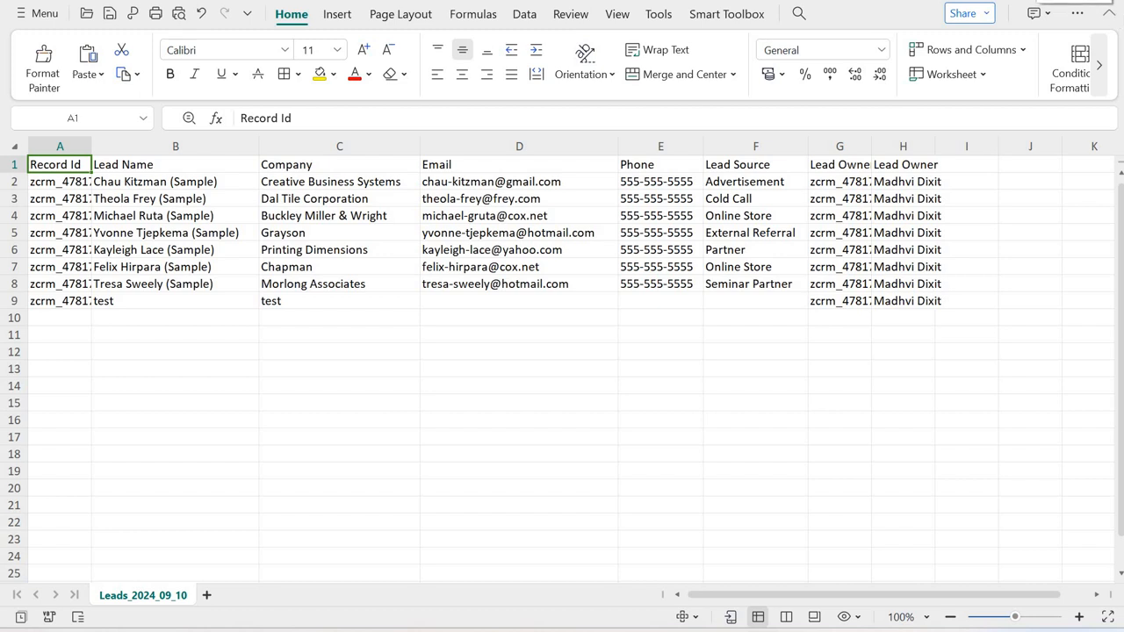
key("alt+F4")
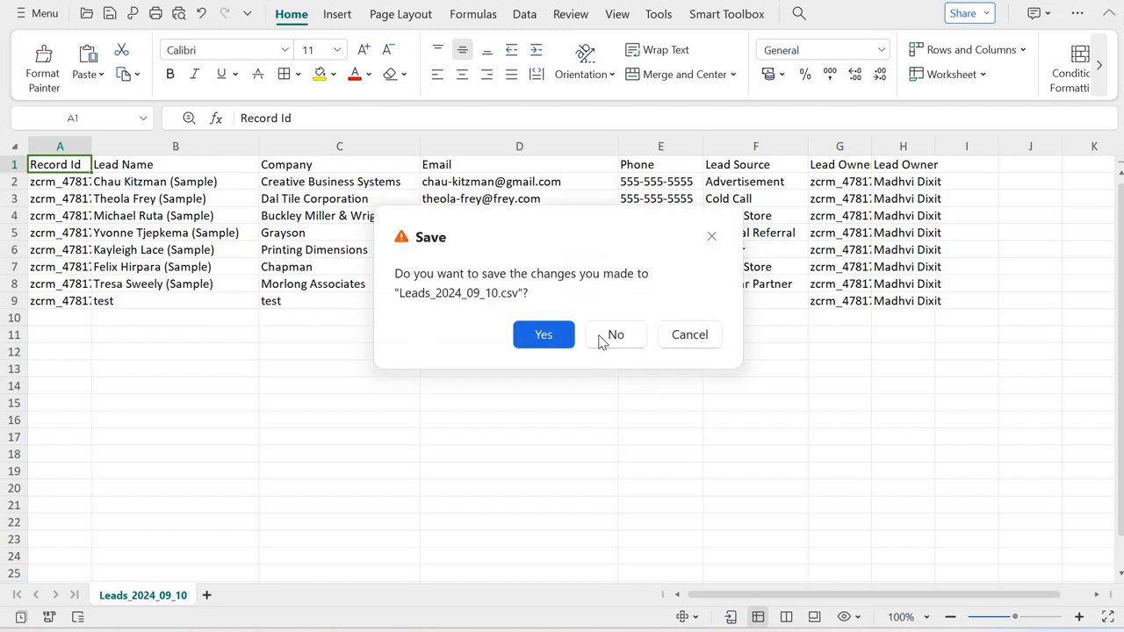
left_click(607, 339)
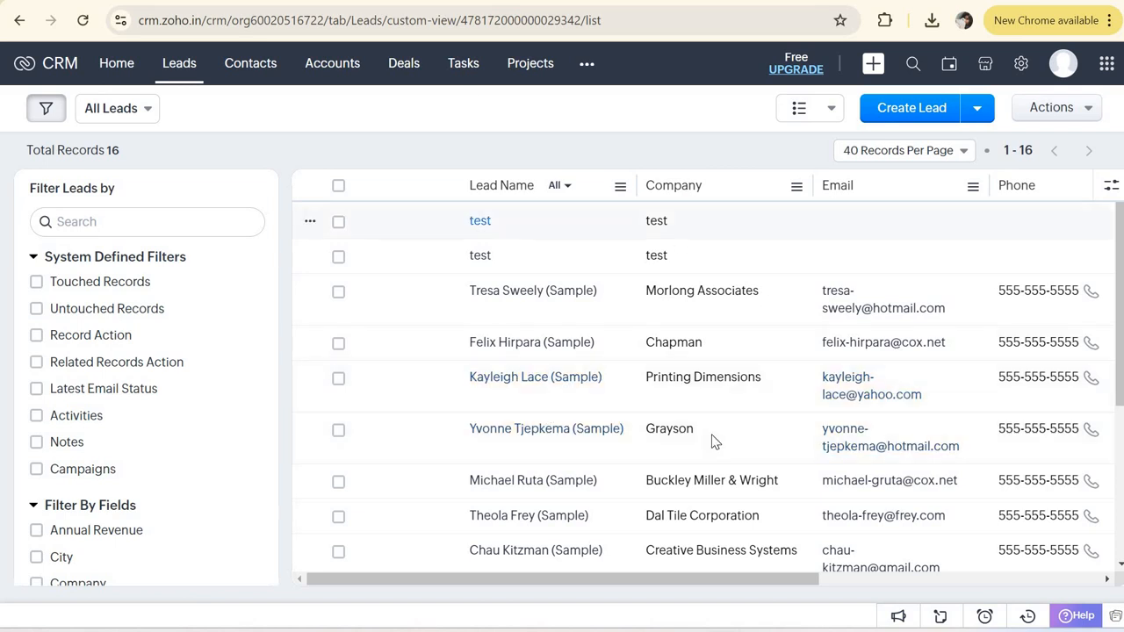
Step: Examine the rows and columns of the CRM leads list against the contents of the imported file
scroll(714, 442, "down", 5)
scroll(713, 441, "up", 5)
scroll(982, 370, "right", 3)
scroll(982, 371, "right", 3)
scroll(982, 371, "left", 2)
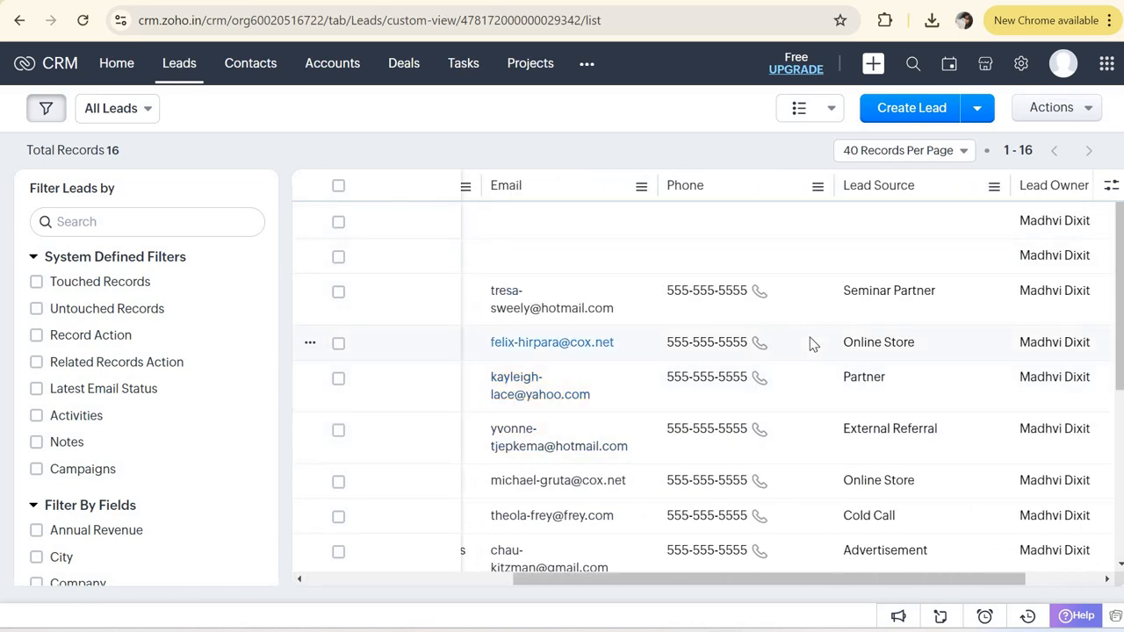
scroll(811, 343, "left", 3)
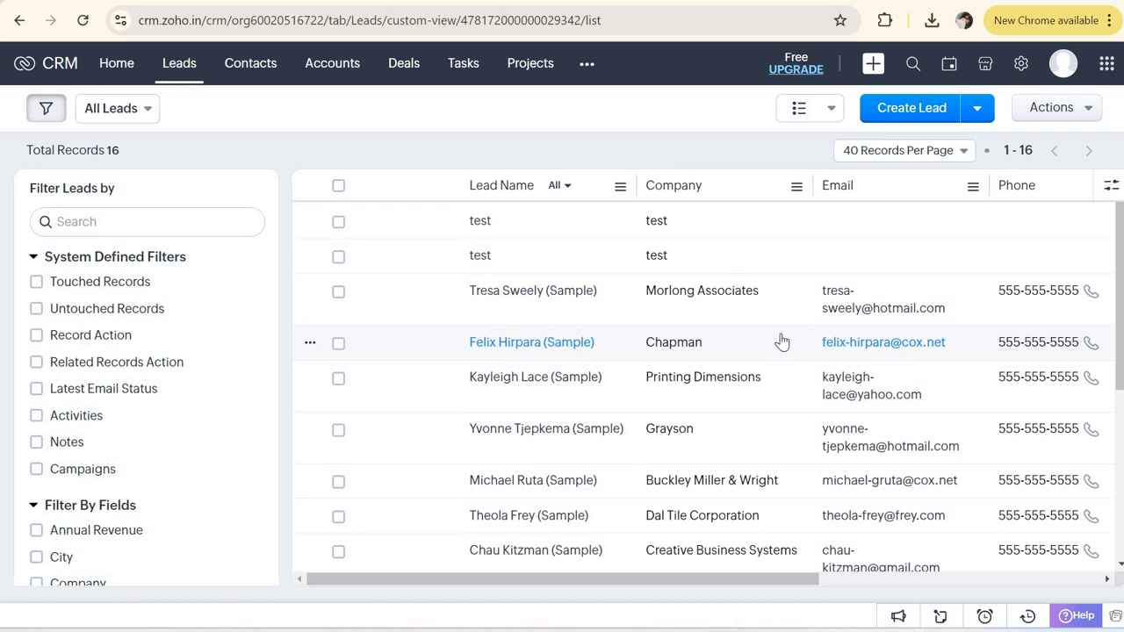
Step: Open the imported test lead, read its Lead Information details, and return to the leads list
scroll(765, 272, "right", 3)
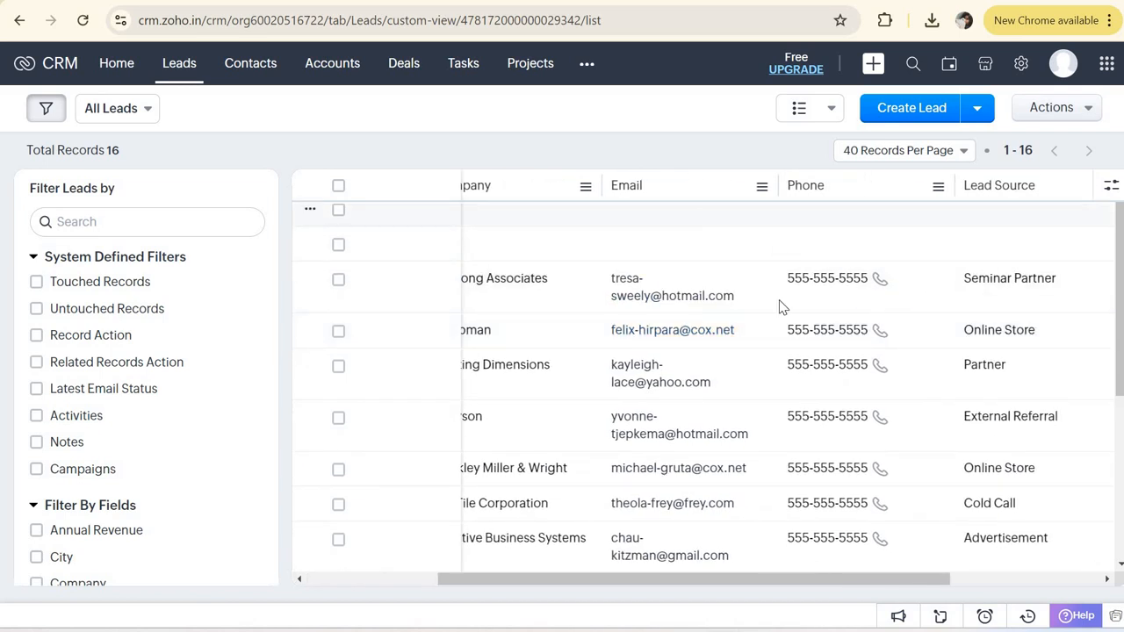
left_click(713, 475)
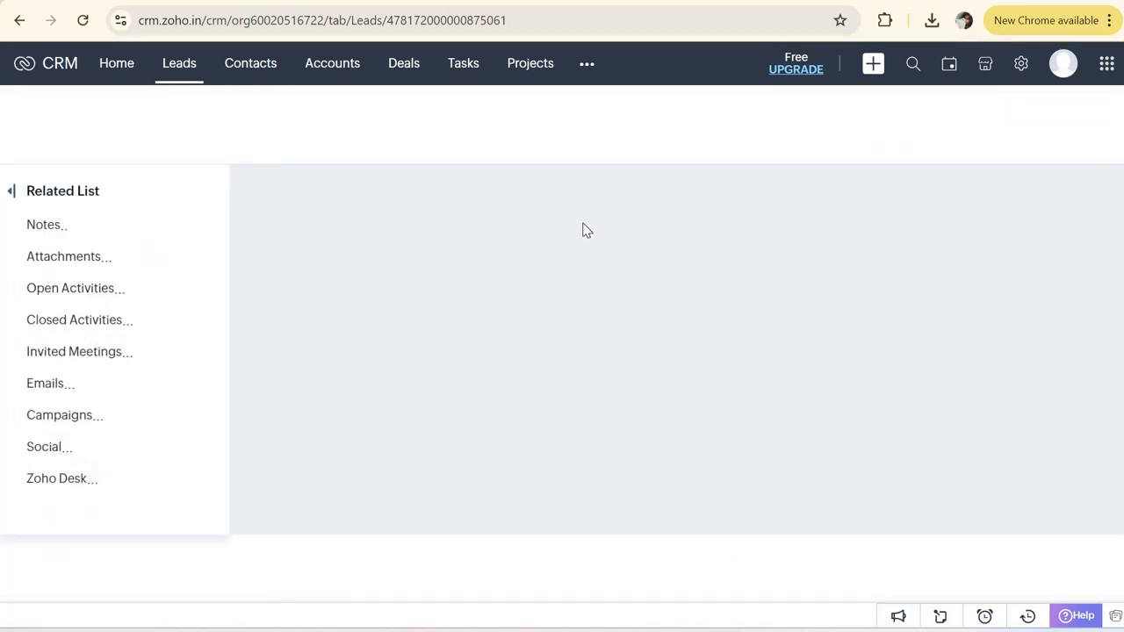
scroll(504, 384, "down", 2)
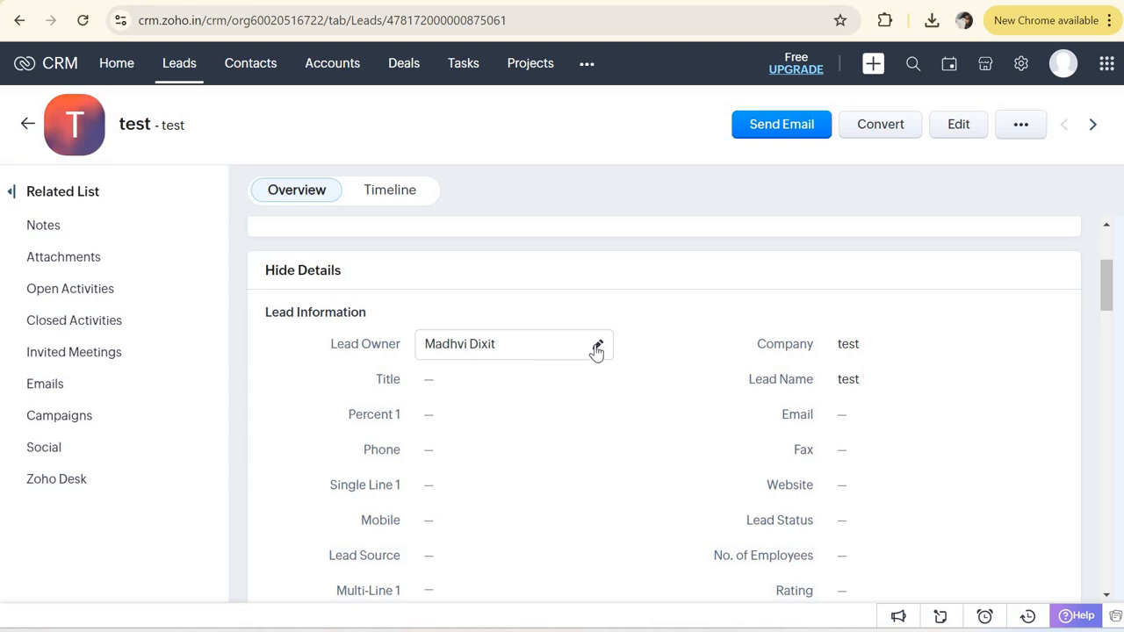
left_click(180, 64)
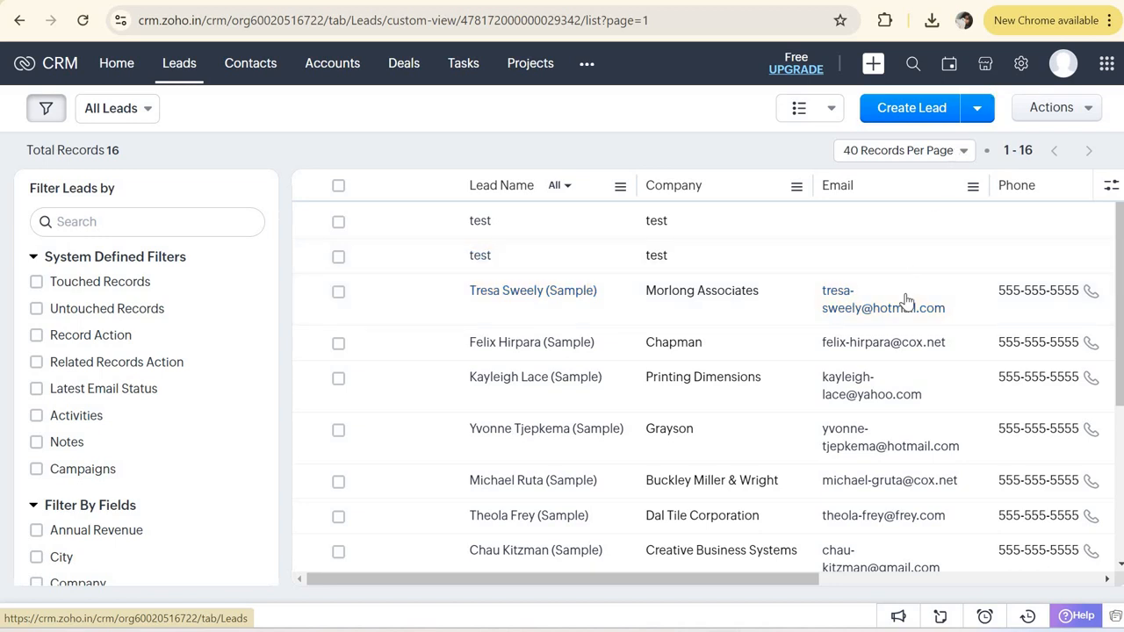
left_click(936, 146)
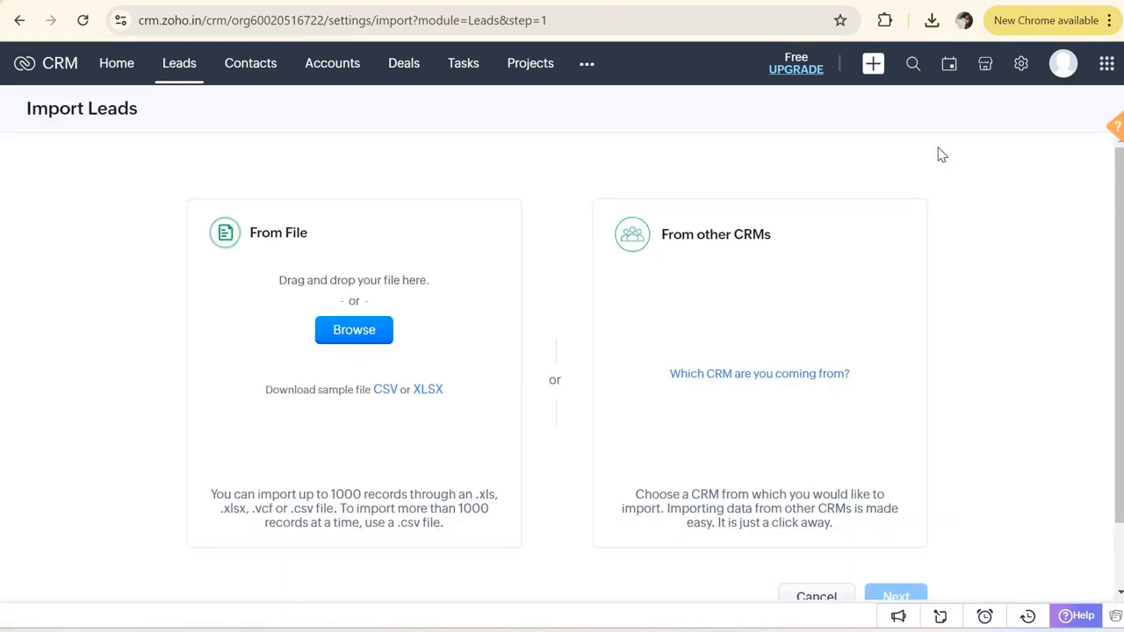
left_click(367, 336)
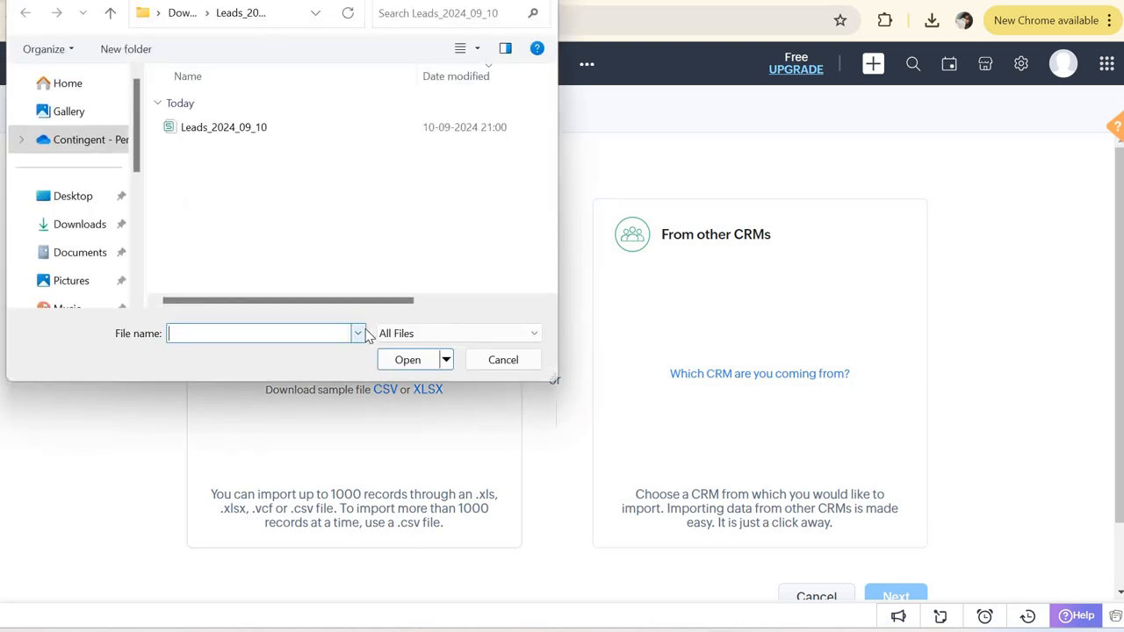
double_click(314, 130)
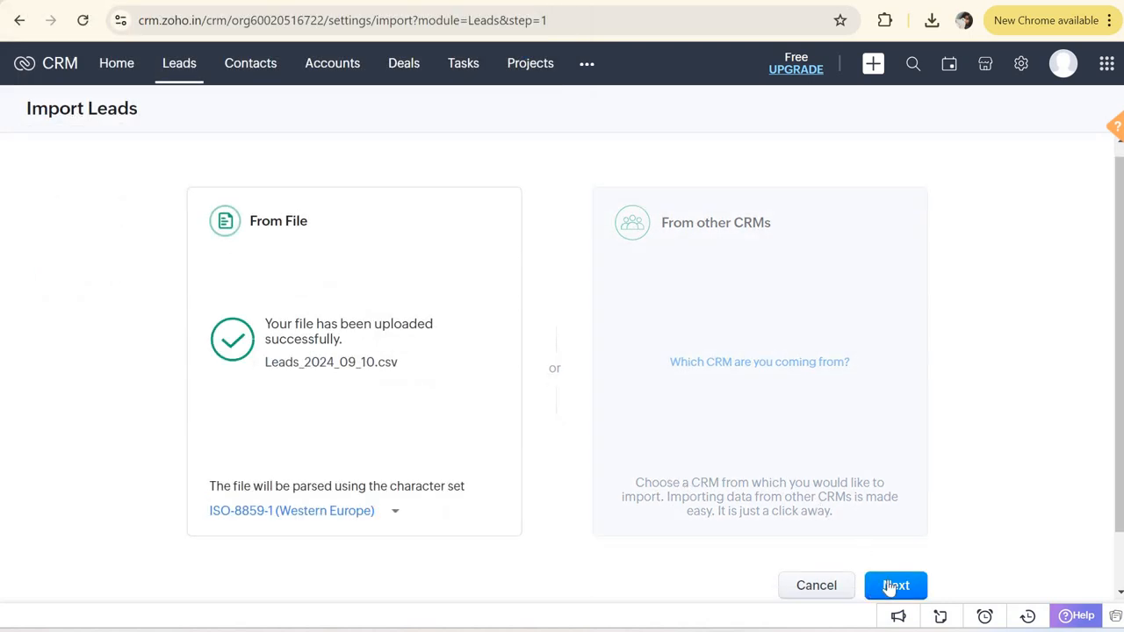
left_click(893, 586)
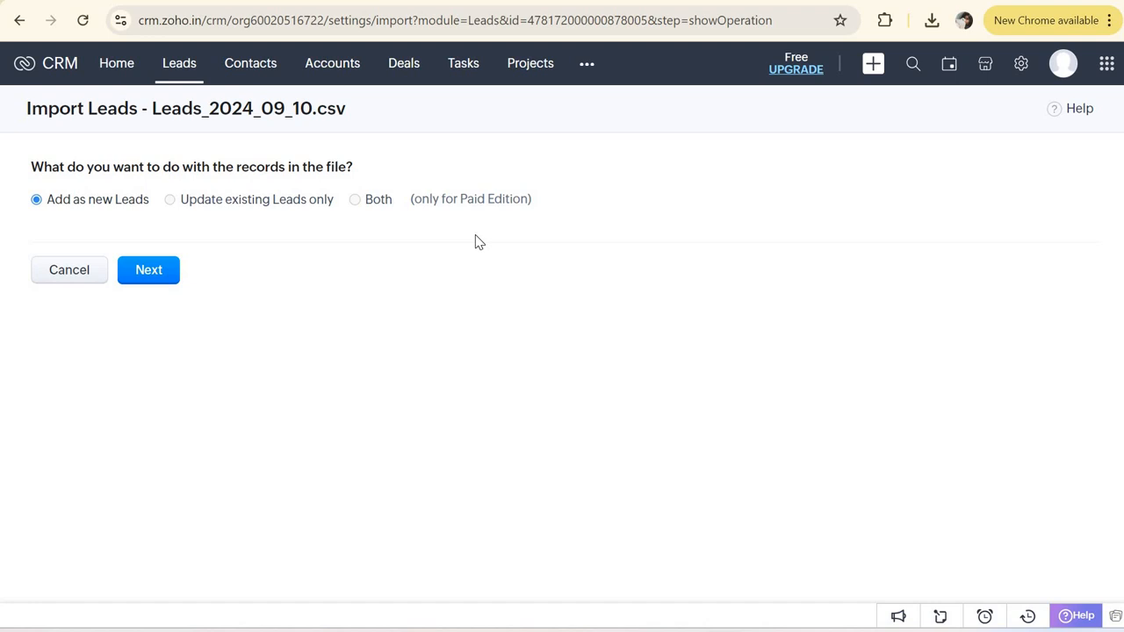
left_click(149, 202)
left_click_drag(150, 202, 48, 211)
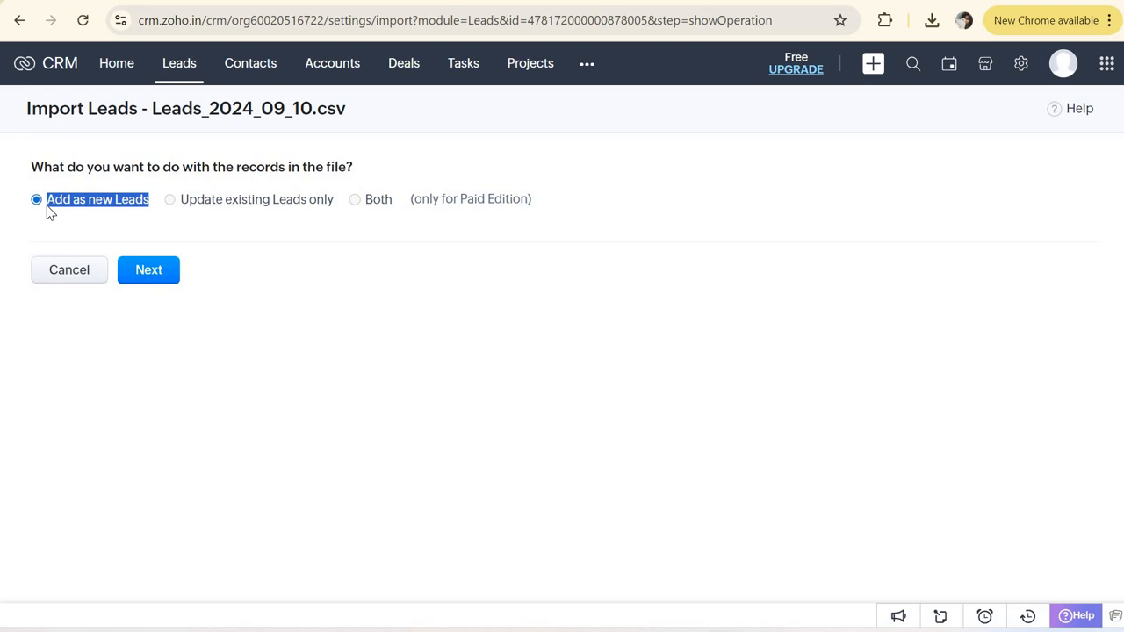
left_click(167, 219)
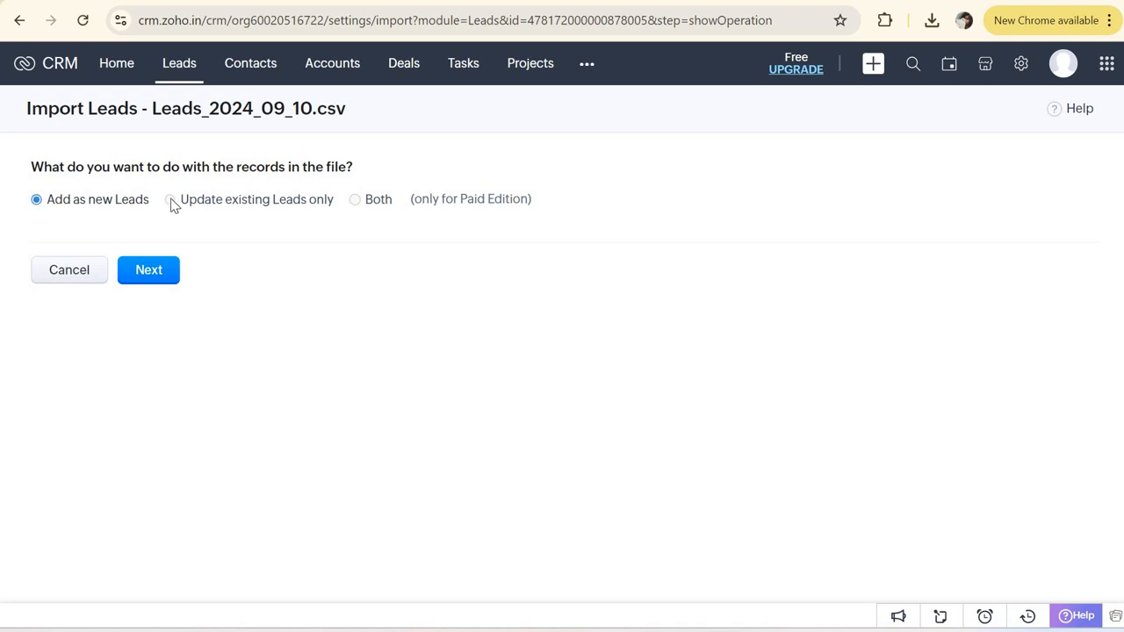
left_click(77, 271)
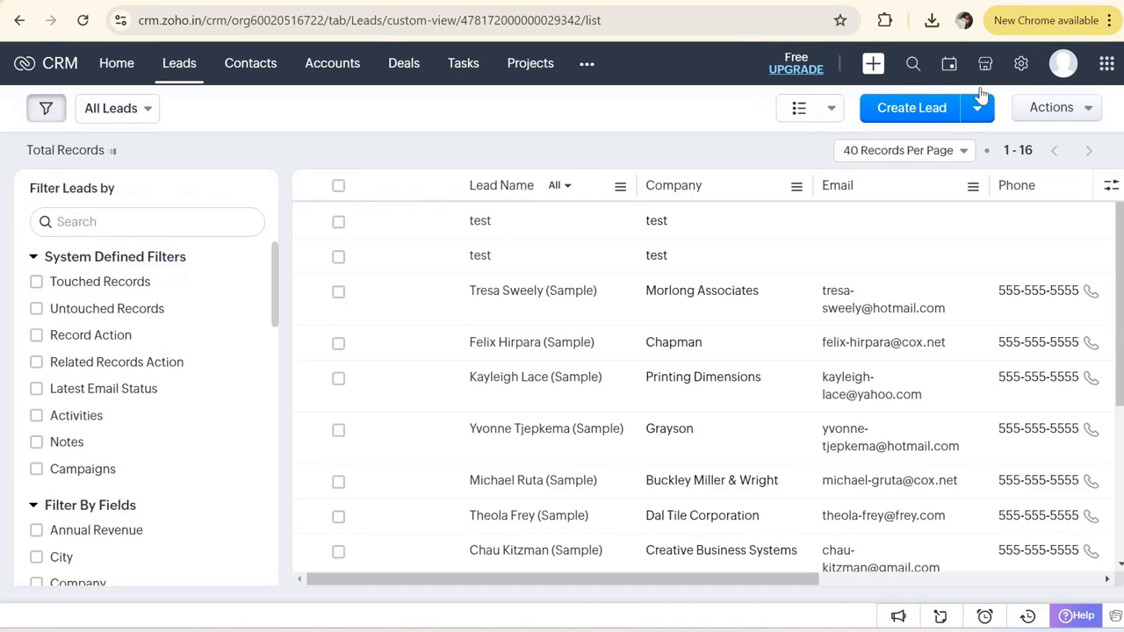
Step: Start a new leads import from file and upload Leads_2024_09_10.csv
left_click(977, 109)
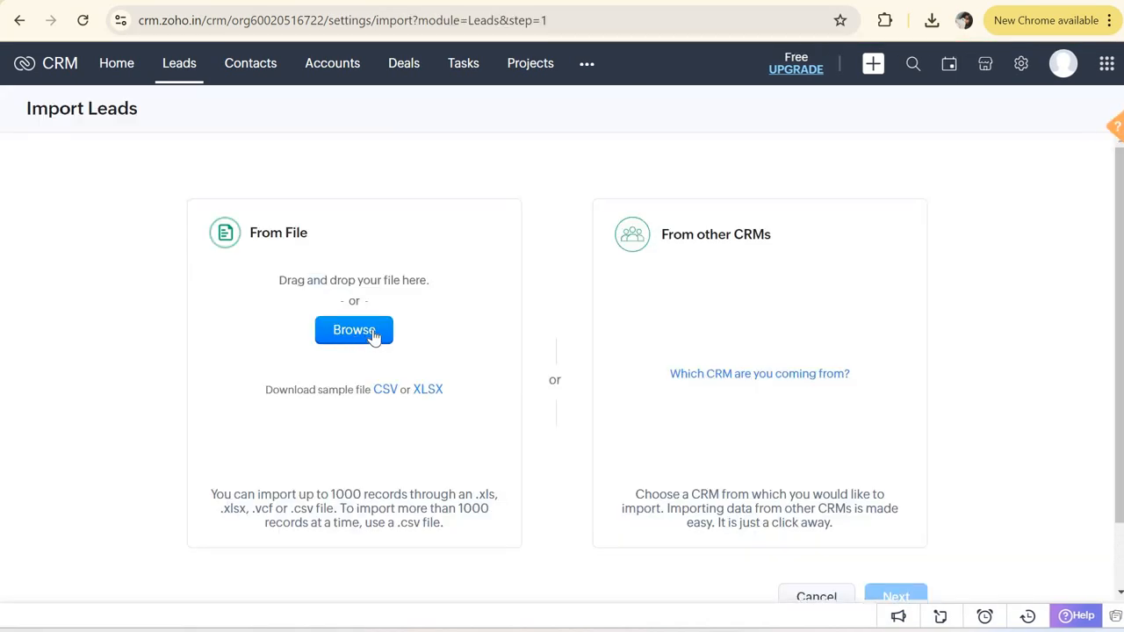
left_click(373, 335)
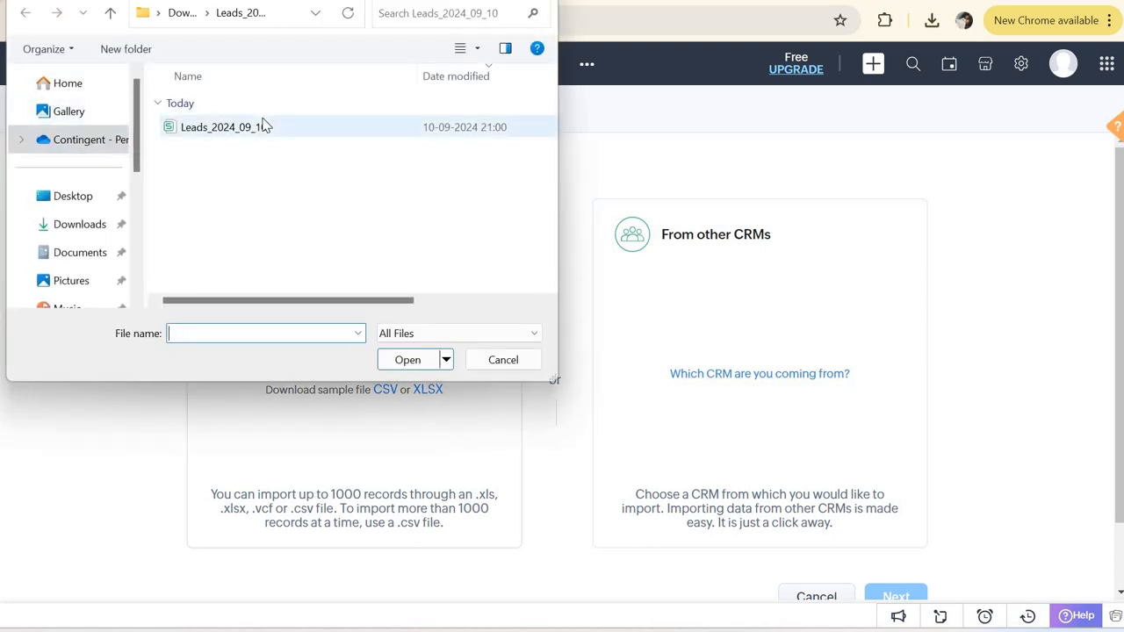
double_click(264, 119)
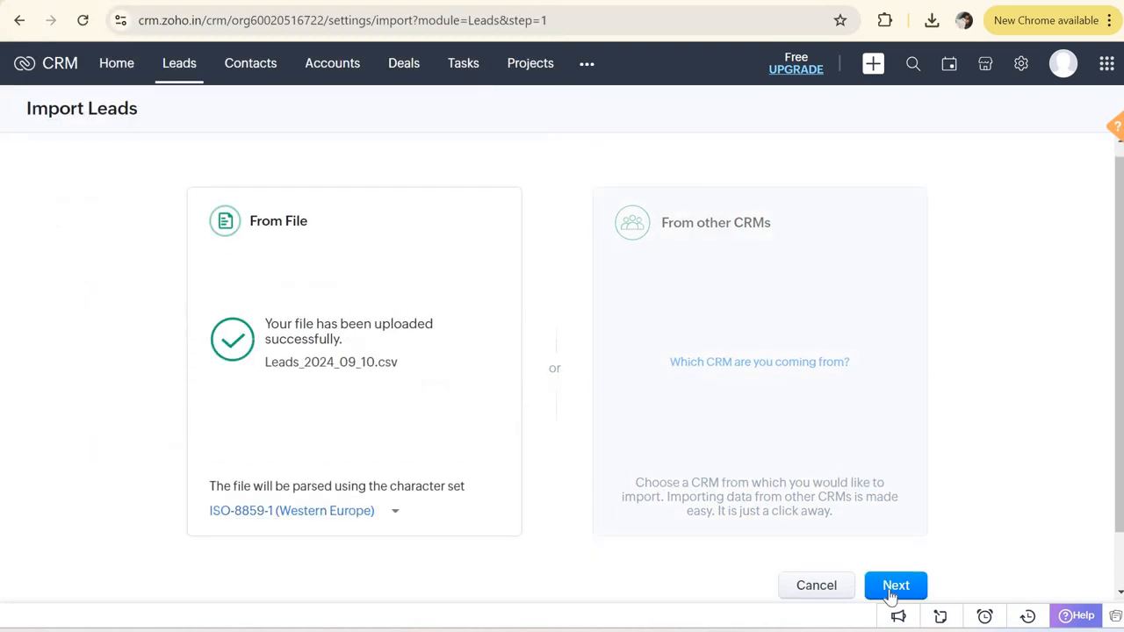
left_click(892, 591)
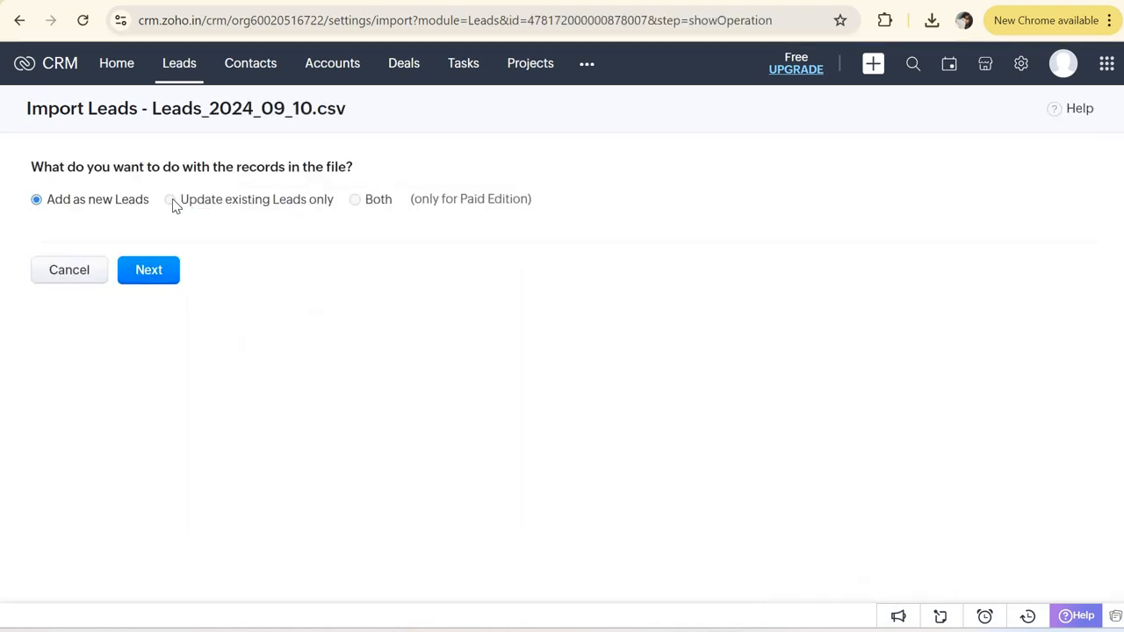
Step: Keep the import set to Add as new Leads and continue to the field mapping
triple_click(346, 182)
left_click(451, 218)
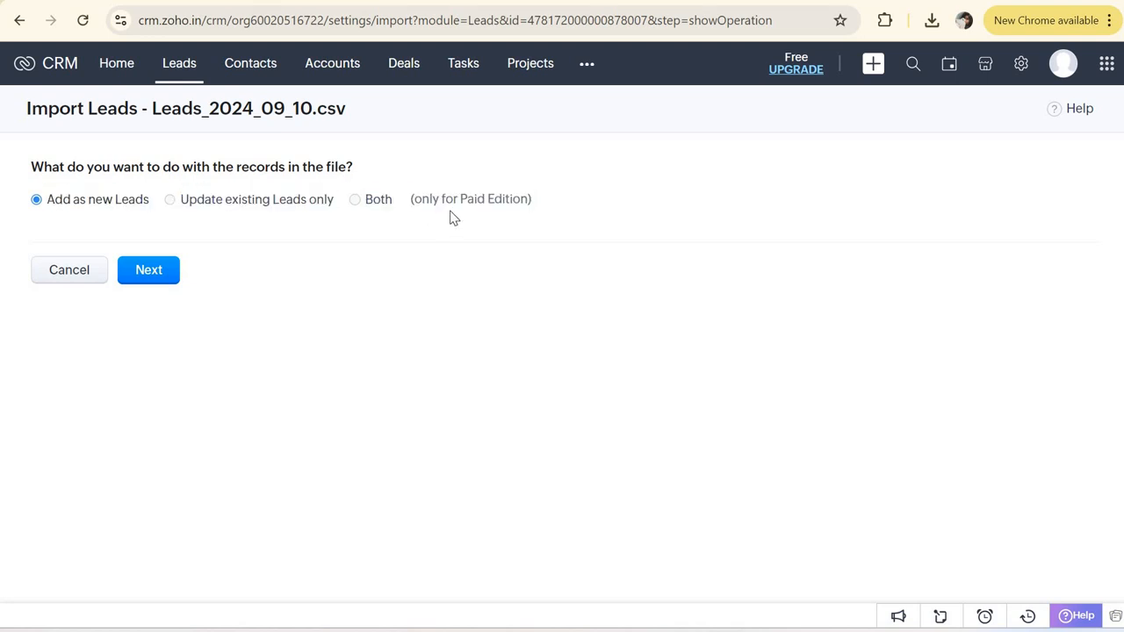
left_click(356, 201, "shift")
left_click(26, 214)
left_click(149, 269)
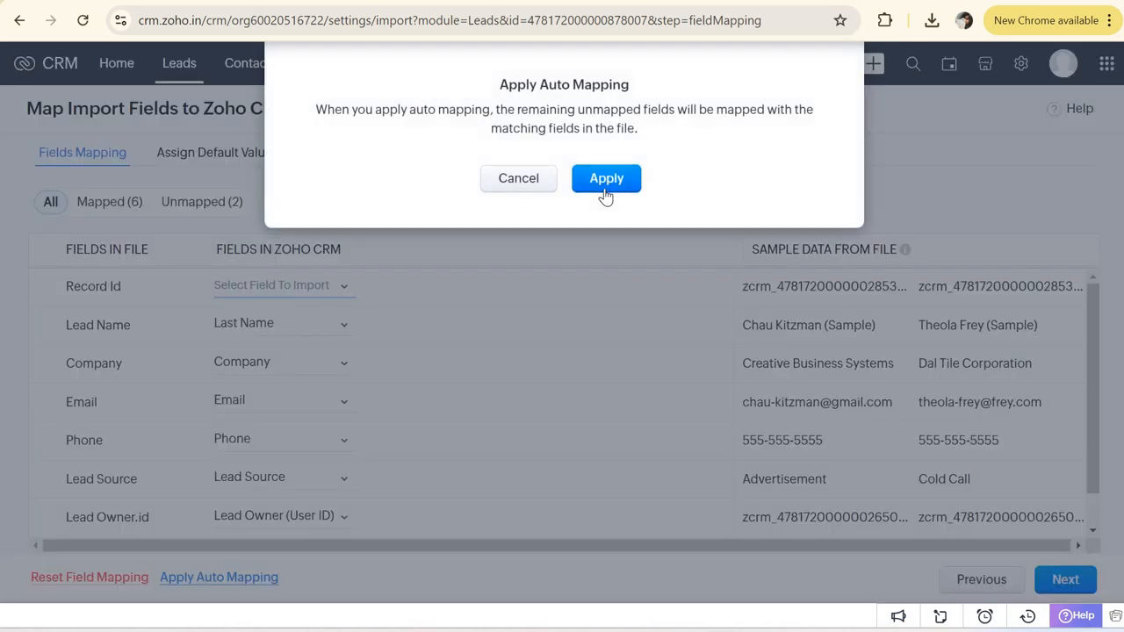
Step: Cancel auto mapping, review the mapped and unmapped fields, and continue with Record Id and Lead Owner left unmapped
key("Escape")
left_click(109, 202)
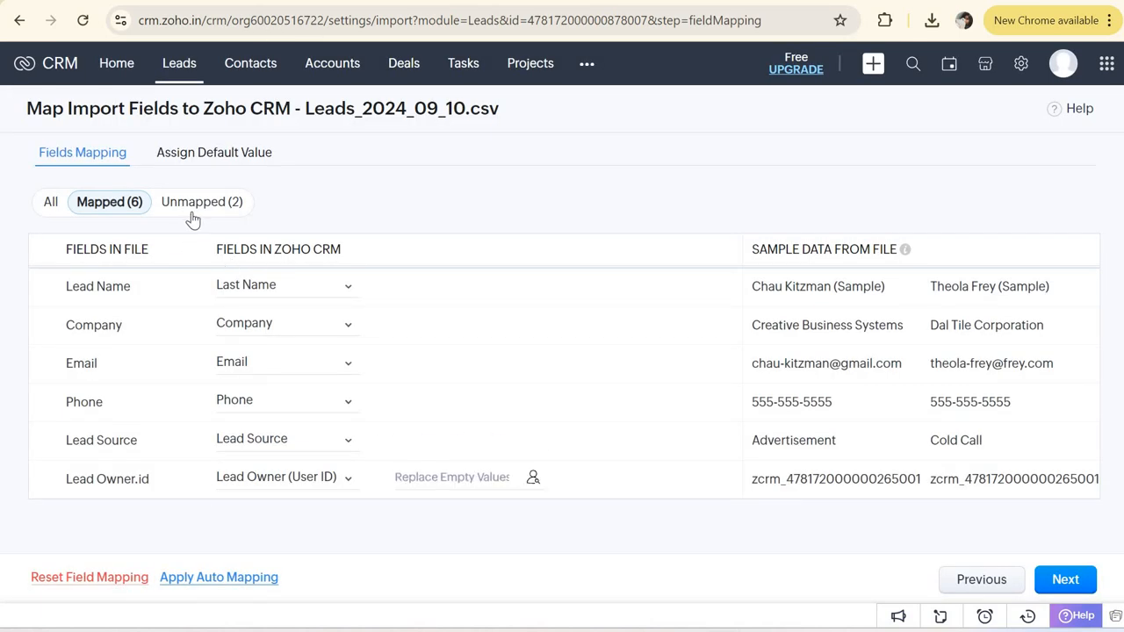
left_click(204, 209)
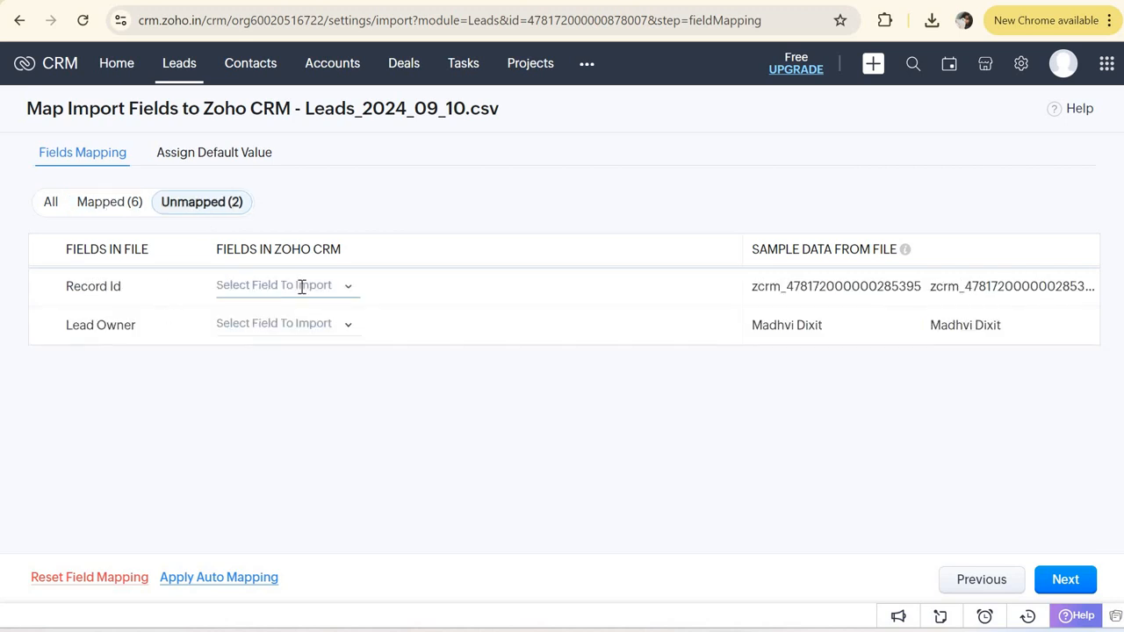
left_click(1066, 580)
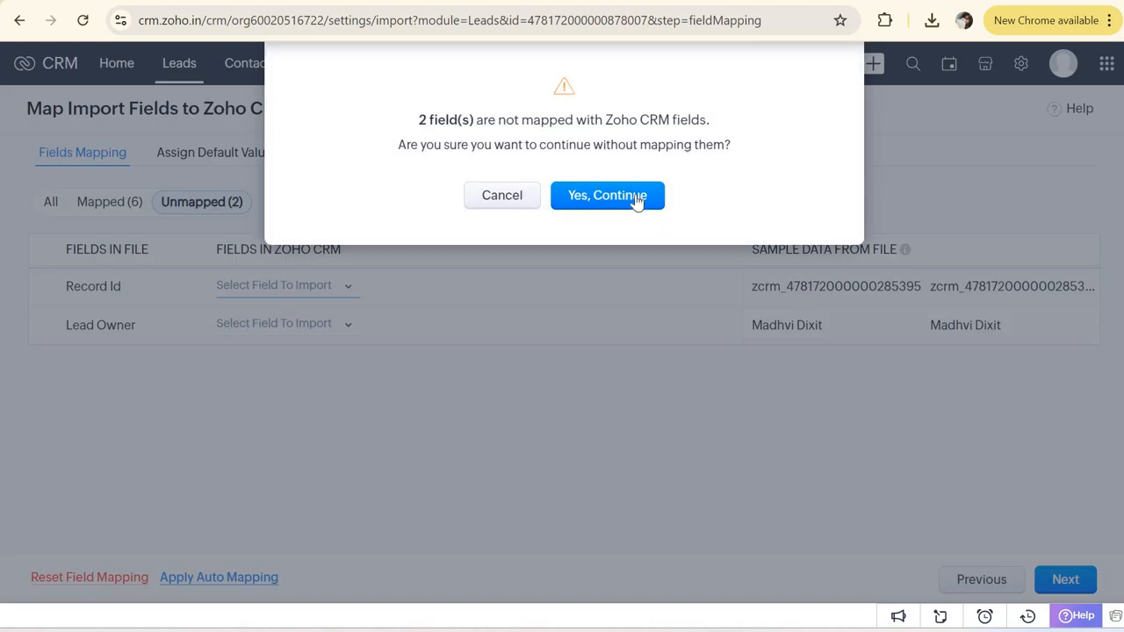
left_click(638, 198)
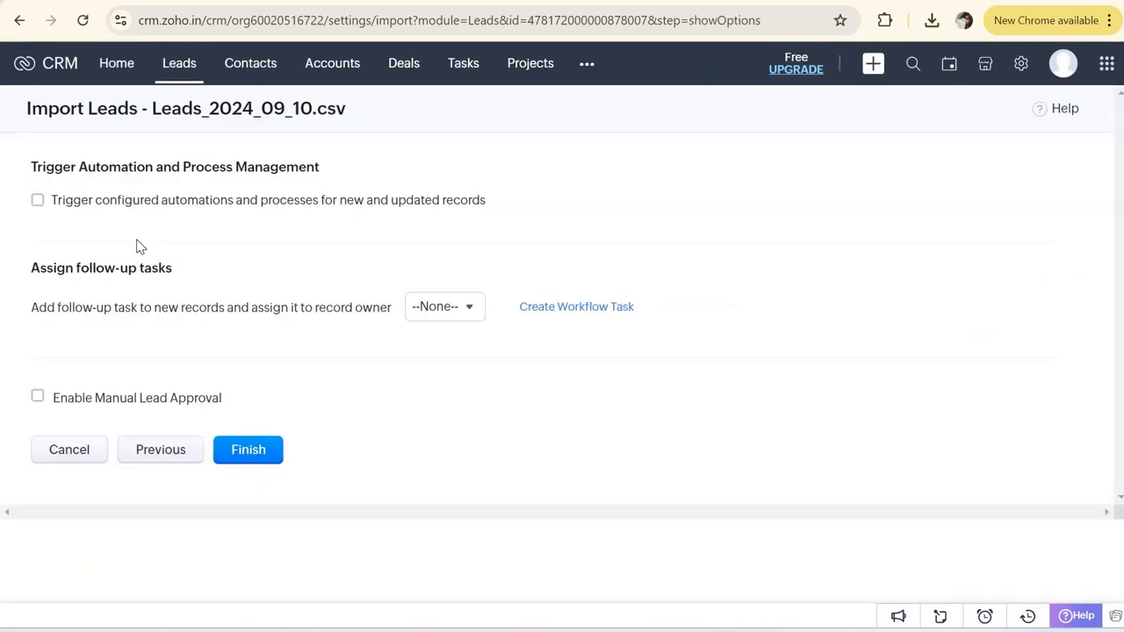
Step: Finish the leads import with automation triggers, follow-up task and manual lead approval left off, and acknowledge the scheduling notice
left_click_drag(32, 160, 187, 362)
left_click(206, 379)
left_click_drag(36, 155, 32, 152)
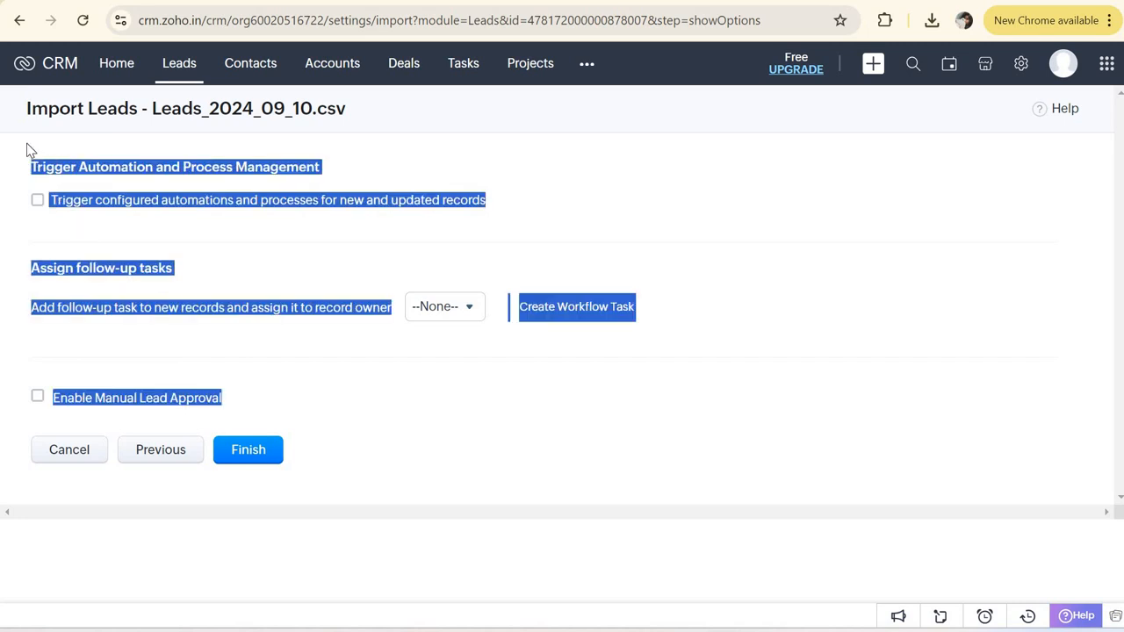
left_click(416, 585)
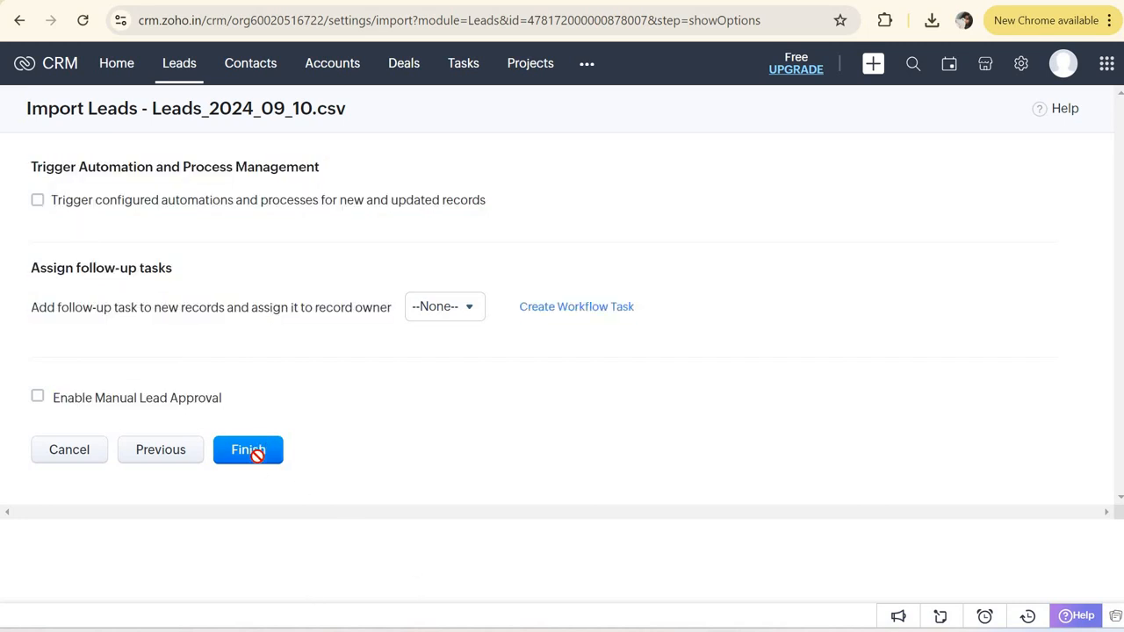
left_click(258, 455)
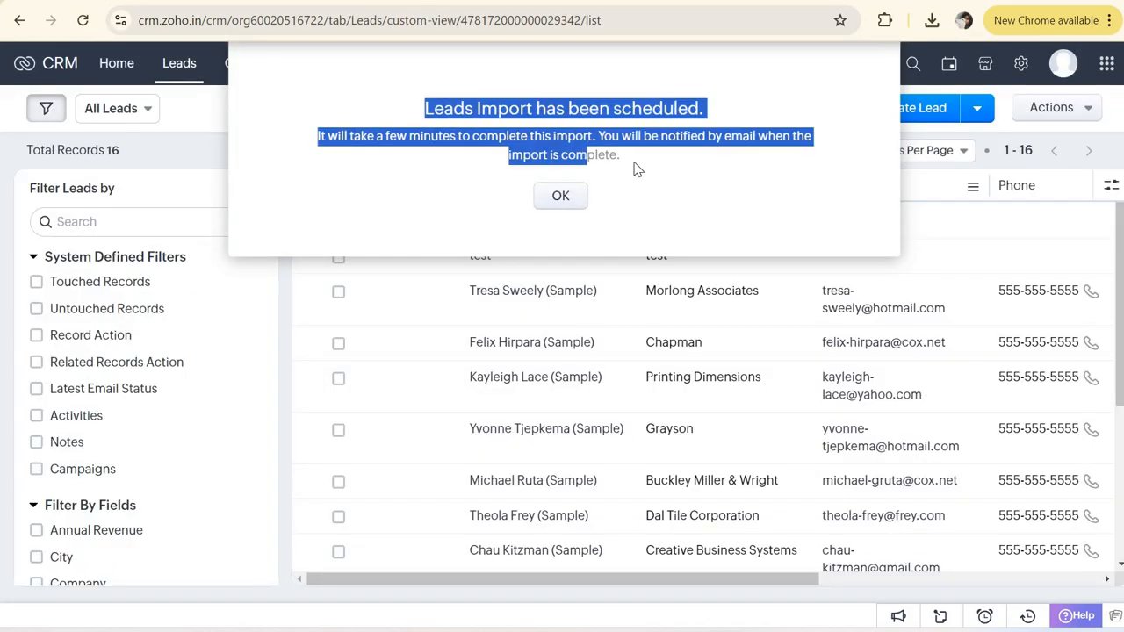
mouse_move(632, 170)
left_mouse_down()
mouse_move(592, 156)
mouse_move(635, 167)
left_mouse_up()
left_click(559, 197)
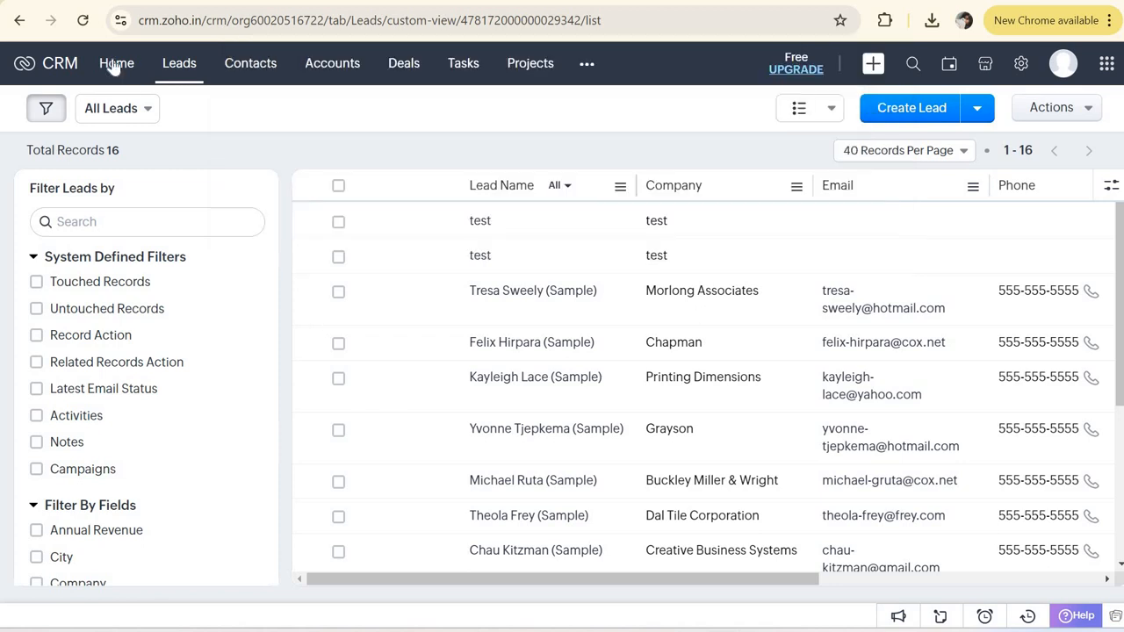
Step: Check the total record count, reload the leads list once the import completes, and check the count again
triple_click(26, 156)
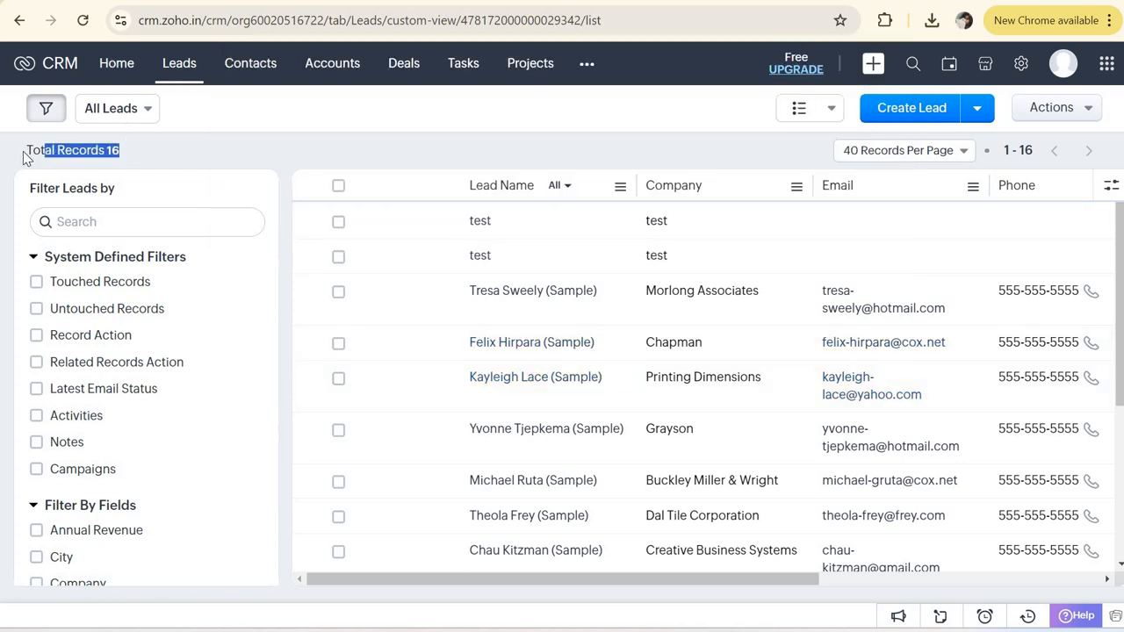
left_click(25, 155)
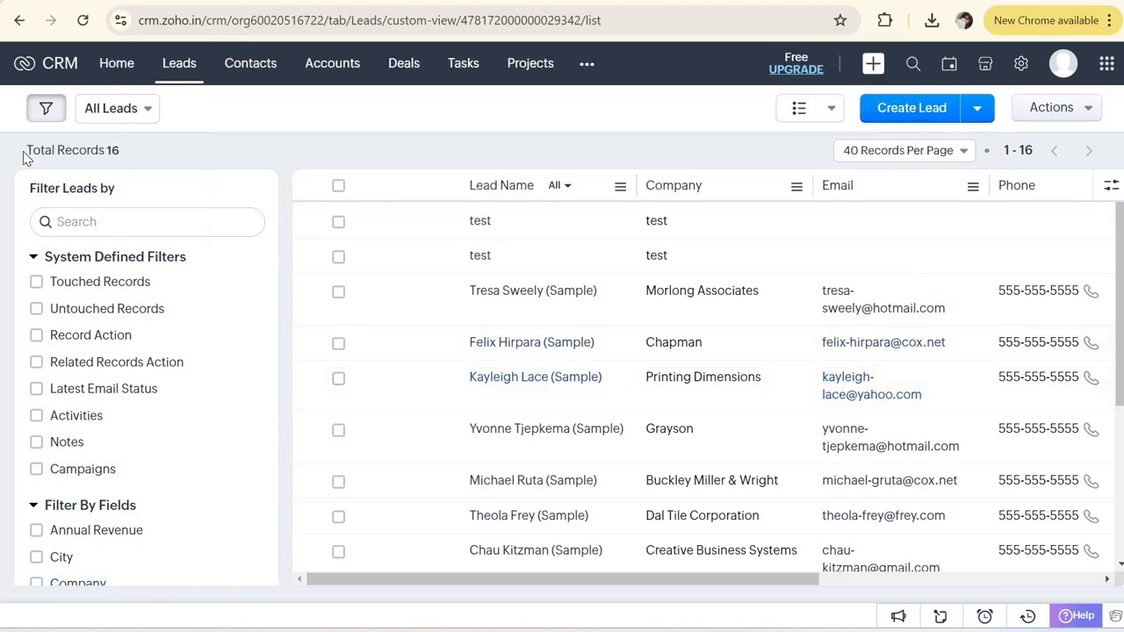
triple_click(138, 155)
left_click(674, 239)
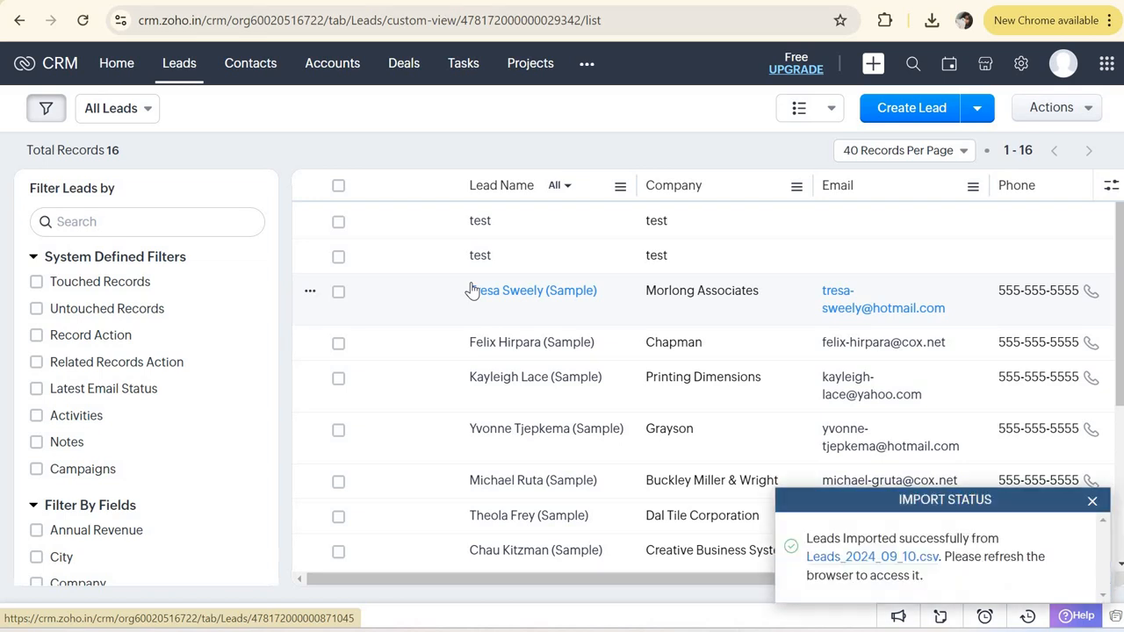
left_click(463, 20)
key("Return")
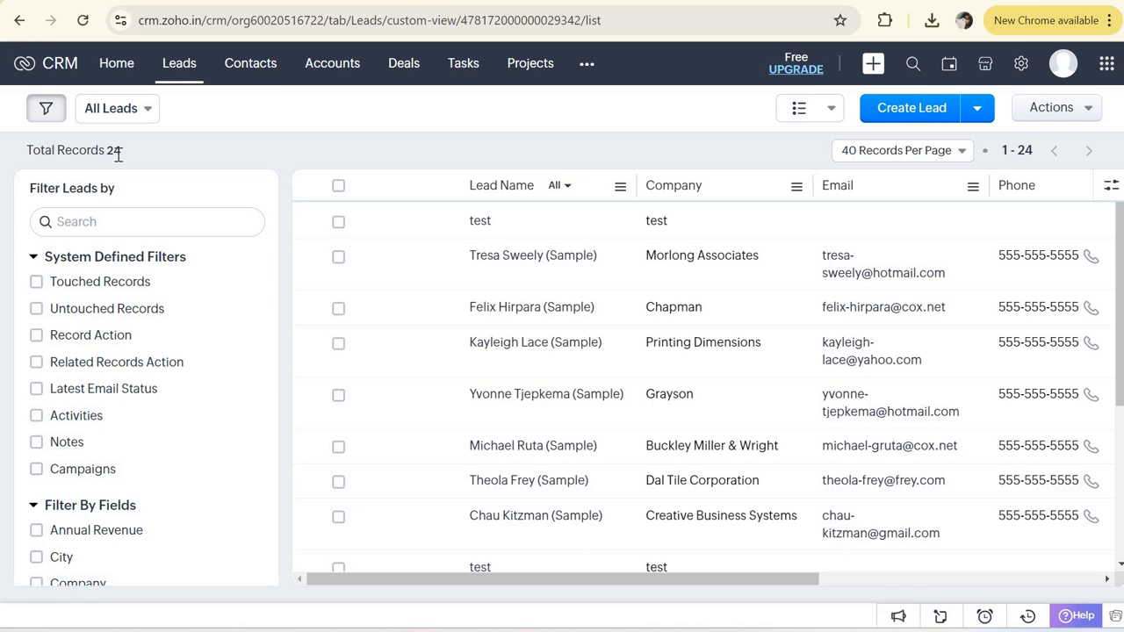
triple_click(15, 156)
left_click(15, 156)
Step: Open the first test lead in the list and read through its details, notes and attachments sections
left_click(976, 119)
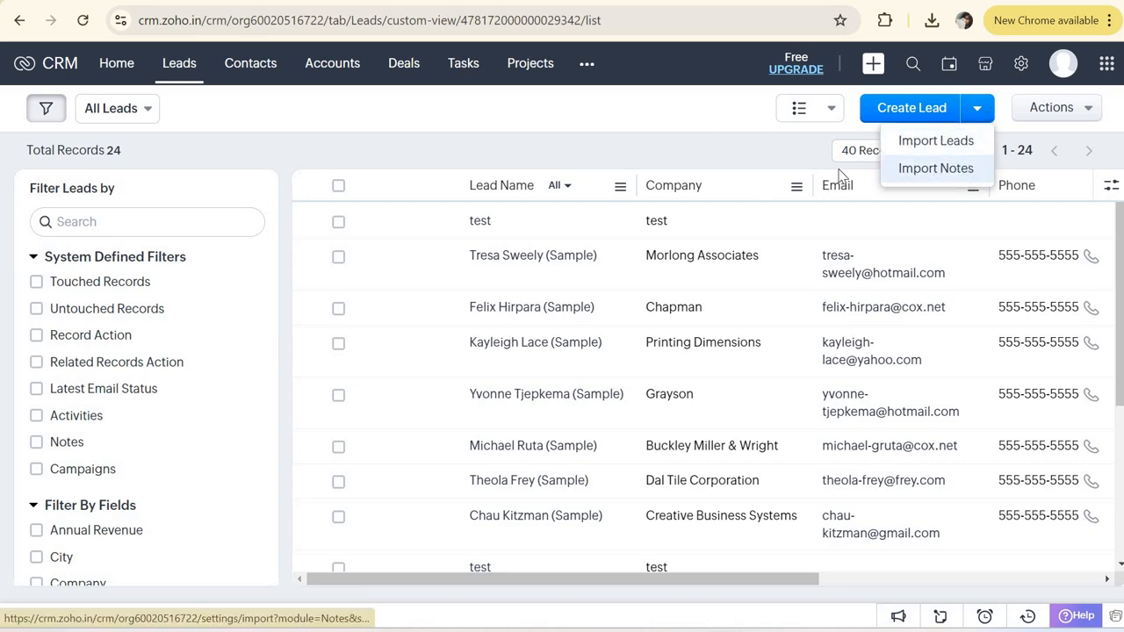
scroll(738, 315, "right", 5)
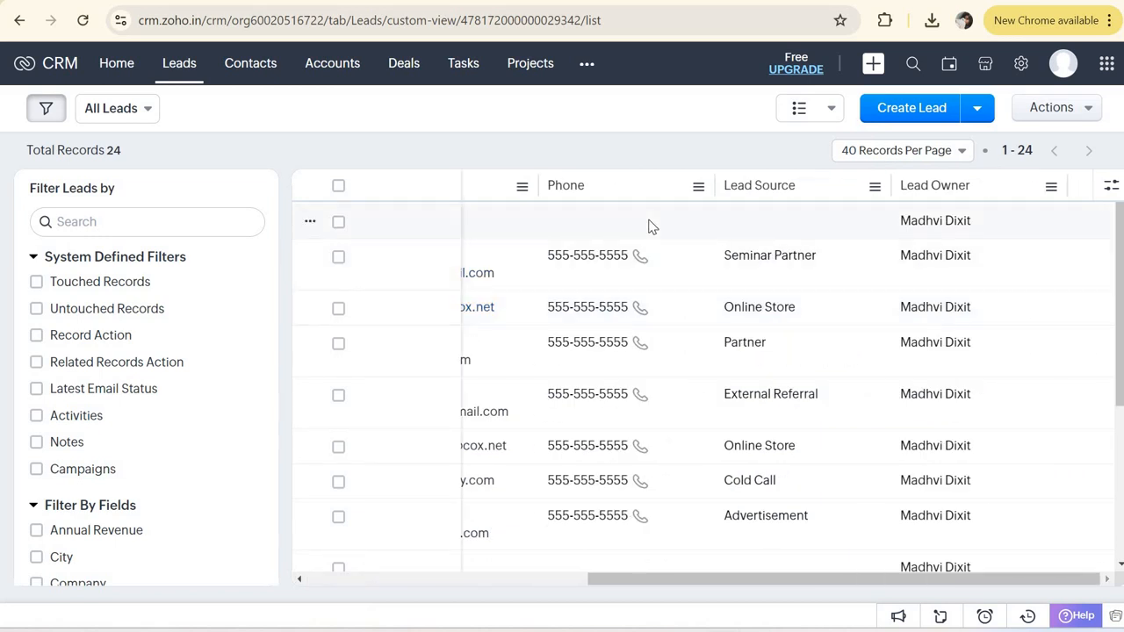
left_click(650, 226)
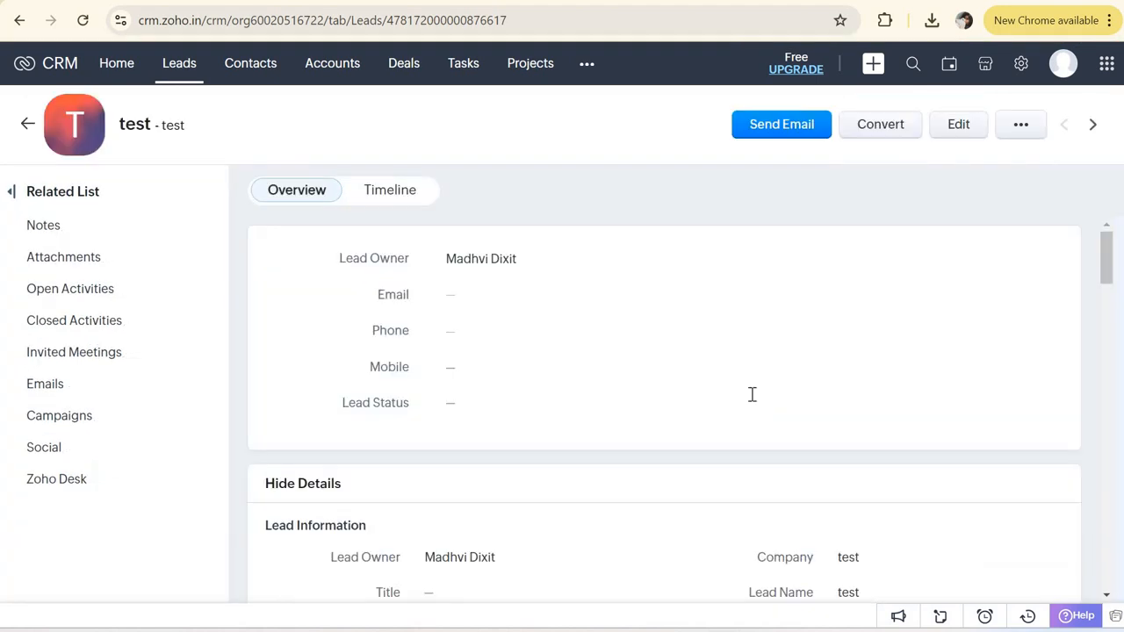
scroll(752, 395, "down", 10)
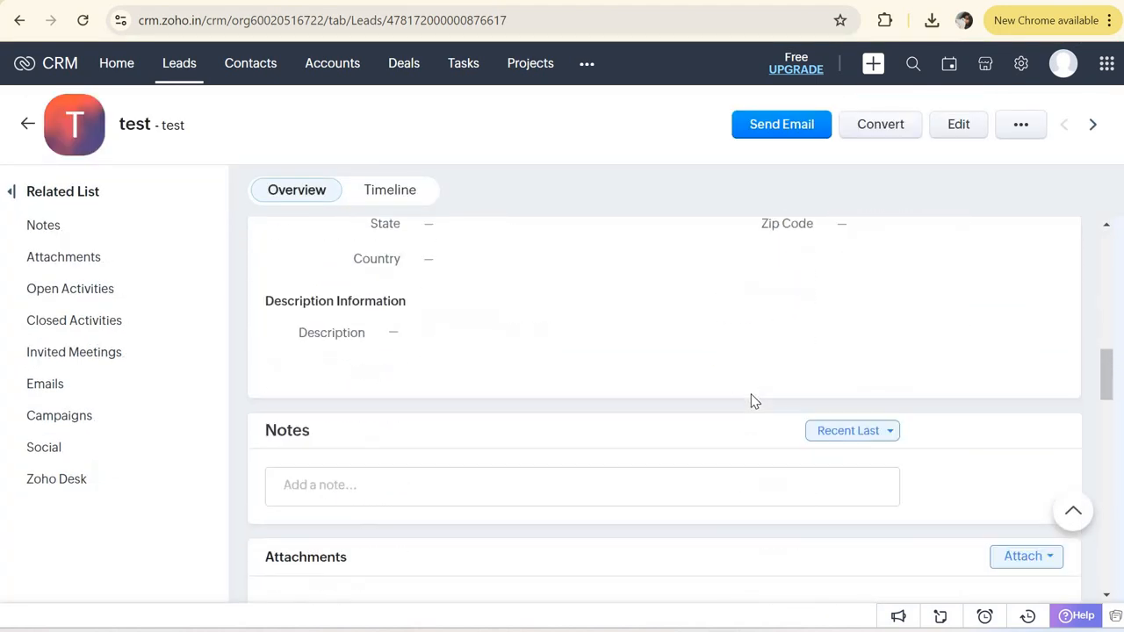
scroll(752, 402, "down", 2)
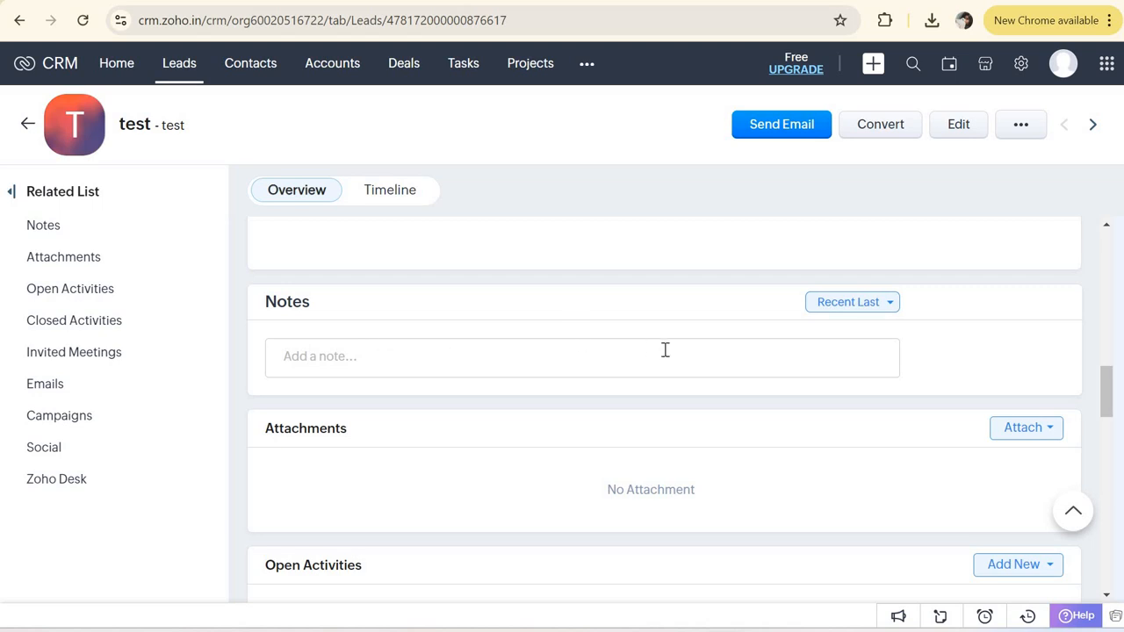
scroll(676, 332, "up", 10)
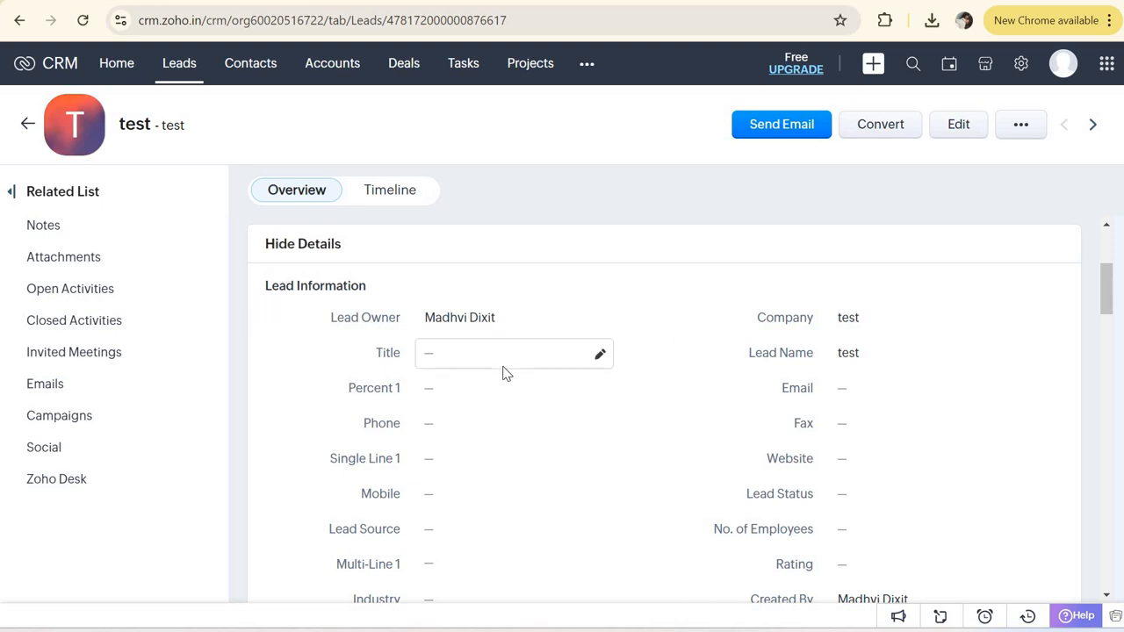
Step: Look through the test lead's activities, meetings and notes sections, open the note entry box, and return to the leads list
scroll(505, 374, "down", 10)
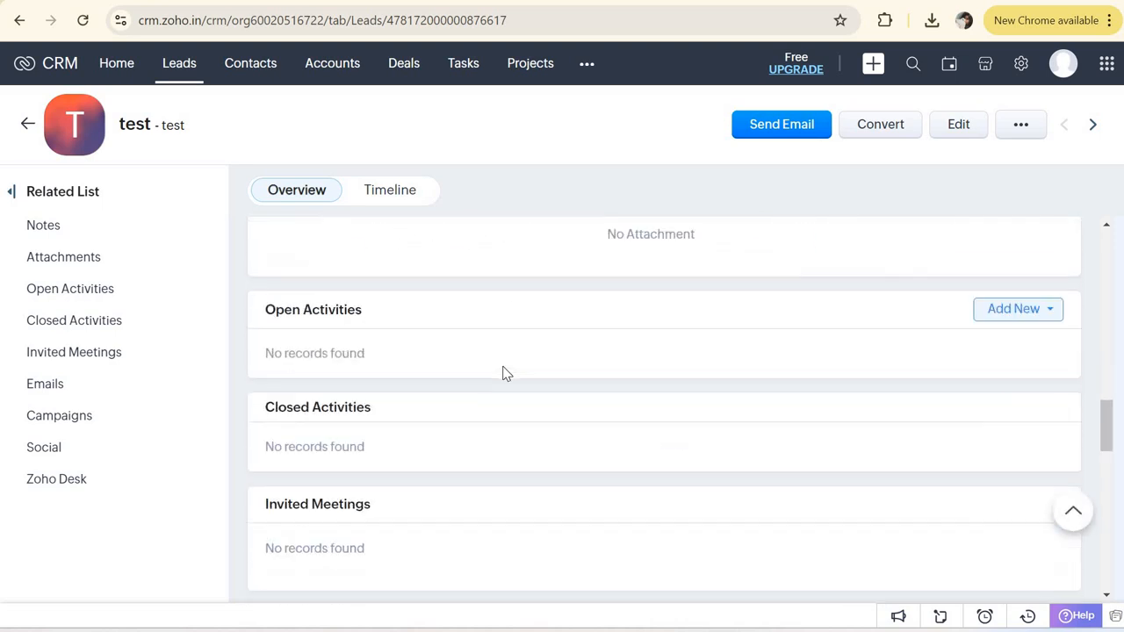
scroll(503, 373, "down", 1)
scroll(501, 372, "up", 4)
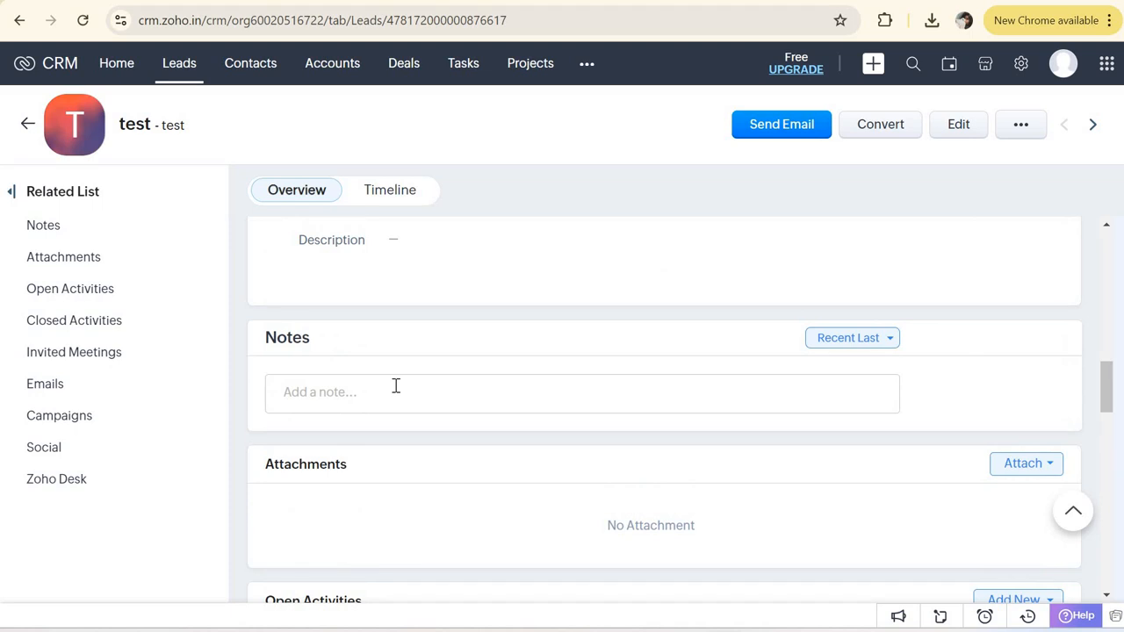
left_click(396, 387)
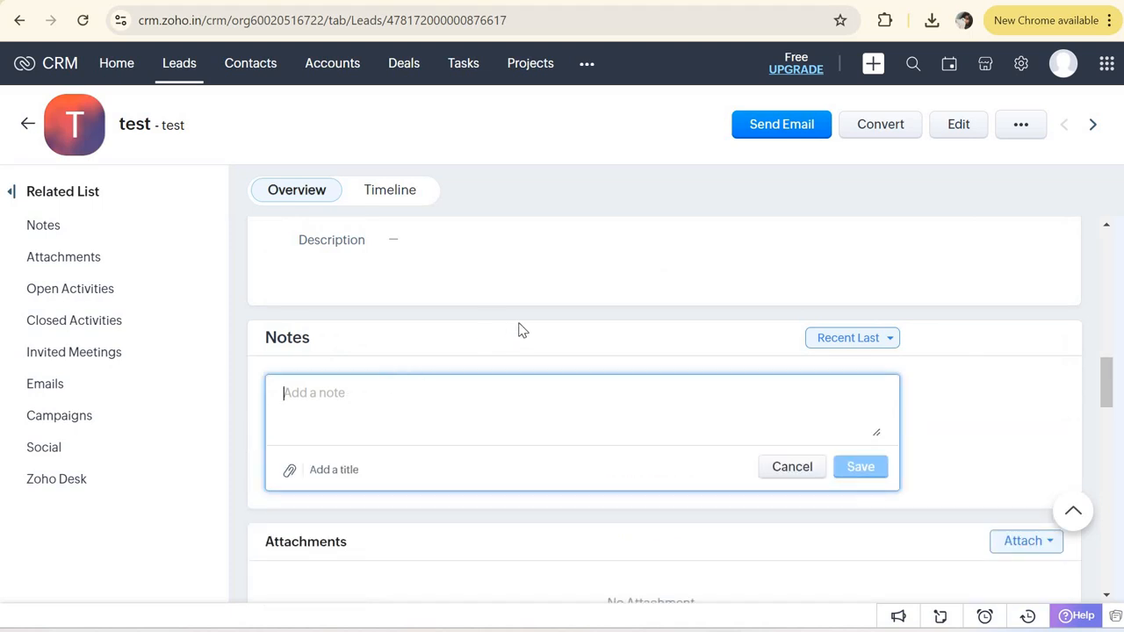
scroll(211, 93, "up", 3)
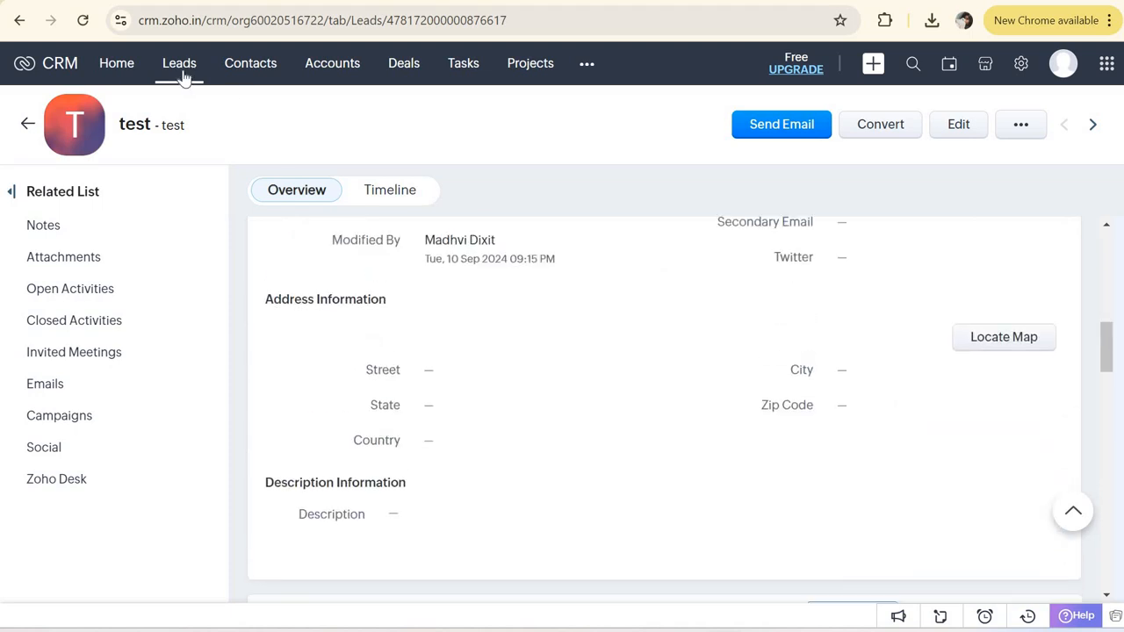
left_click(181, 75)
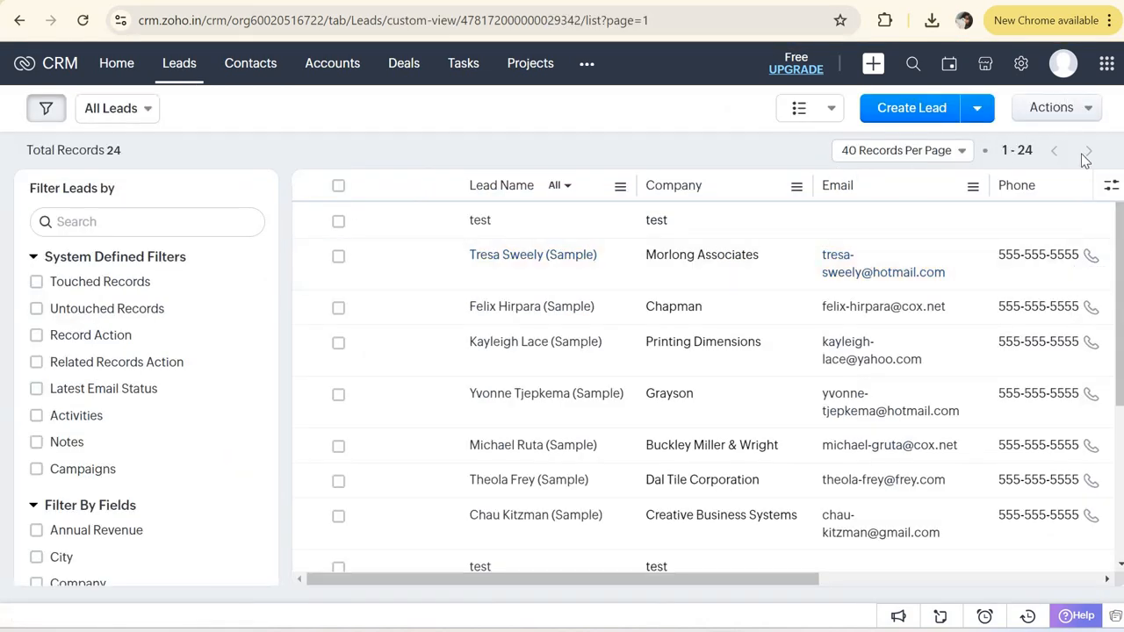
Step: Review the list-wide actions for leads, and select all leads to examine the bulk actions offered for the selection
left_click(1084, 107)
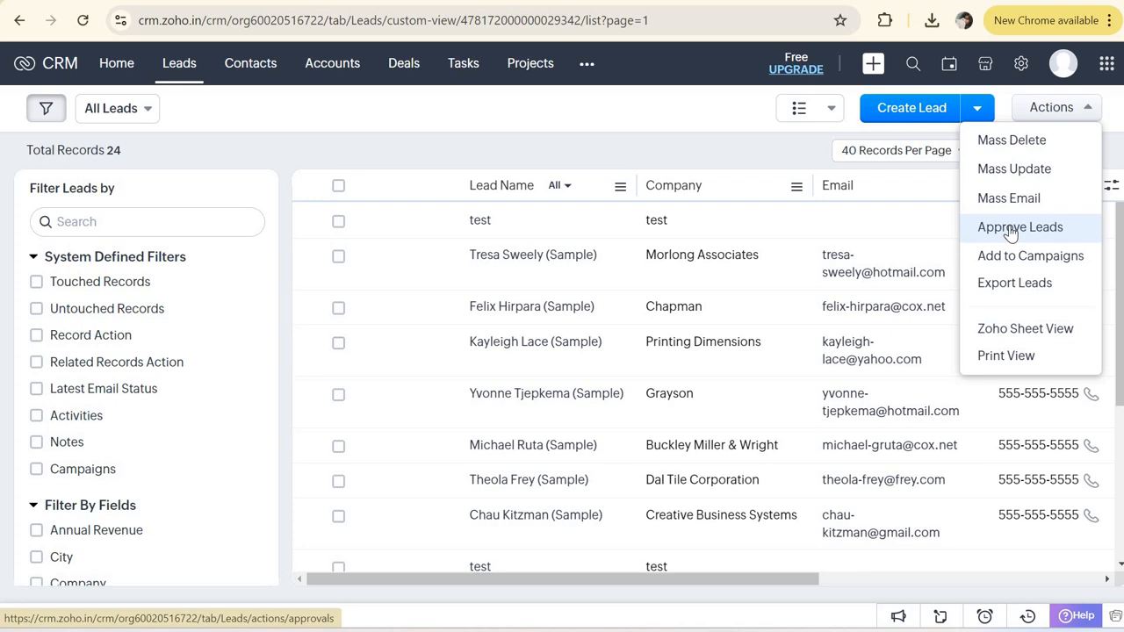
left_click(339, 188)
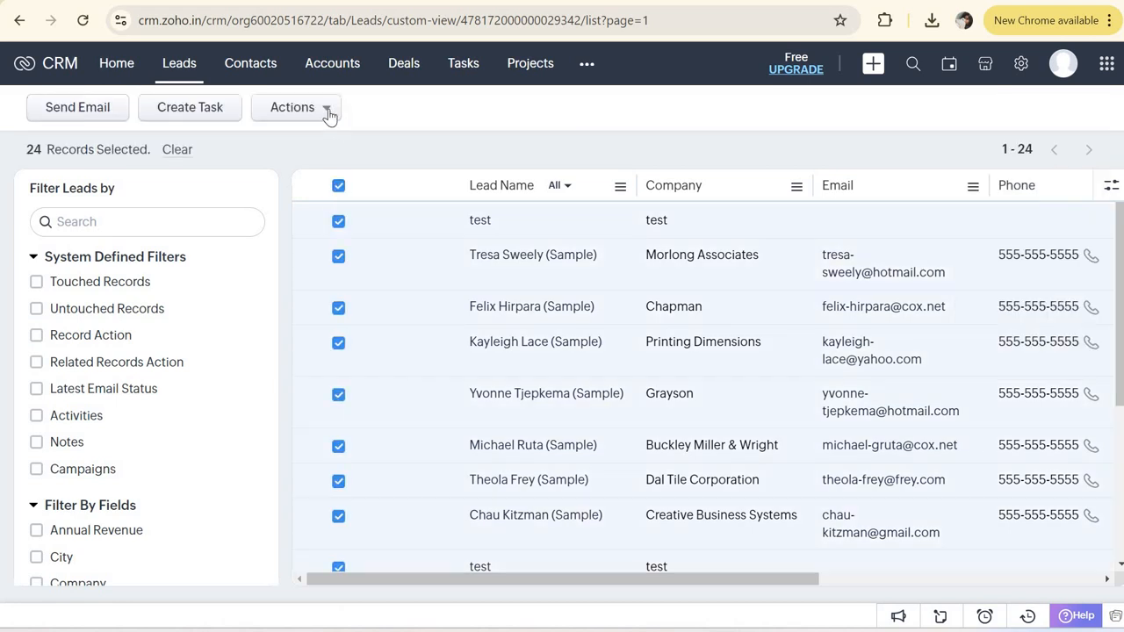
left_click(327, 108)
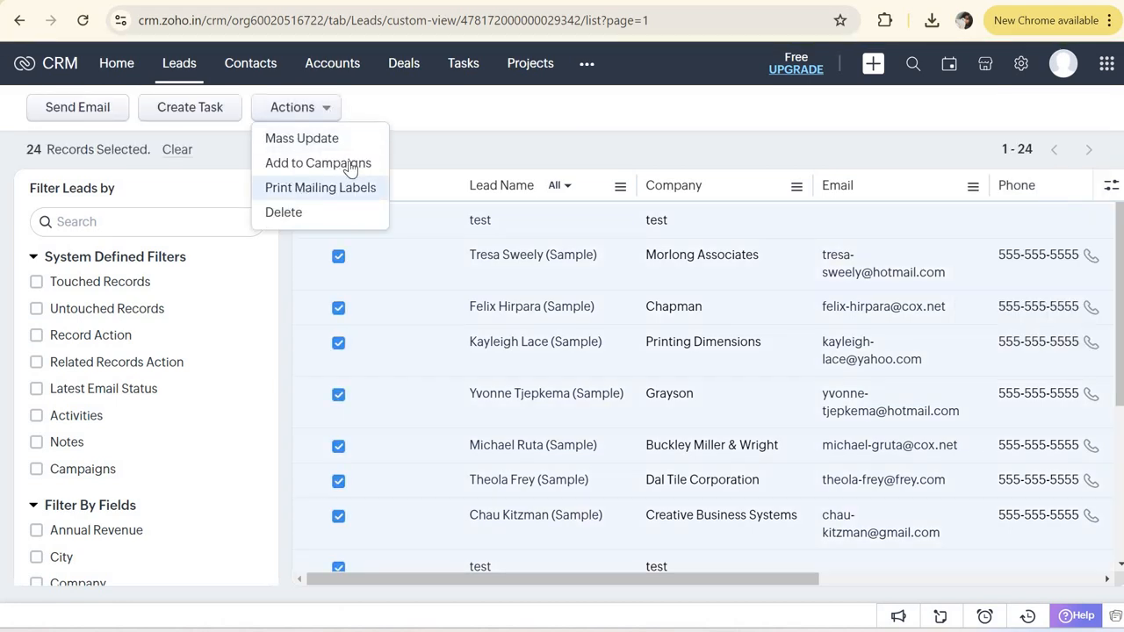
mouse_move(350, 169)
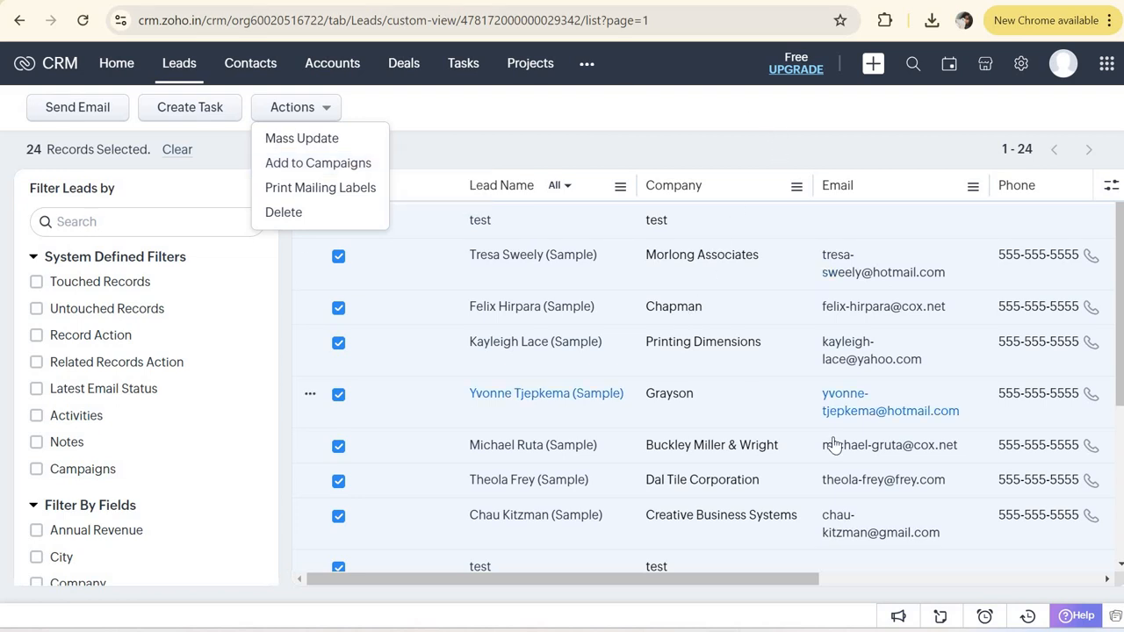
scroll(834, 446, "down", 10)
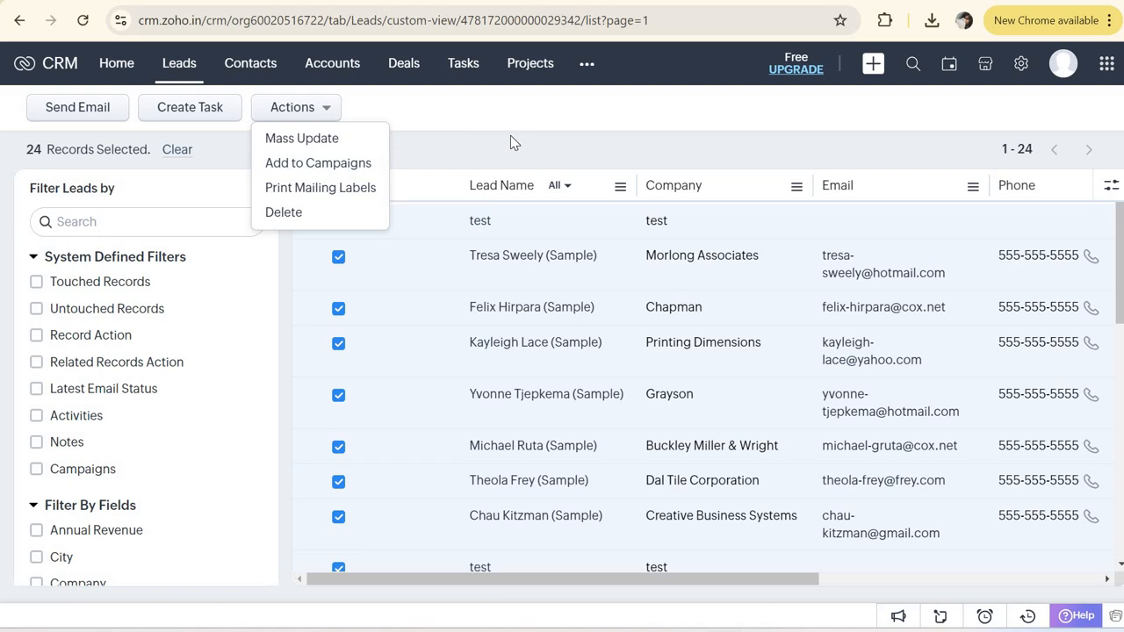
left_click(607, 100)
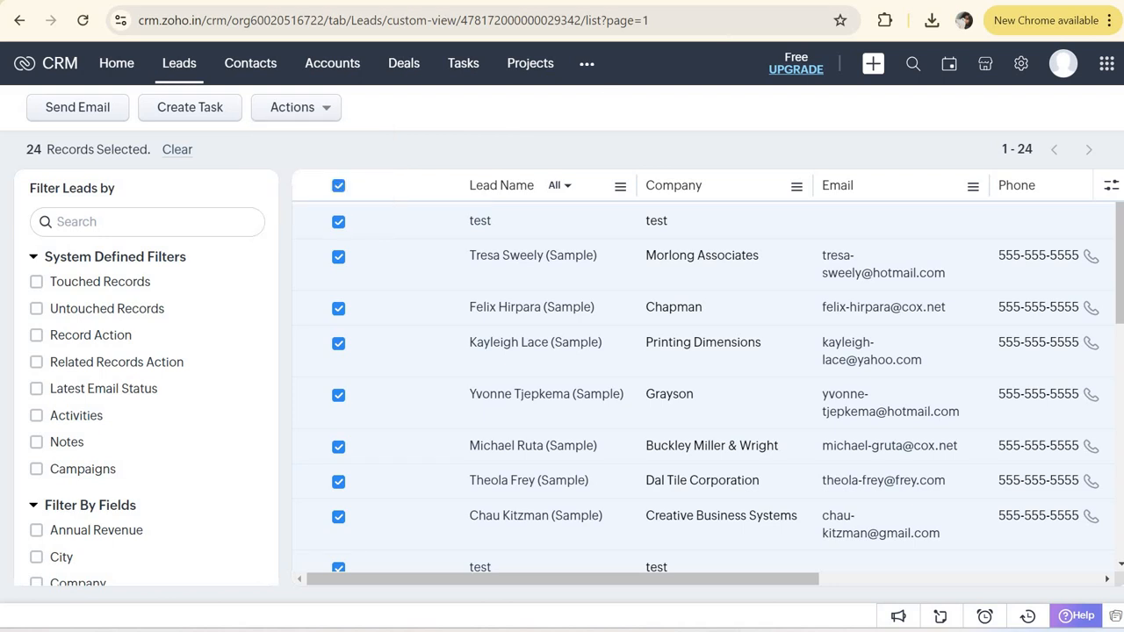
Step: Switch to the Google Meet call, dismiss the raised-hand notification, and return to the Zoho CRM leads list
key("ctrl+Tab")
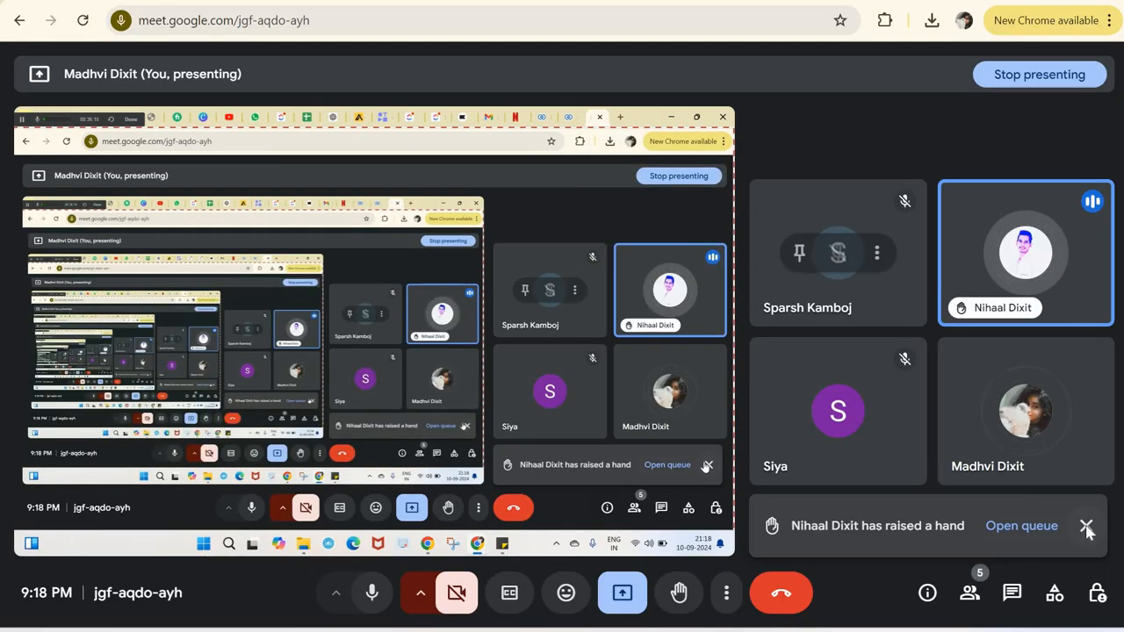
left_click(1086, 527)
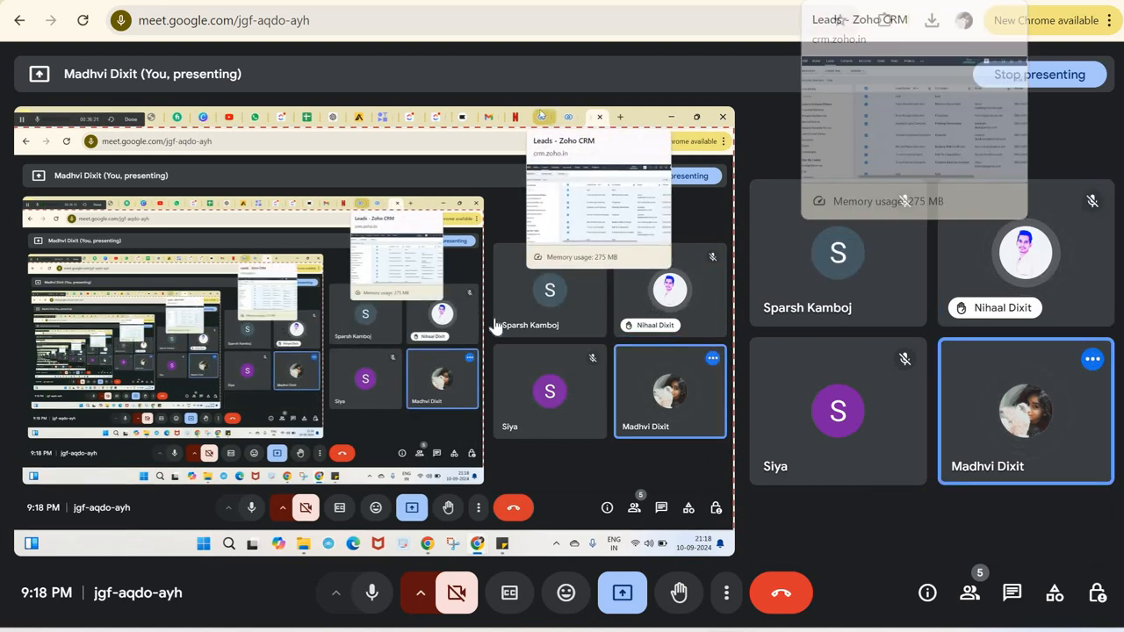
left_click(826, 2)
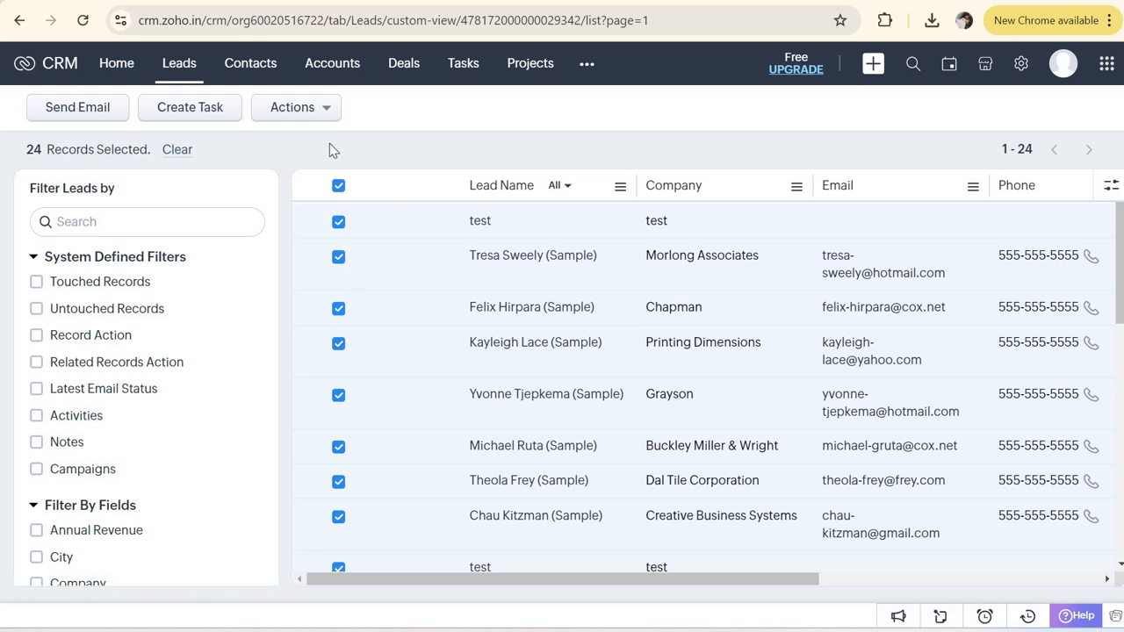
Step: Deselect all leads, select them all again, and clear the selection
left_click(338, 187)
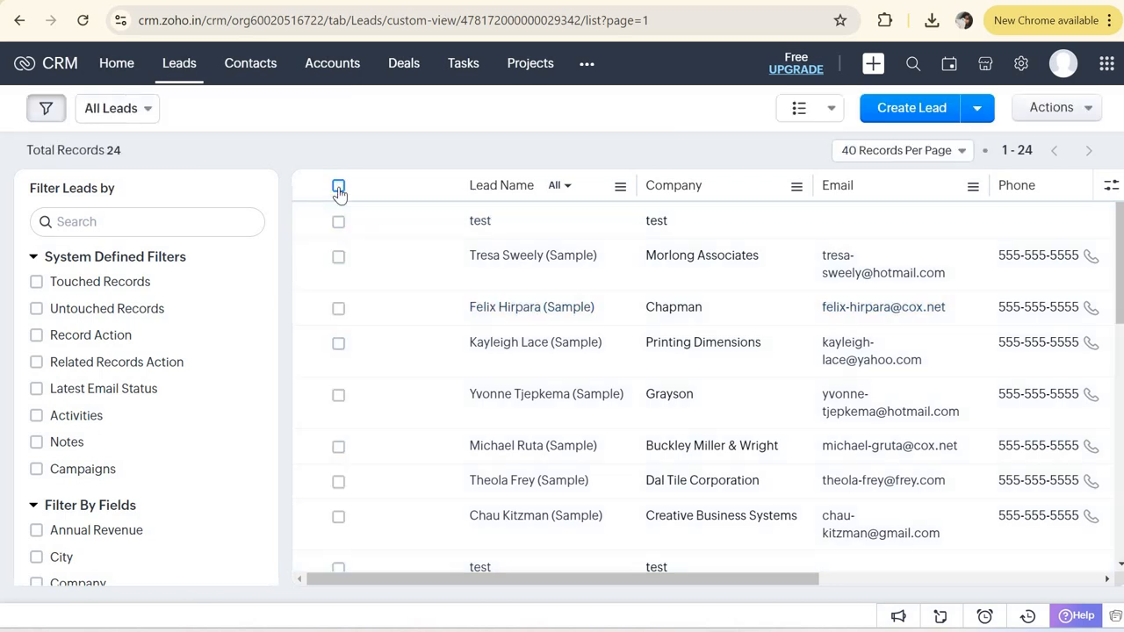
left_click(338, 187)
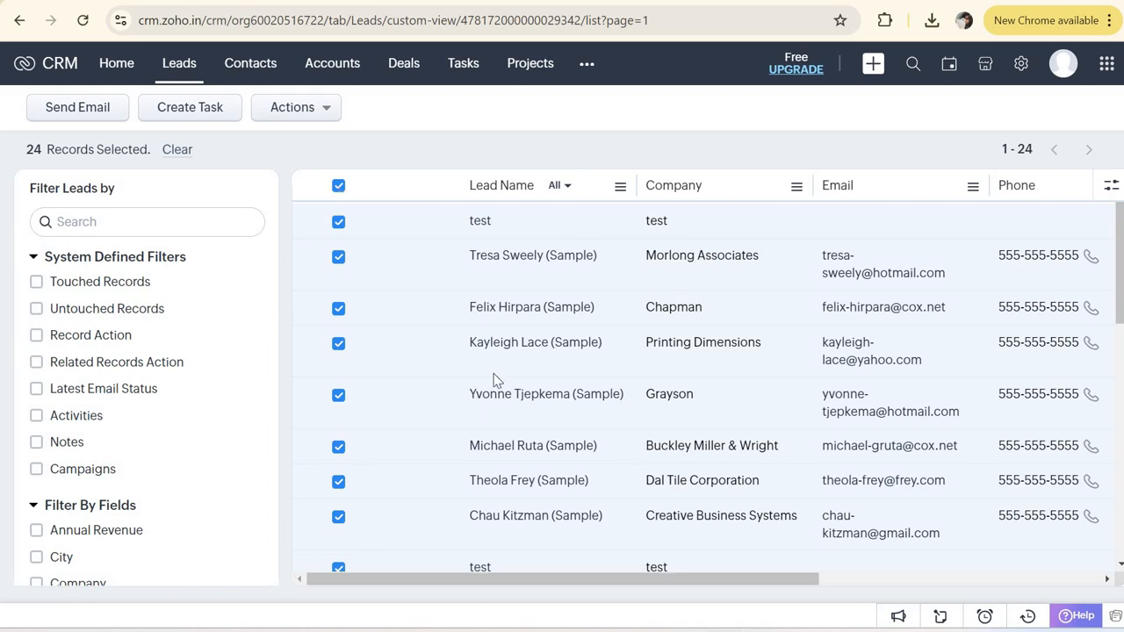
scroll(724, 316, "down", 8)
left_click(339, 186)
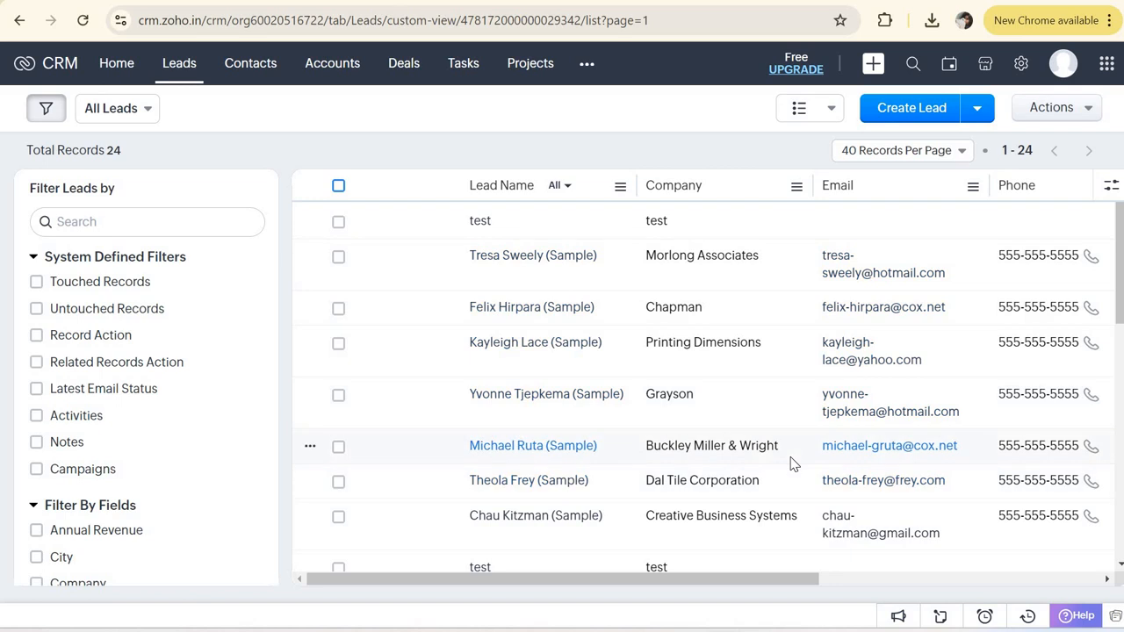
Step: Check the Lead Source and Lead Owner columns, and switch the list to the My Leads view
scroll(786, 395, "right", 5)
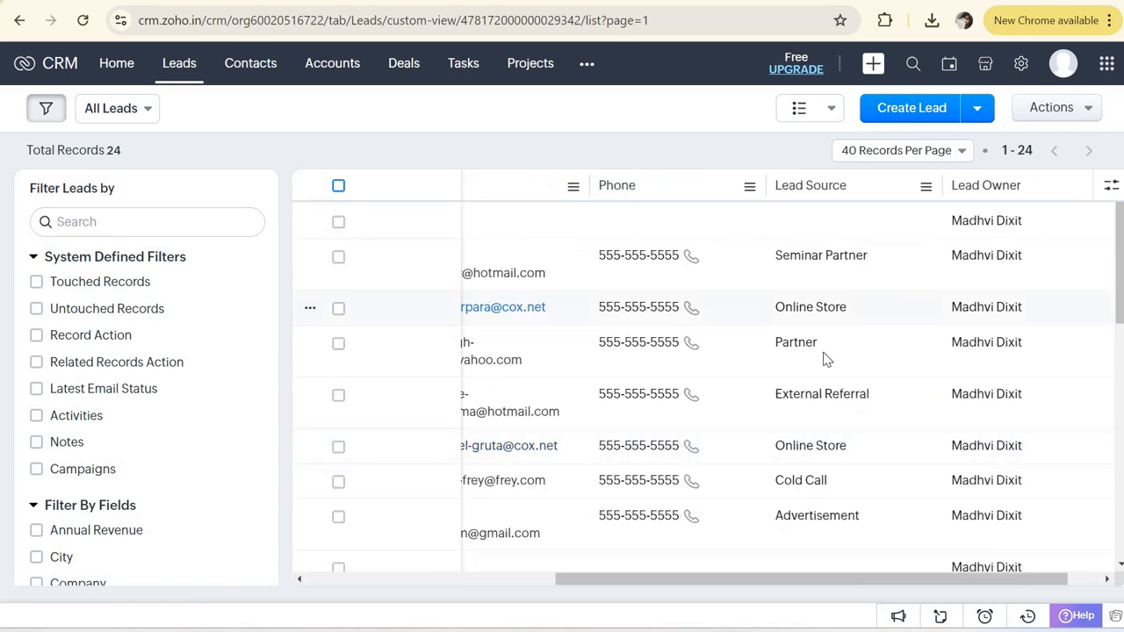
left_click(118, 109)
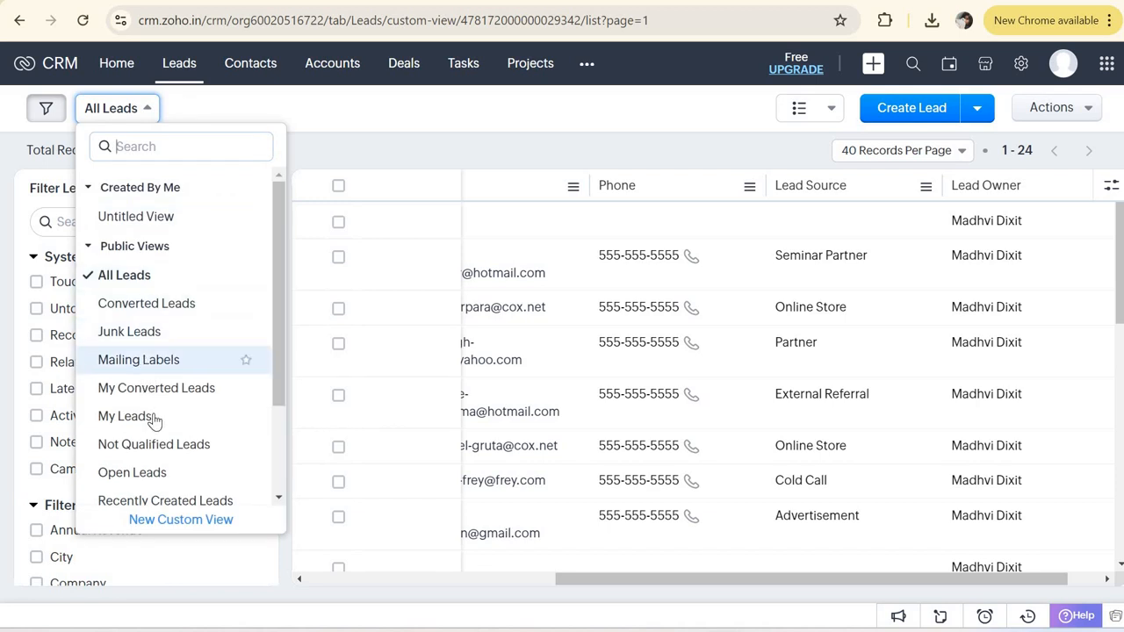
left_click(126, 416)
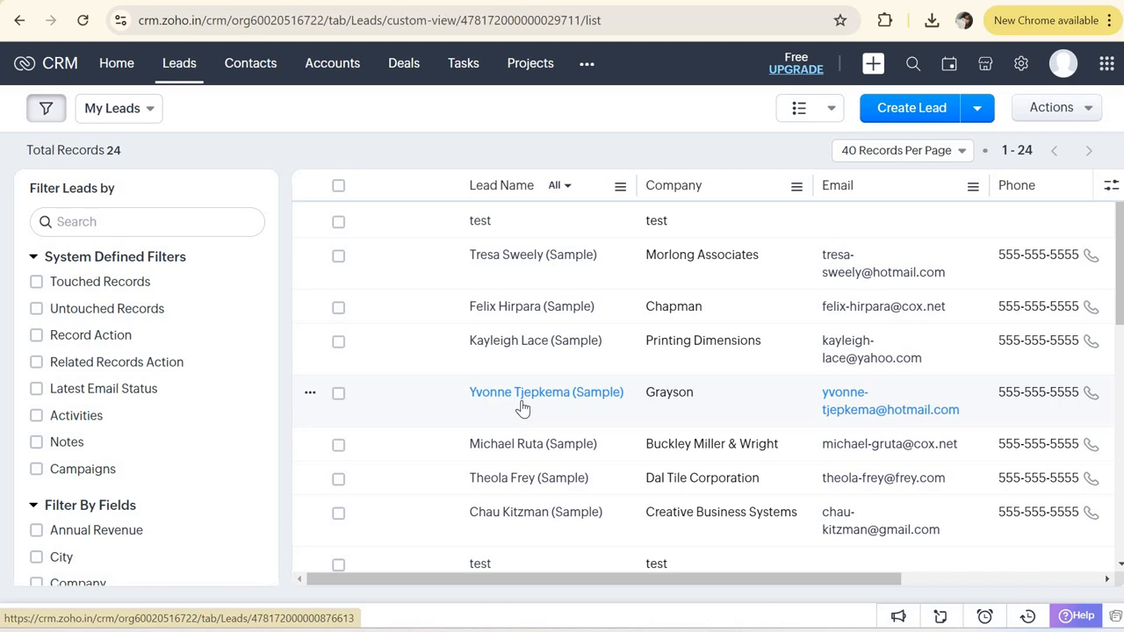
Step: Select every record in My Leads, review the bulk actions such as Add to Campaigns, and clear the selection
left_click(339, 187)
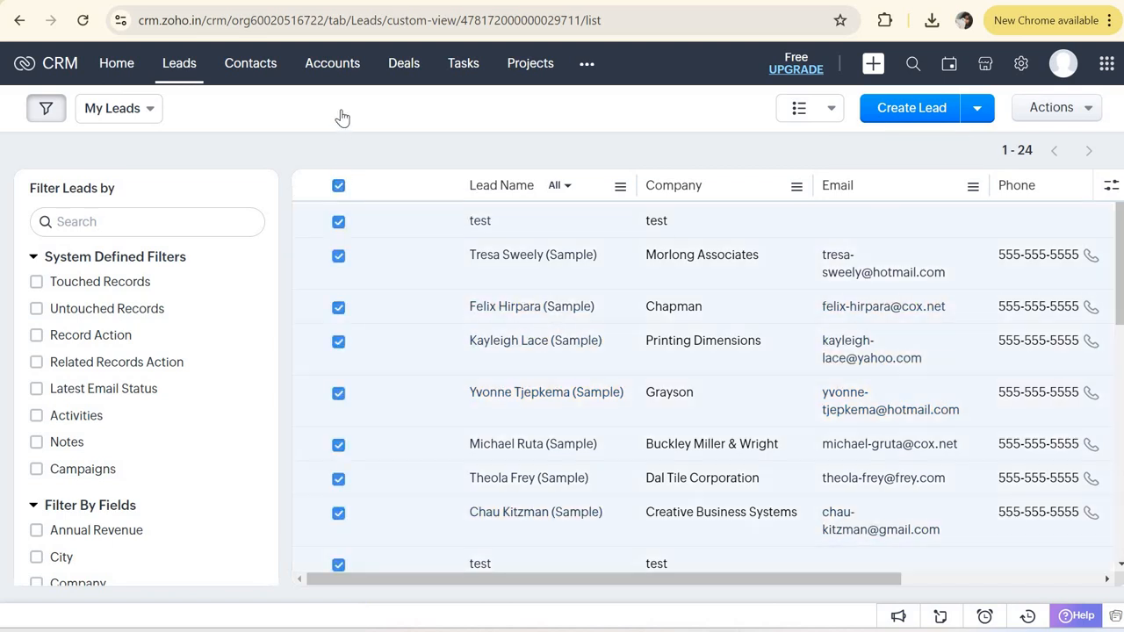
left_click(330, 115)
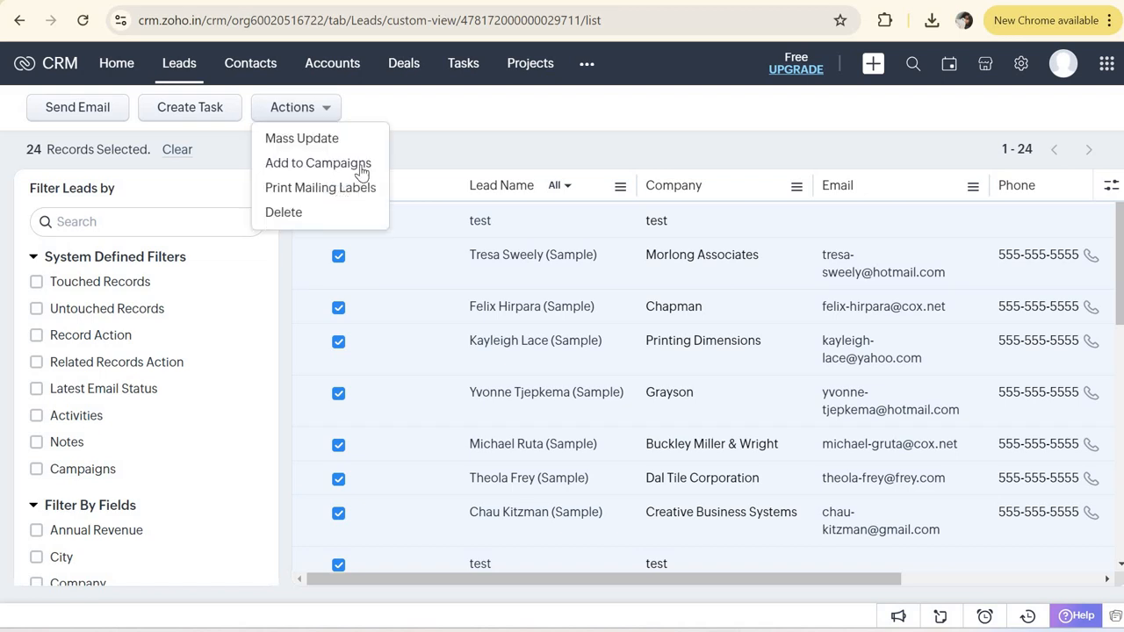
mouse_move(367, 172)
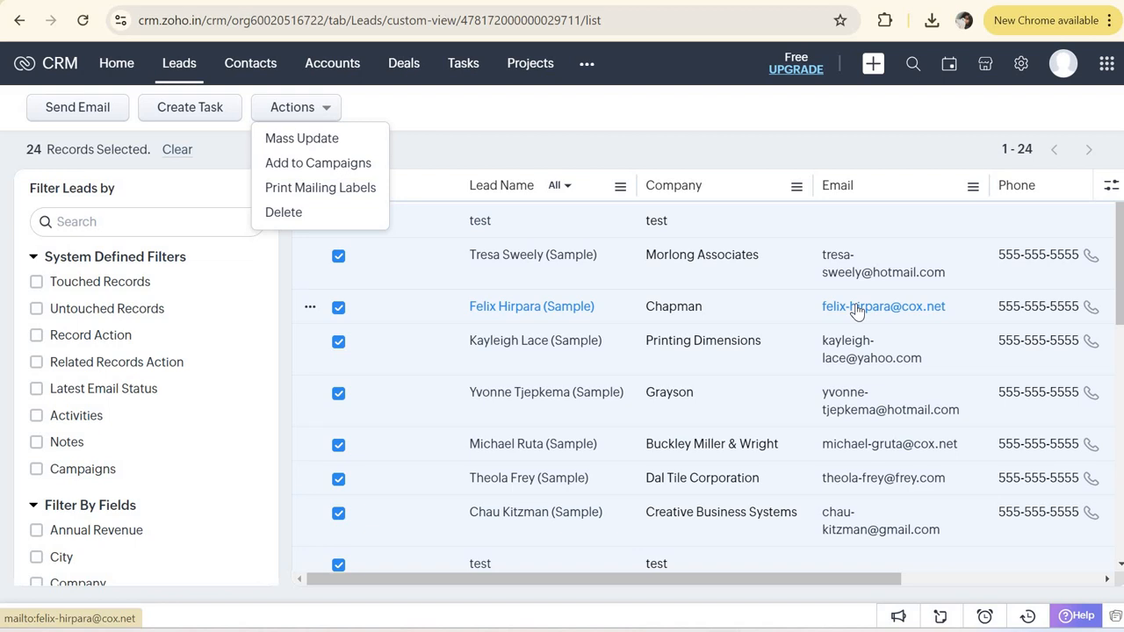
left_click(468, 143)
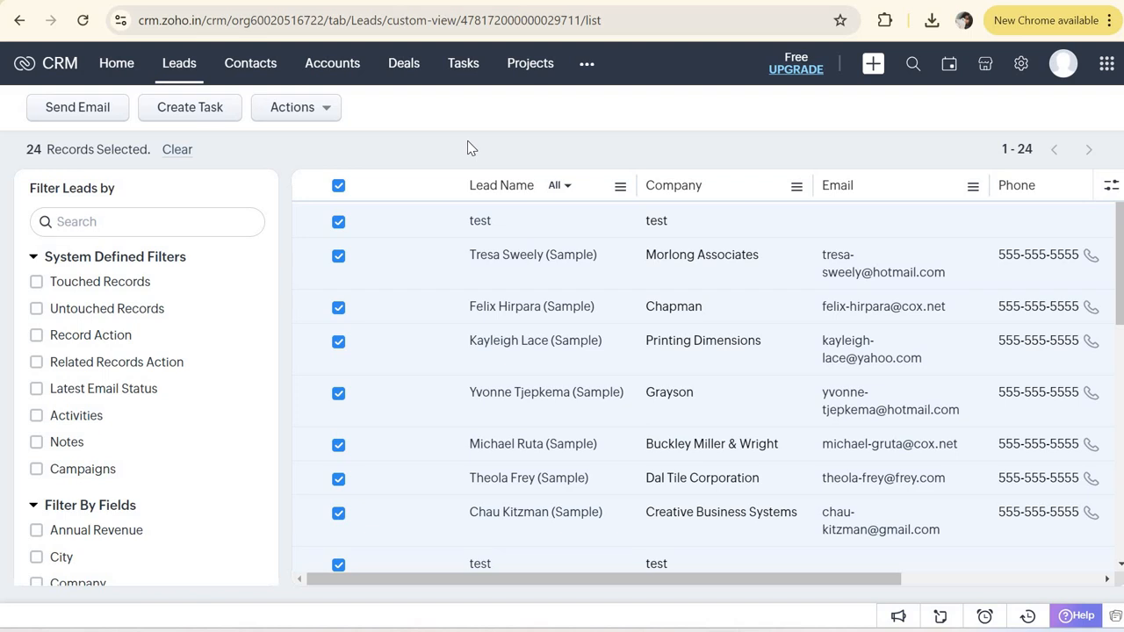
left_click(337, 188)
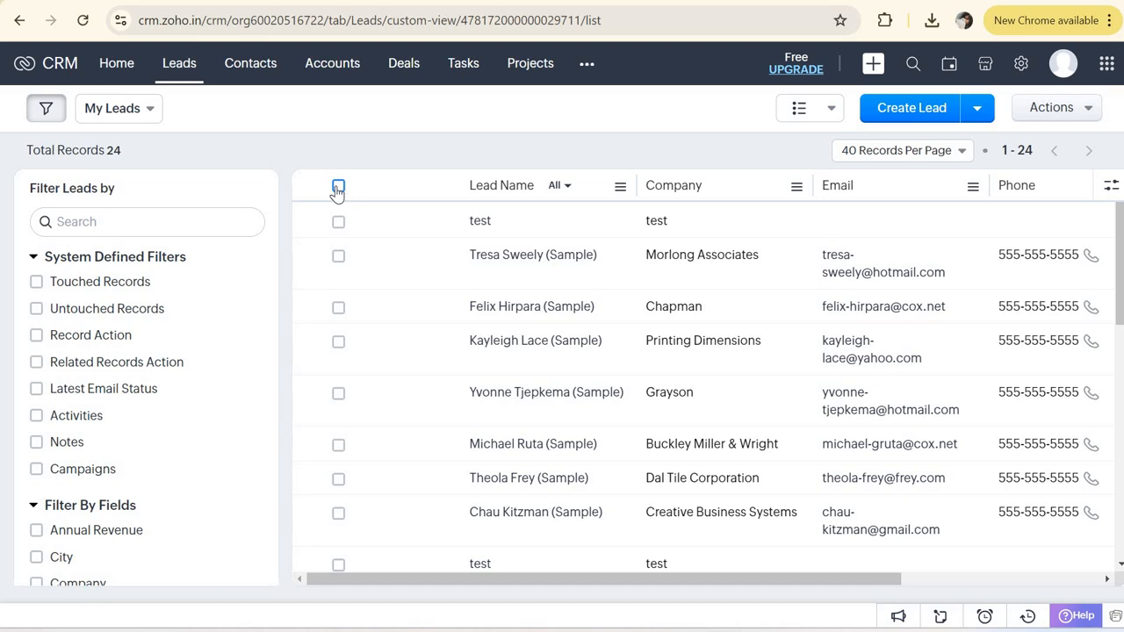
Step: Open the leads in Zoho Sheet View, acknowledge the updates notice, and look through all the lead rows
left_click(1090, 116)
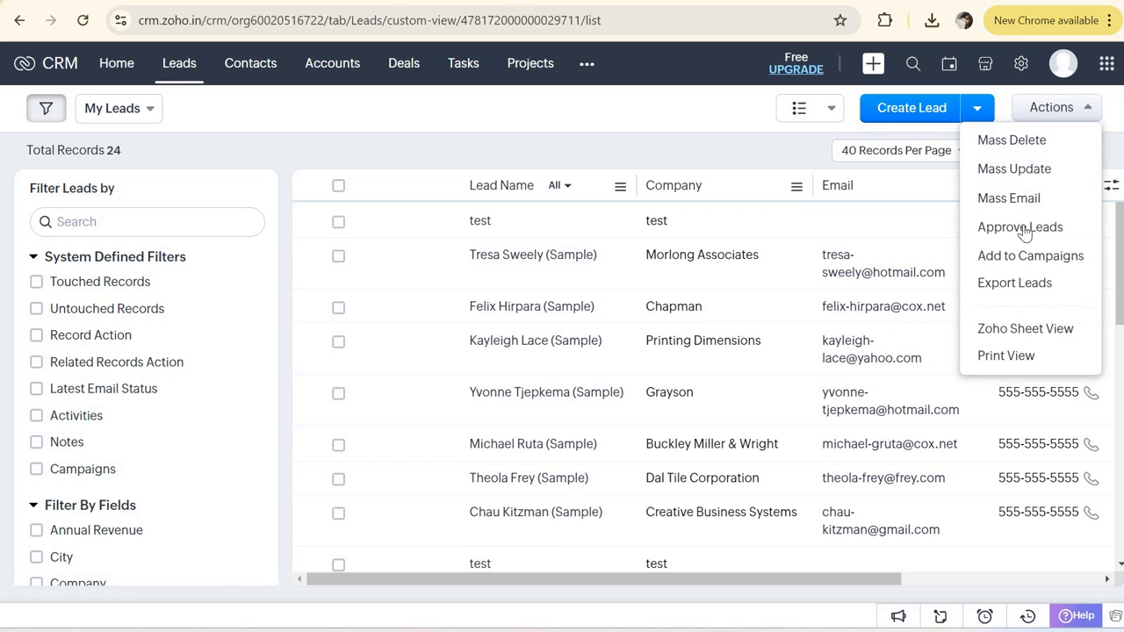
left_click(1031, 334)
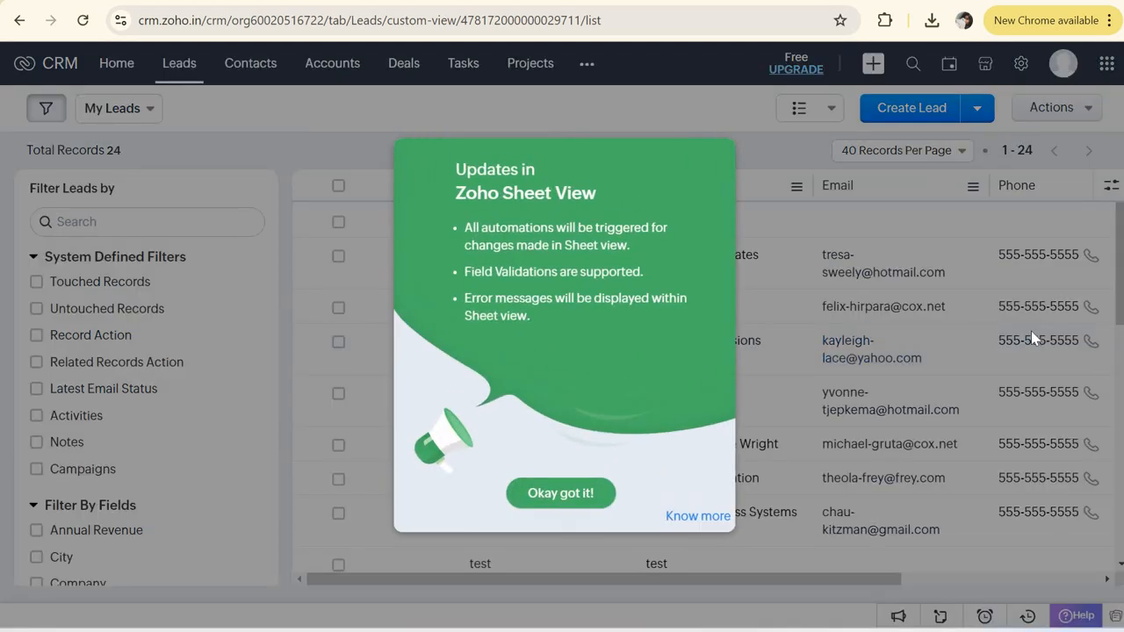
left_click(551, 493)
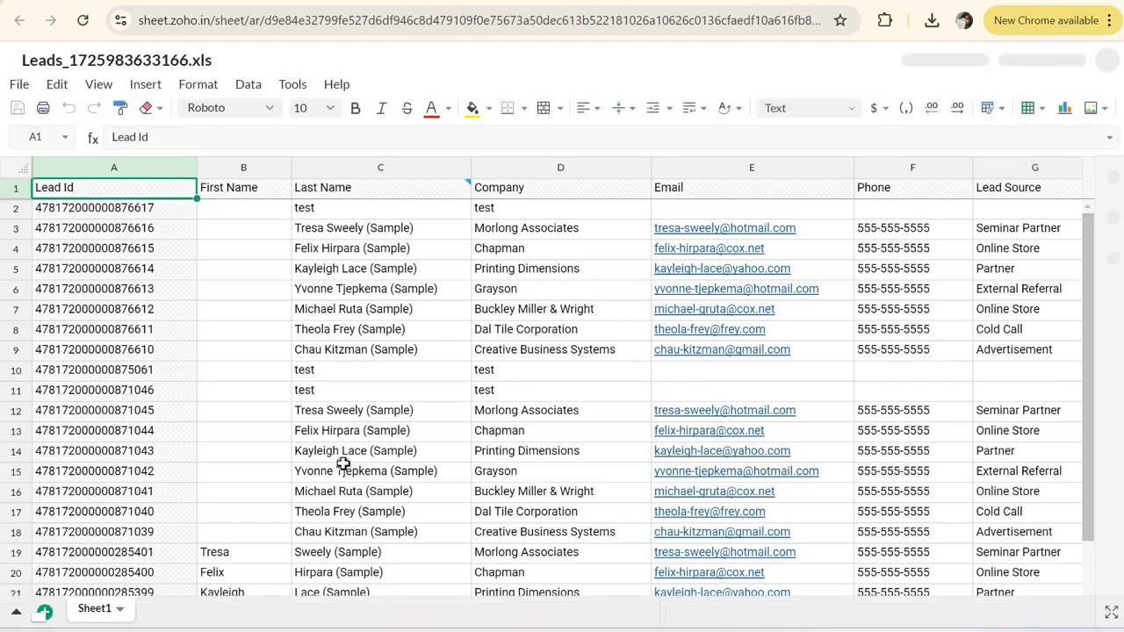
scroll(343, 463, "down", 7)
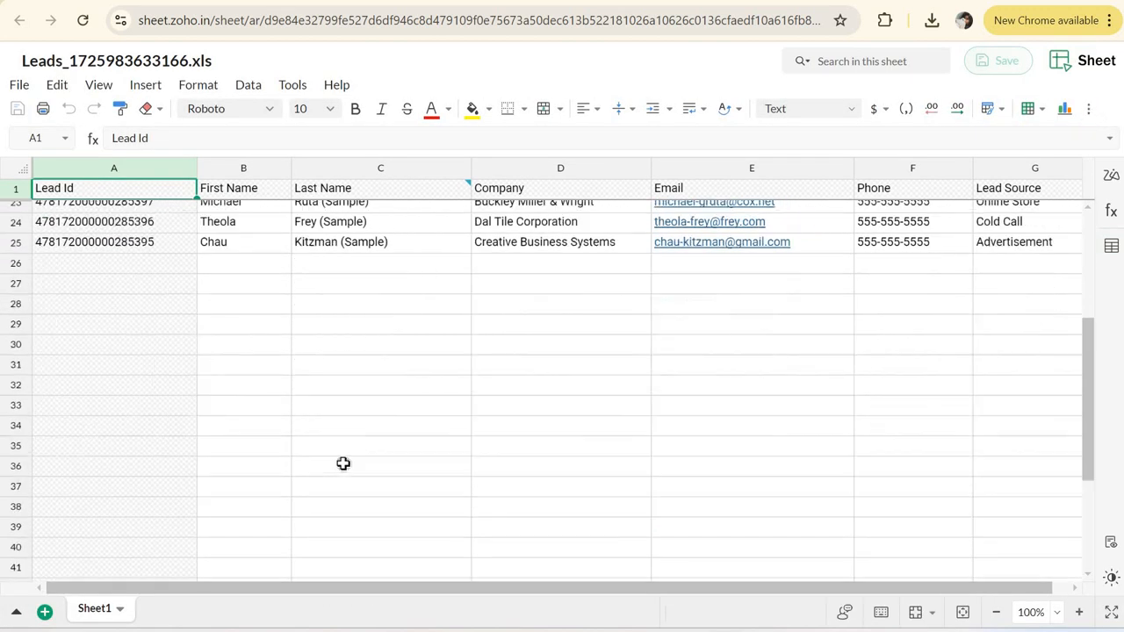
scroll(342, 464, "up", 7)
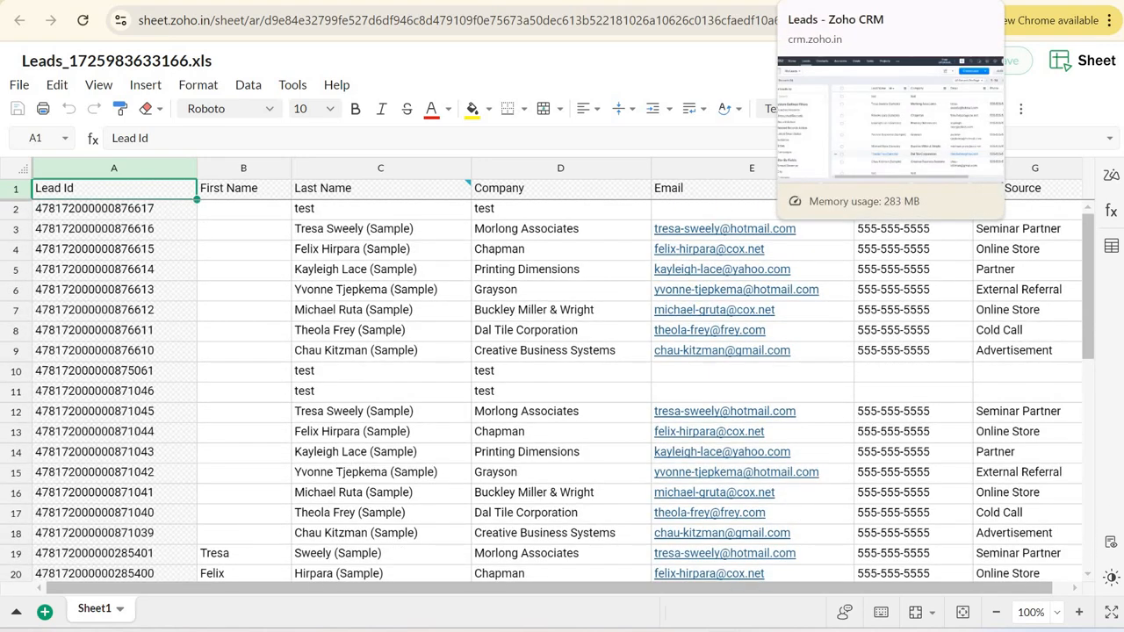
Step: Return to the My Leads list in Zoho CRM and review the list-wide actions, including Print View
left_click(843, 2)
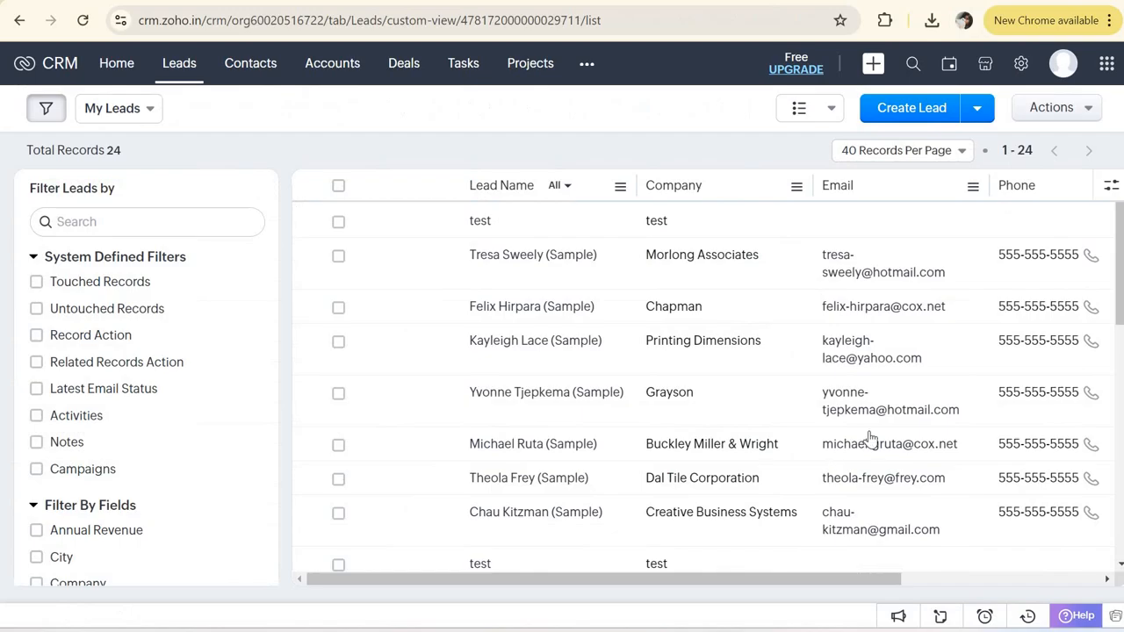
left_click(1084, 107)
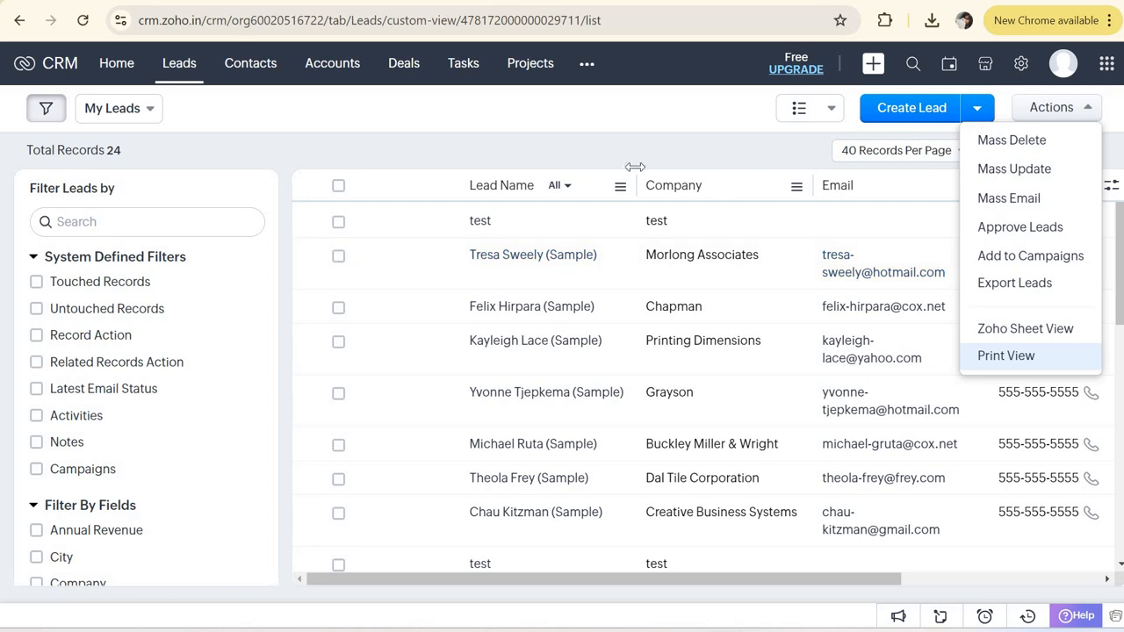
left_click(826, 460)
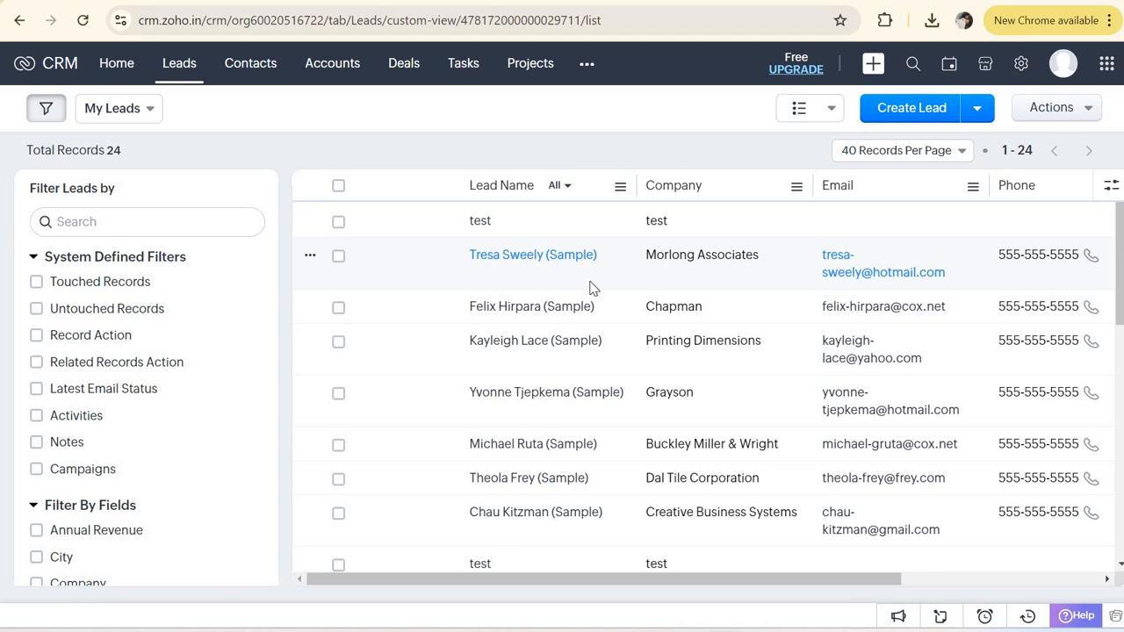
Step: Open the first lead named test in My Leads and examine its detail fields and related sections down to Zoho Desk
left_click(594, 222)
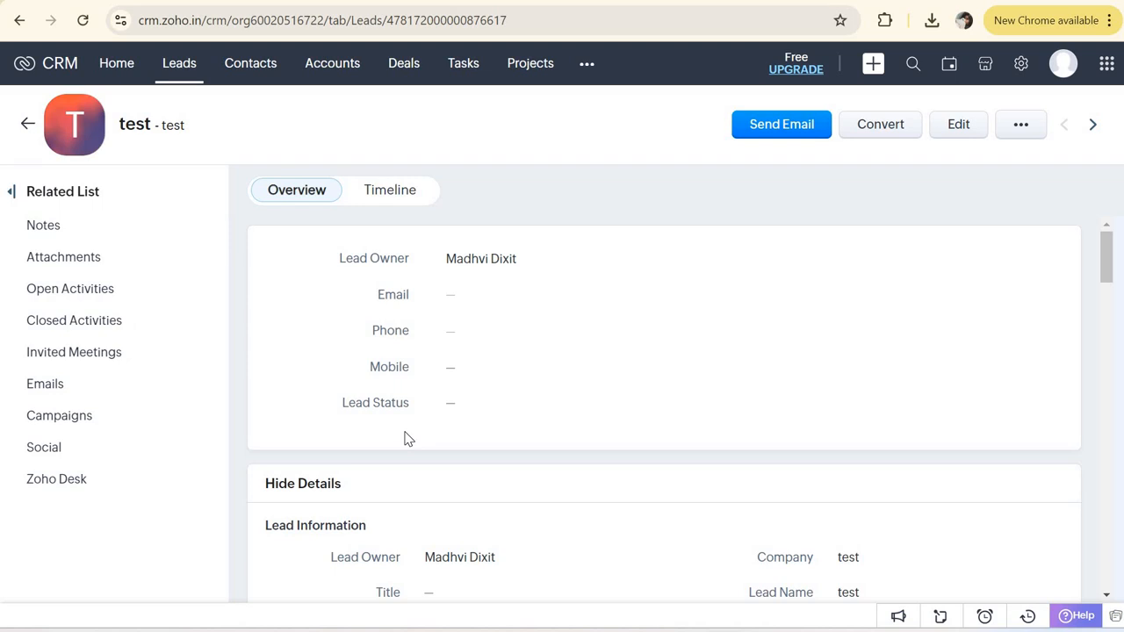
scroll(407, 439, "down", 7)
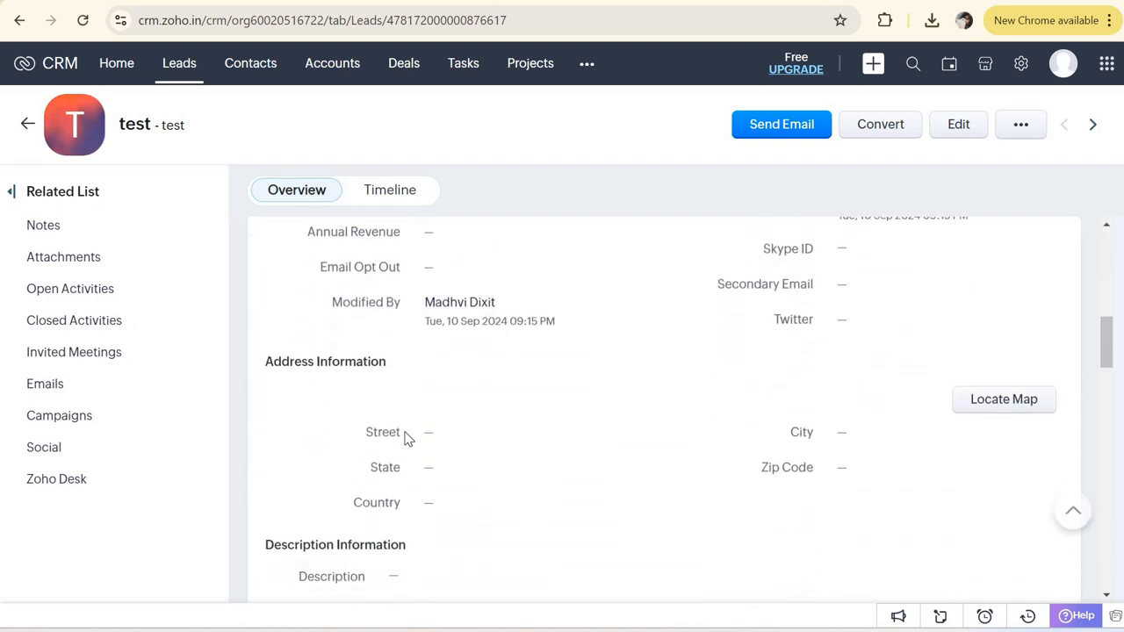
scroll(407, 439, "down", 15)
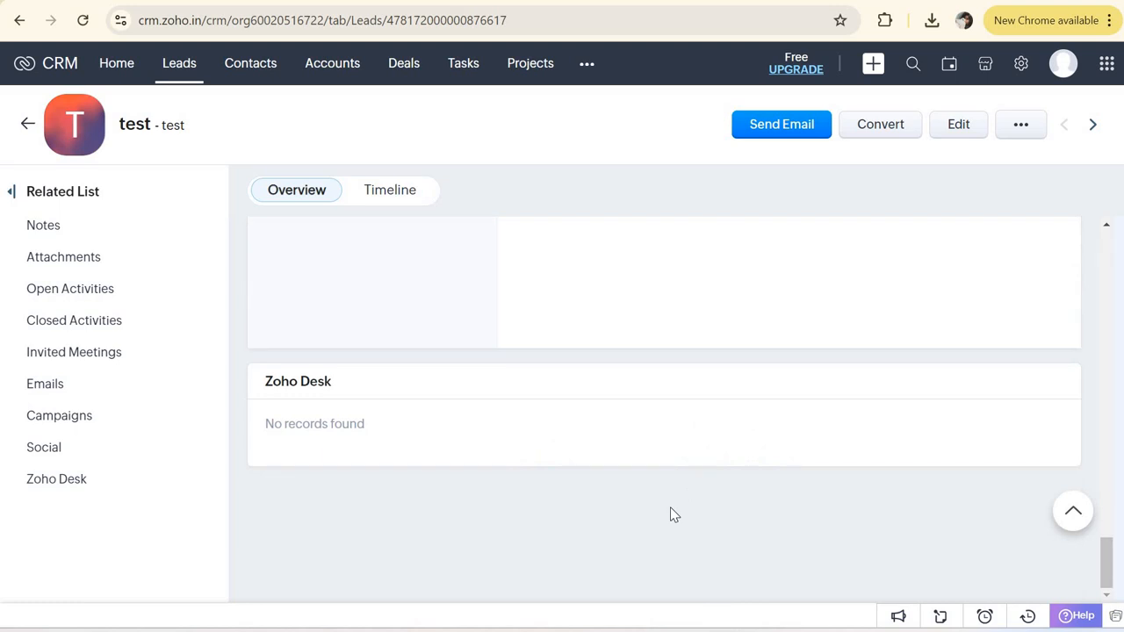
scroll(673, 515, "up", 5)
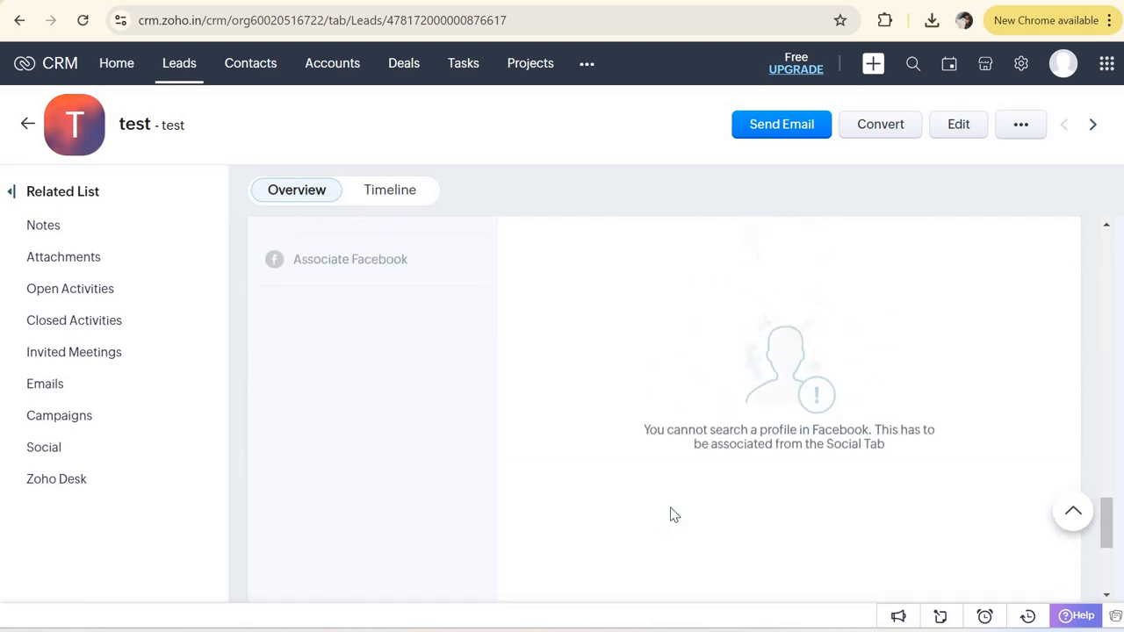
scroll(674, 515, "up", 3)
scroll(674, 515, "up", 3)
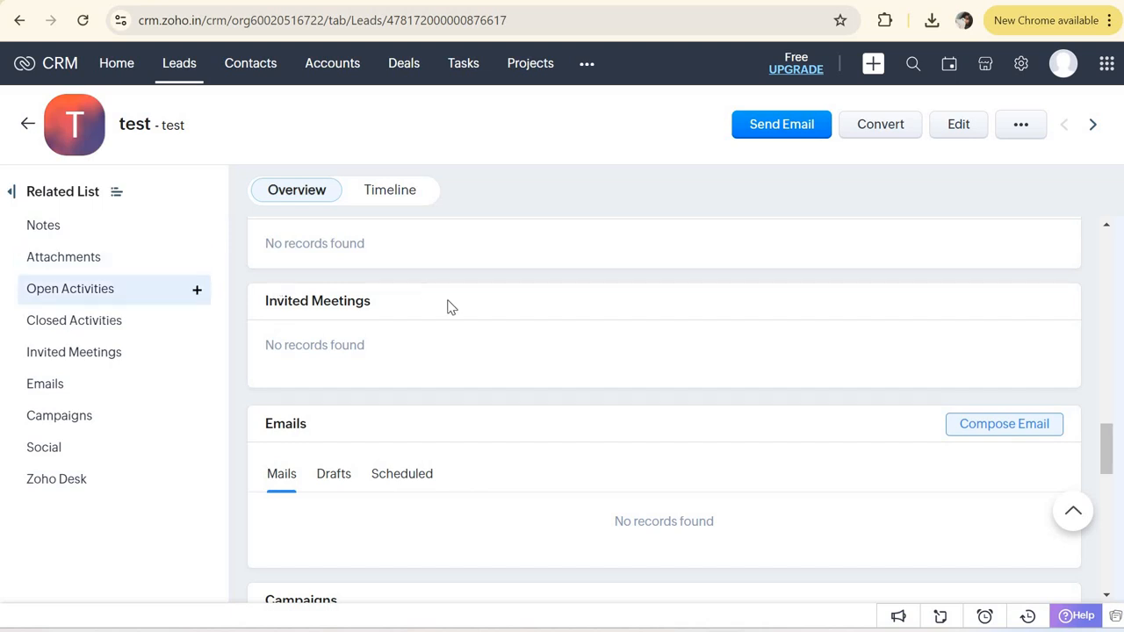
scroll(452, 319, "up", 5)
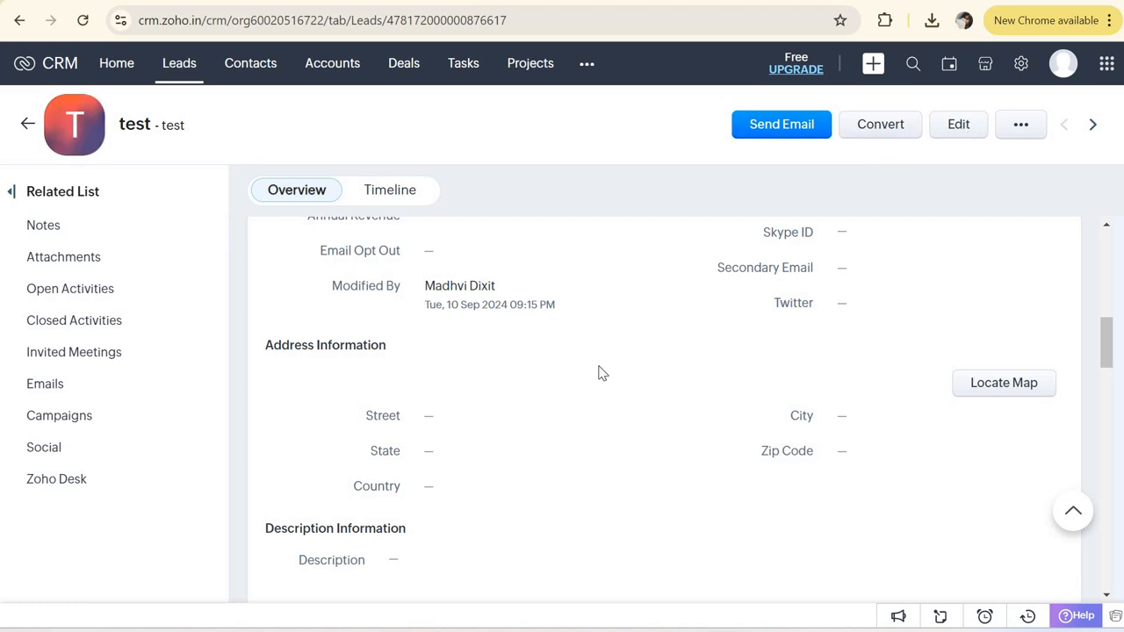
scroll(602, 373, "up", 8)
scroll(602, 373, "down", 6)
scroll(602, 373, "down", 15)
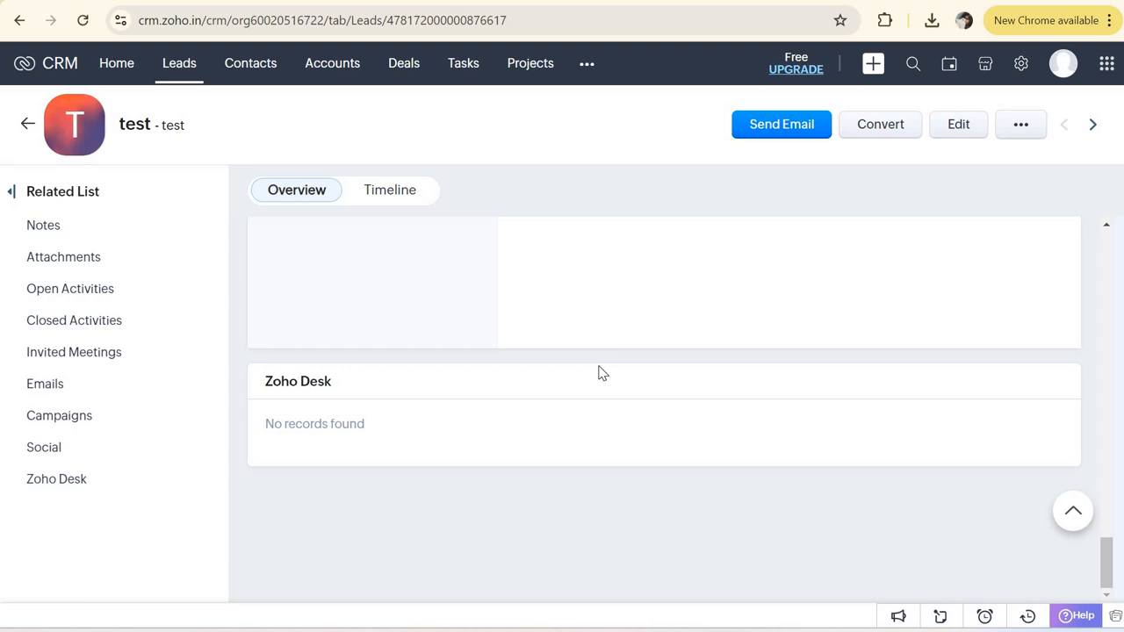
scroll(601, 373, "up", 8)
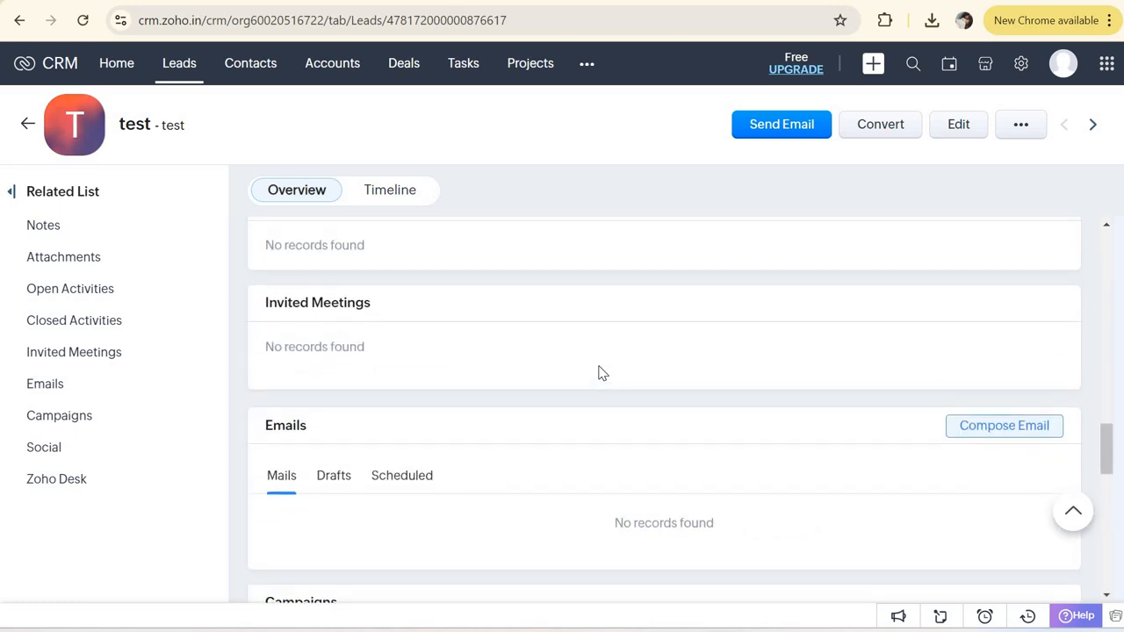
scroll(602, 373, "up", 6)
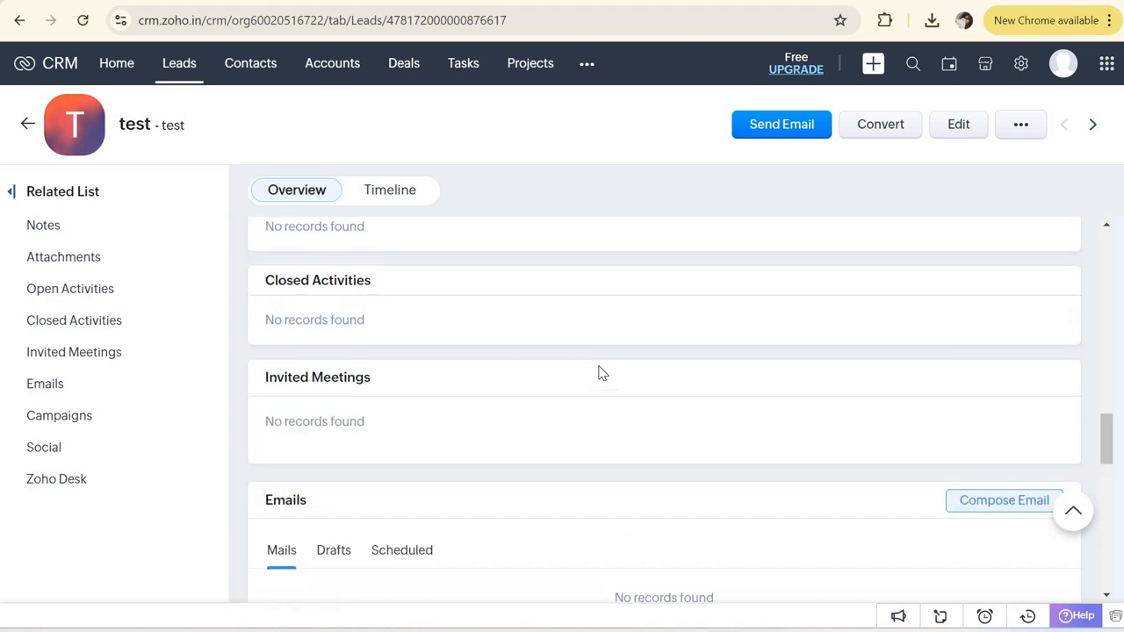
scroll(600, 374, "up", 10)
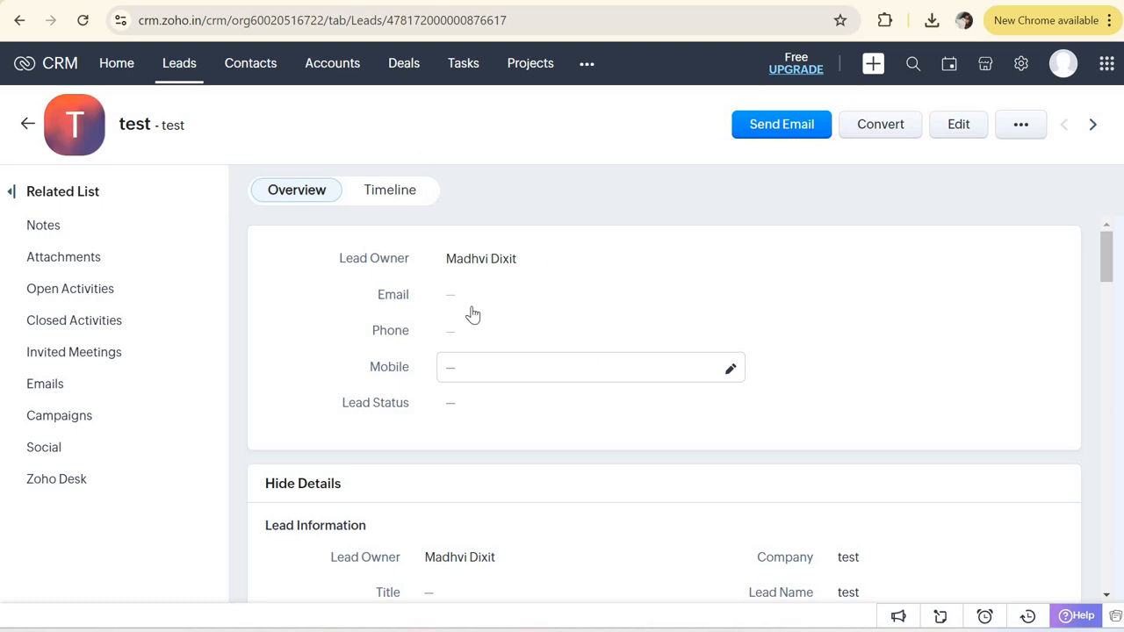
scroll(572, 466, "down", 5)
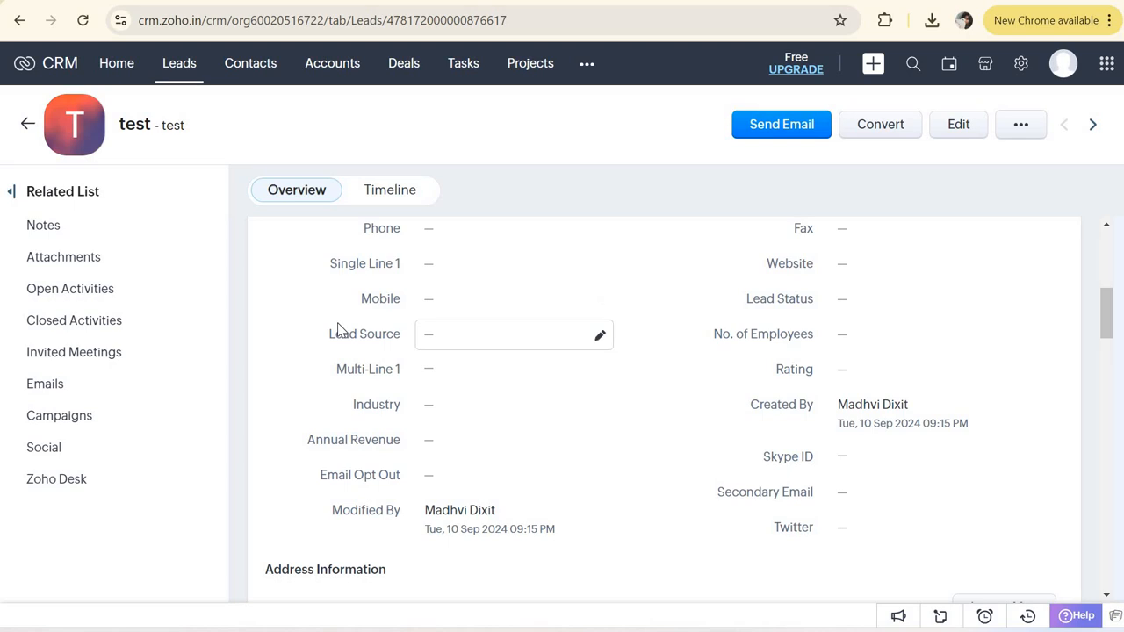
Step: Add a task with the subject "test" and due date Sep 10, 2024 to the lead's Open Activities and save it
left_click(108, 289)
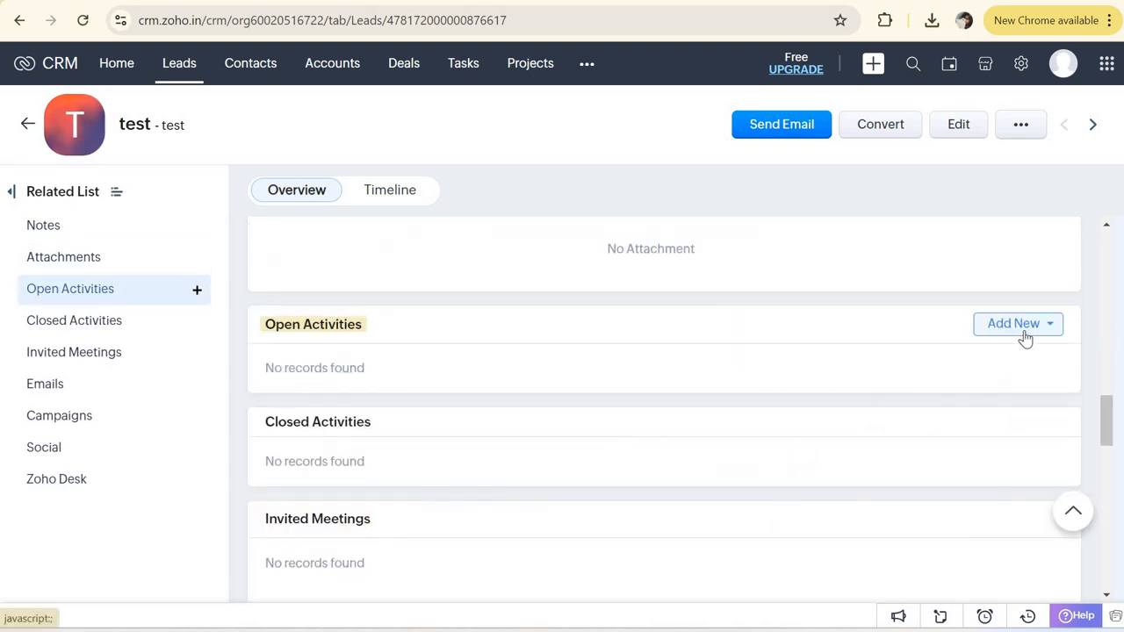
left_click(1047, 324)
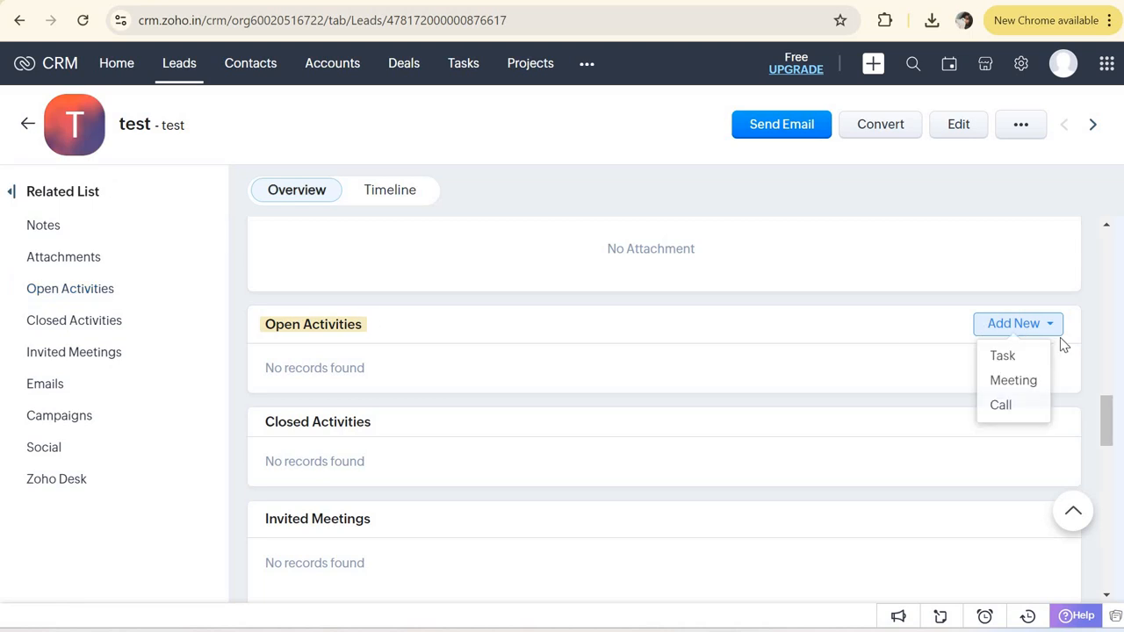
left_click(1004, 356)
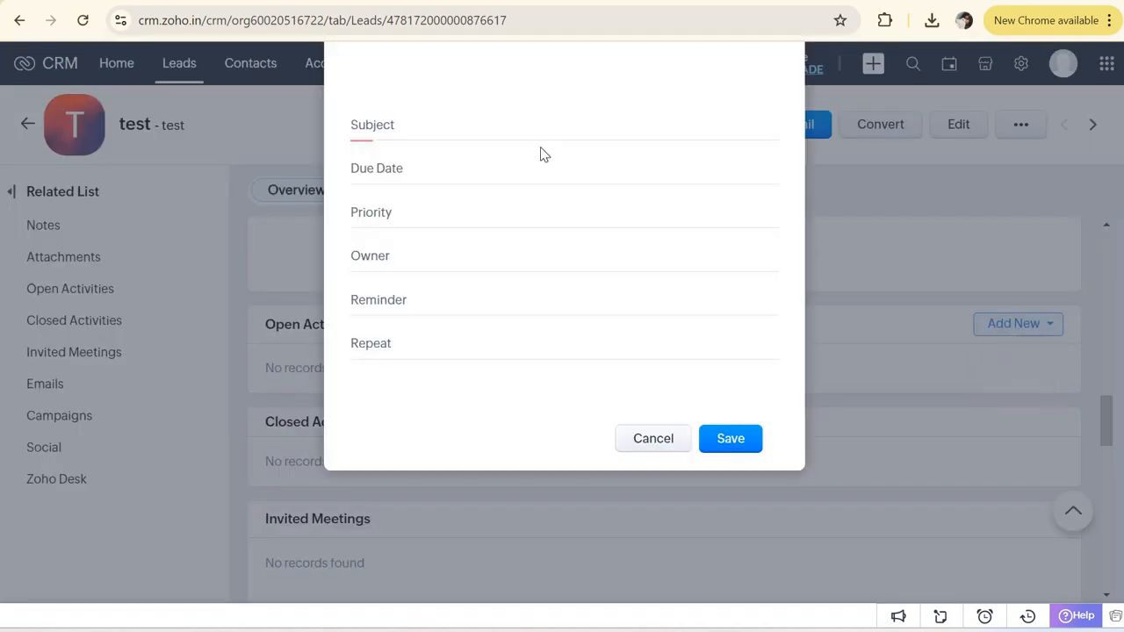
type("test")
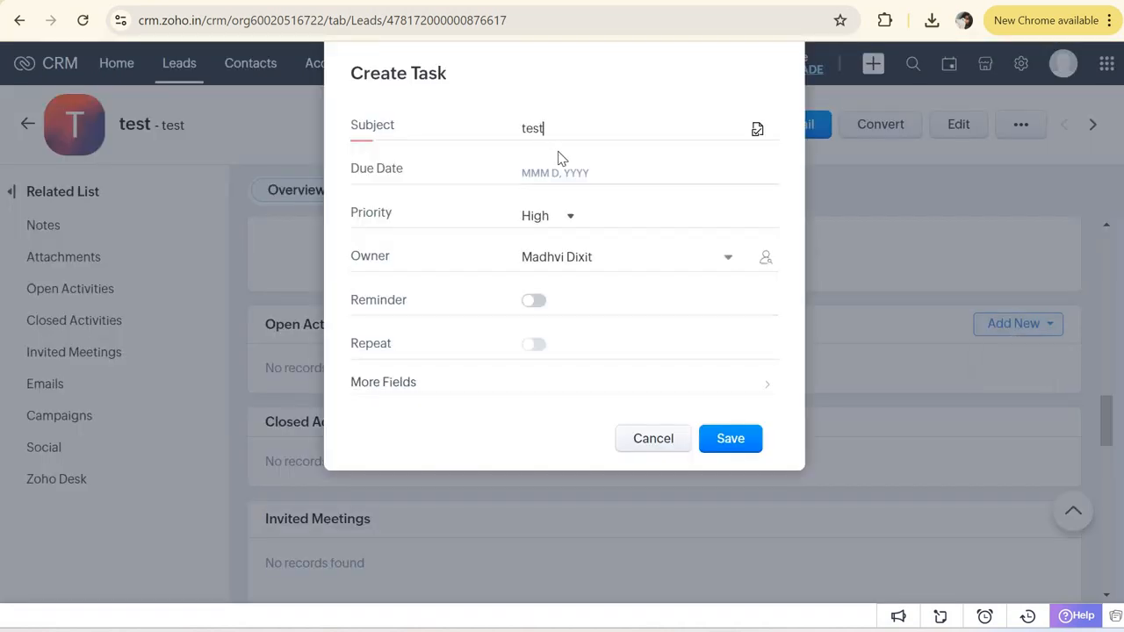
left_click(571, 166)
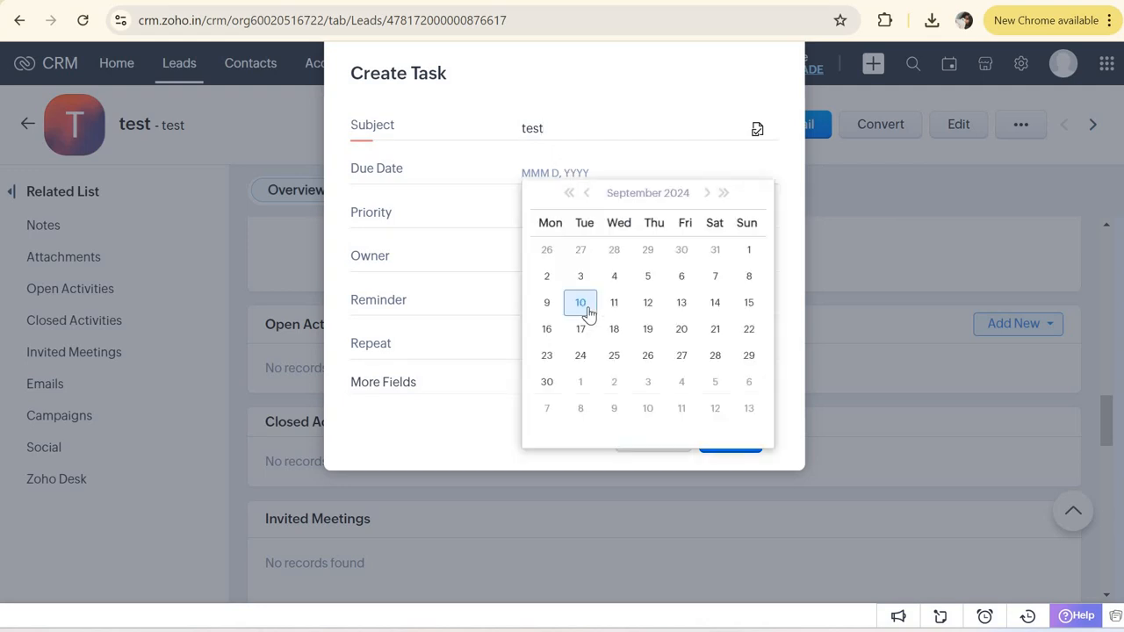
left_click(582, 306)
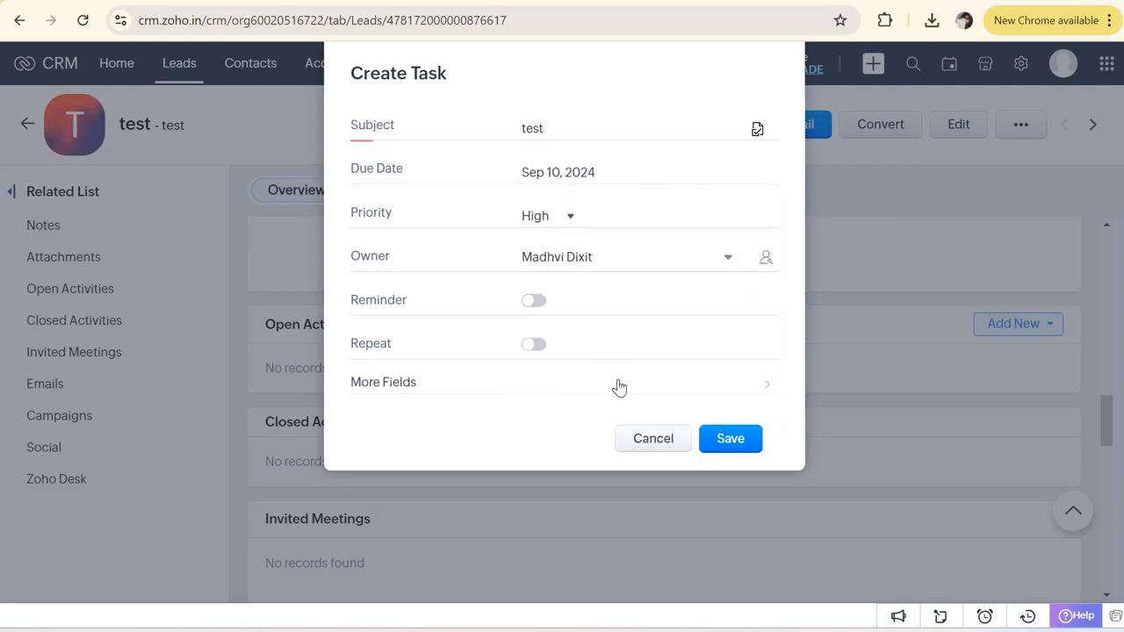
left_click(730, 438)
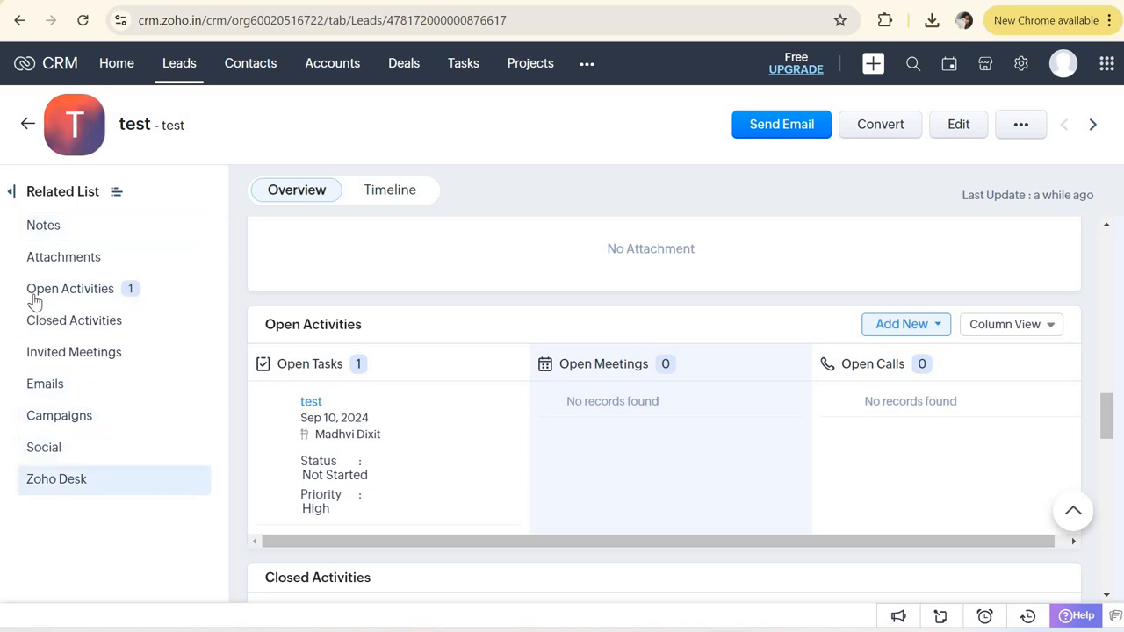
Step: Mark the lead's open test task as completed and check it under Closed Activities
mouse_move(131, 305)
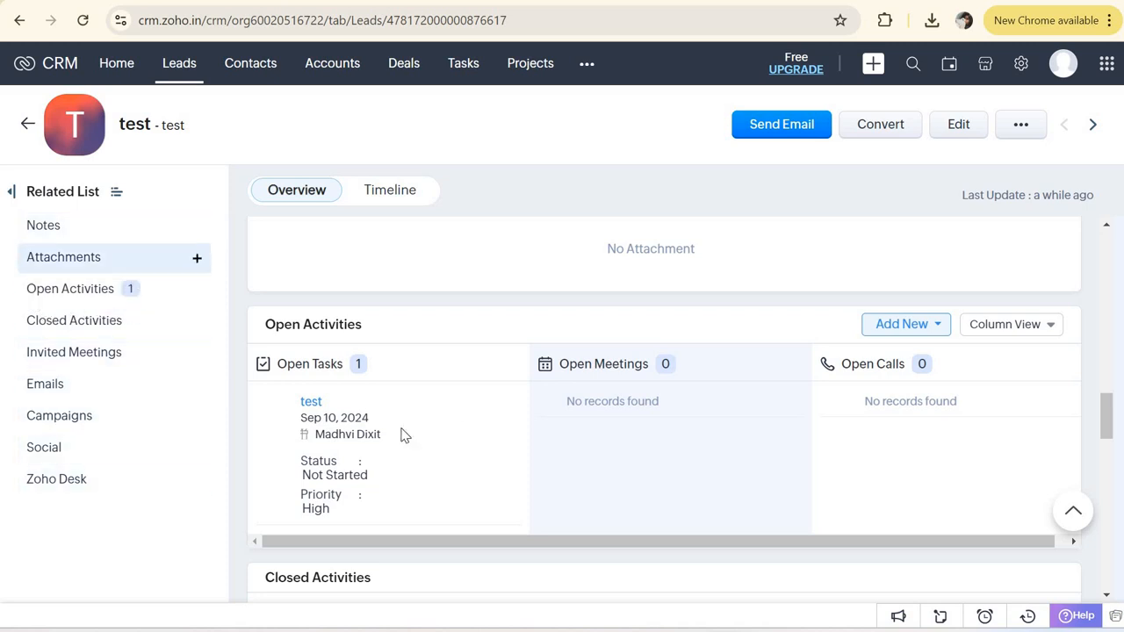
mouse_move(268, 411)
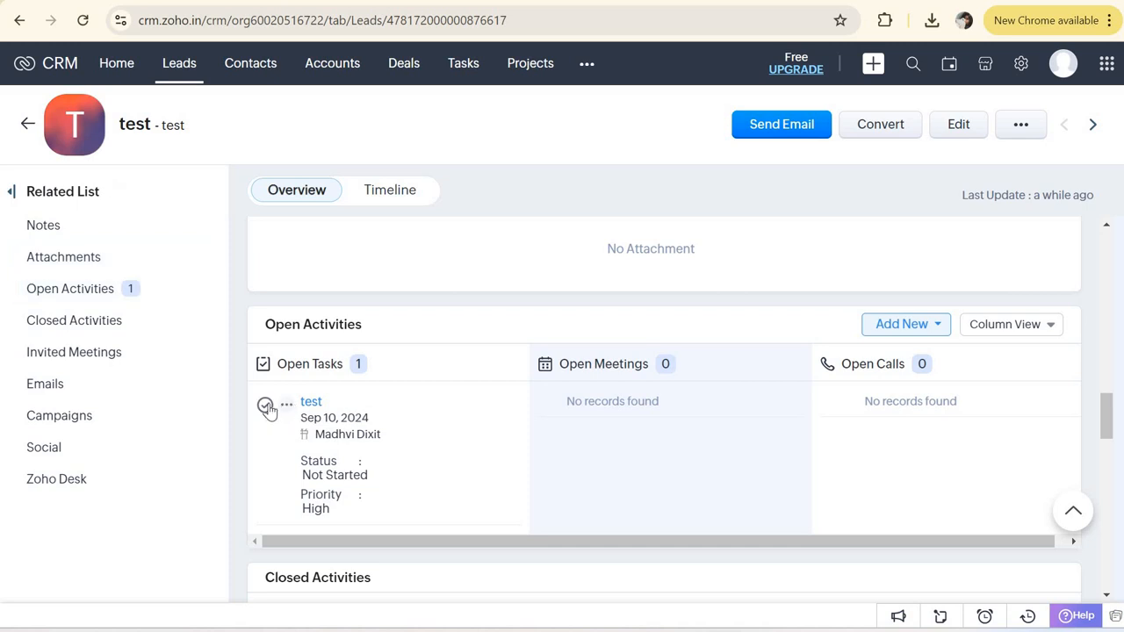
left_click(266, 407)
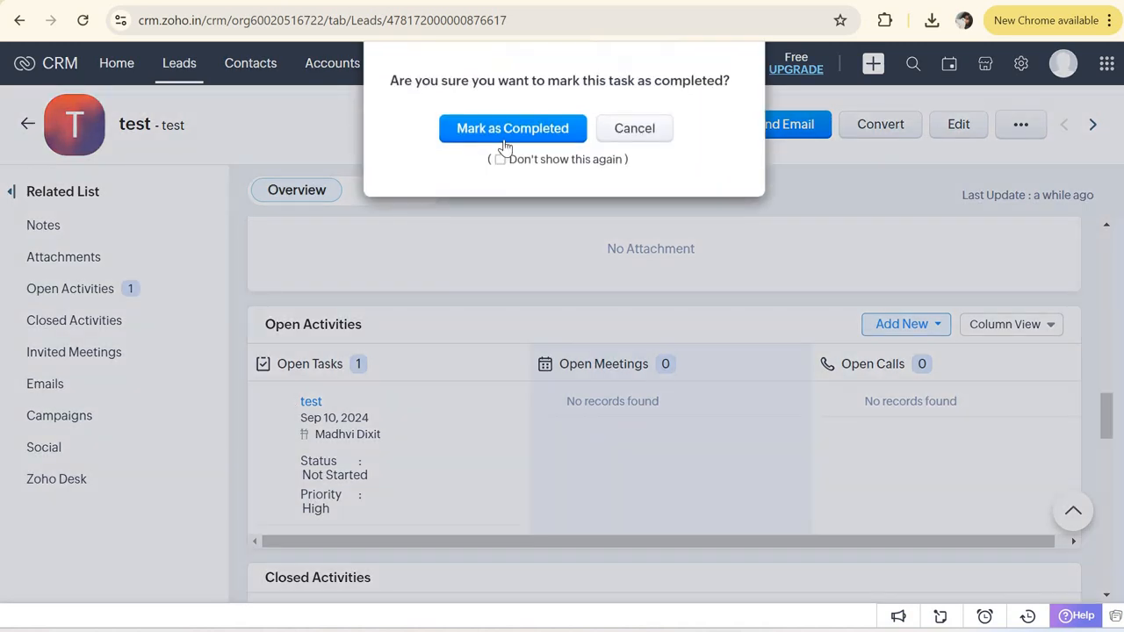
left_click(505, 147)
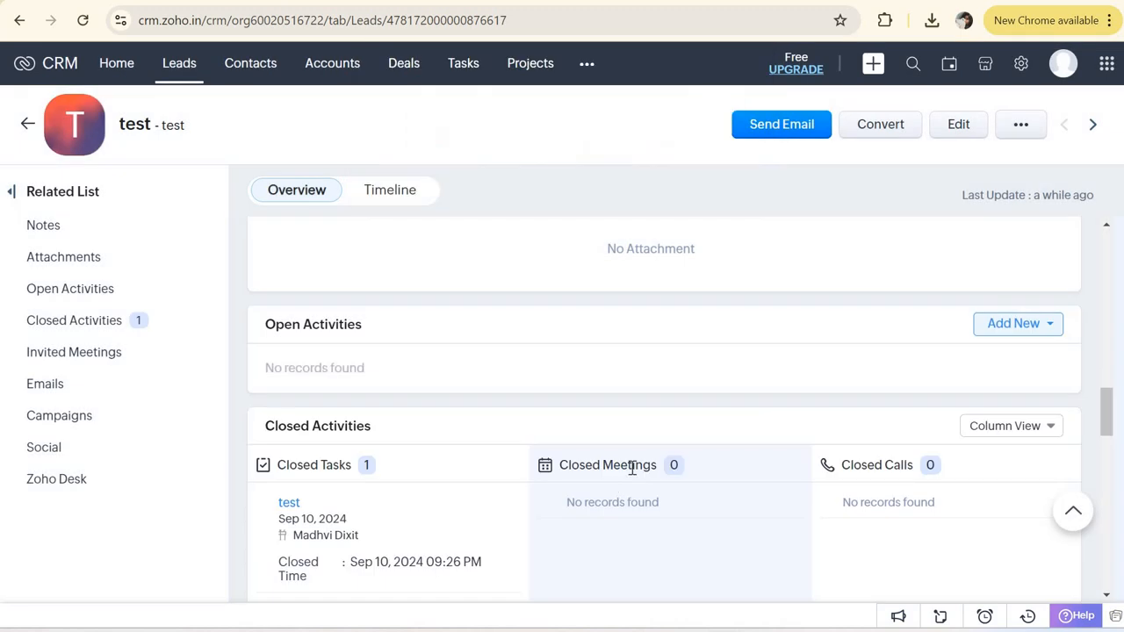
left_click(51, 323)
left_click(144, 327)
Step: Review the lead's details and its Open Activities, Closed Activities, Invited Meetings, Emails and Campaigns related lists
scroll(477, 376, "up", 15)
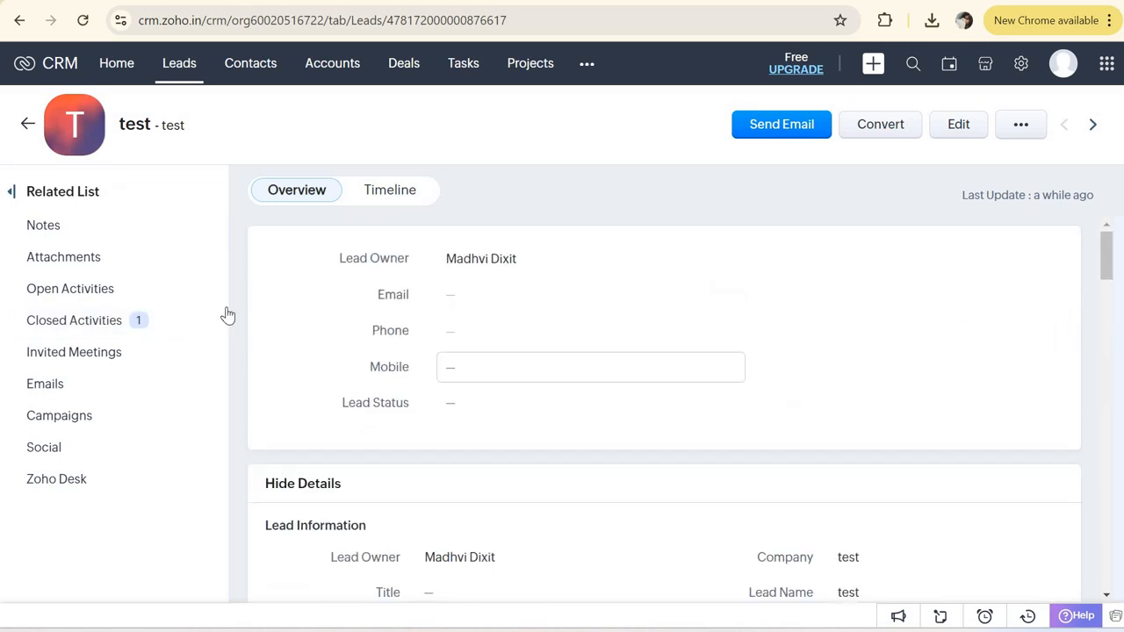
scroll(532, 546, "down", 1)
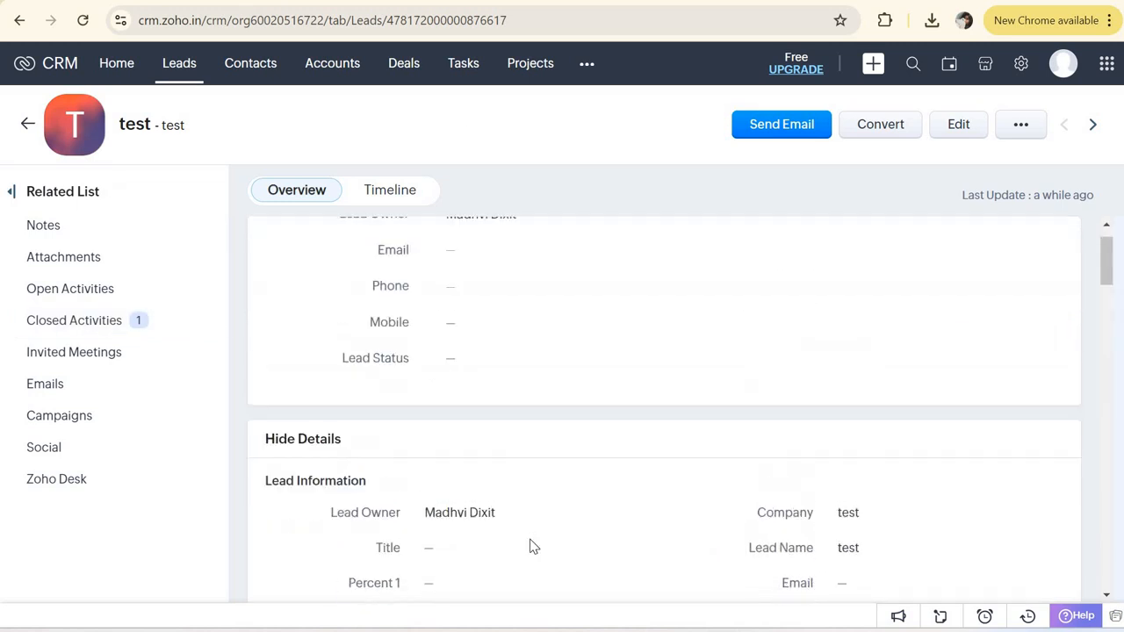
scroll(533, 546, "up", 1)
scroll(532, 547, "down", 15)
scroll(532, 547, "down", 5)
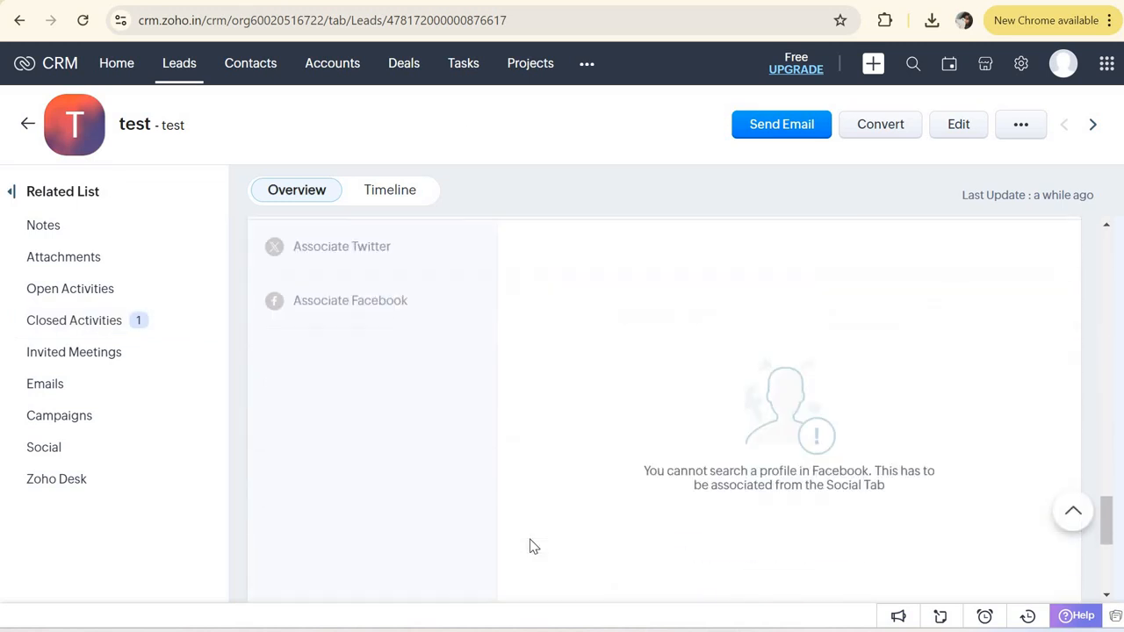
scroll(533, 546, "up", 15)
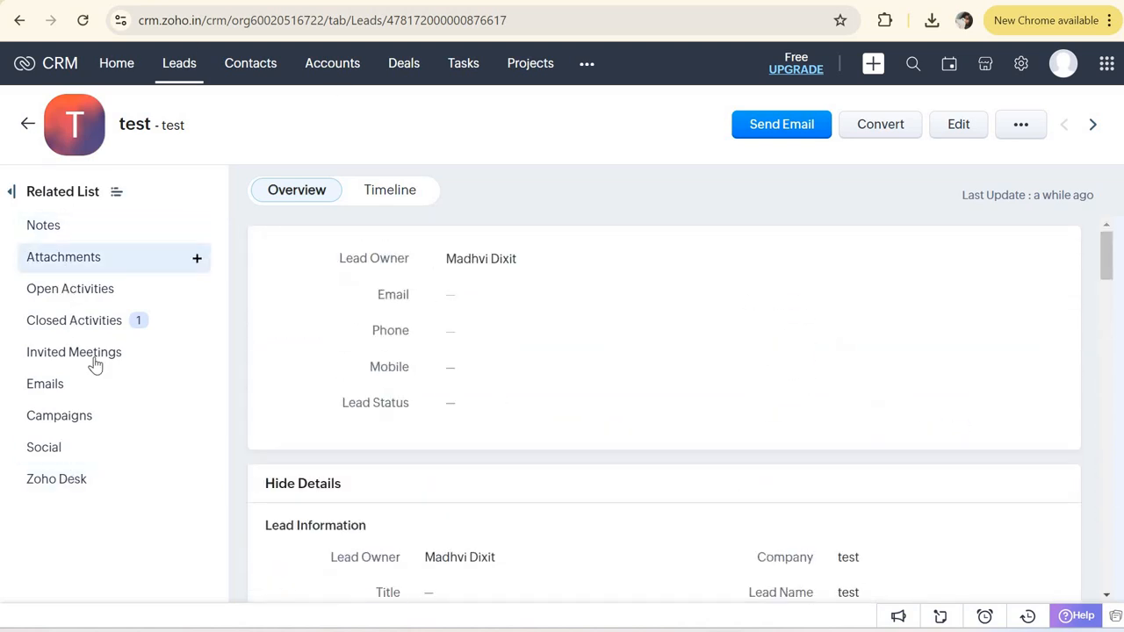
left_click(85, 292)
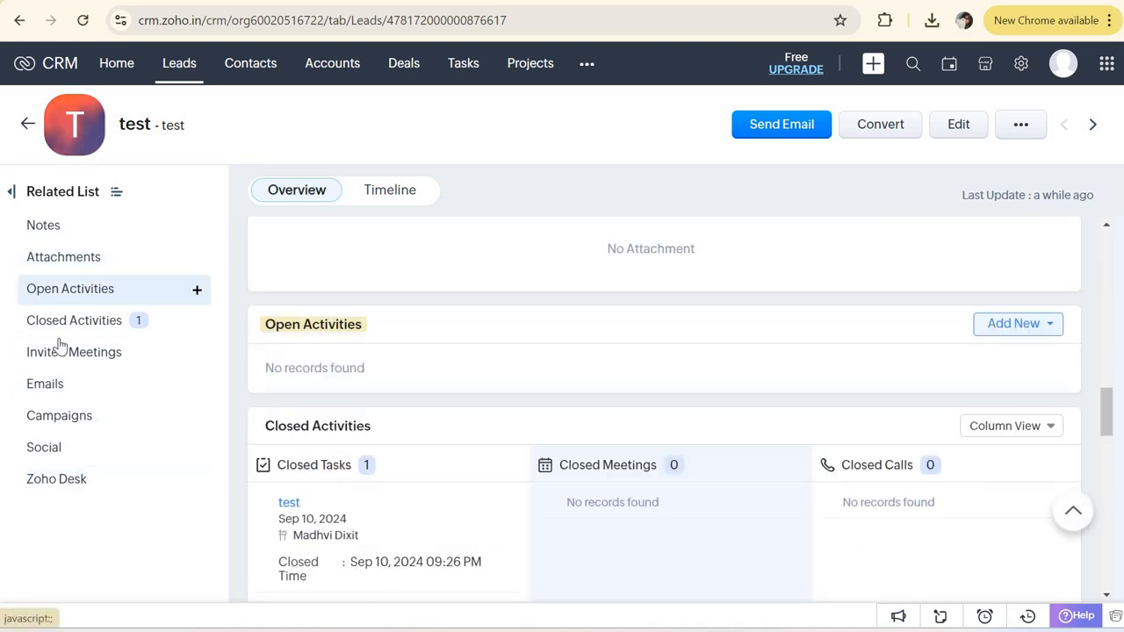
left_click(88, 322)
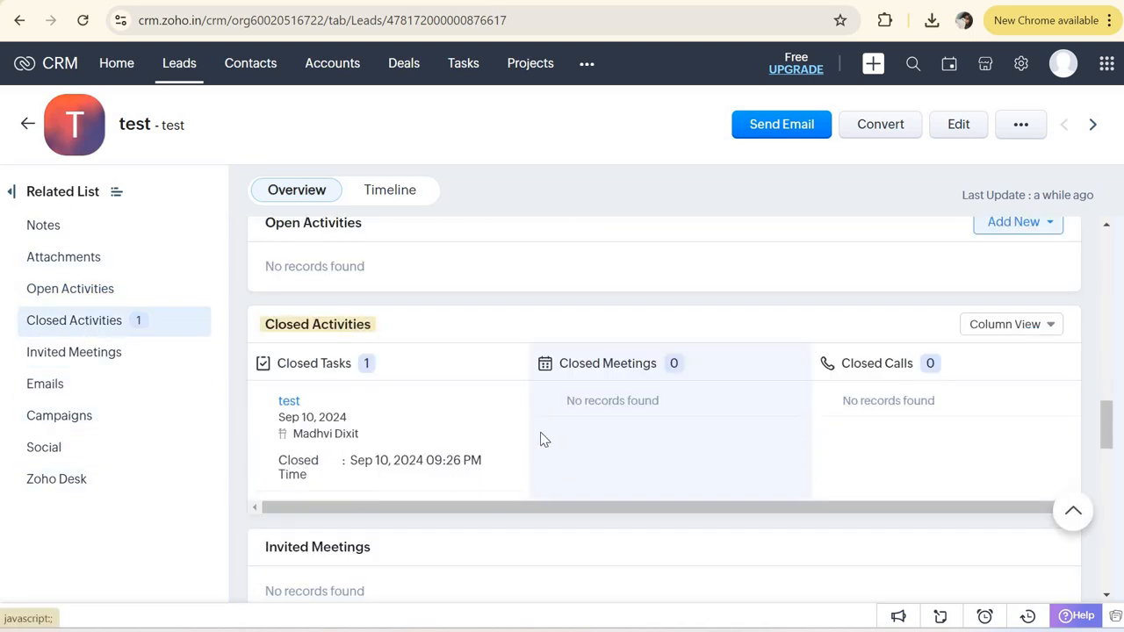
scroll(138, 304, "up", 10)
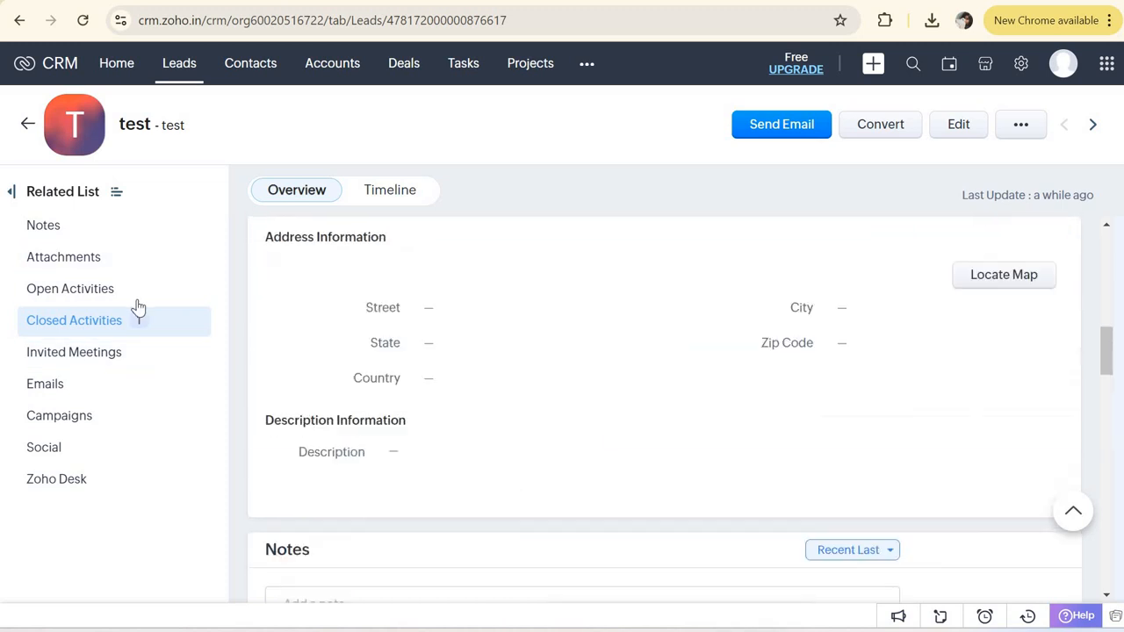
left_click(112, 318)
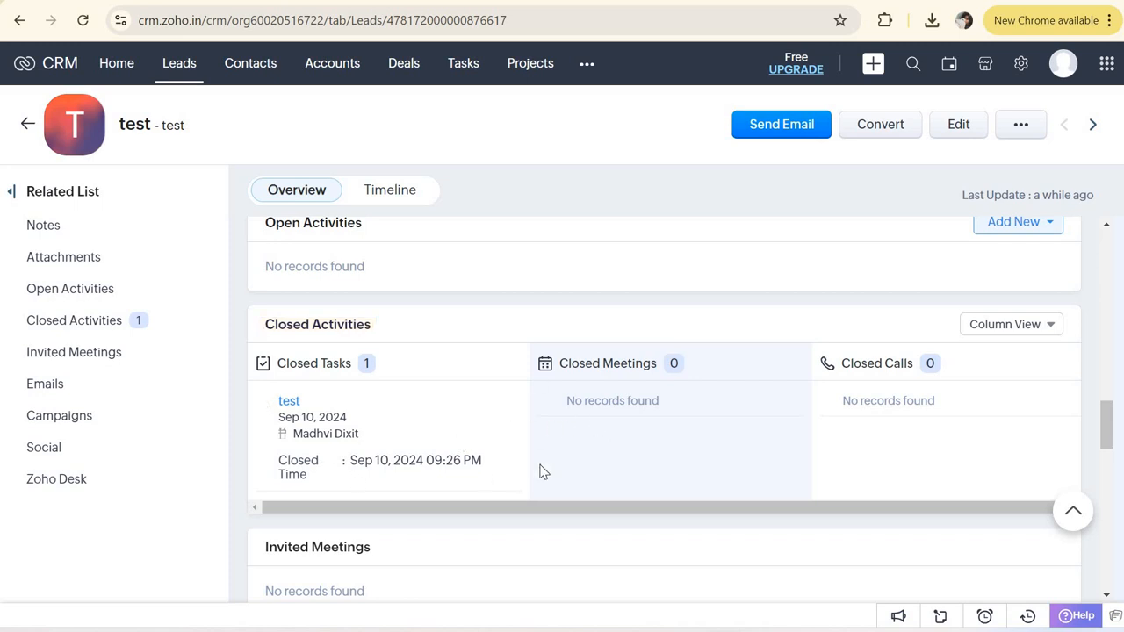
left_click(112, 361)
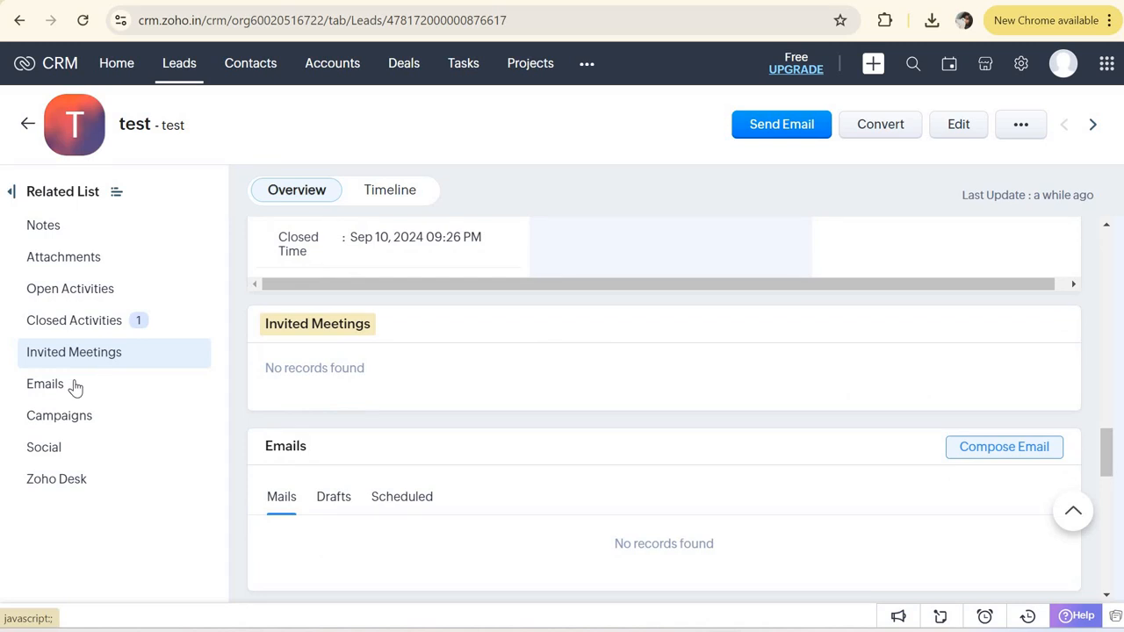
left_click(75, 388)
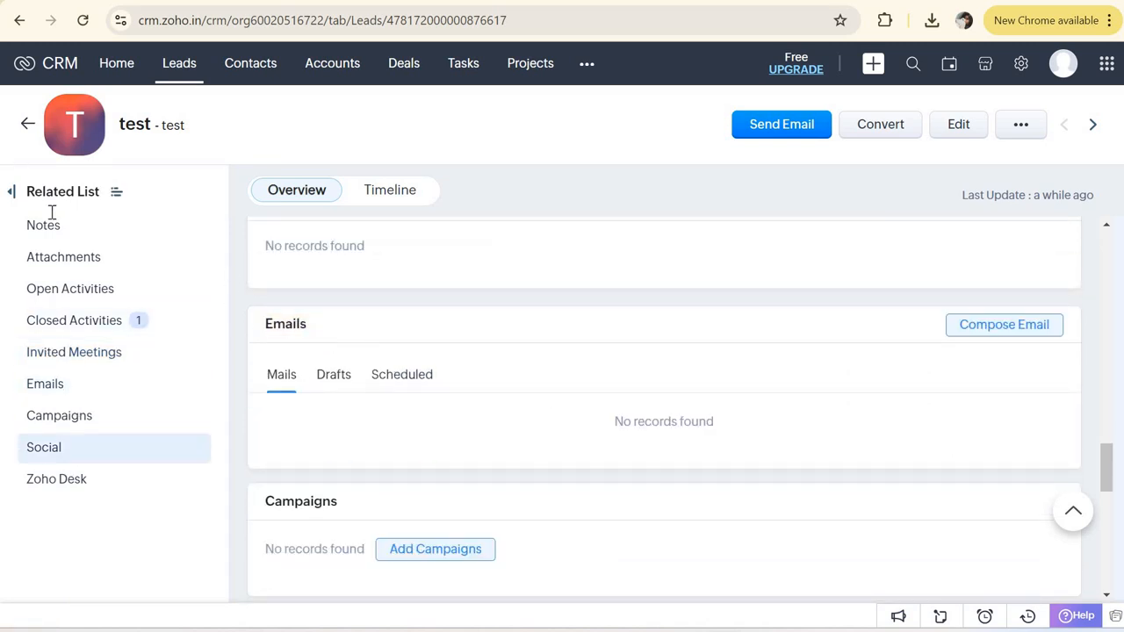
scroll(447, 303, "up", 15)
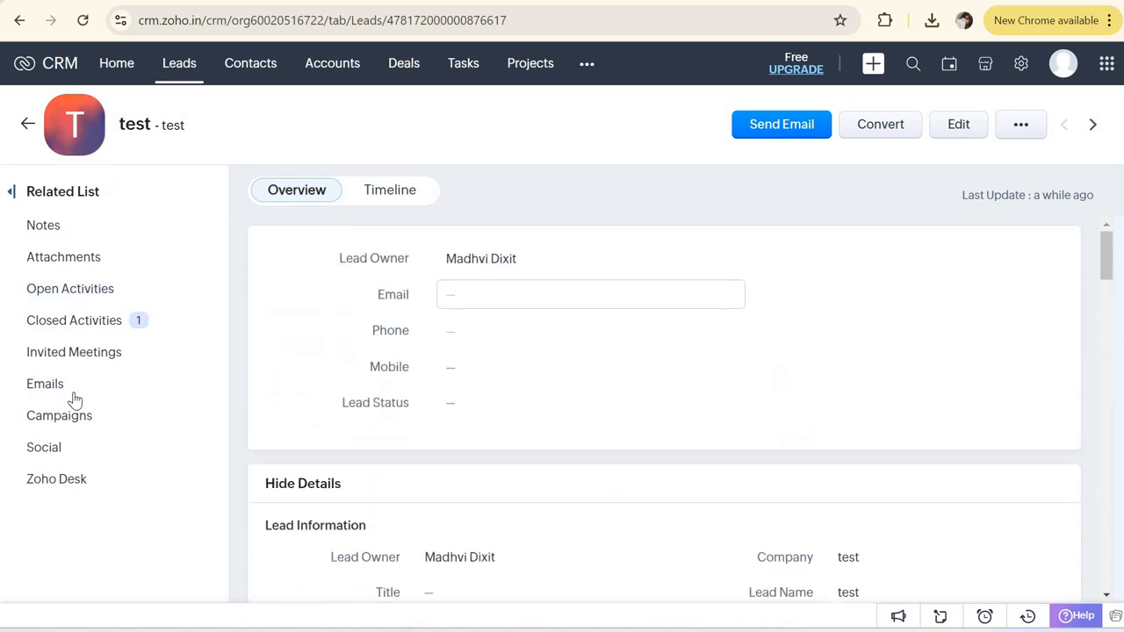
left_click(84, 425)
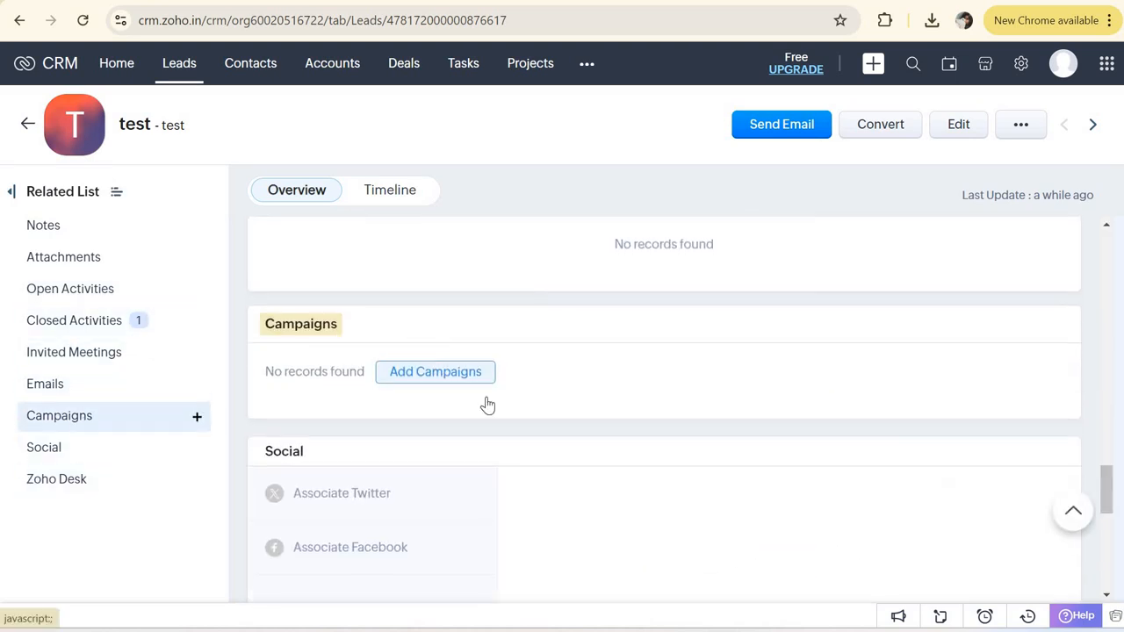
scroll(519, 505, "up", 7)
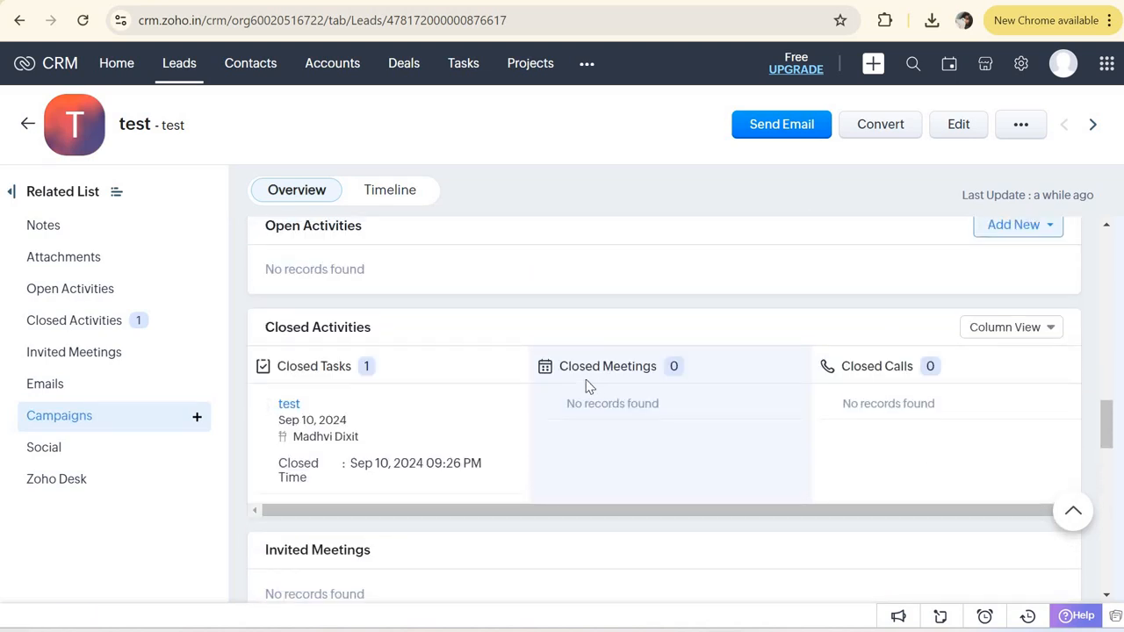
Step: Review the lead's related lists down to Social and examine the entries in its Timeline history
scroll(589, 387, "down", 3)
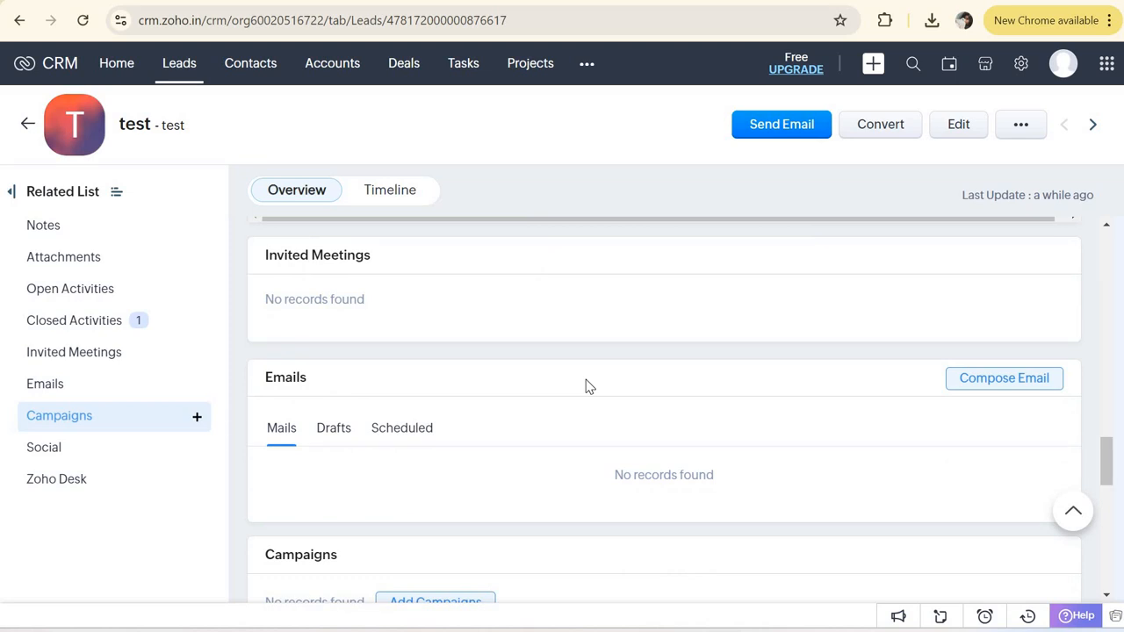
scroll(587, 384, "down", 4)
scroll(575, 382, "up", 2)
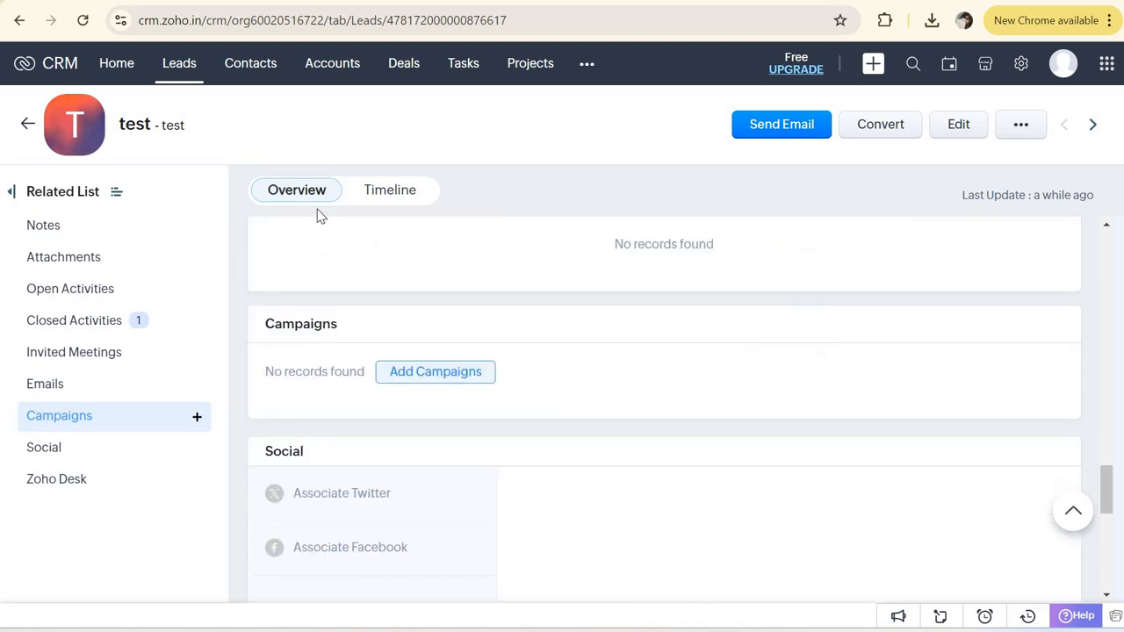
scroll(569, 376, "down", 3)
scroll(569, 375, "up", 3)
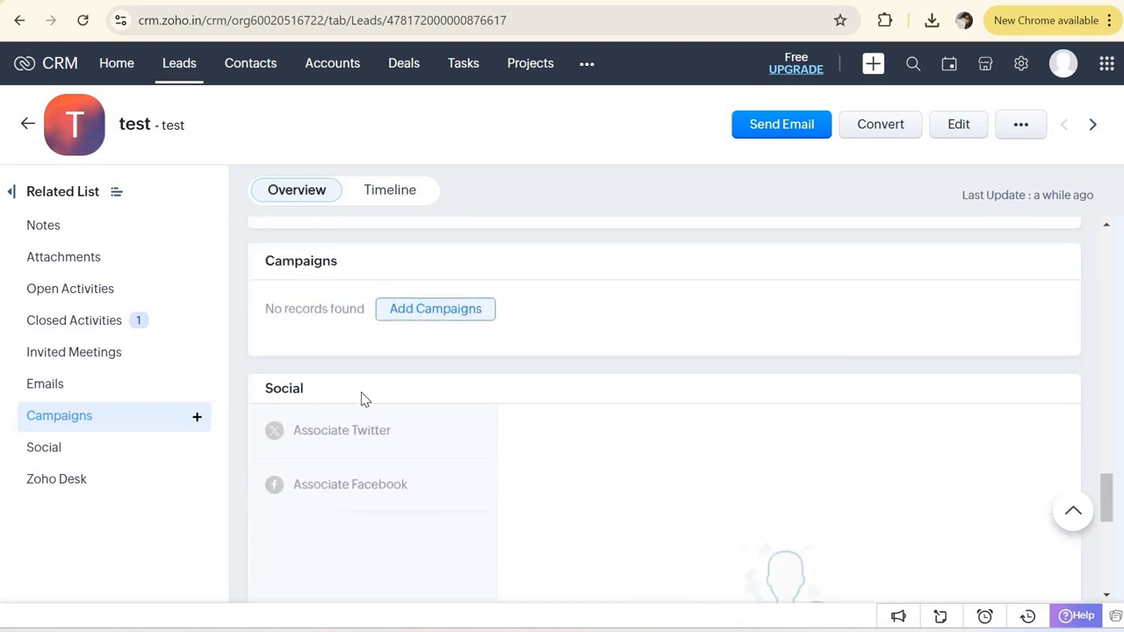
scroll(347, 404, "up", 10)
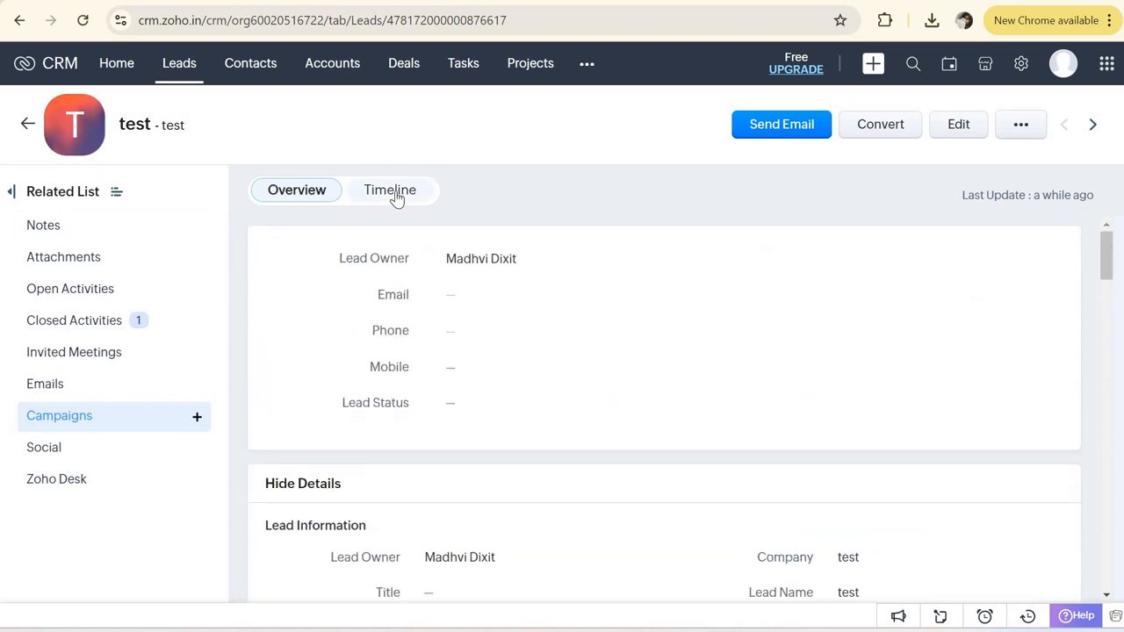
left_click(395, 196)
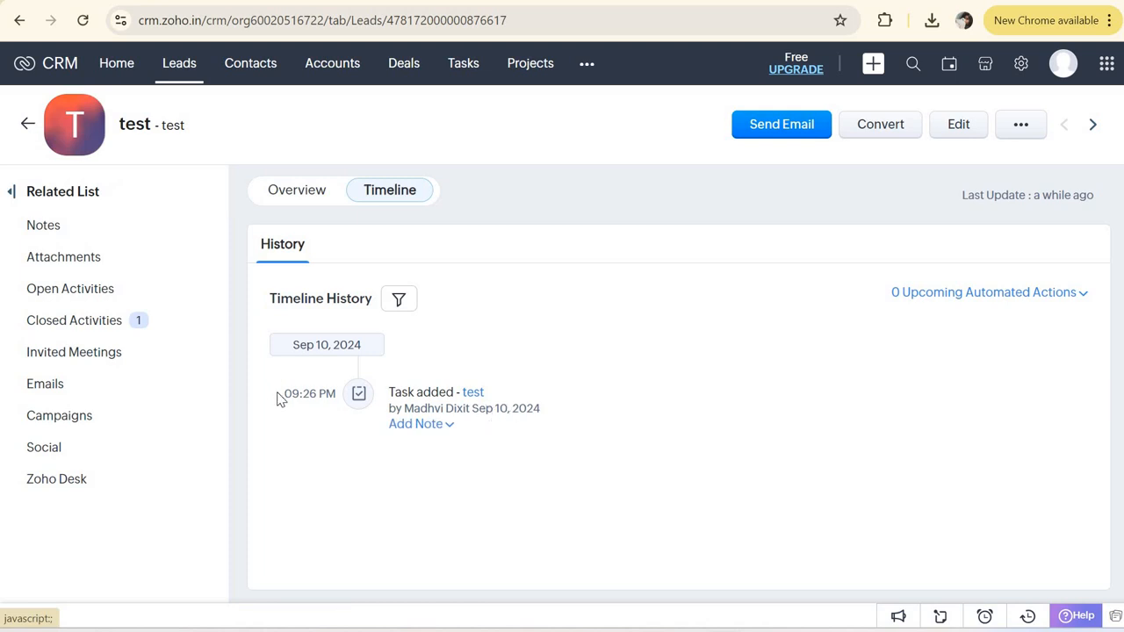
triple_click(337, 408)
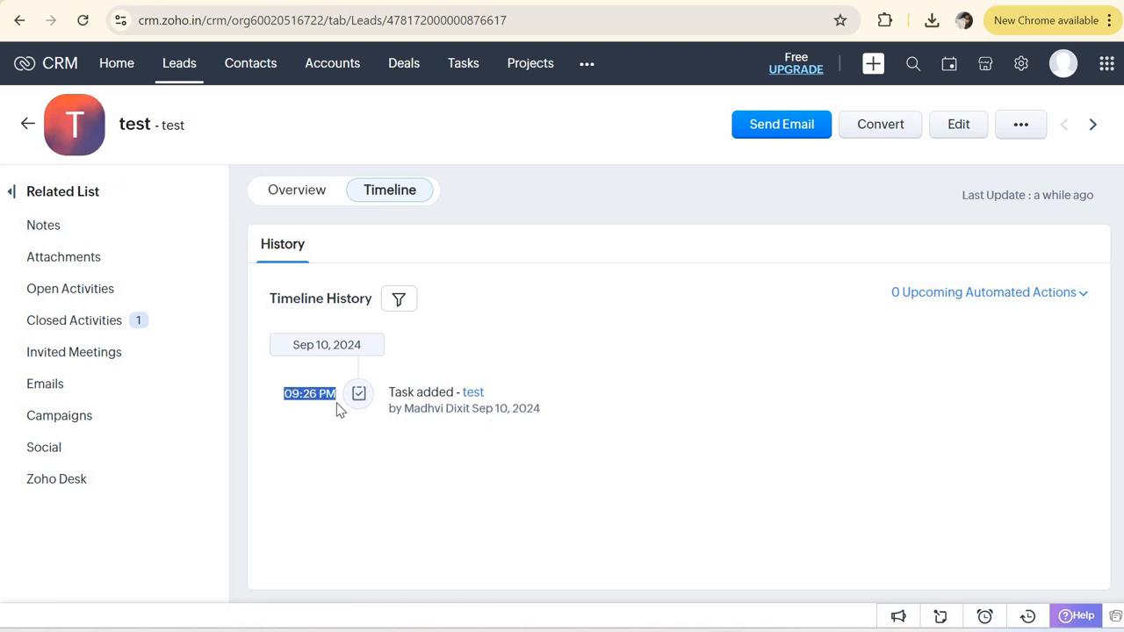
left_click(508, 499)
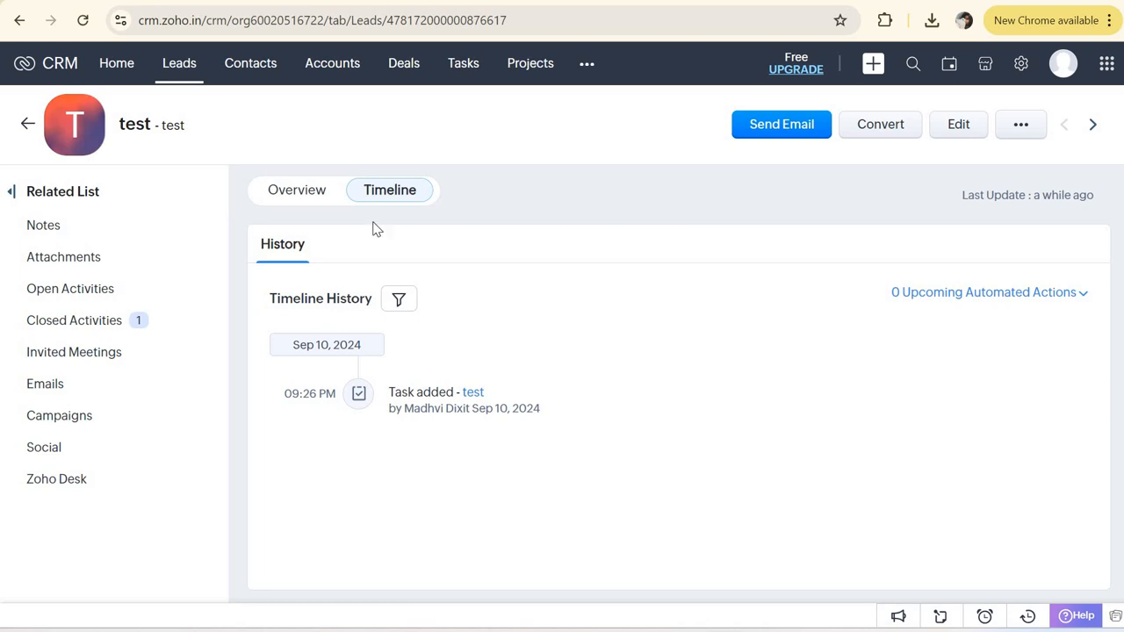
Step: Return to the lead's Overview and try to locate its address on the map from Address Information
left_click(299, 193)
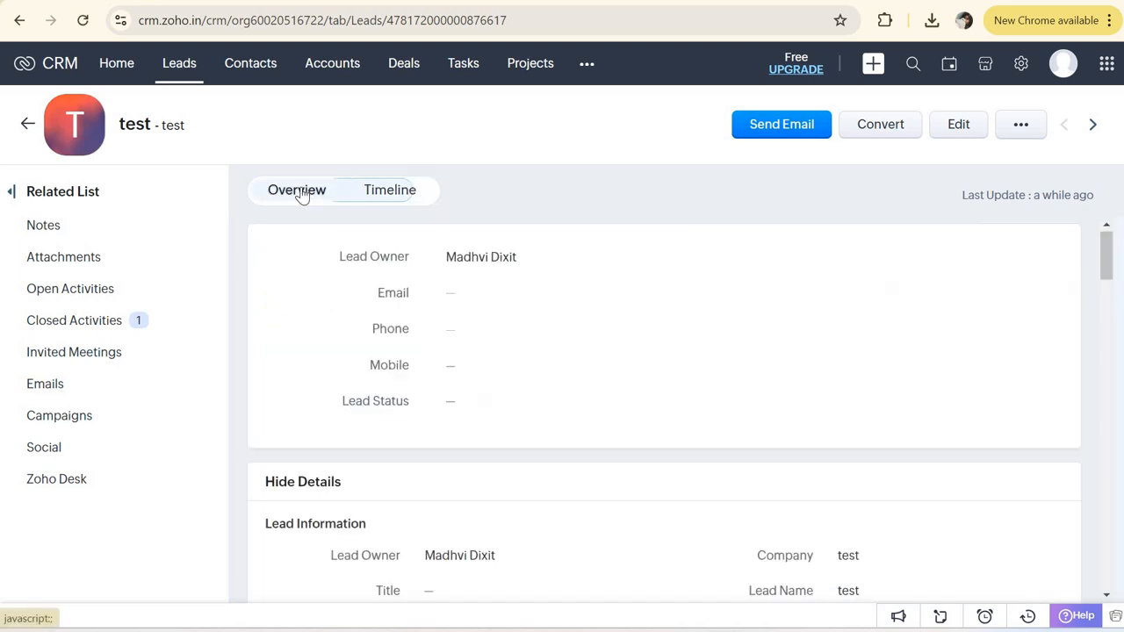
scroll(411, 382, "down", 8)
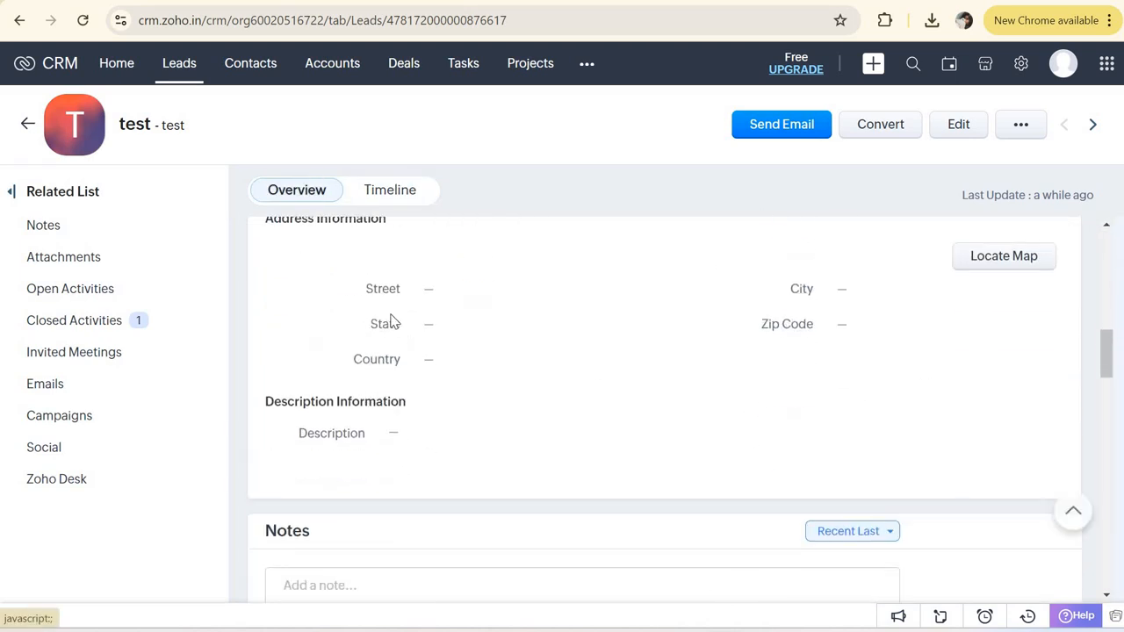
scroll(389, 319, "up", 2)
scroll(540, 434, "down", 5)
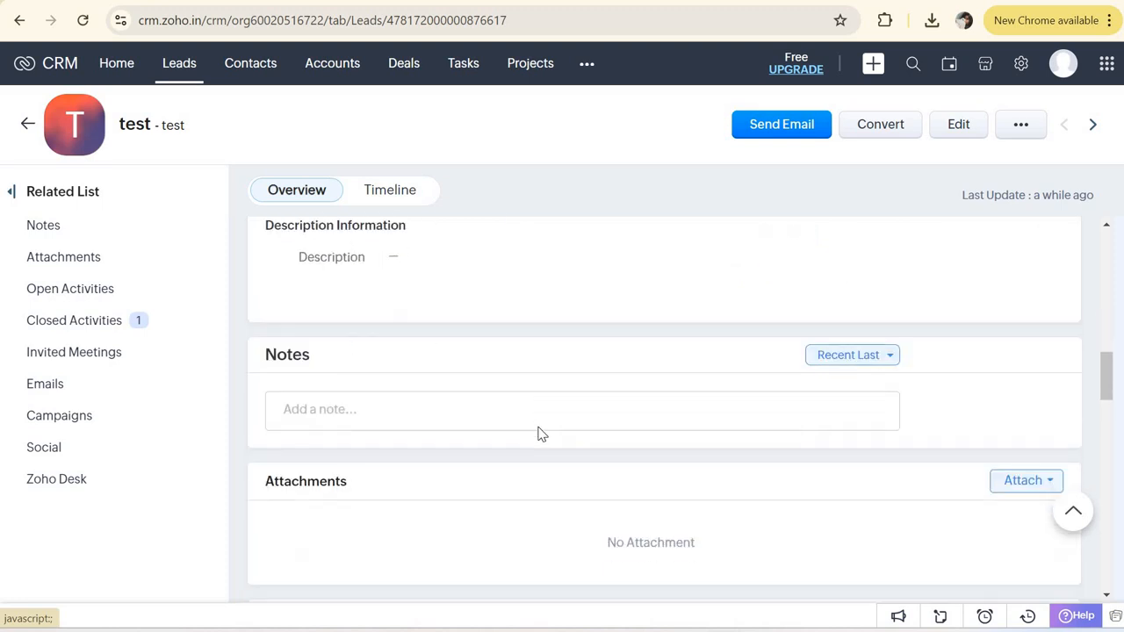
scroll(984, 411, "up", 5)
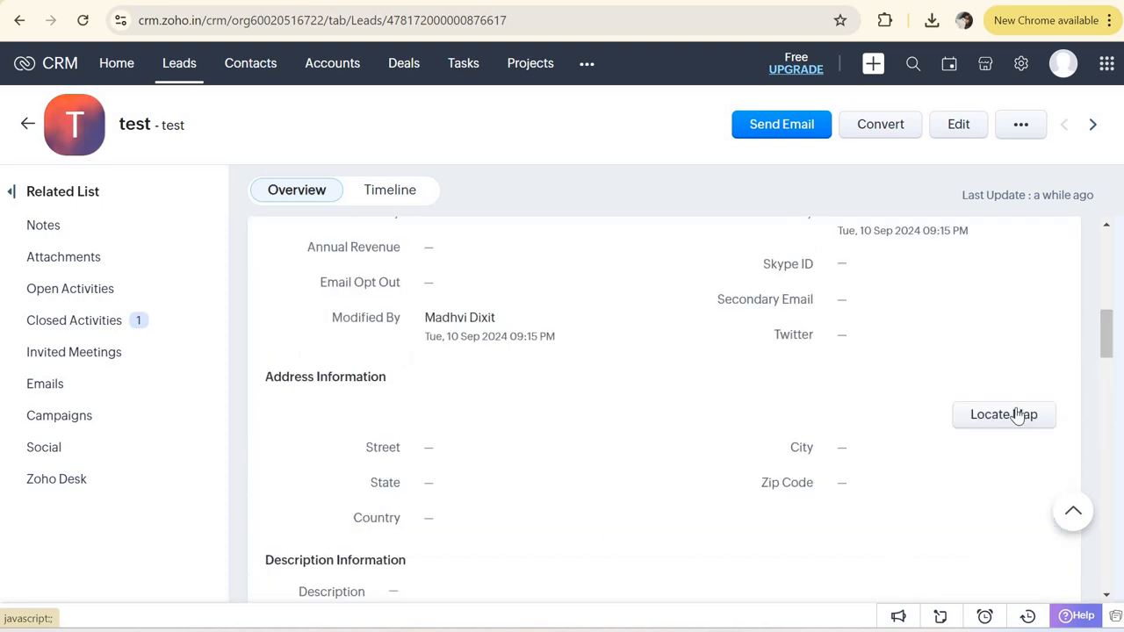
left_click(1017, 415)
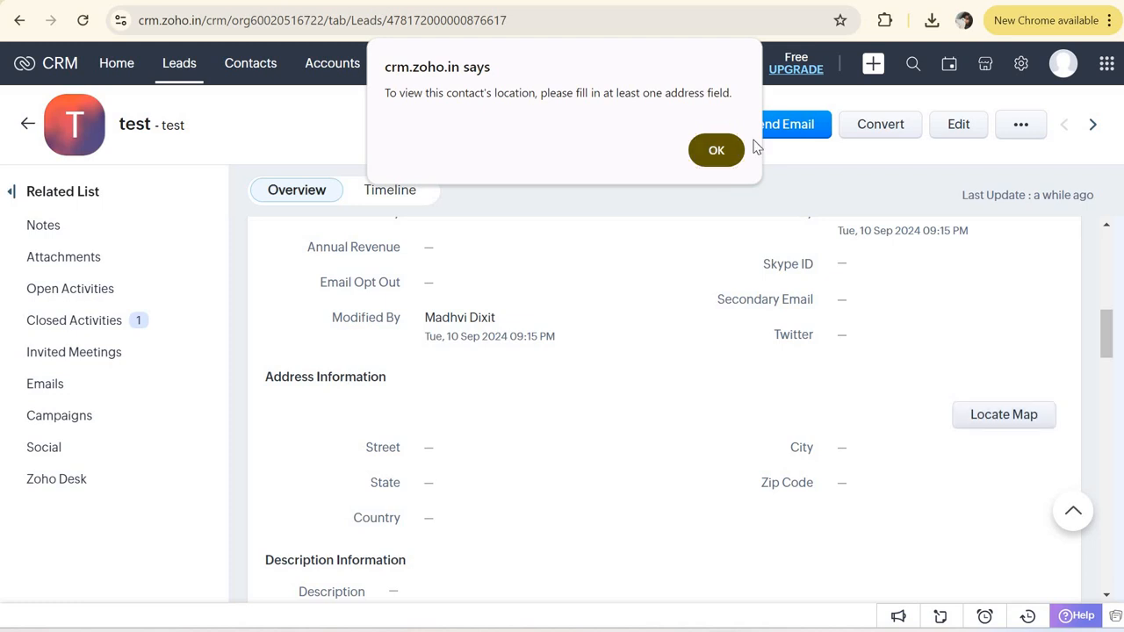
left_click(714, 151)
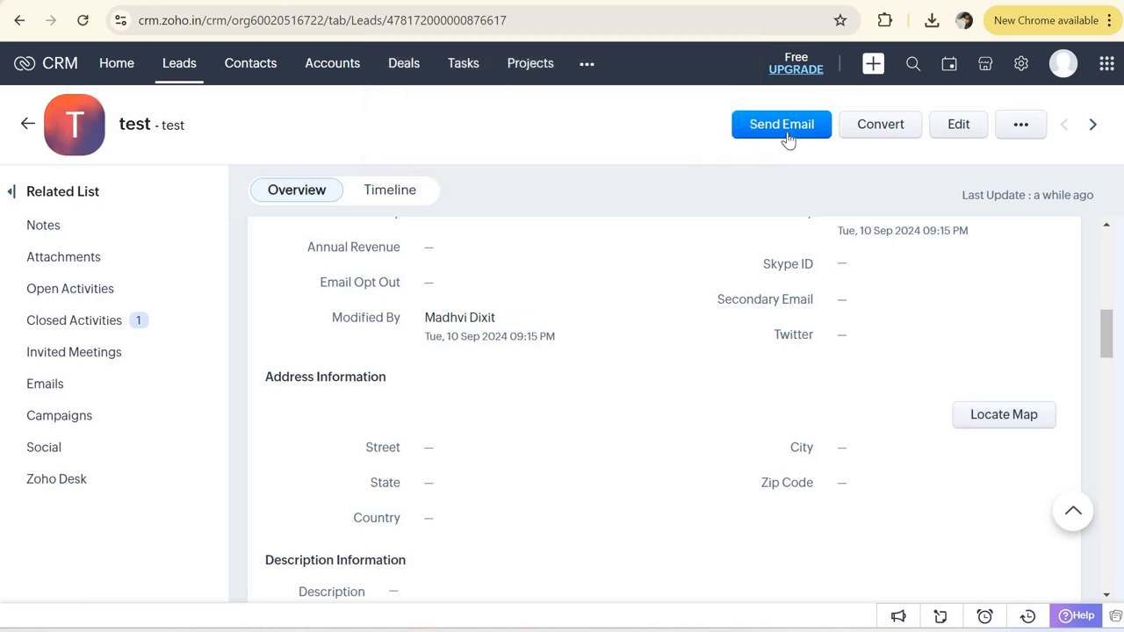
Step: Open a new email message for the lead, view the available email templates, and close the message without sending
left_click(786, 137)
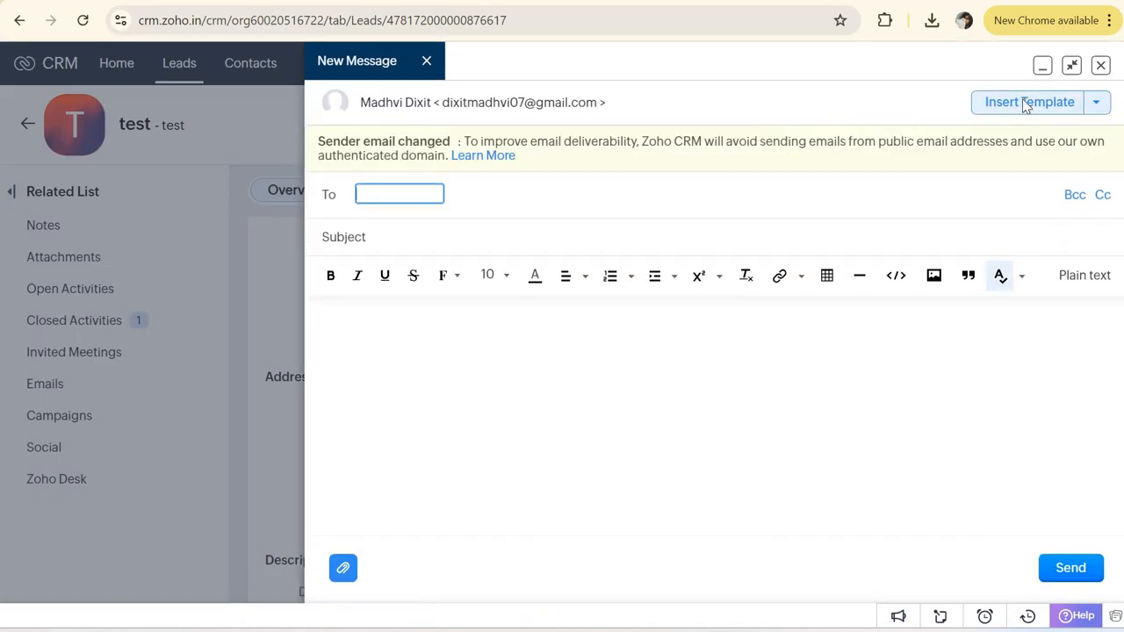
left_click(1024, 103)
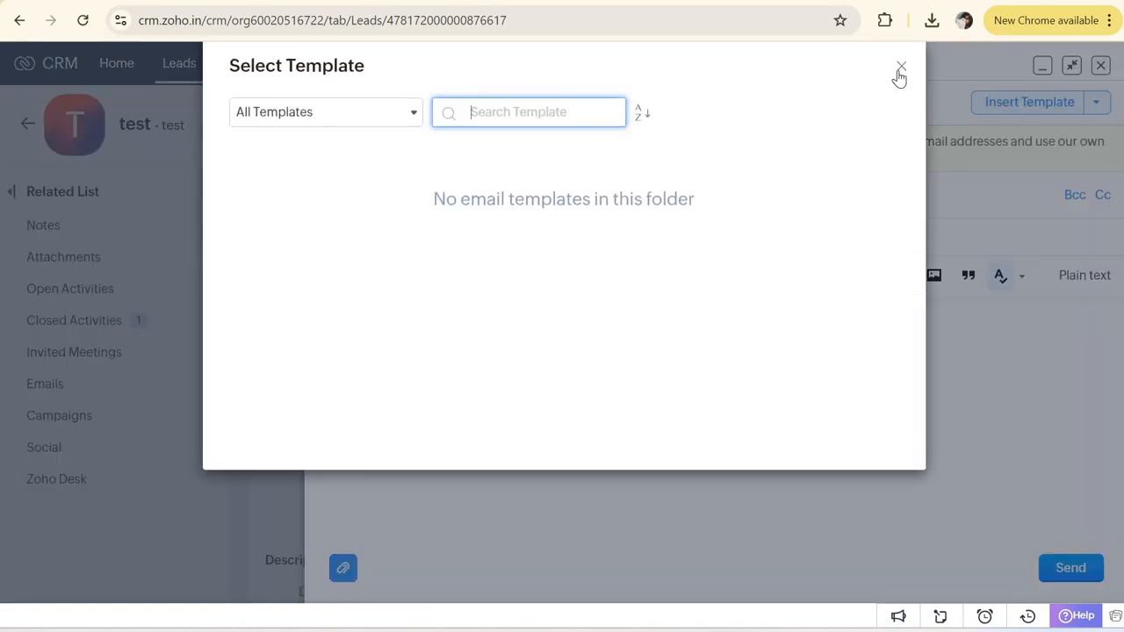
left_click(900, 69)
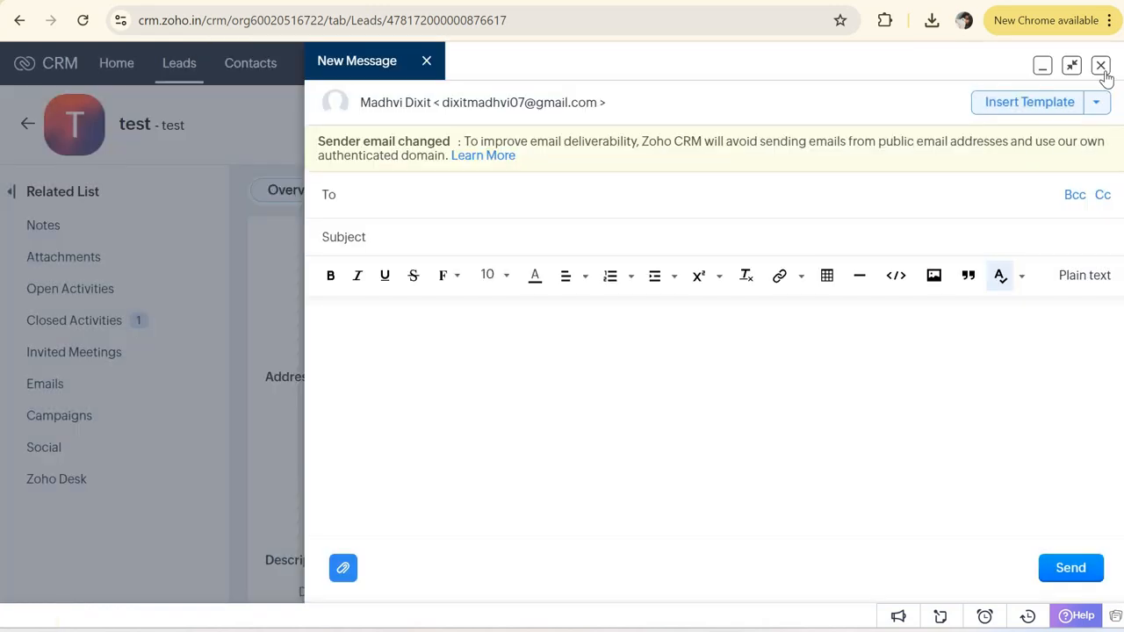
left_click(1100, 66)
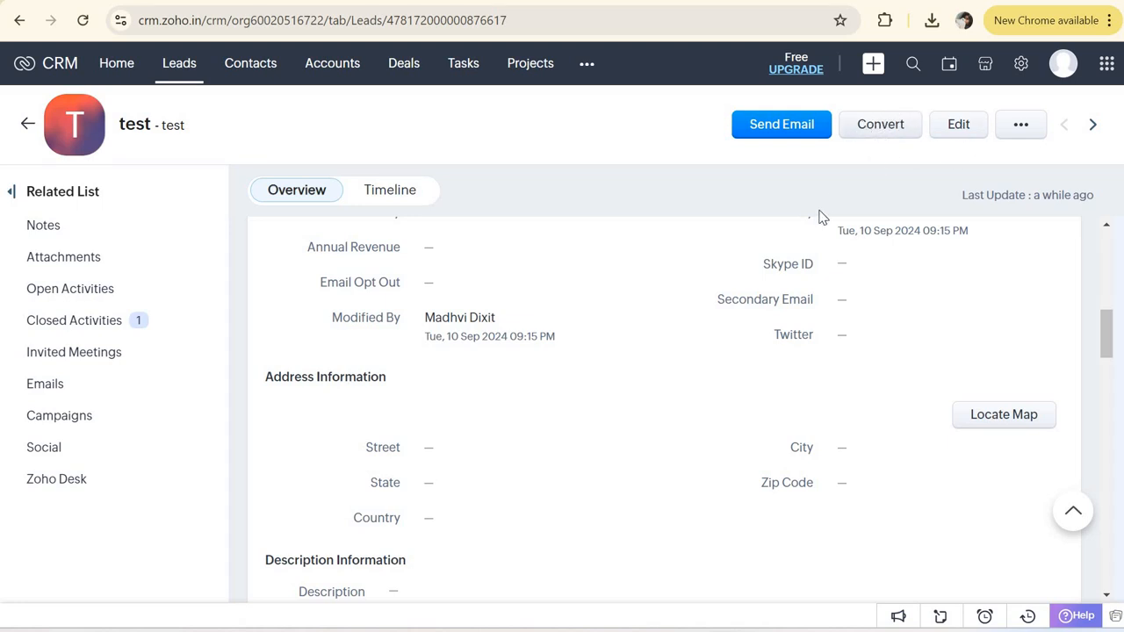
Step: Edit the lead test, set its Title to "ttttt" and save the record
scroll(532, 334, "up", 10)
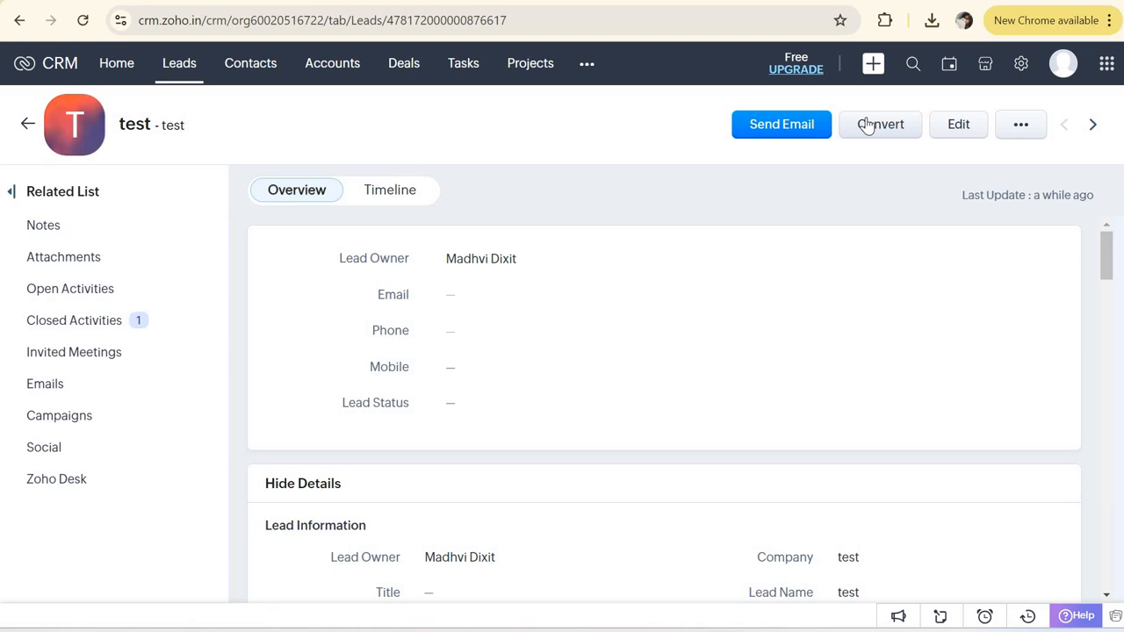
left_click(959, 125)
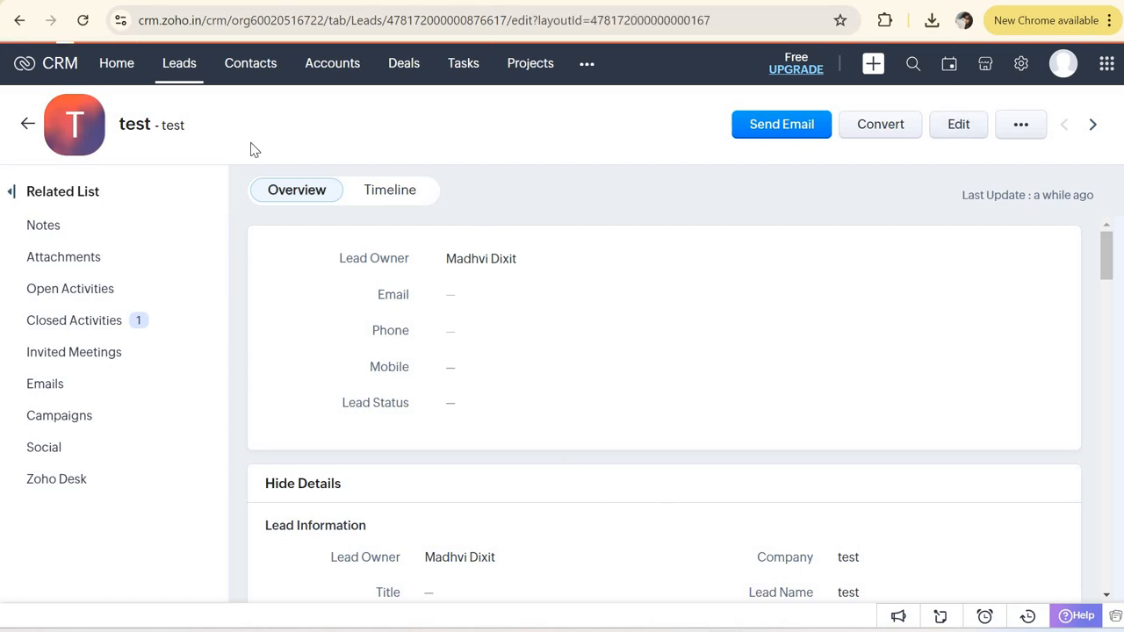
scroll(635, 399, "down", 3)
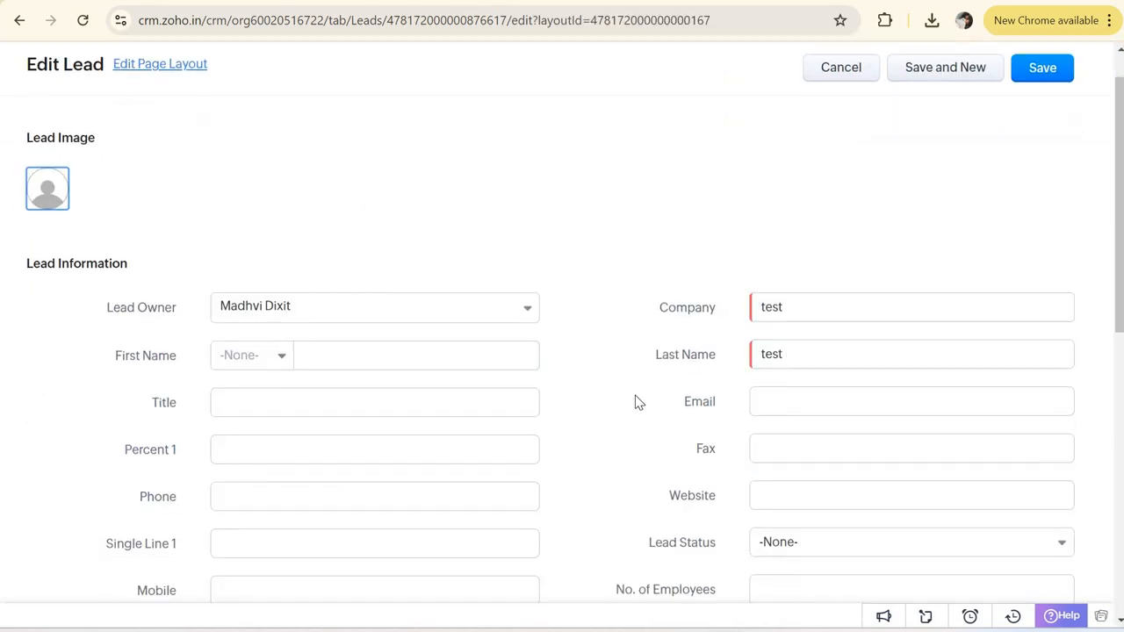
scroll(635, 401, "down", 6)
scroll(653, 331, "up", 8)
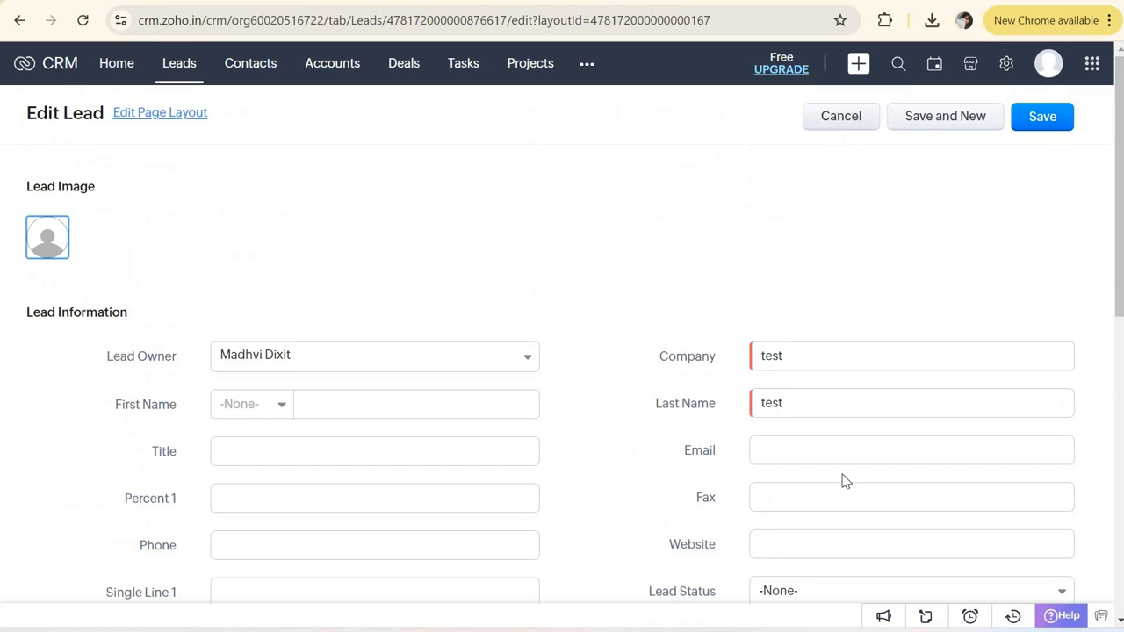
left_click(359, 451)
type("ttttt")
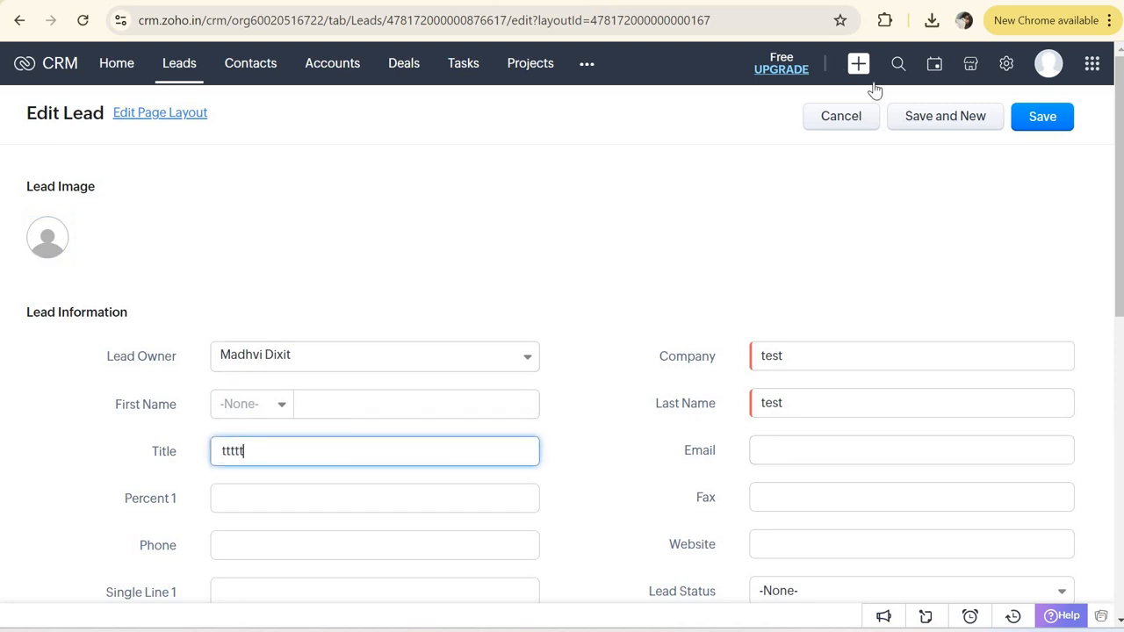
left_click(1063, 119)
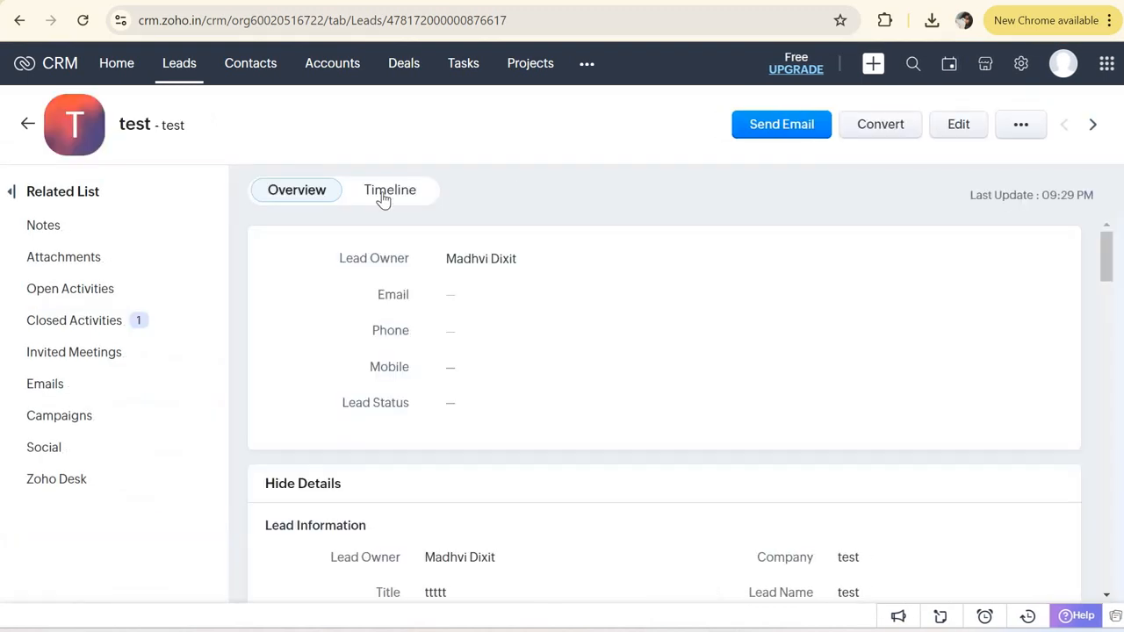
Step: Check the lead's Timeline history for the title change and its time
left_click(383, 199)
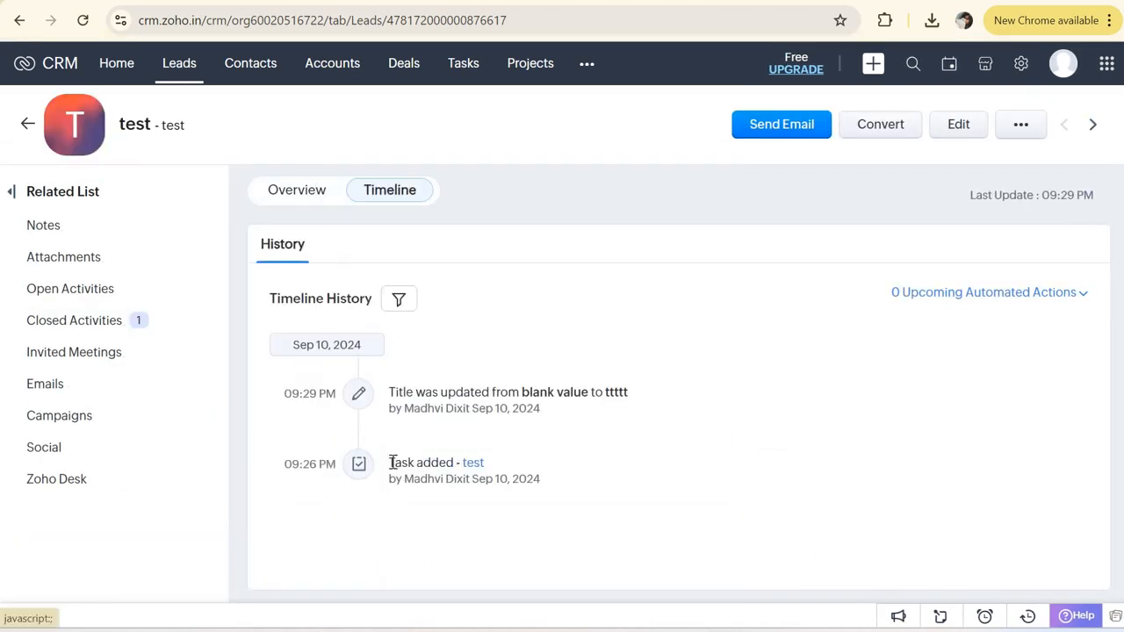
mouse_move(390, 462)
mouse_move(602, 395)
triple_click(336, 407)
left_click(336, 406)
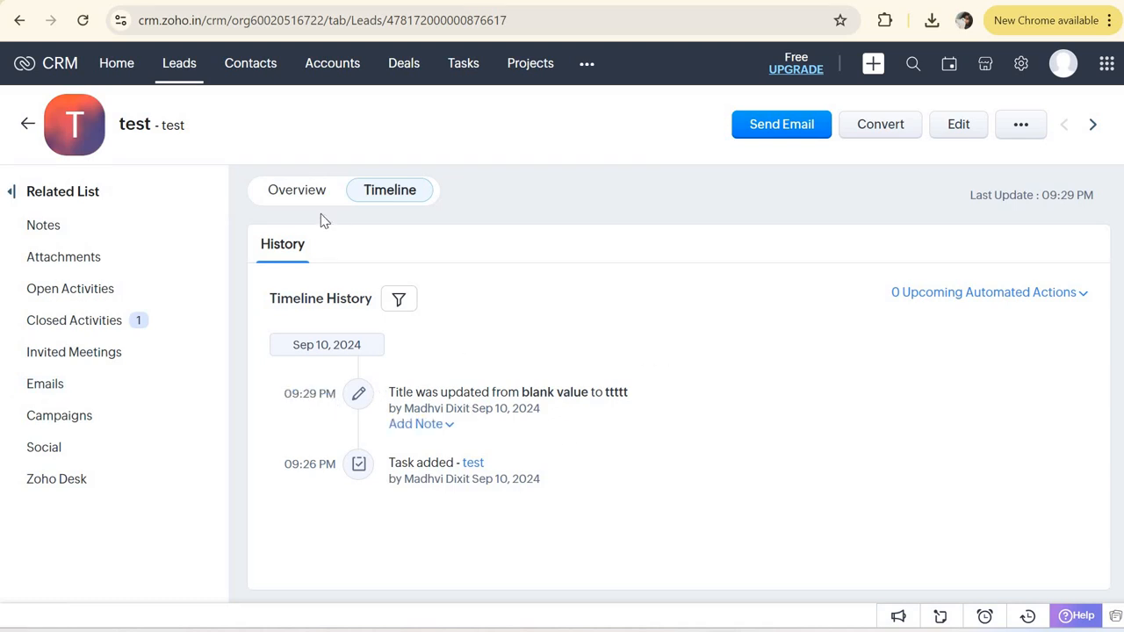
left_click(301, 198)
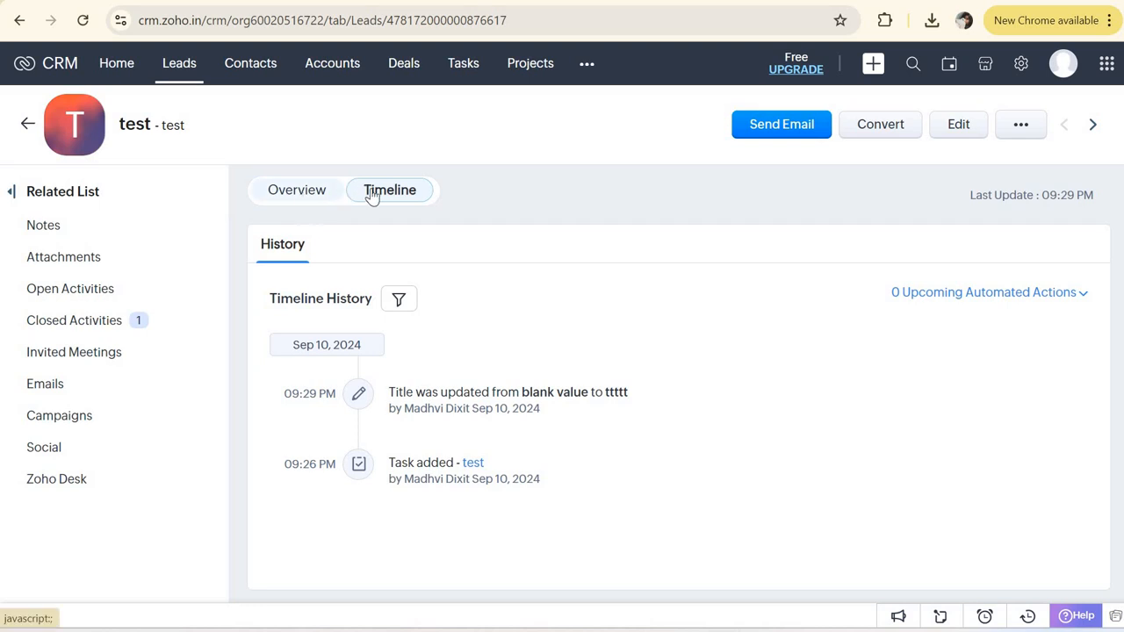
left_click(424, 195)
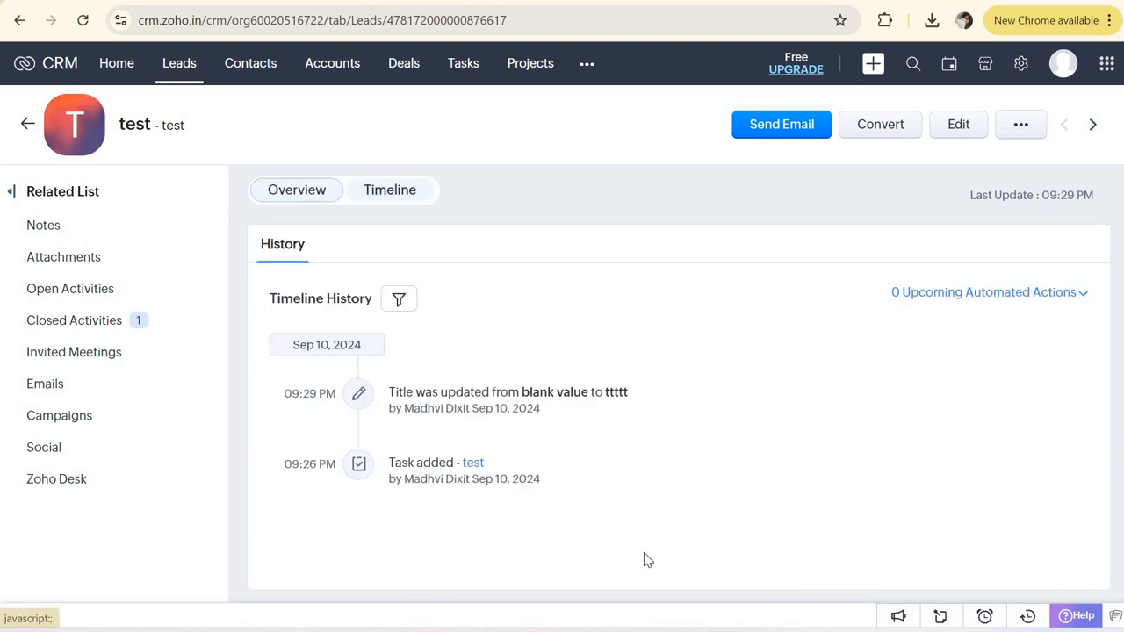
Step: Clone the lead with Last Name "testhu" and Company "testhj", save it, and look over the new record
left_click(1023, 127)
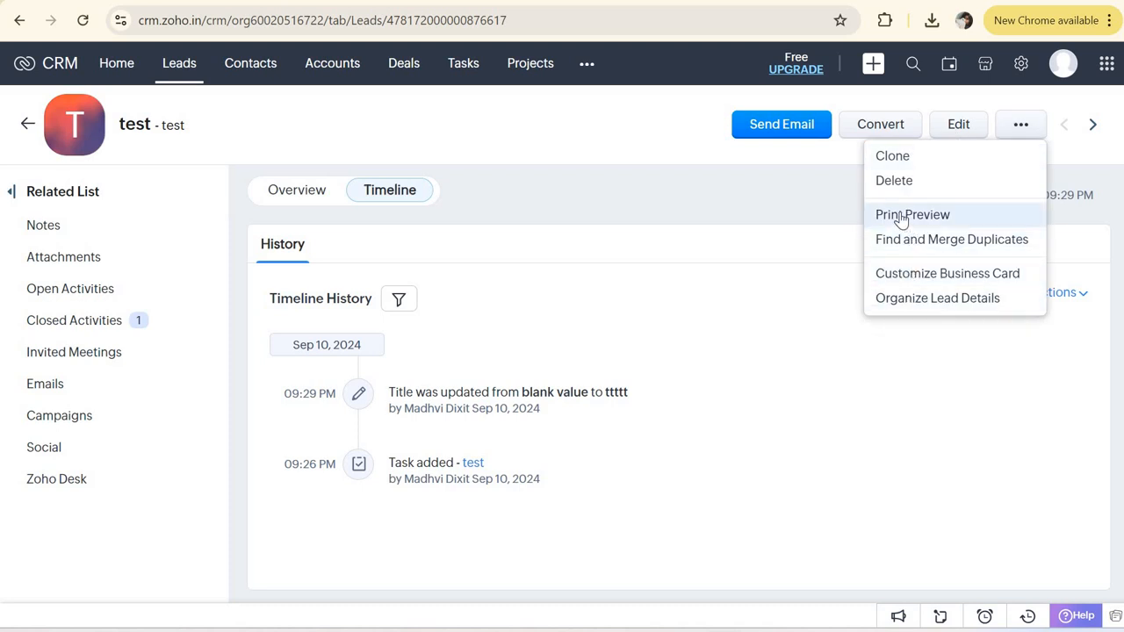
left_click(929, 158)
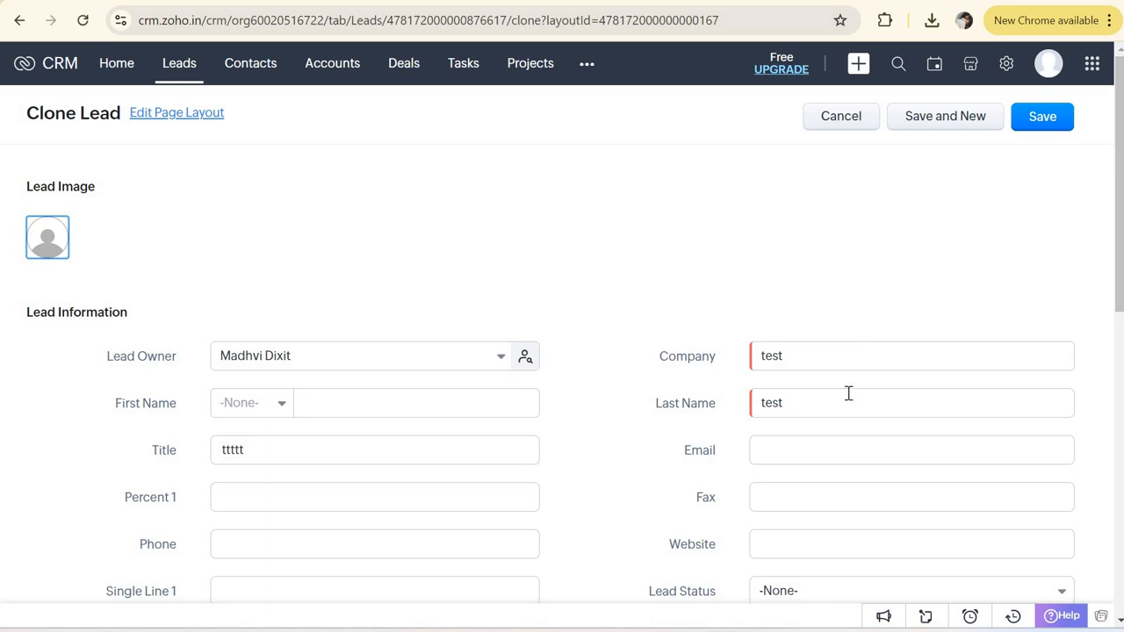
left_click(827, 405)
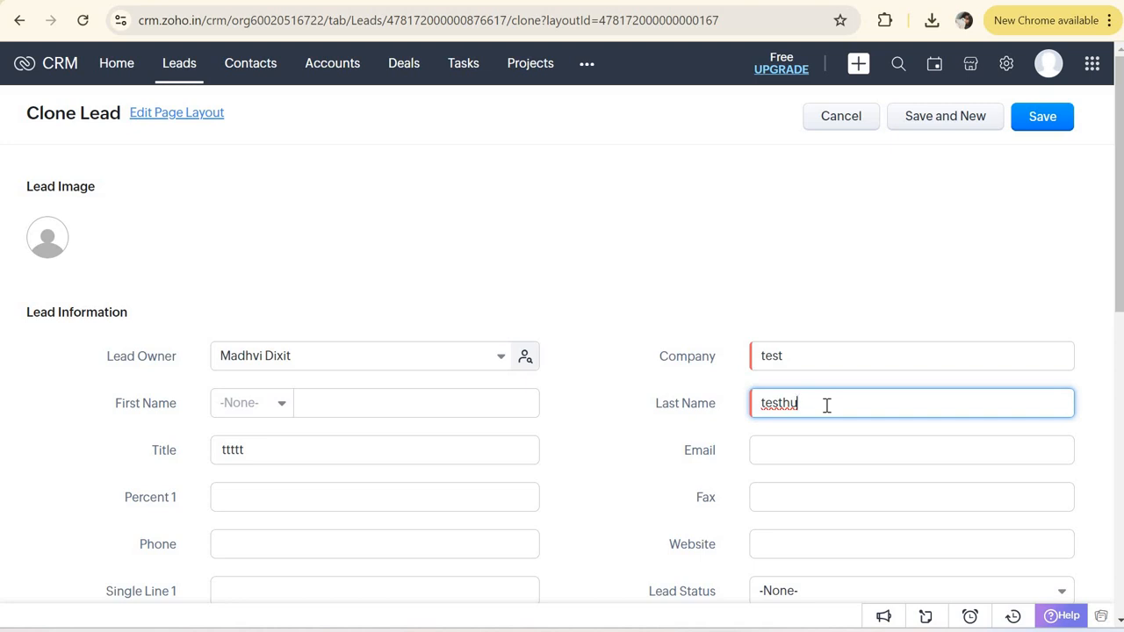
left_click(801, 355)
type("hj")
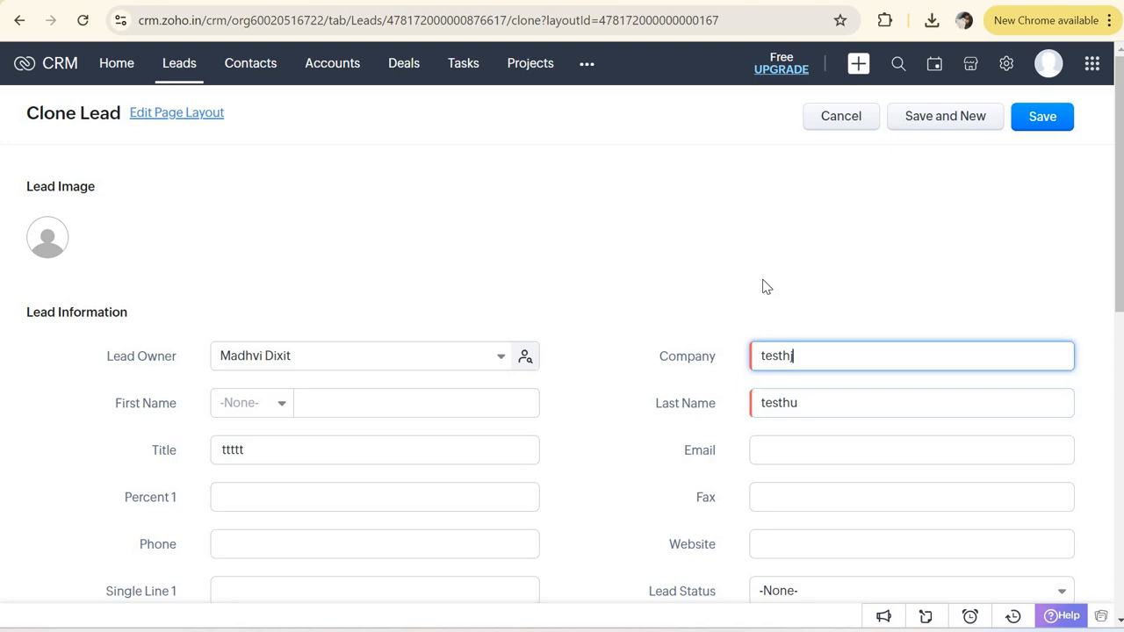
left_click(738, 235)
scroll(738, 235, "down", 2)
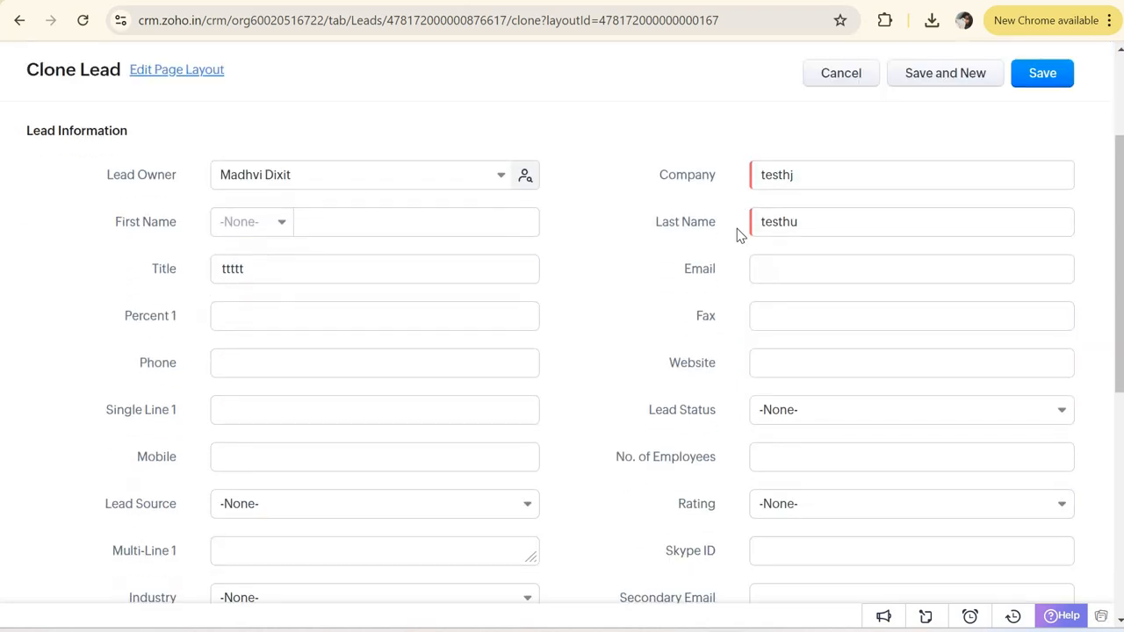
scroll(191, 324, "down", 1)
scroll(191, 324, "up", 3)
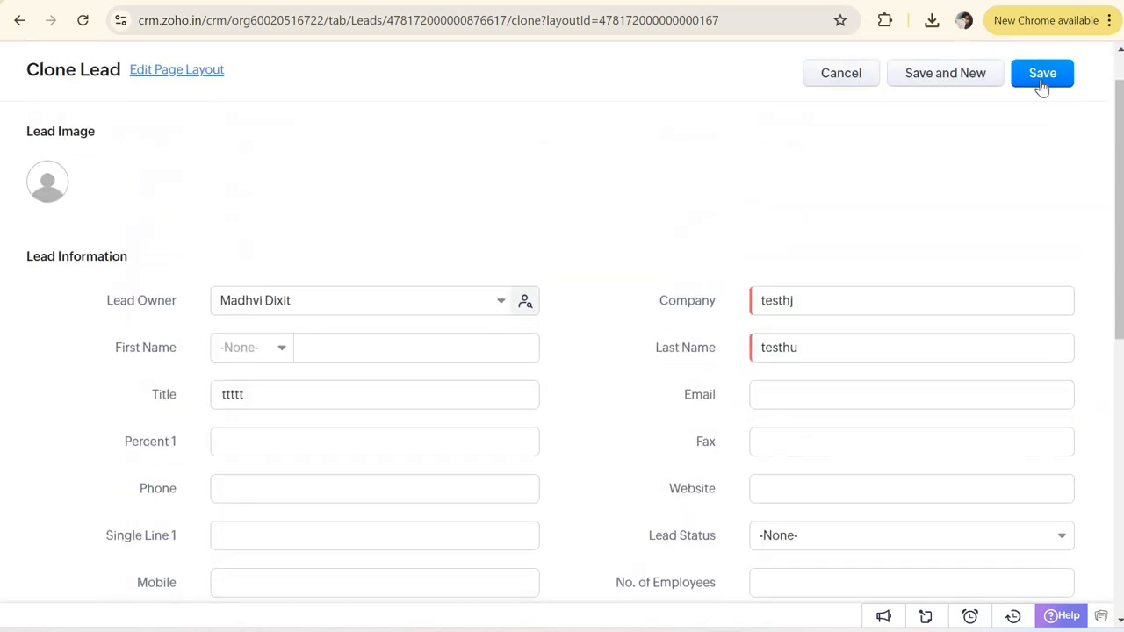
left_click(1042, 78)
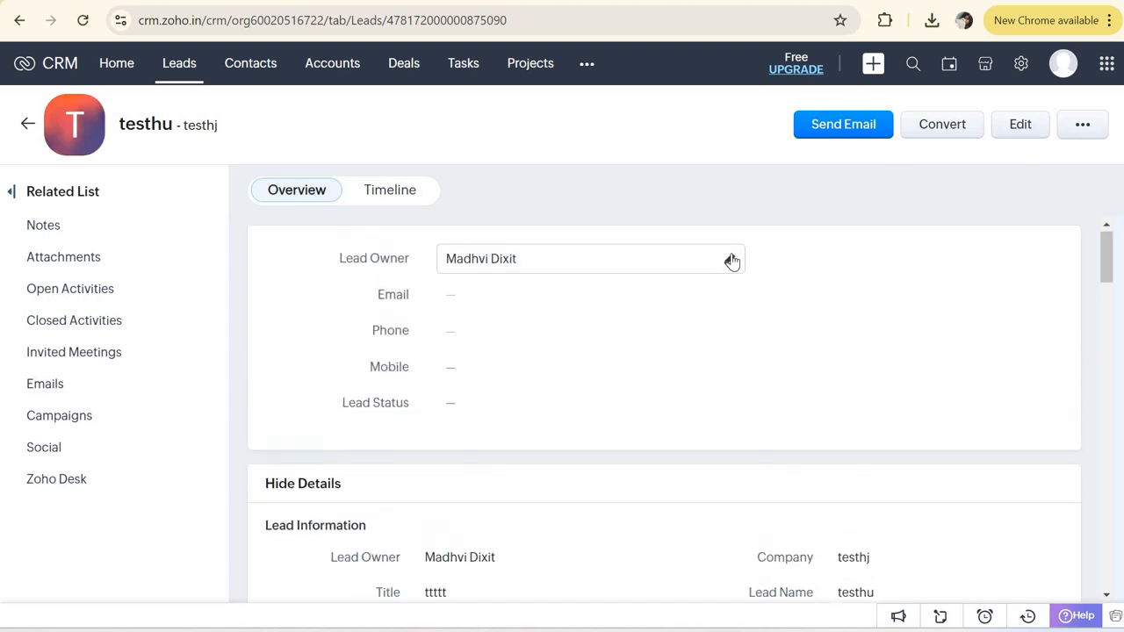
scroll(732, 258, "down", 5)
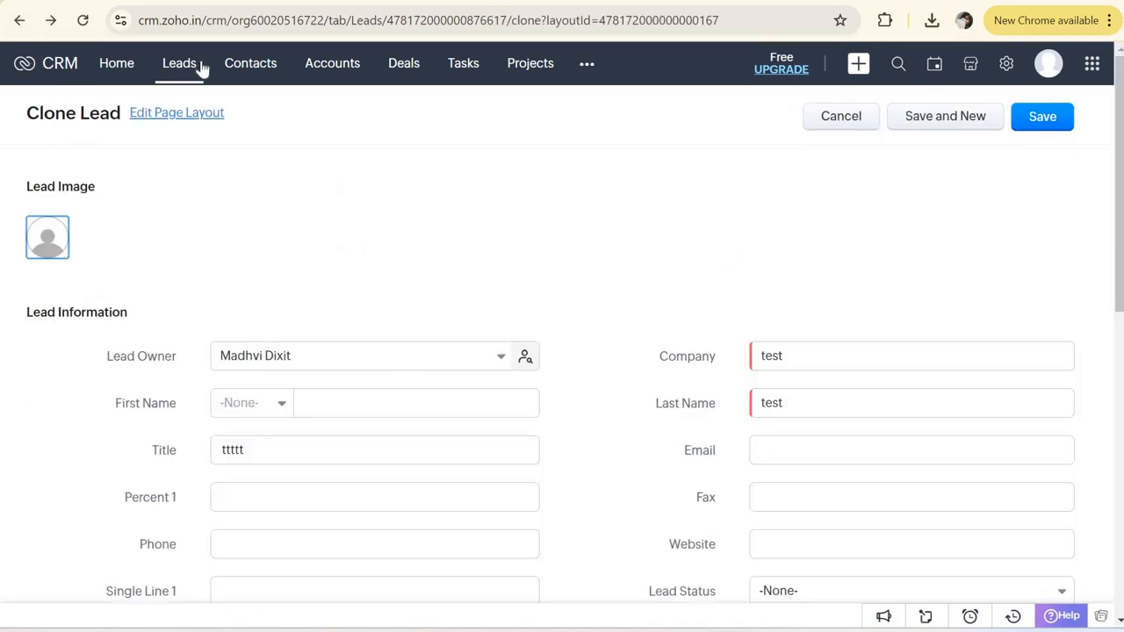
Step: Open the lead test from the Leads list, move on to the following record and return to test
left_click(191, 70)
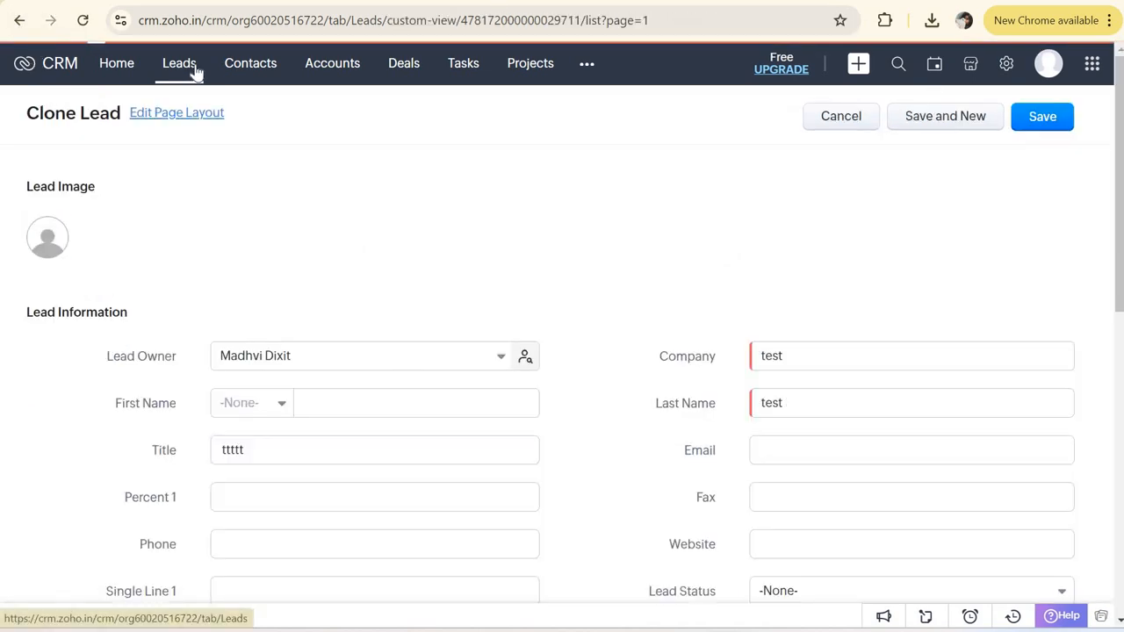
scroll(615, 263, "down", 3)
scroll(475, 228, "up", 3)
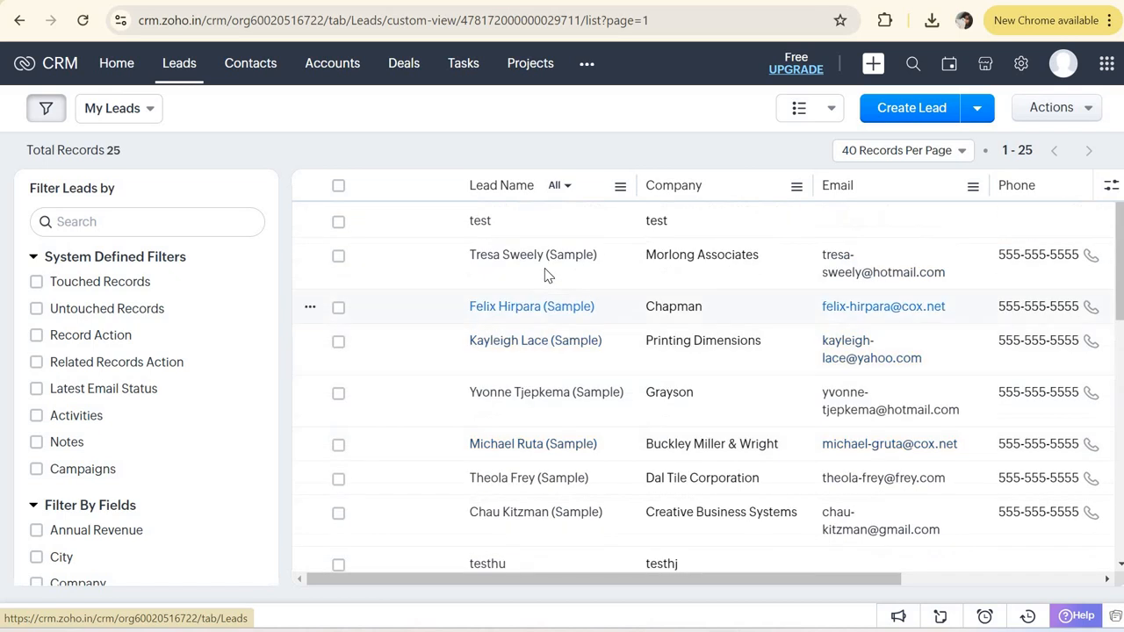
left_click(588, 222)
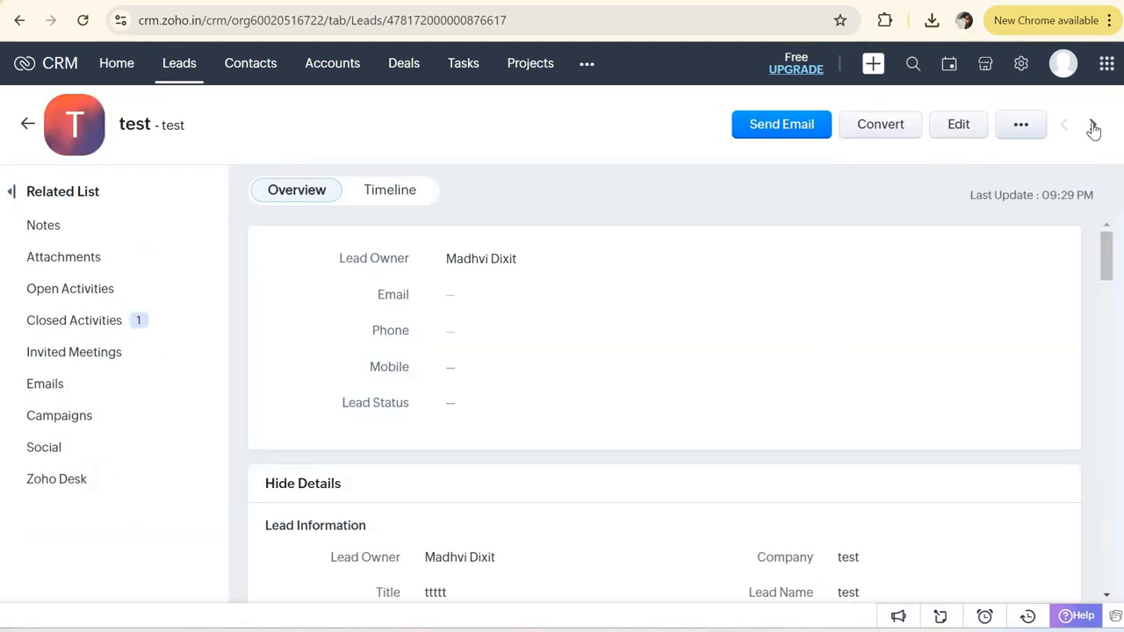
left_click(1094, 127)
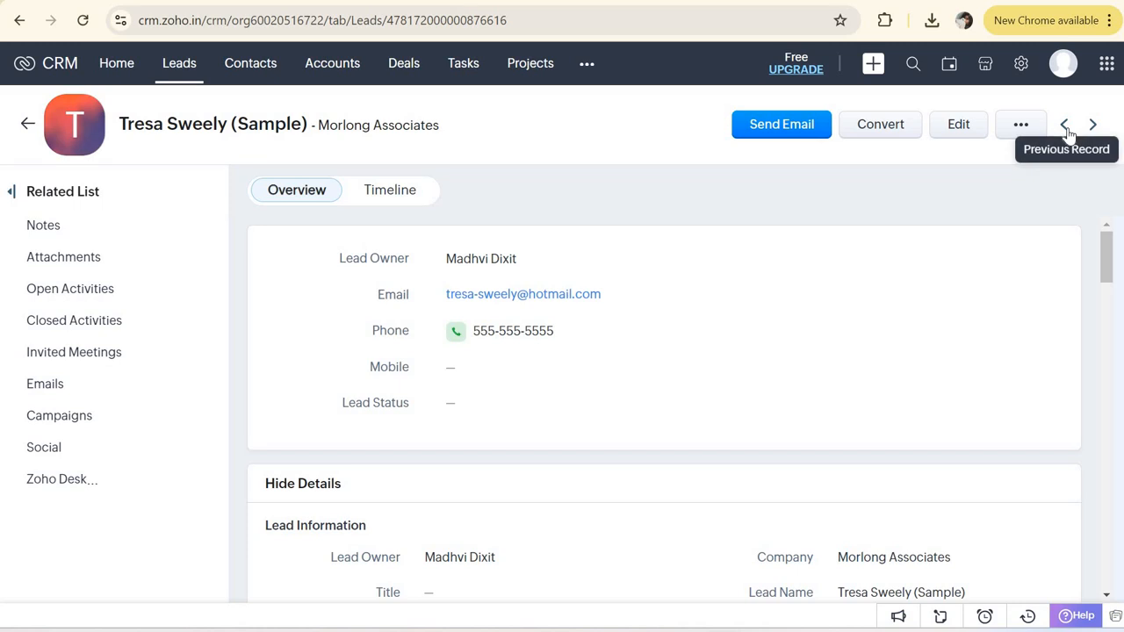
left_click(1066, 127)
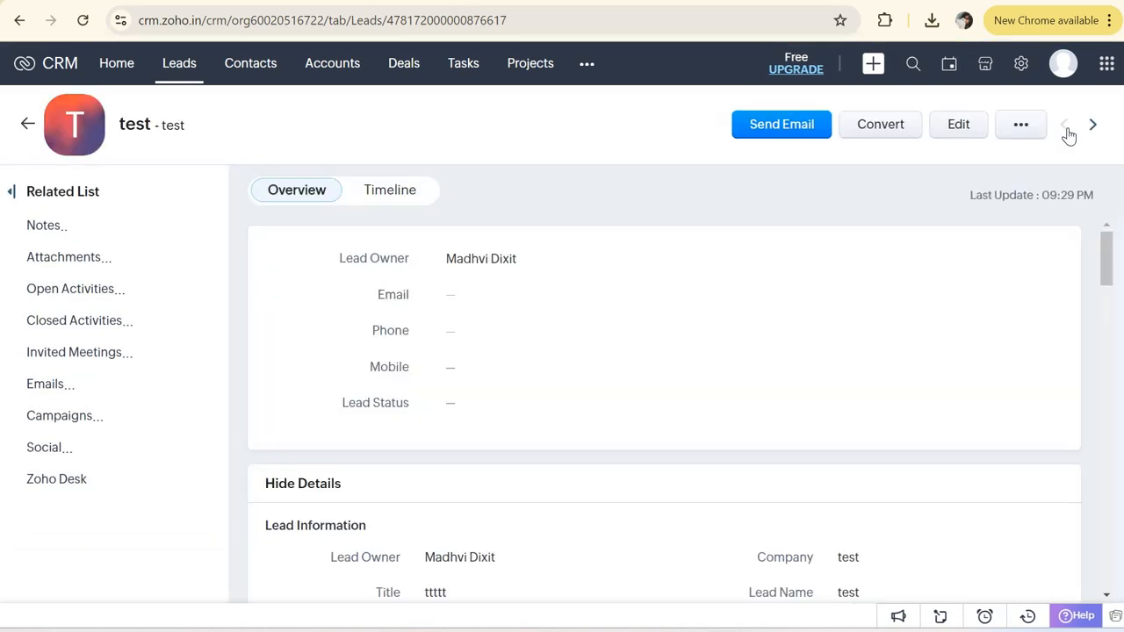
Step: Preview the lead's printout with the template category Default Print and with Email Templates, and cancel without printing
left_click(1021, 124)
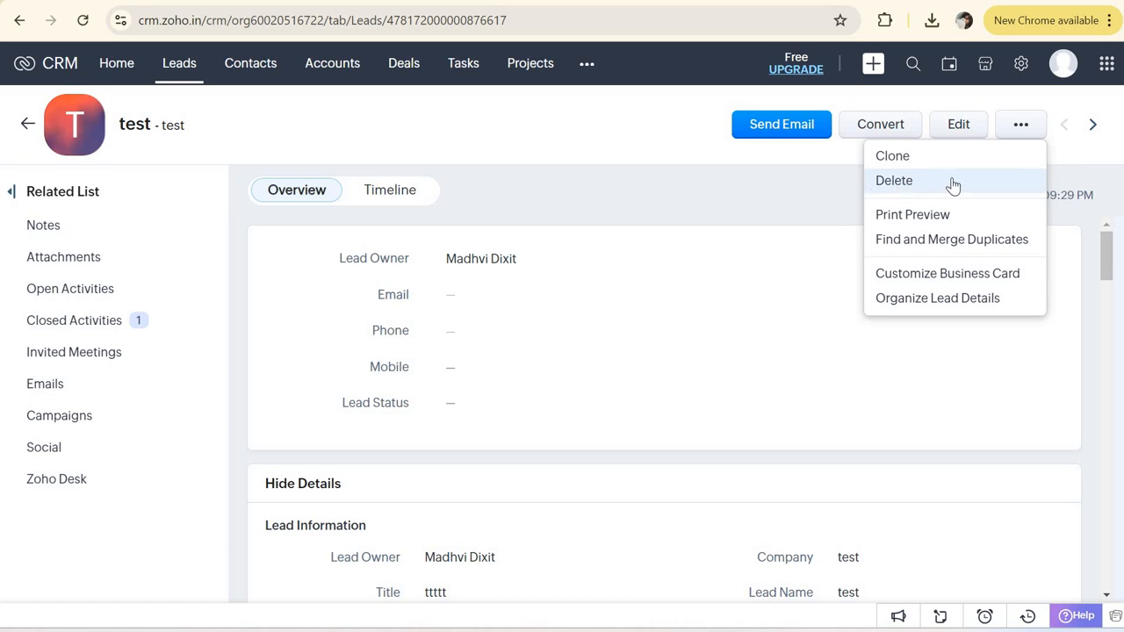
left_click(912, 216)
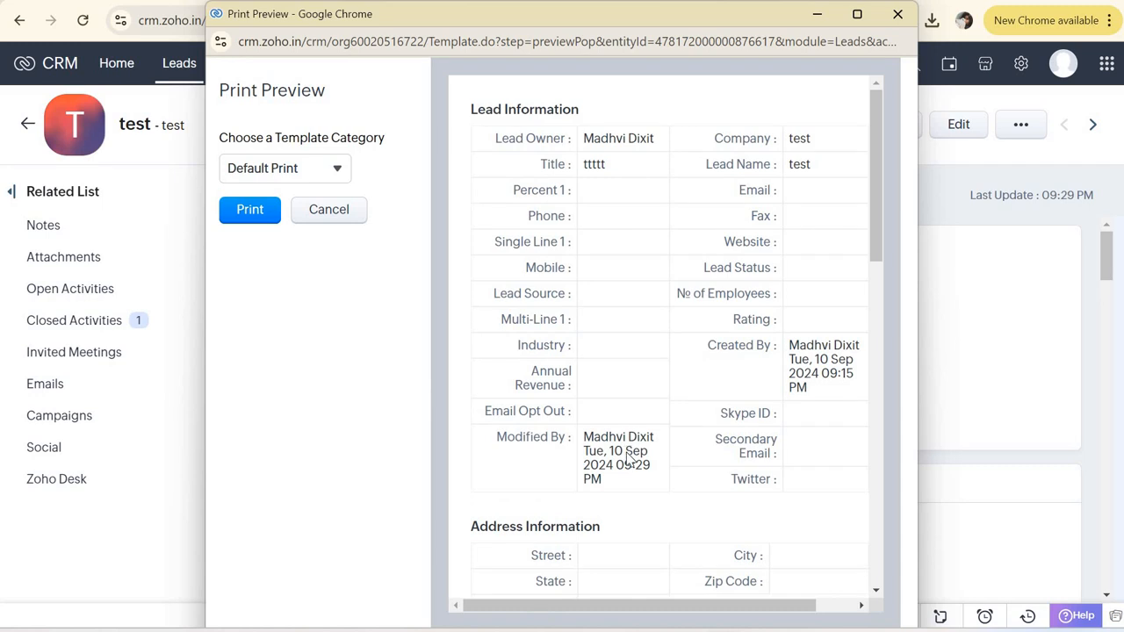
scroll(629, 459, "down", 10)
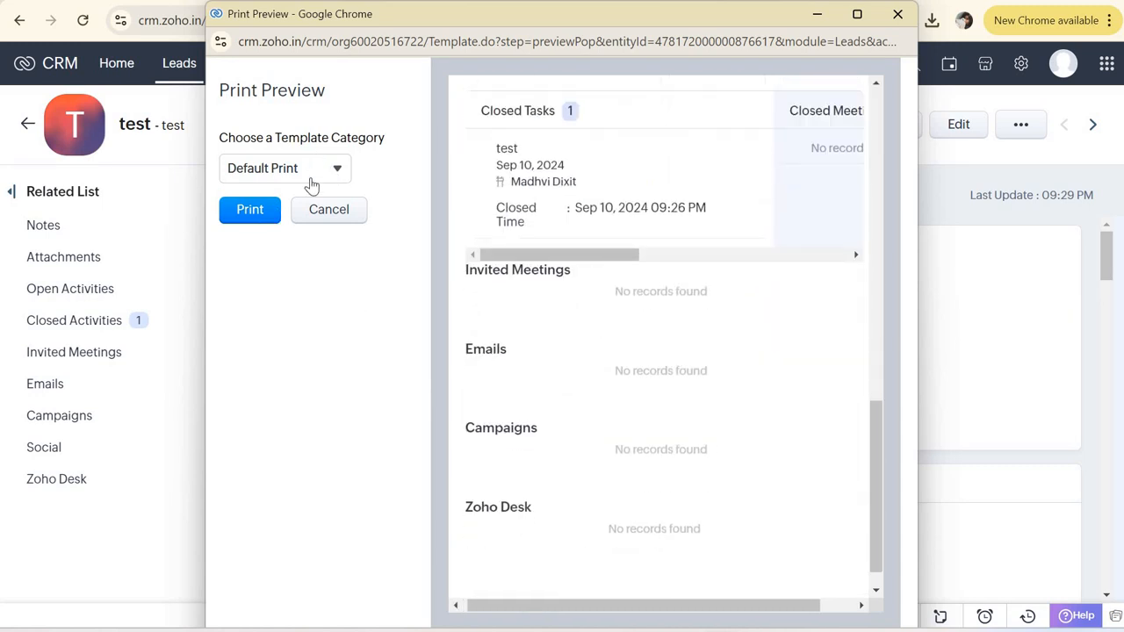
left_click(312, 180)
key("Return")
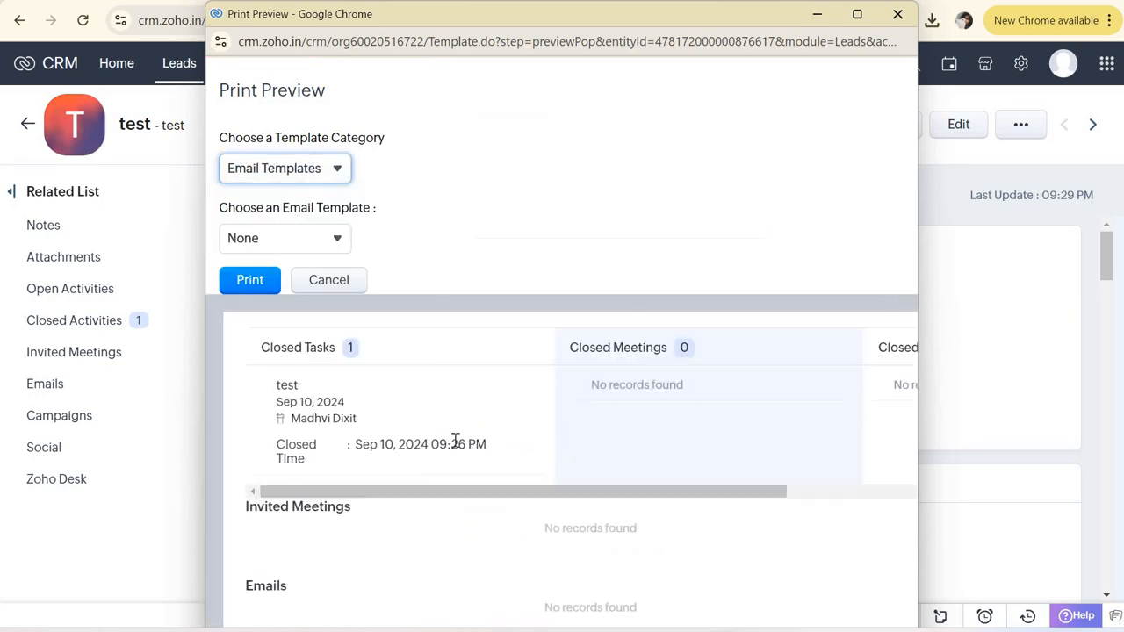
scroll(455, 441, "up", 10)
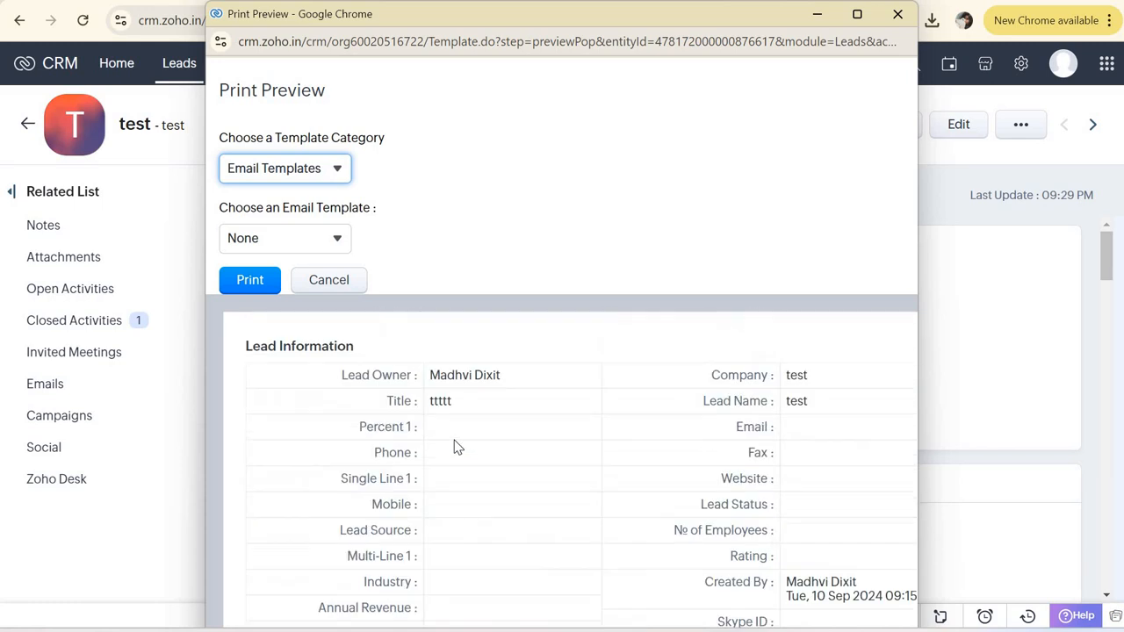
scroll(455, 447, "down", 10)
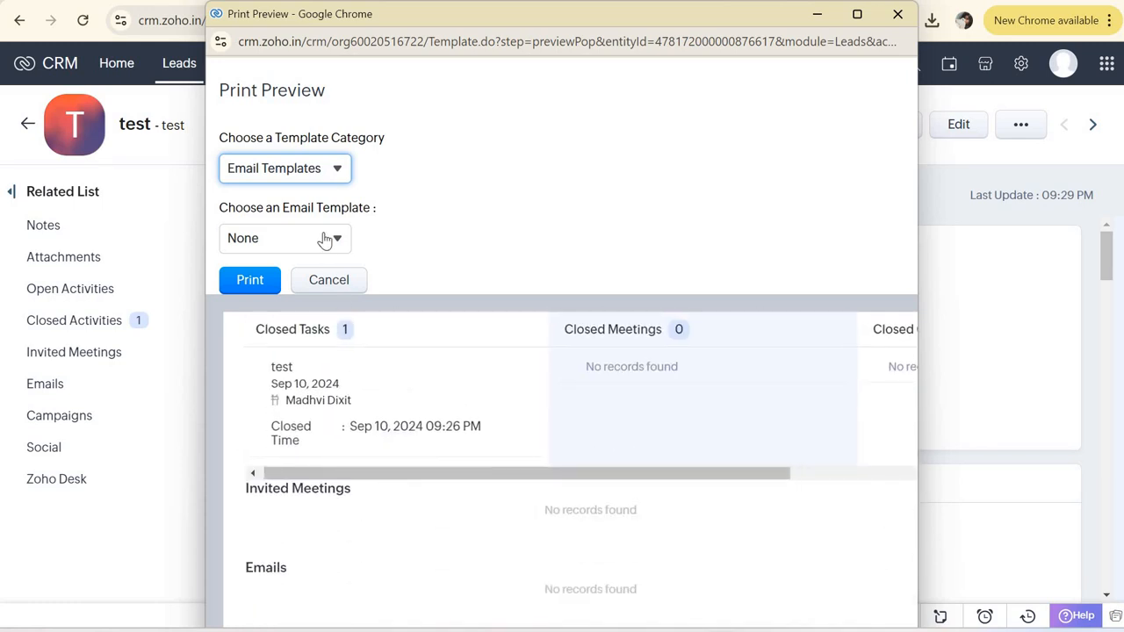
left_click(281, 250)
left_click(341, 286)
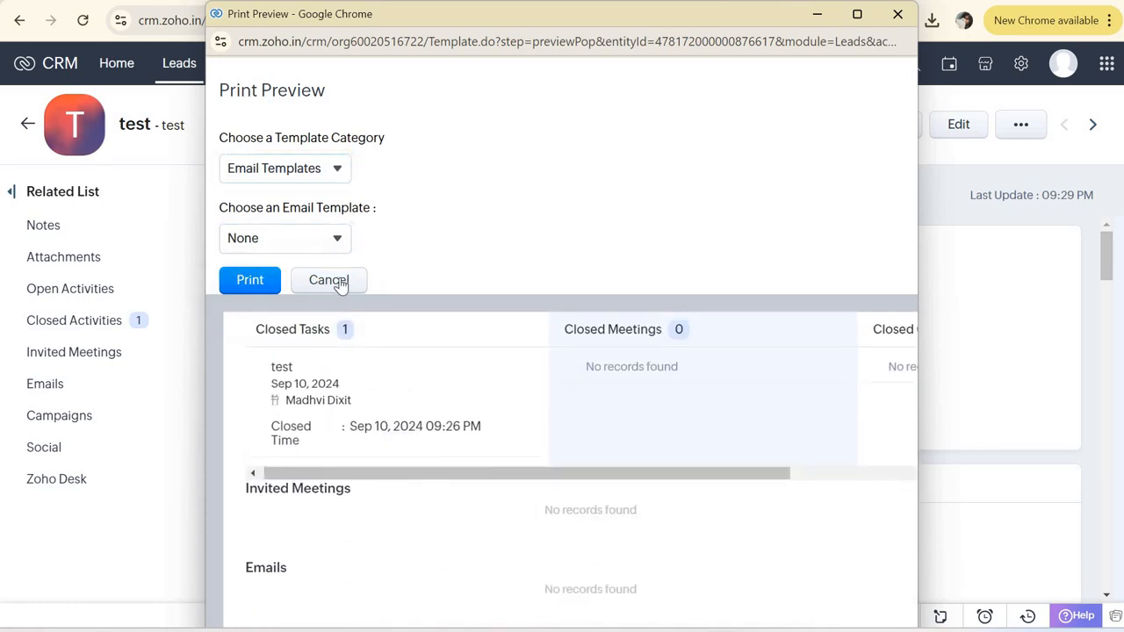
left_click(340, 283)
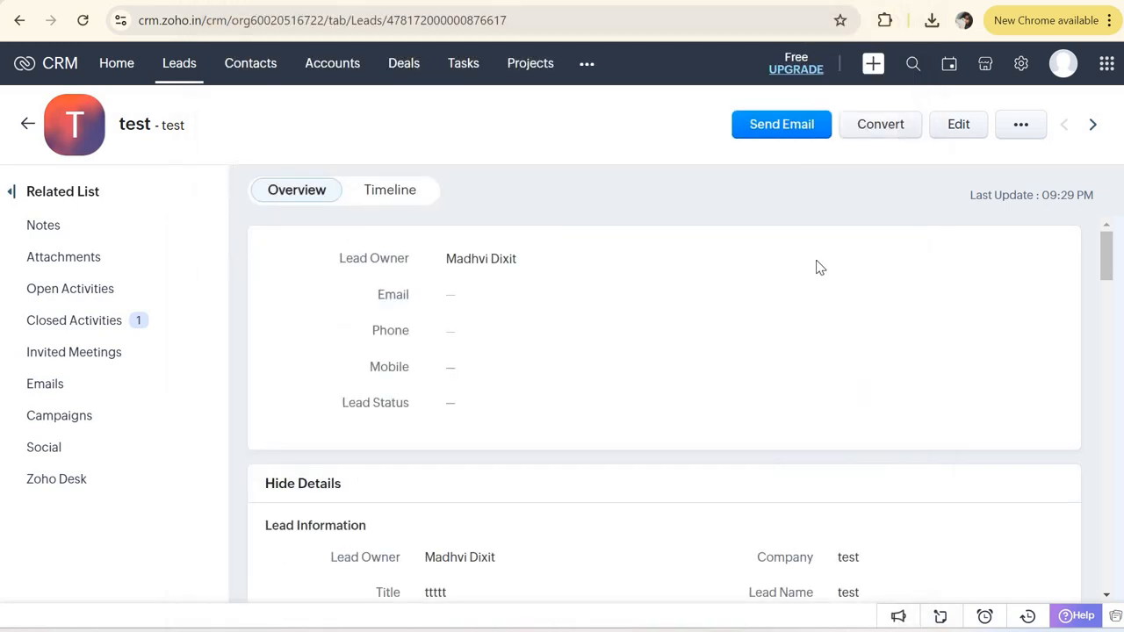
Step: Find duplicates of the lead test, review the search criteria and matching records, and rerun the search
left_click(1020, 128)
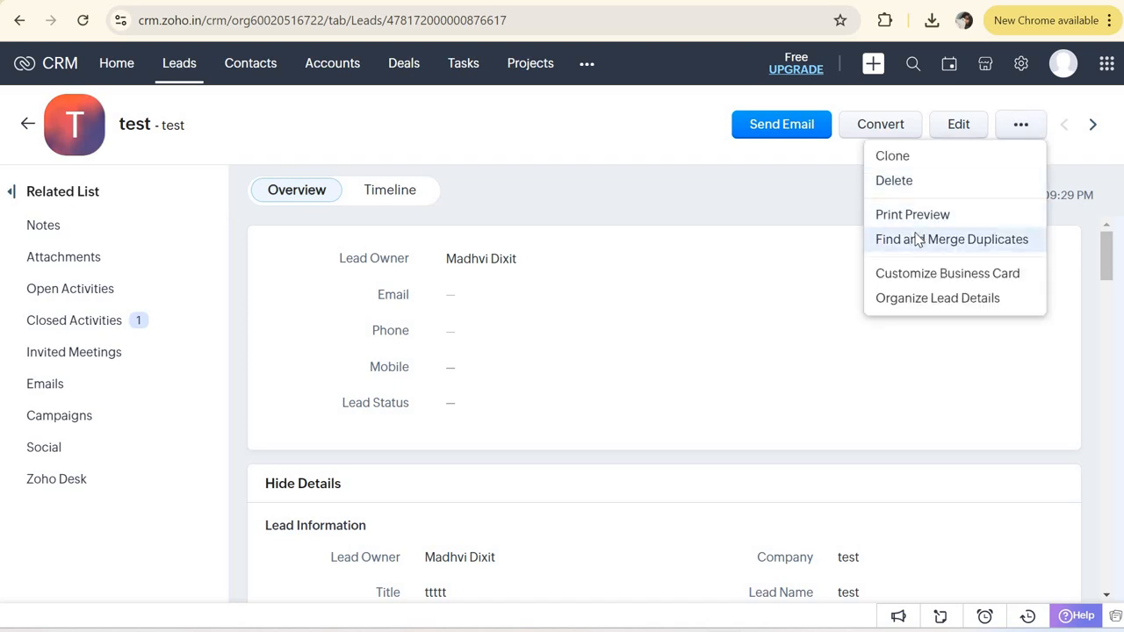
left_click(918, 240)
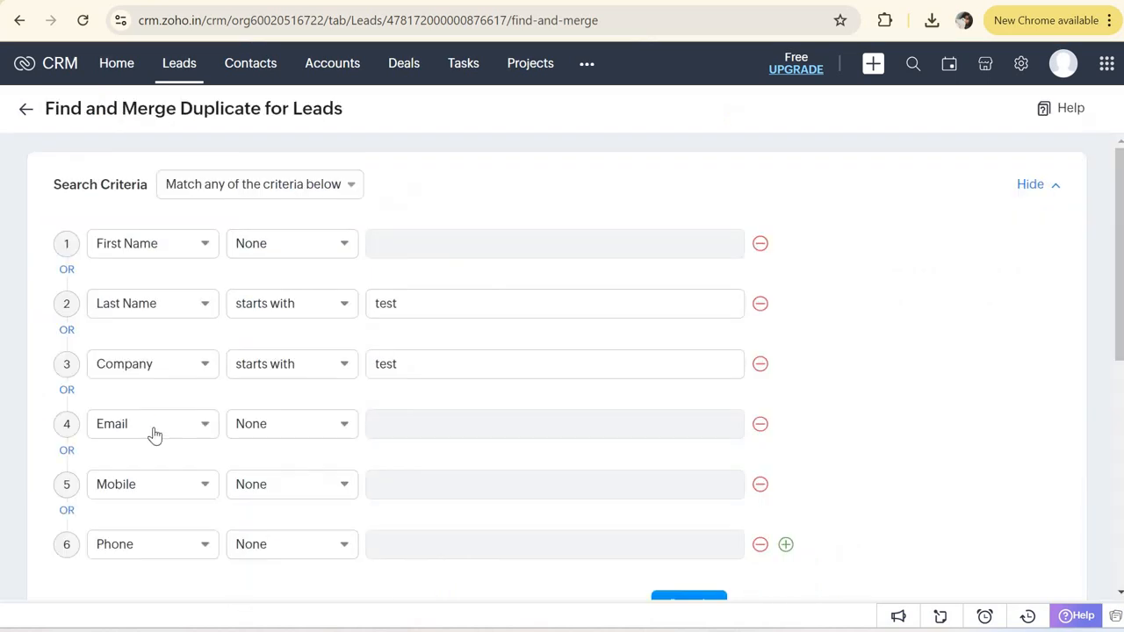
scroll(151, 426, "down", 2)
scroll(151, 428, "down", 3)
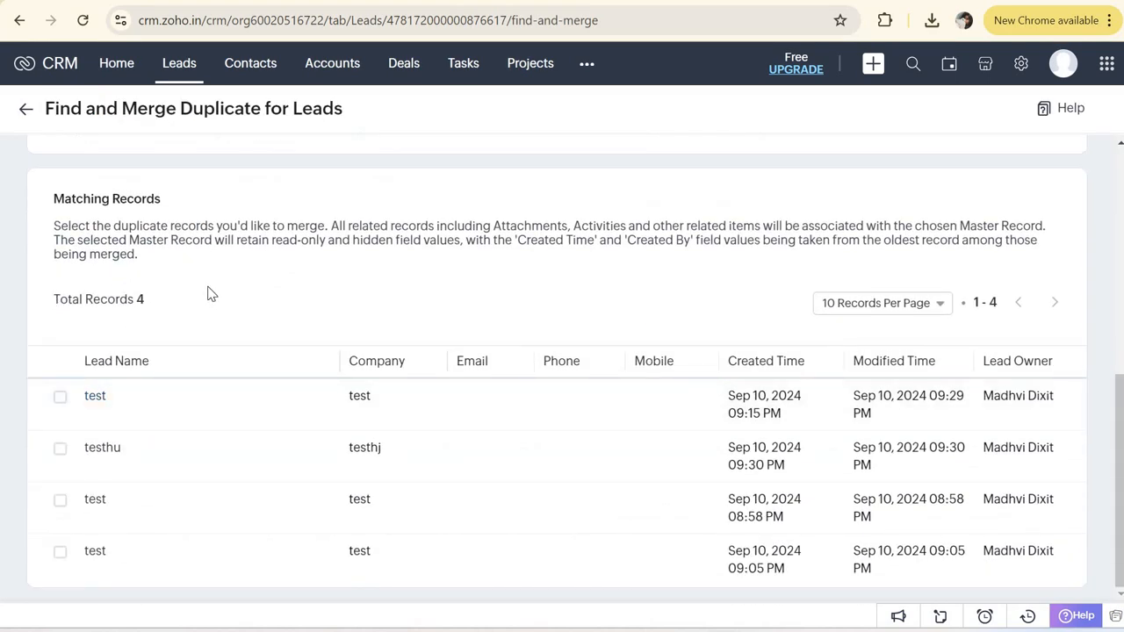
triple_click(210, 294)
left_click(211, 294)
scroll(424, 448, "up", 5)
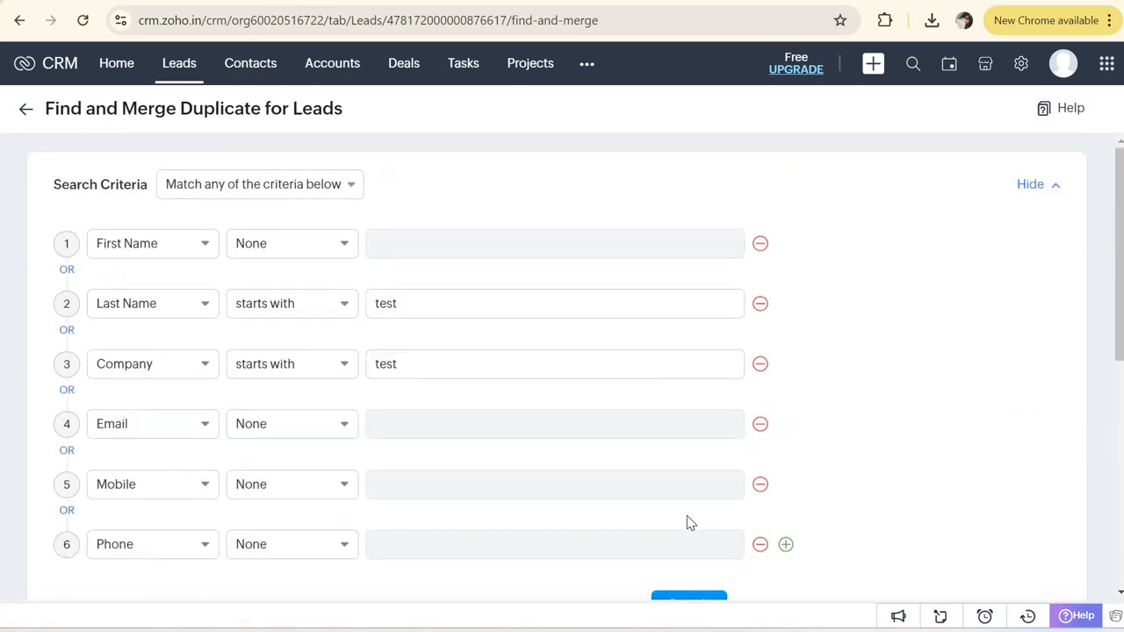
scroll(687, 516, "down", 1)
left_click(688, 505)
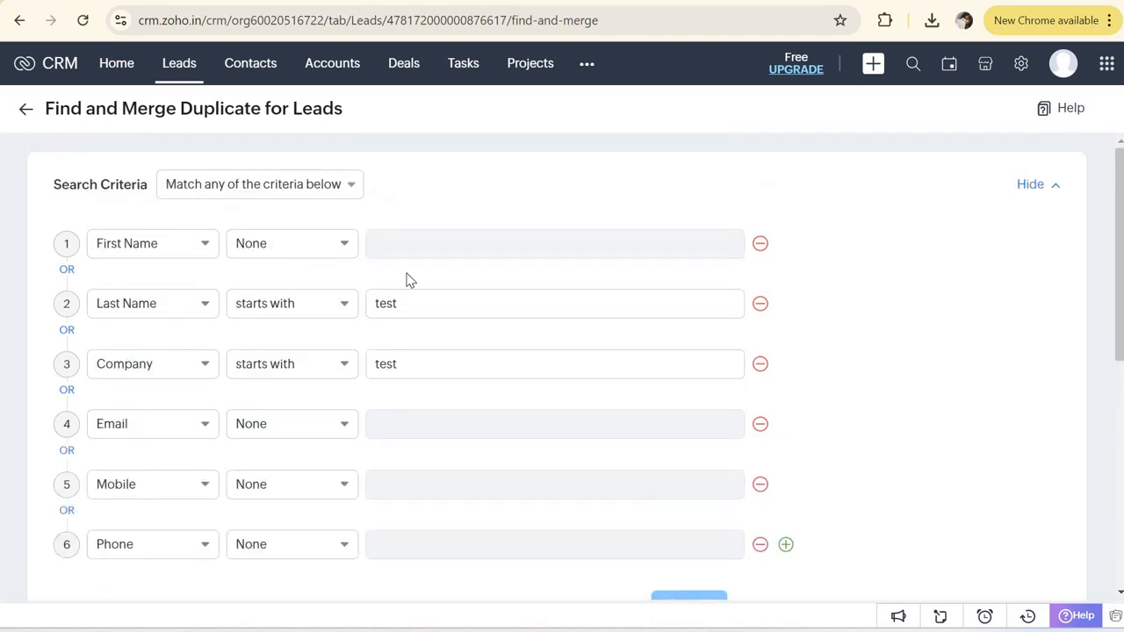
scroll(406, 280, "down", 5)
scroll(407, 280, "up", 5)
Step: Set the duplicate search to "Match all criteria below", check the matching records and return to the lead without merging
left_click(304, 184)
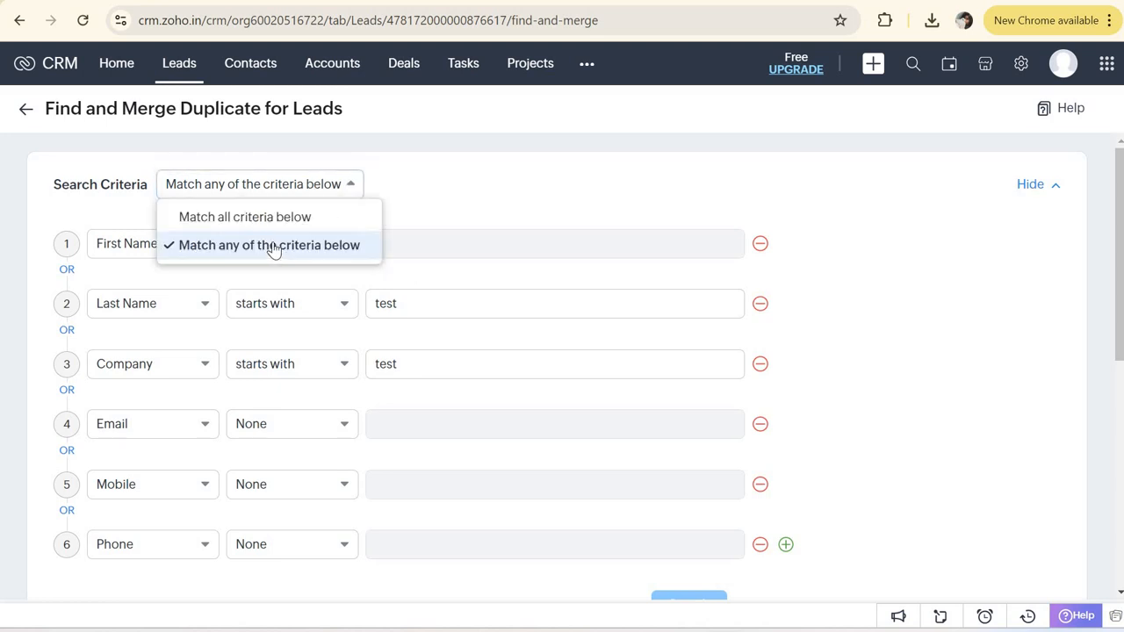
left_click(313, 225)
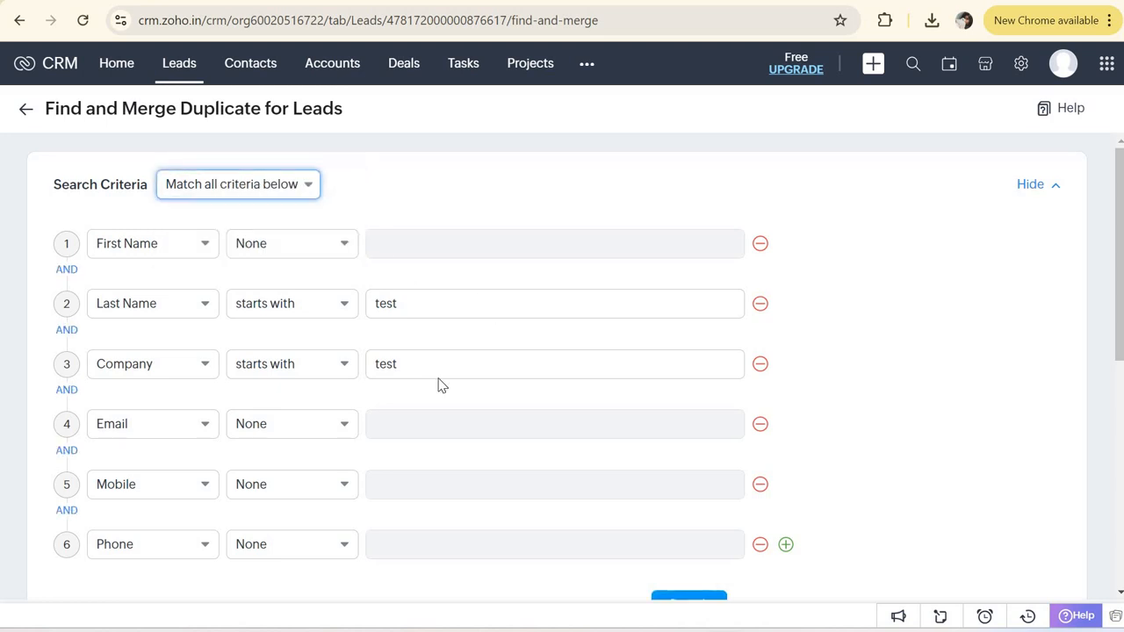
scroll(439, 385, "down", 5)
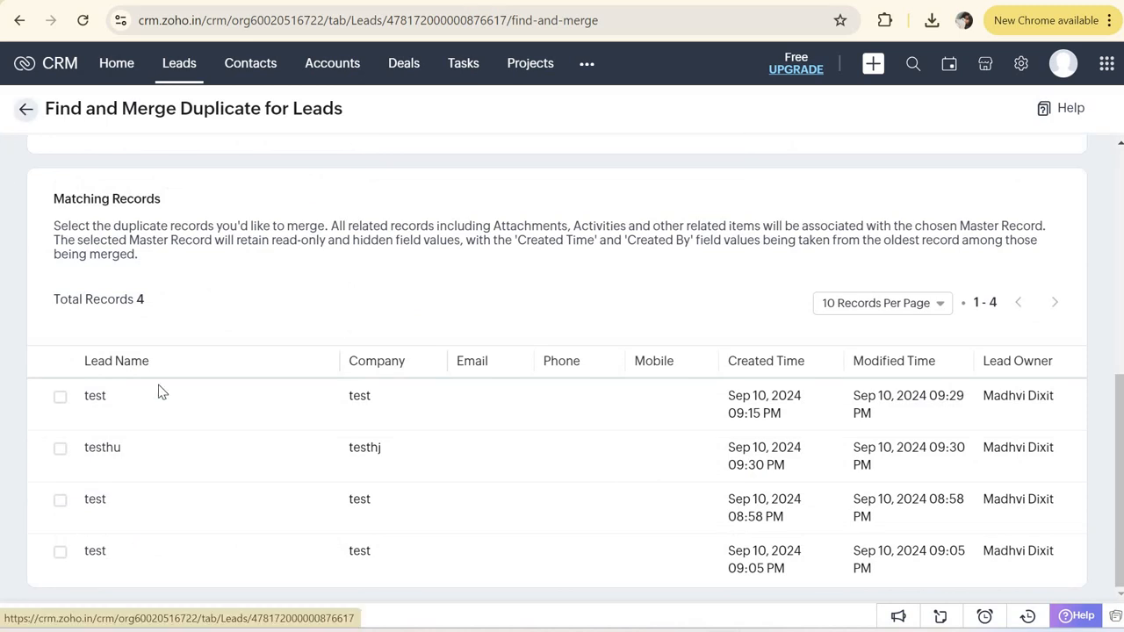
left_click(27, 121)
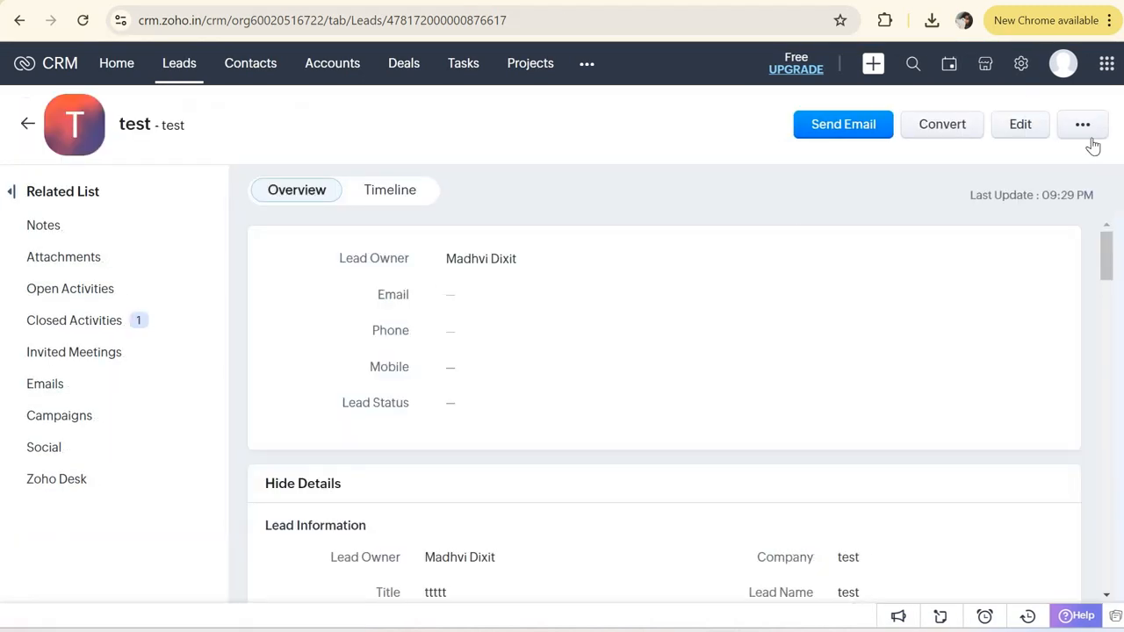
Step: Customize the lead's business card by adding Zip Code to the selected fields, and try to save it
left_click(1089, 133)
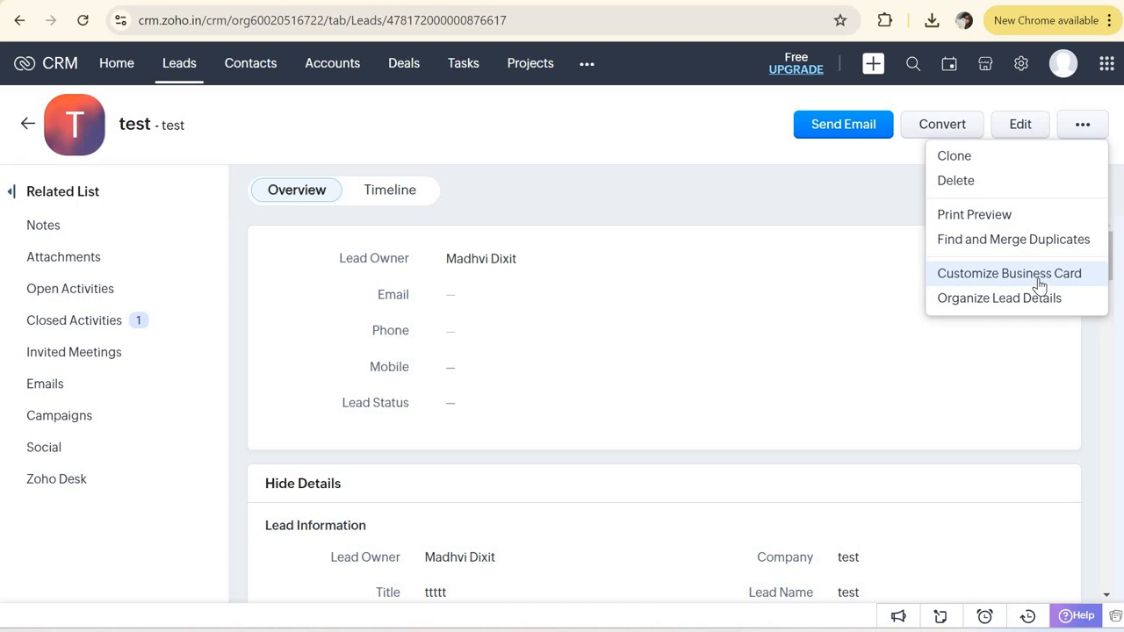
left_click(970, 277)
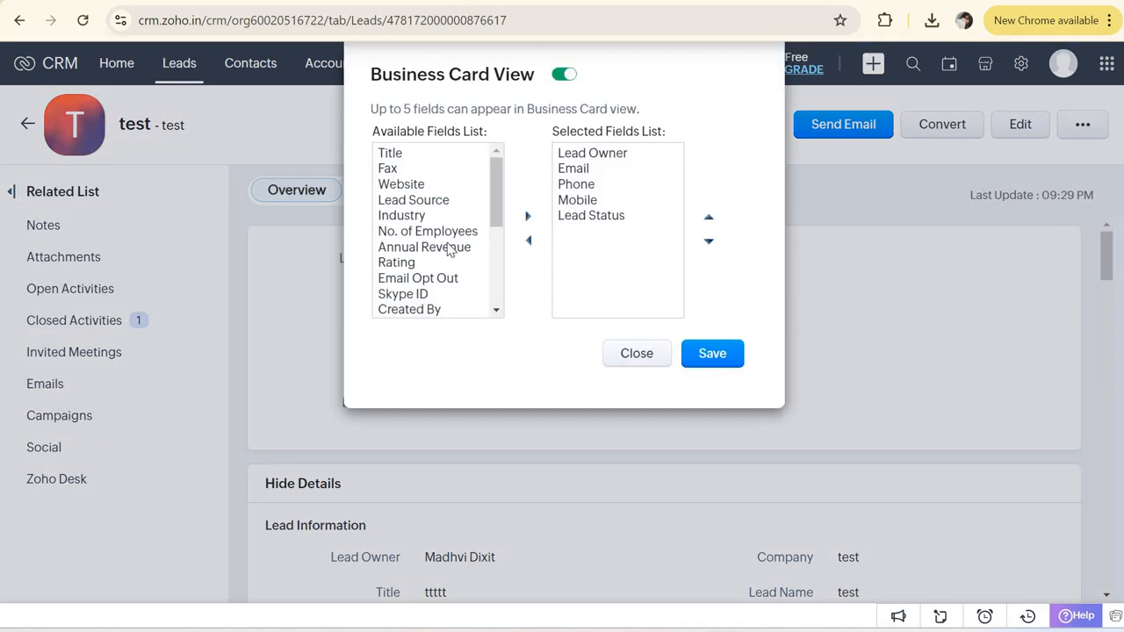
scroll(448, 251, "down", 5)
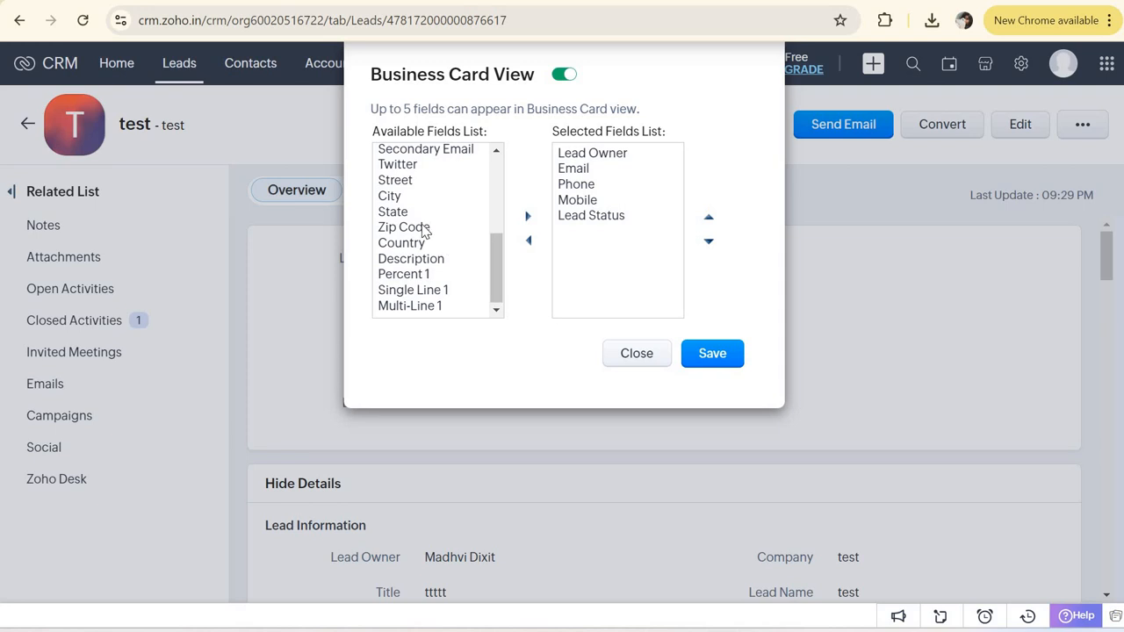
left_click(444, 226)
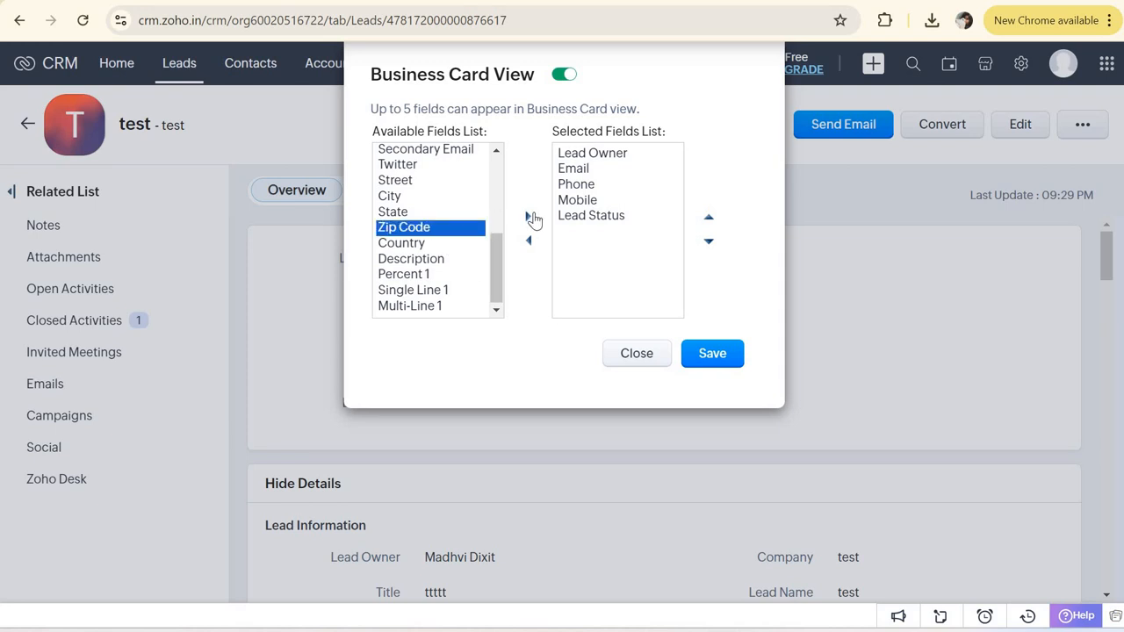
left_click(528, 216)
left_click(714, 354)
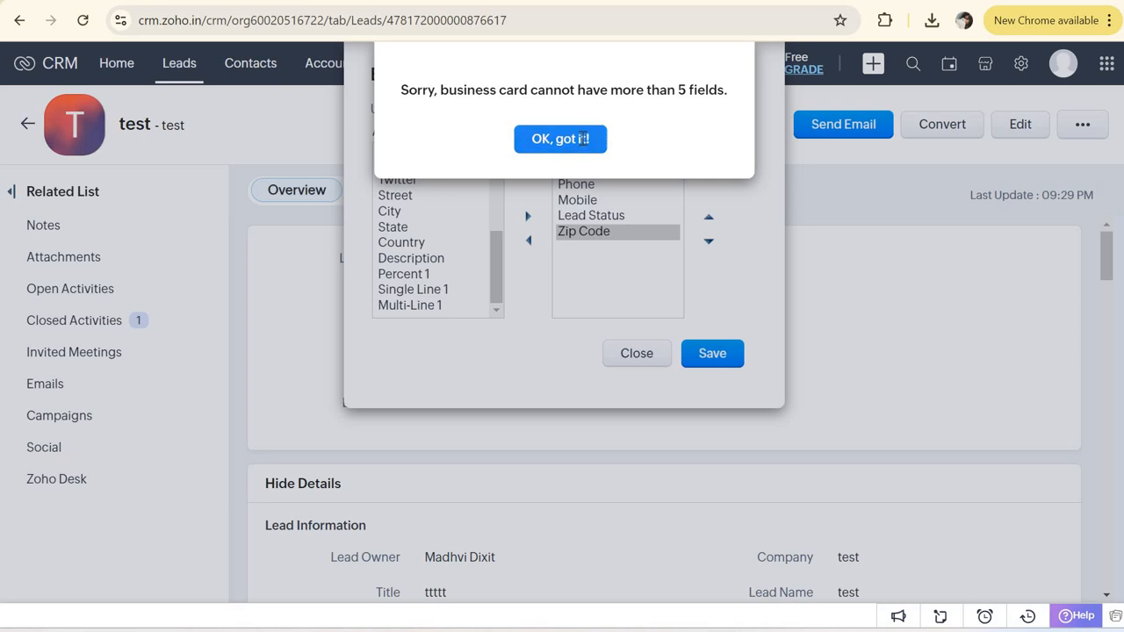
left_click(582, 141)
left_click(711, 354)
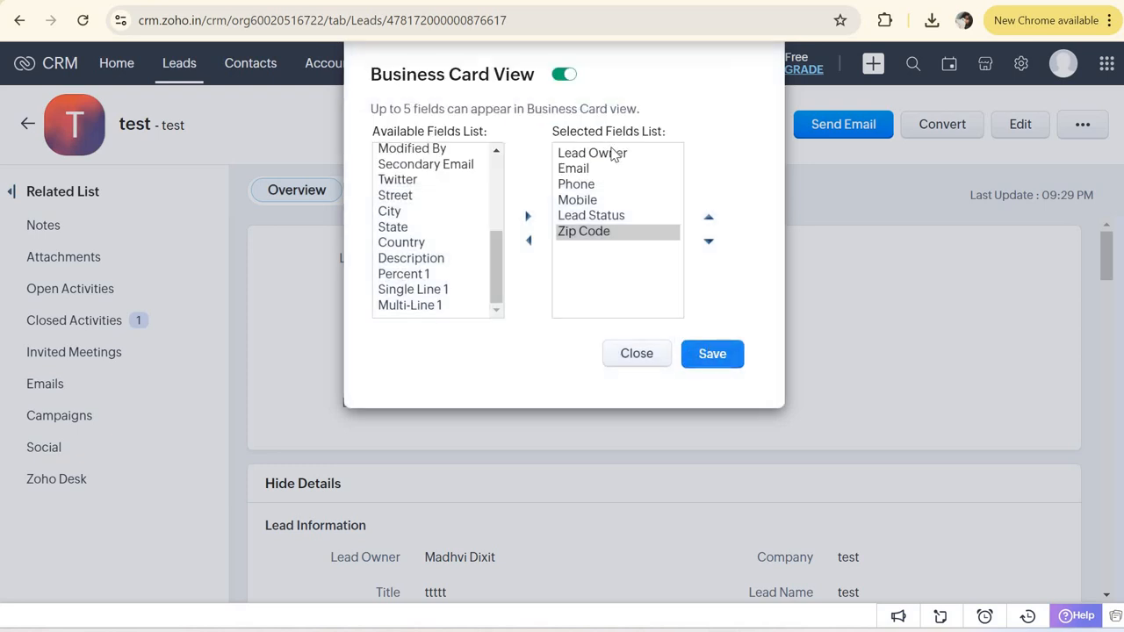
left_click(569, 141)
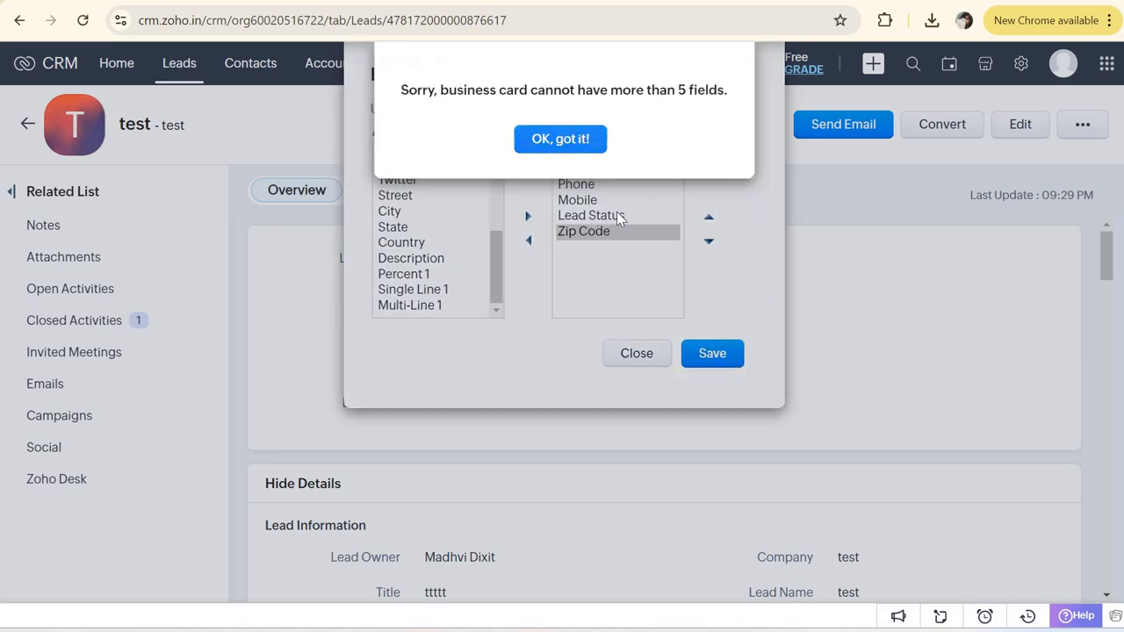
Step: Remove Lead Status from the business card's selected fields and save the card
left_click(639, 221)
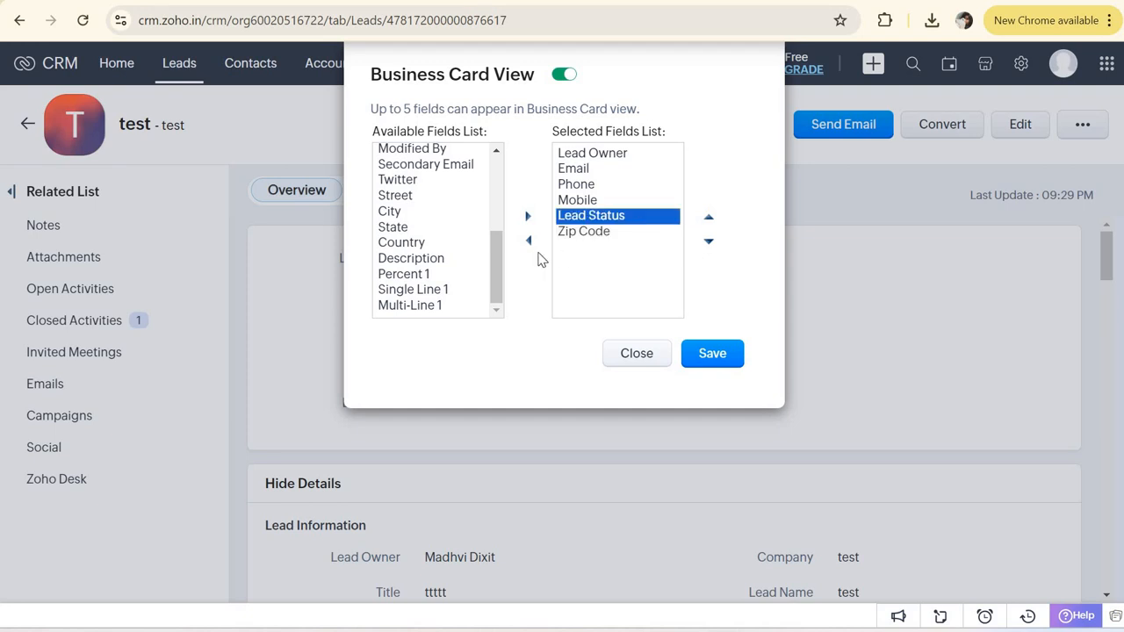
left_click(528, 244)
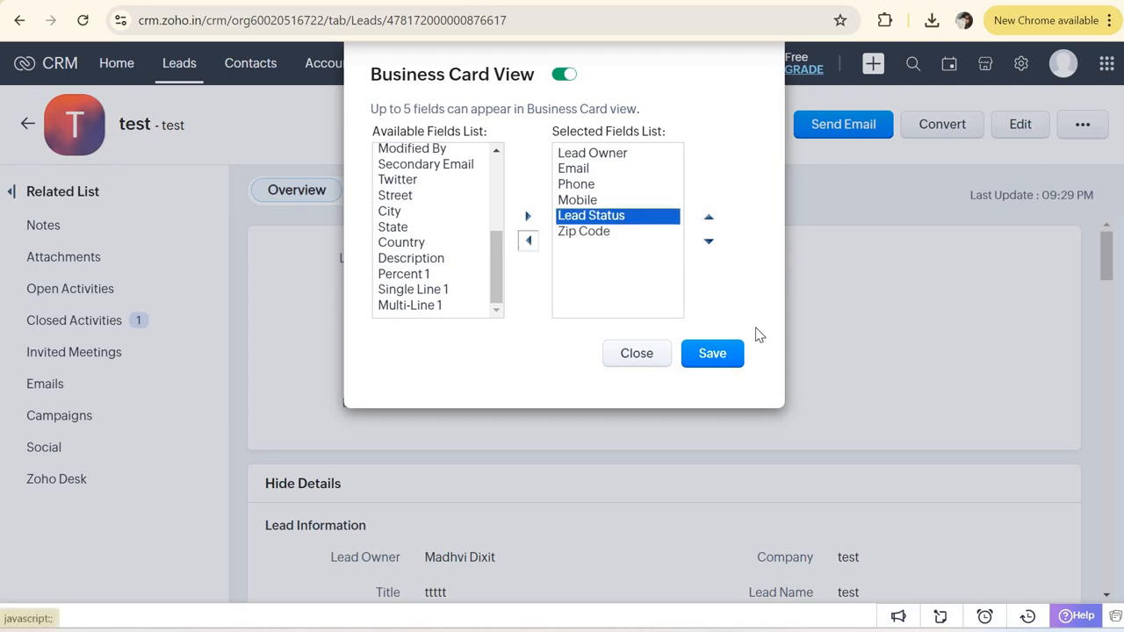
left_click(722, 359)
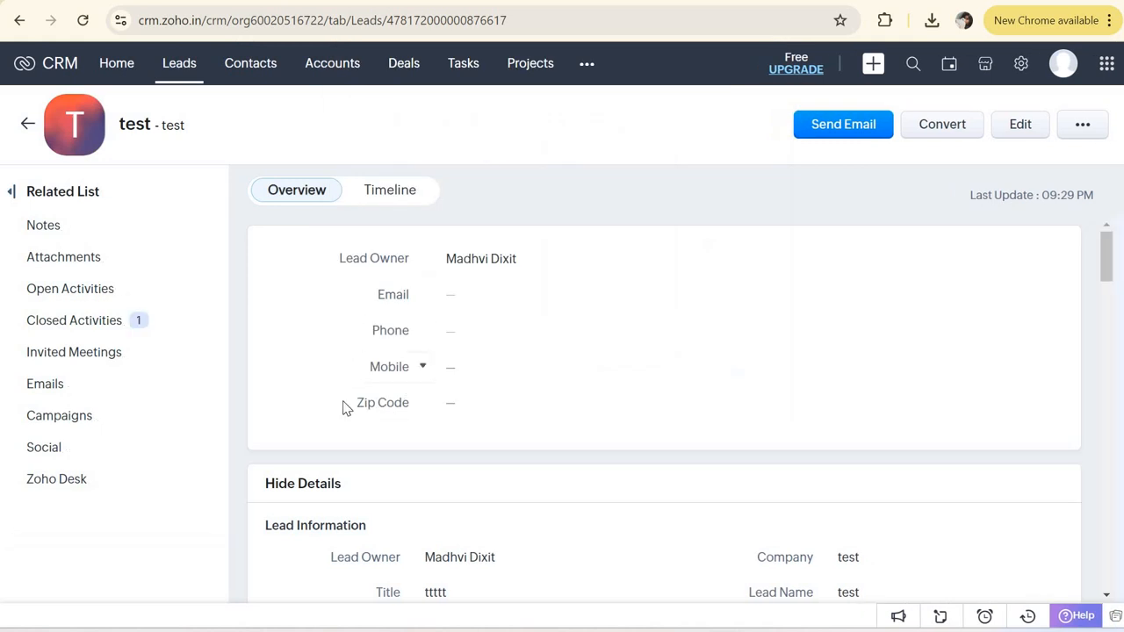
Step: Look over the replacement fields offered for the Zip Code entry on the business card, and close the list without choosing one
triple_click(416, 409)
left_click(423, 406)
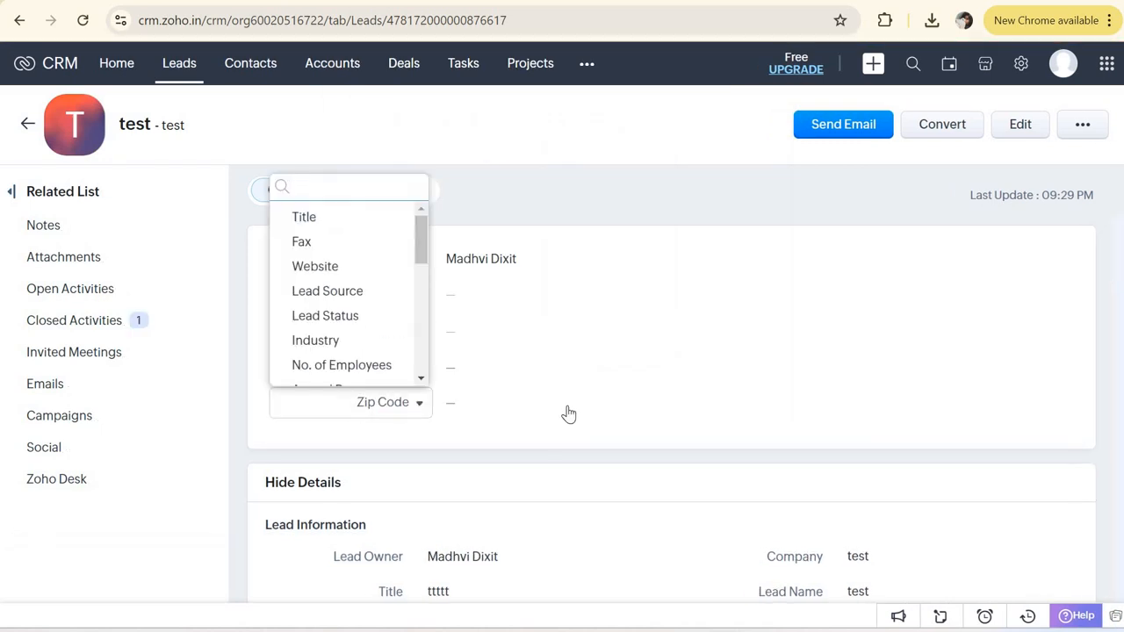
left_click(567, 411)
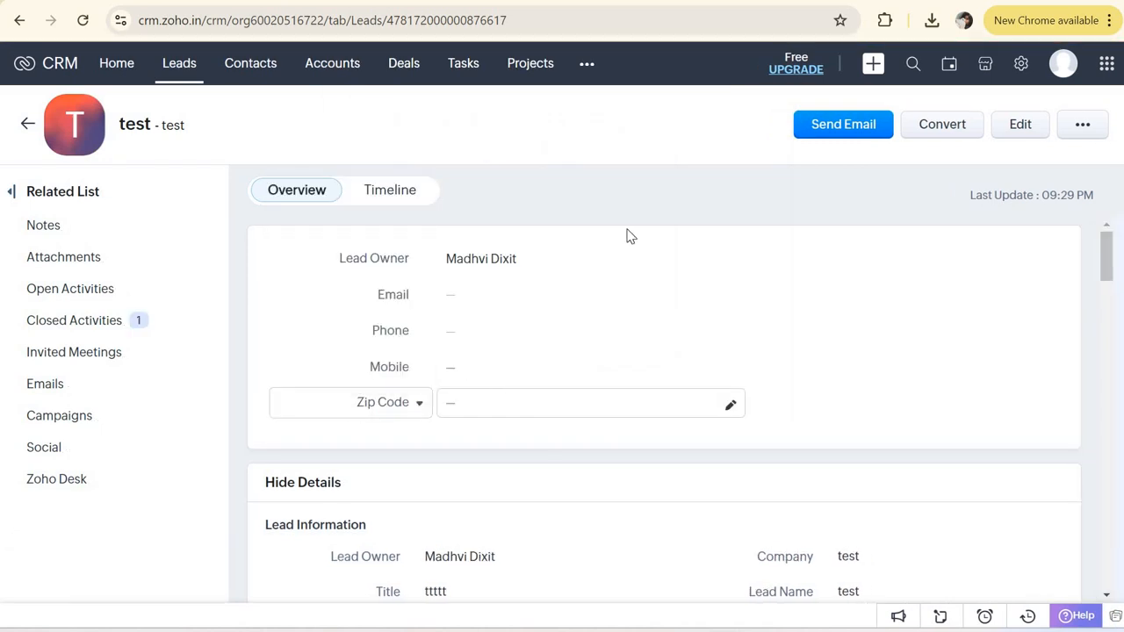
Step: Open the Organize Lead Details settings, review the unselected and selected related lists, and close them without changes
left_click(1083, 124)
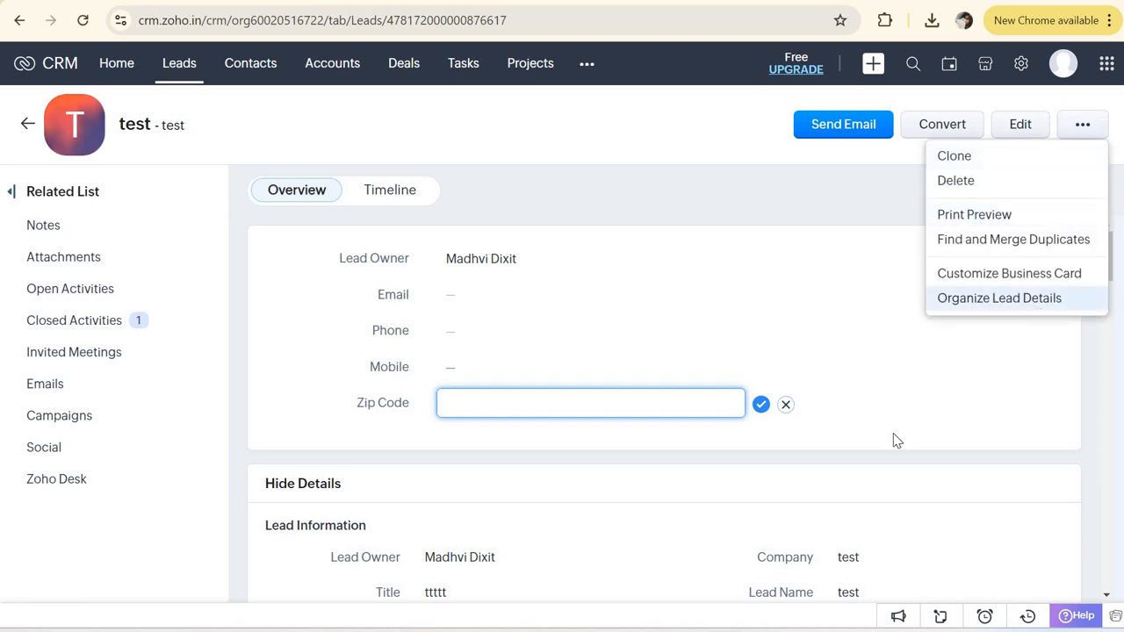
scroll(777, 307, "down", 1)
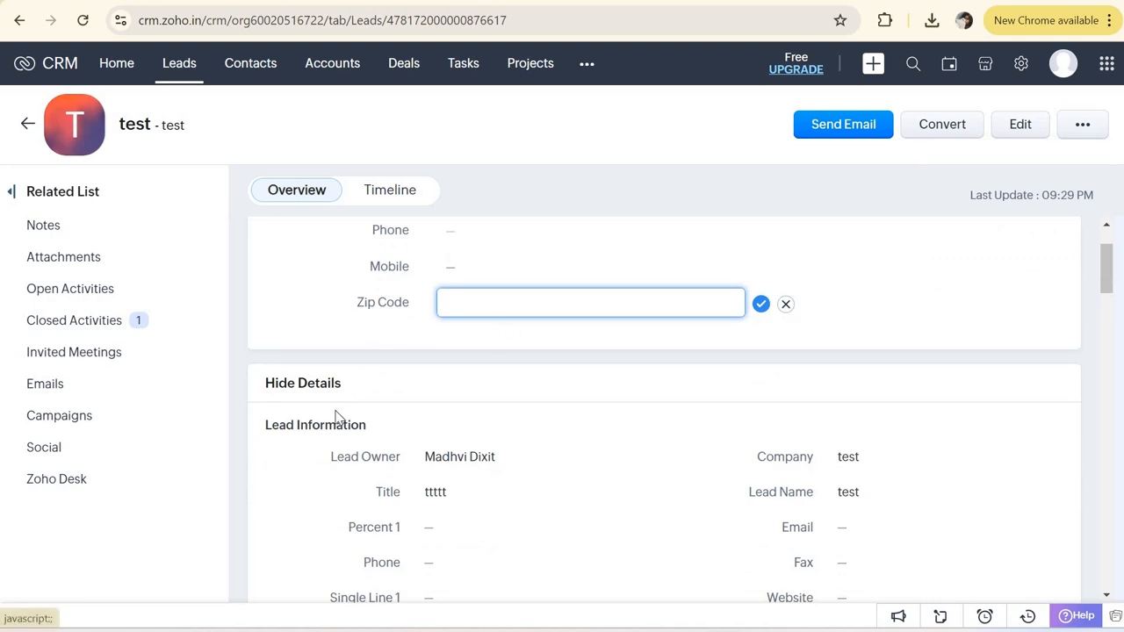
left_click(296, 392)
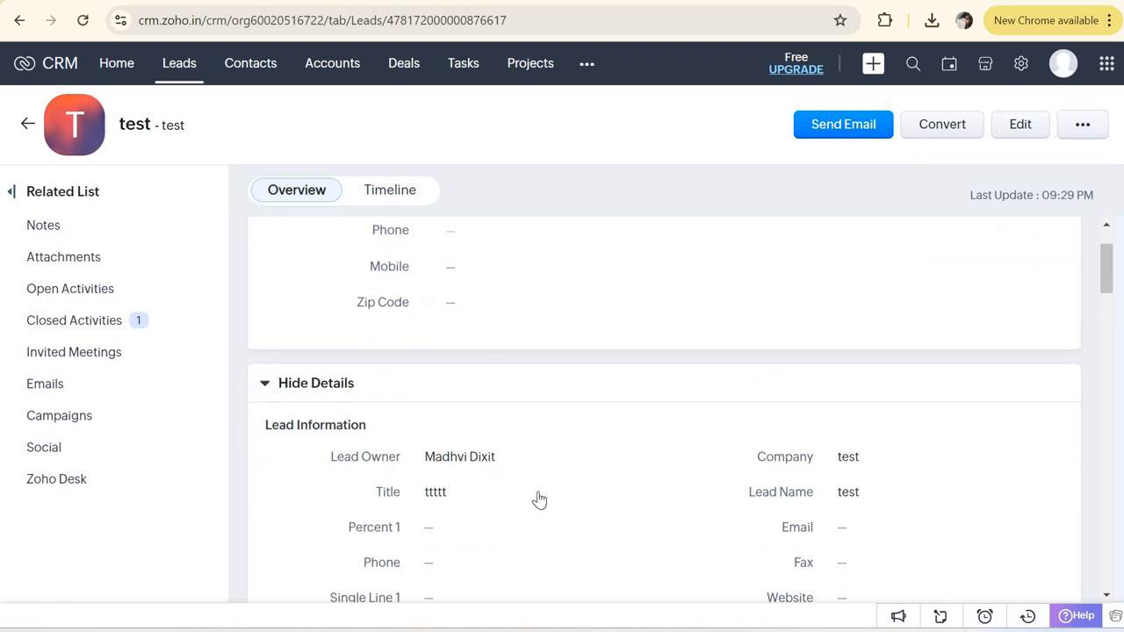
scroll(677, 377, "down", 2)
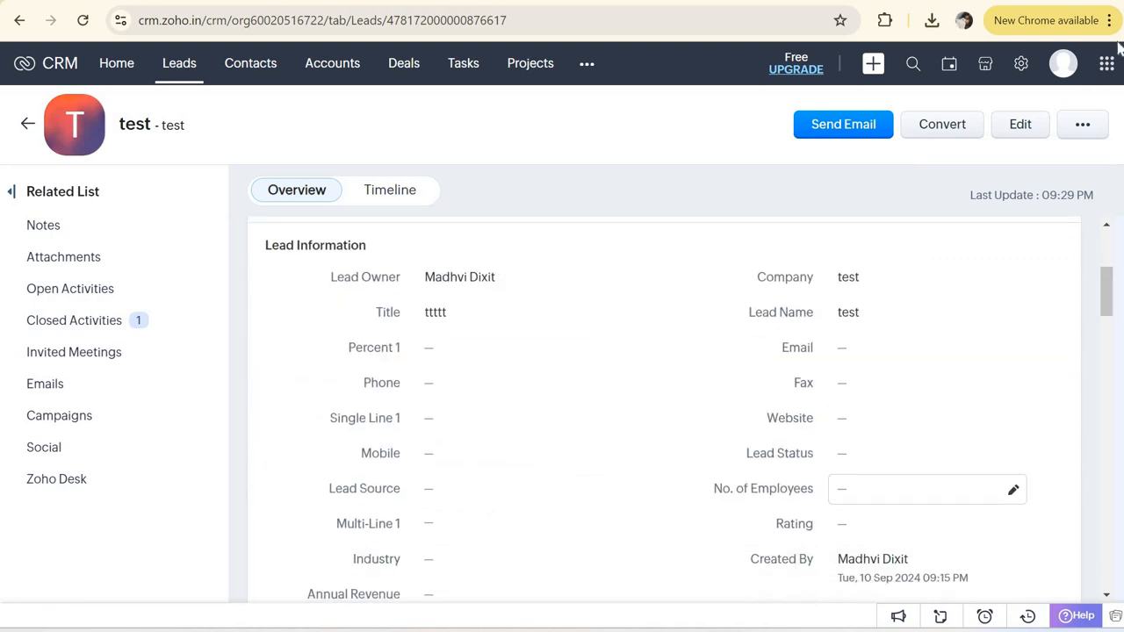
left_click(1083, 125)
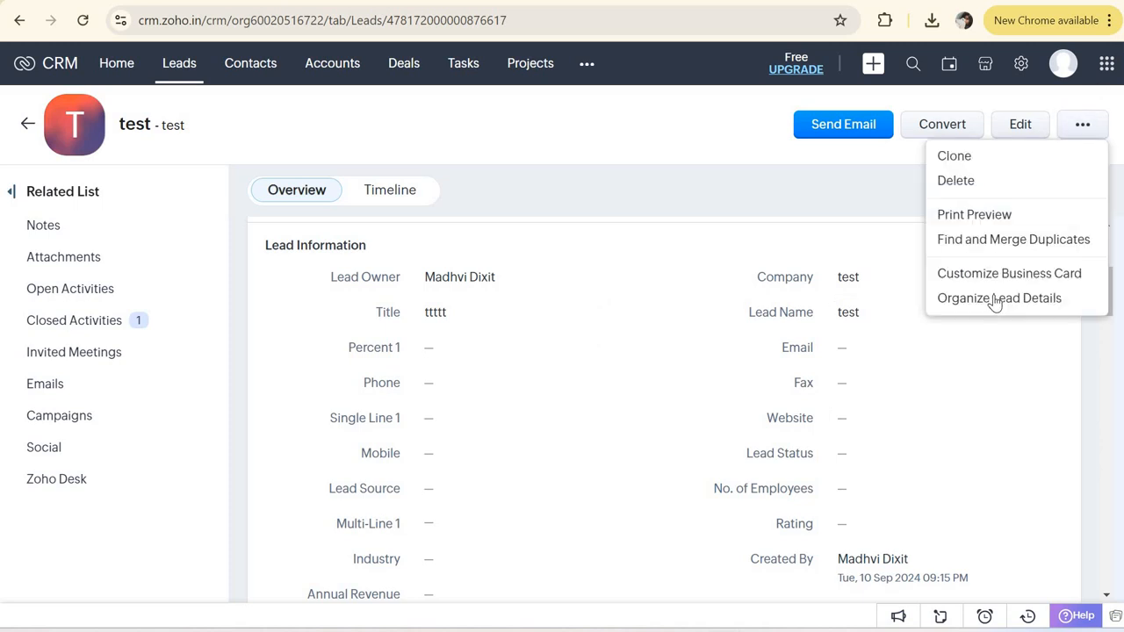
left_click(966, 298)
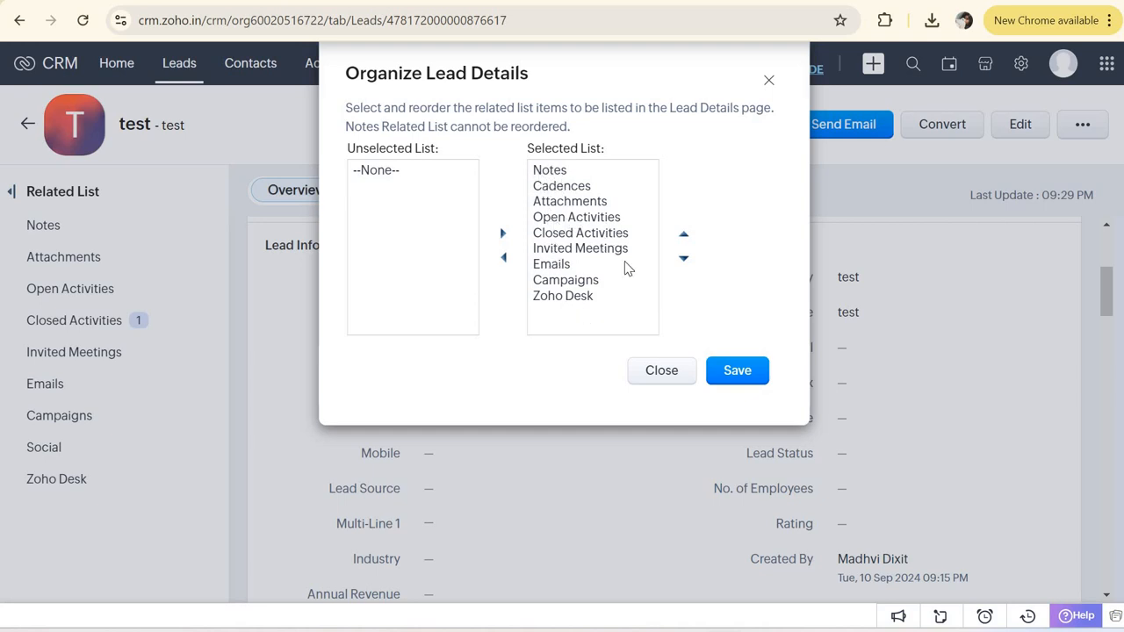
left_click(661, 371)
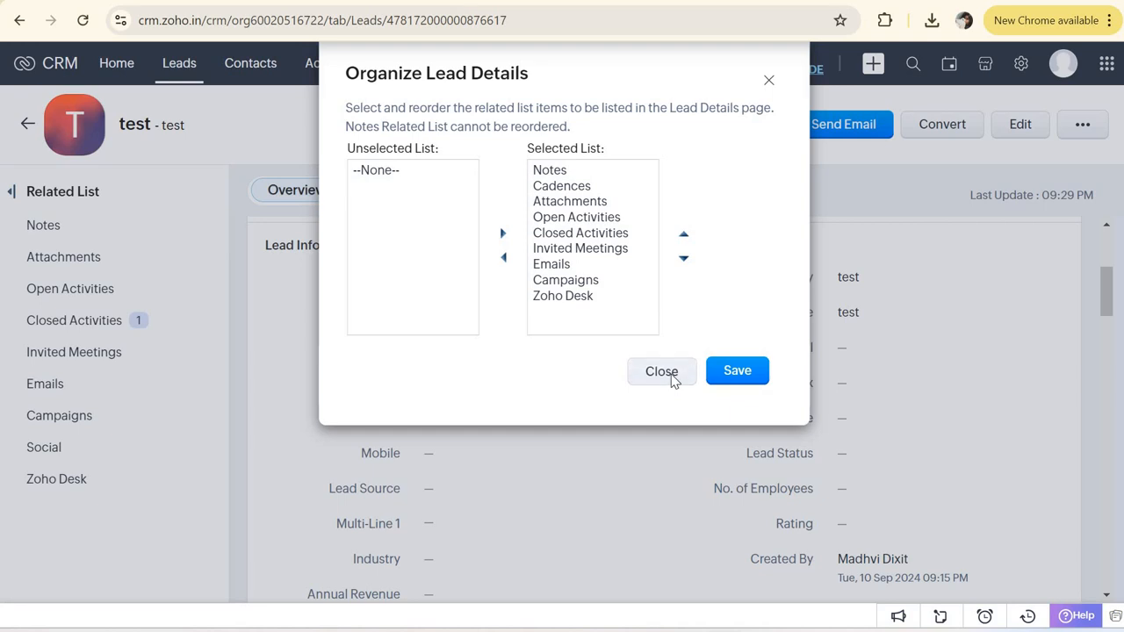
Step: Look through the lead's related sections down to Social, and return to the My Leads list
scroll(672, 379, "down", 15)
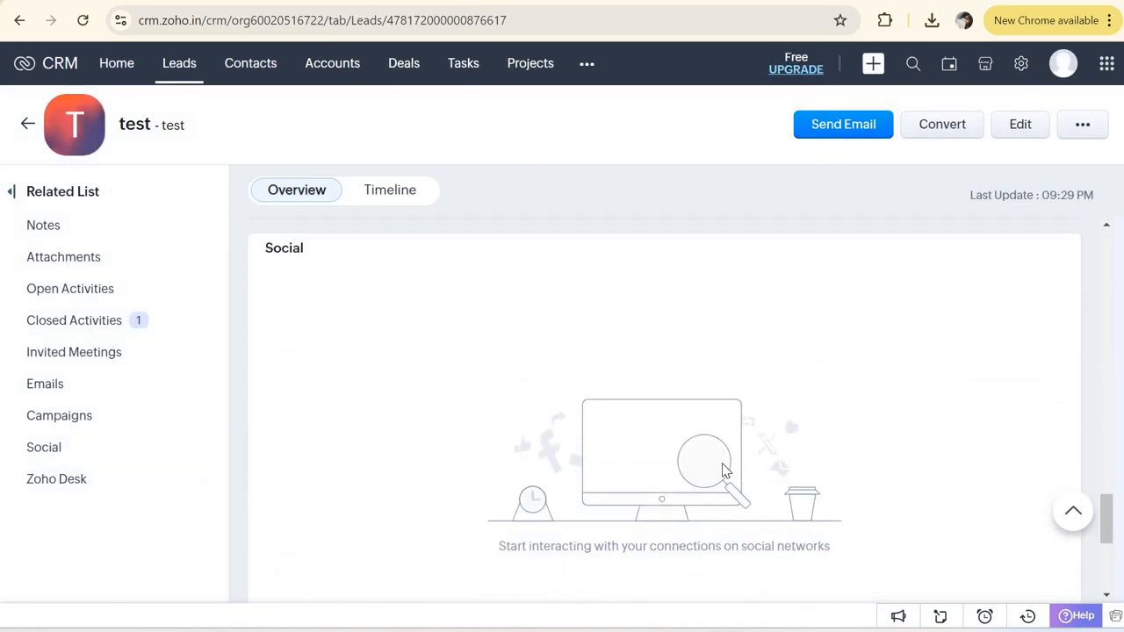
scroll(723, 470, "up", 10)
scroll(723, 470, "up", 8)
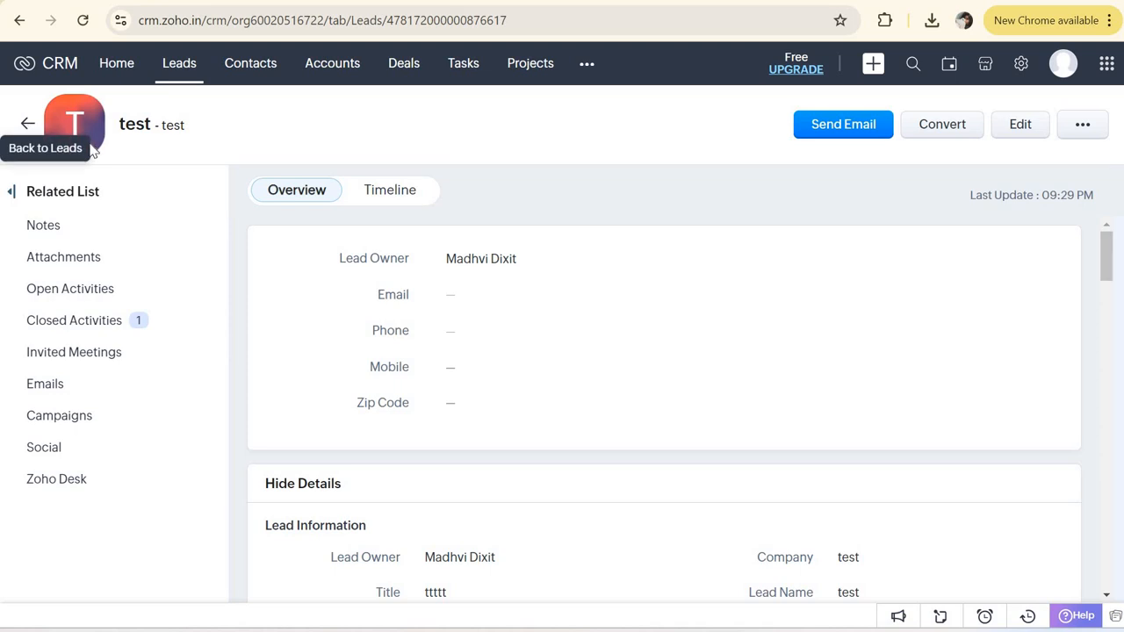
left_click(28, 126)
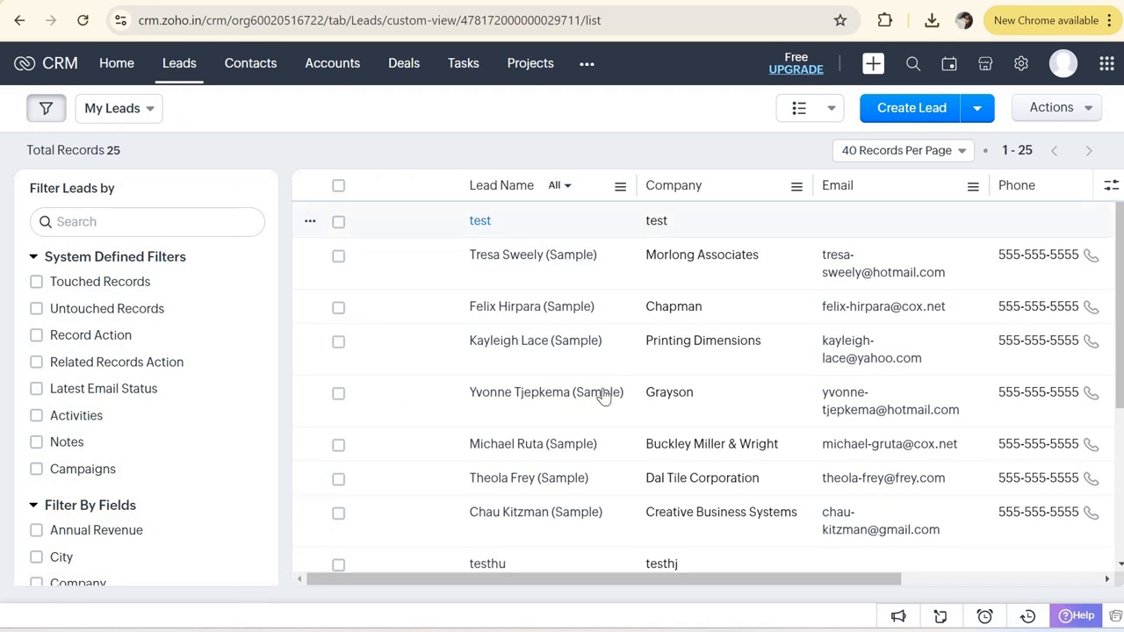
scroll(604, 396, "down", 3)
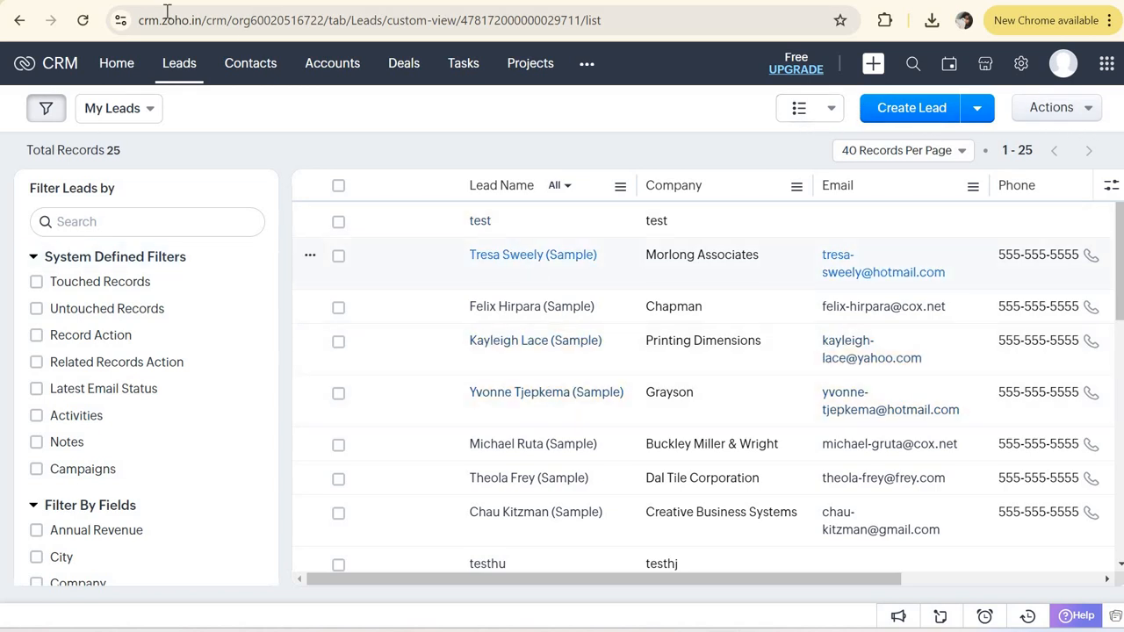
Step: Open the Contacts module and look over its filters and available public views, keeping the All Contacts view
left_click(255, 70)
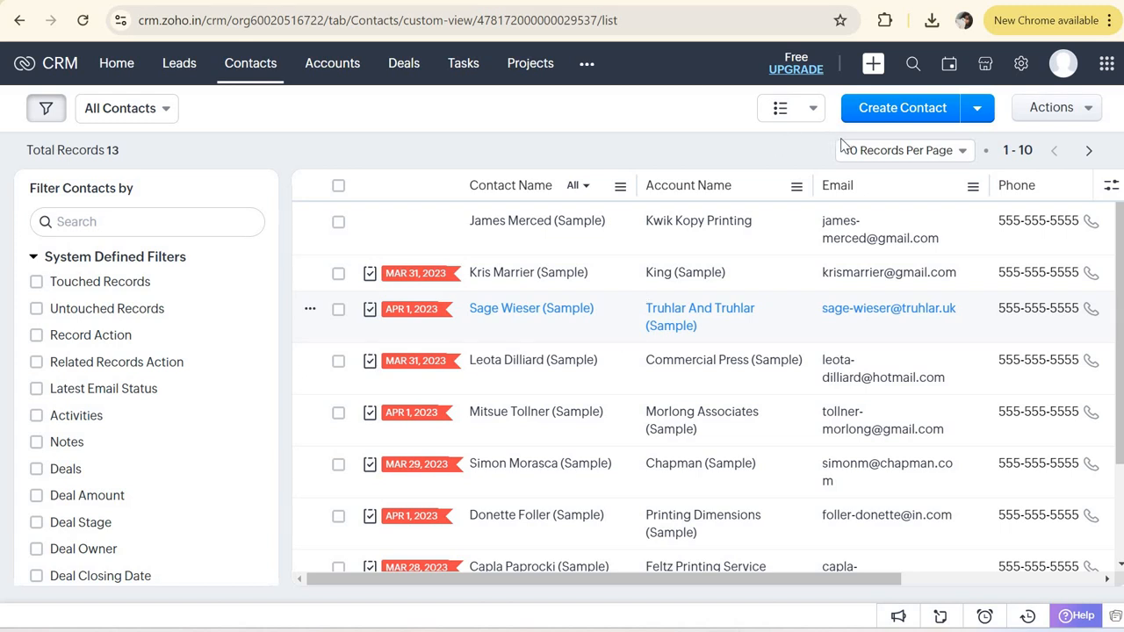
left_click(47, 109)
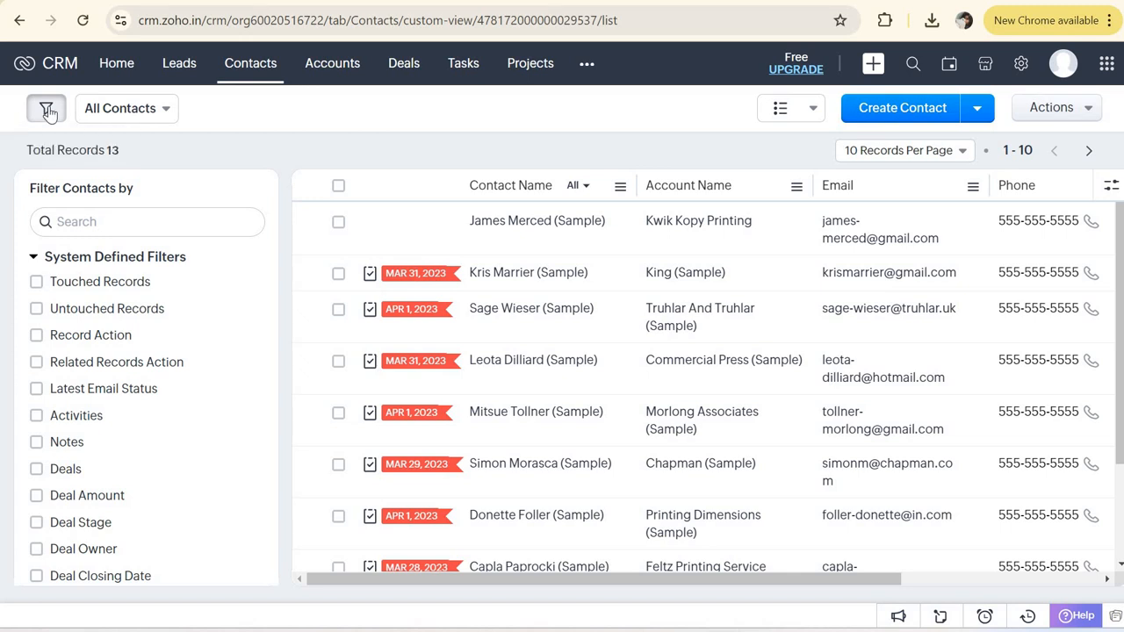
left_click(46, 108)
key("Return")
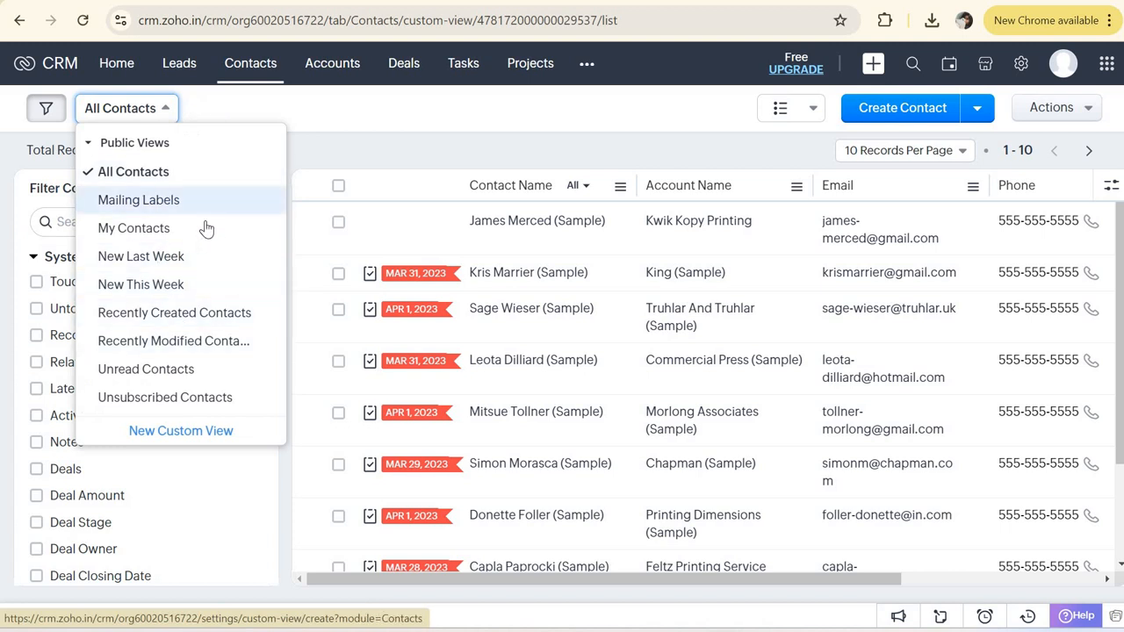
left_click(626, 107)
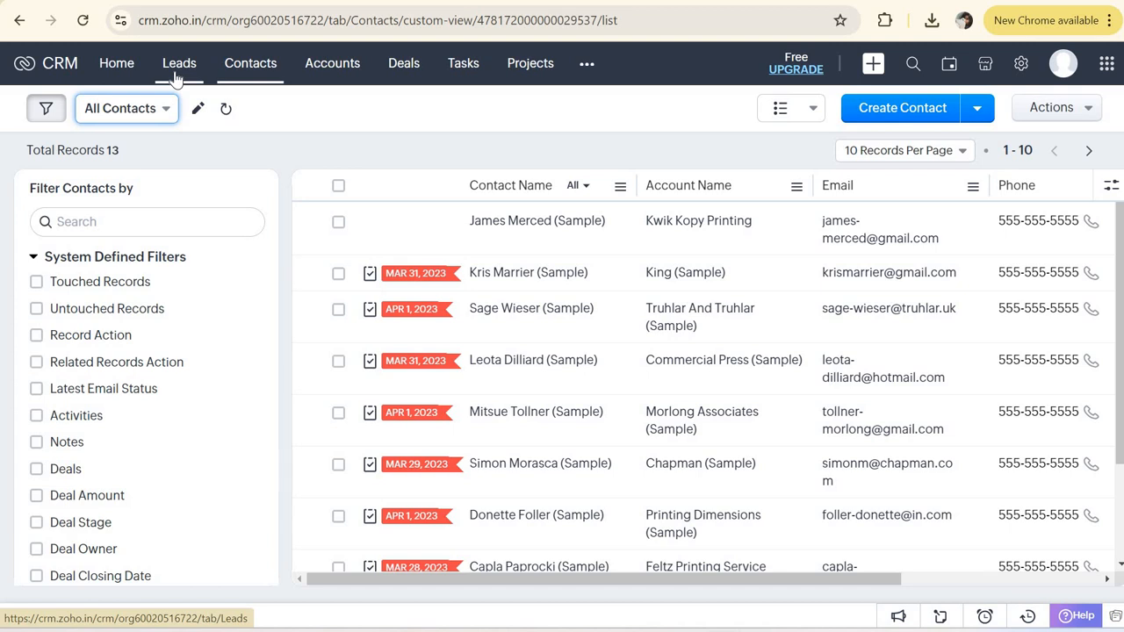
Step: Open the Kwik Kopy Printing contact and examine its address, deals, activities and other related lists, collapsing the Related List sidebar
left_click(619, 241)
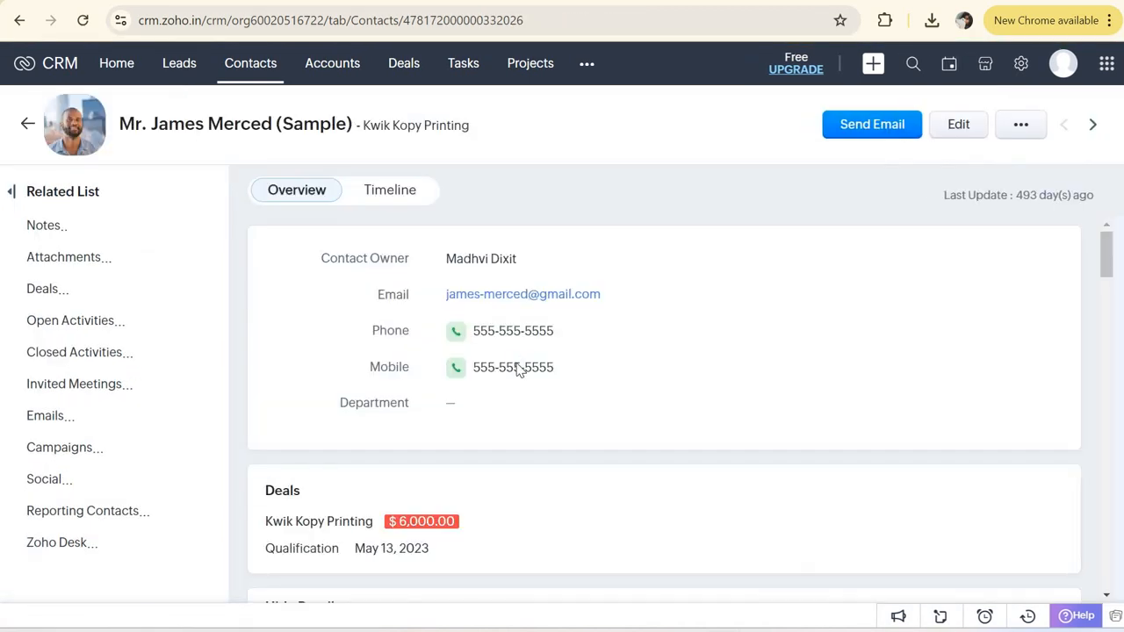
scroll(518, 369, "down", 15)
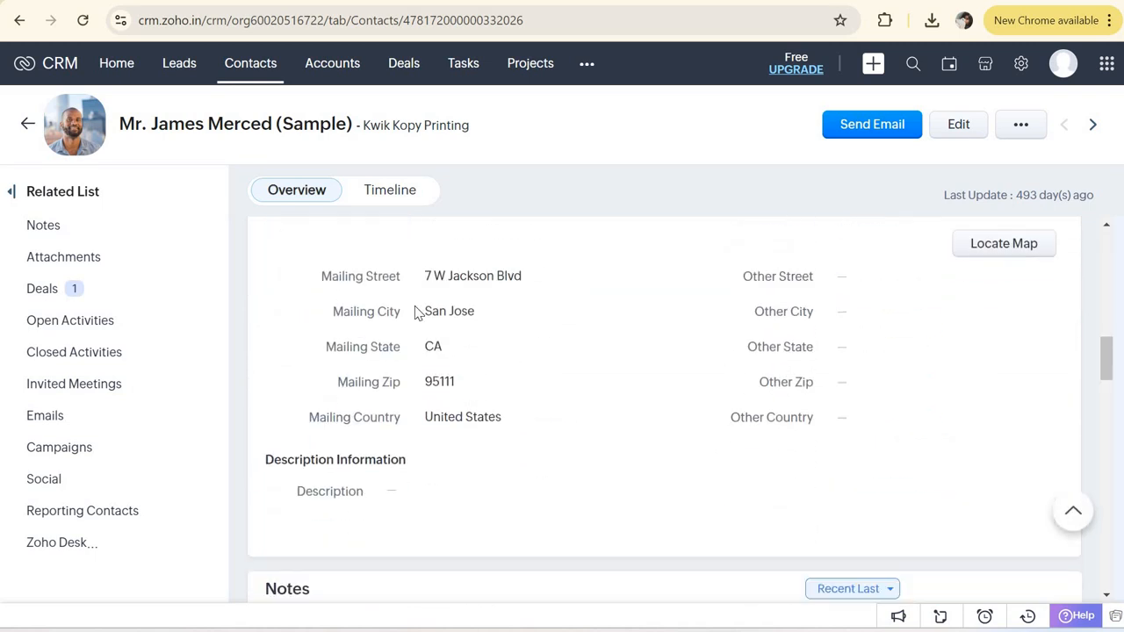
scroll(472, 417, "down", 10)
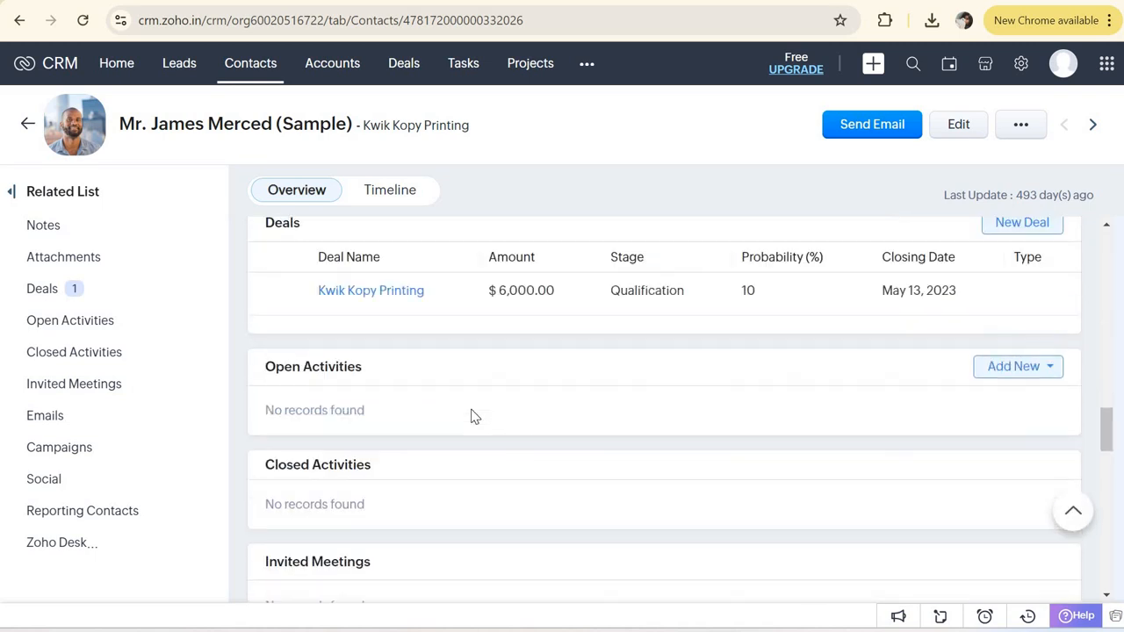
left_click(57, 334)
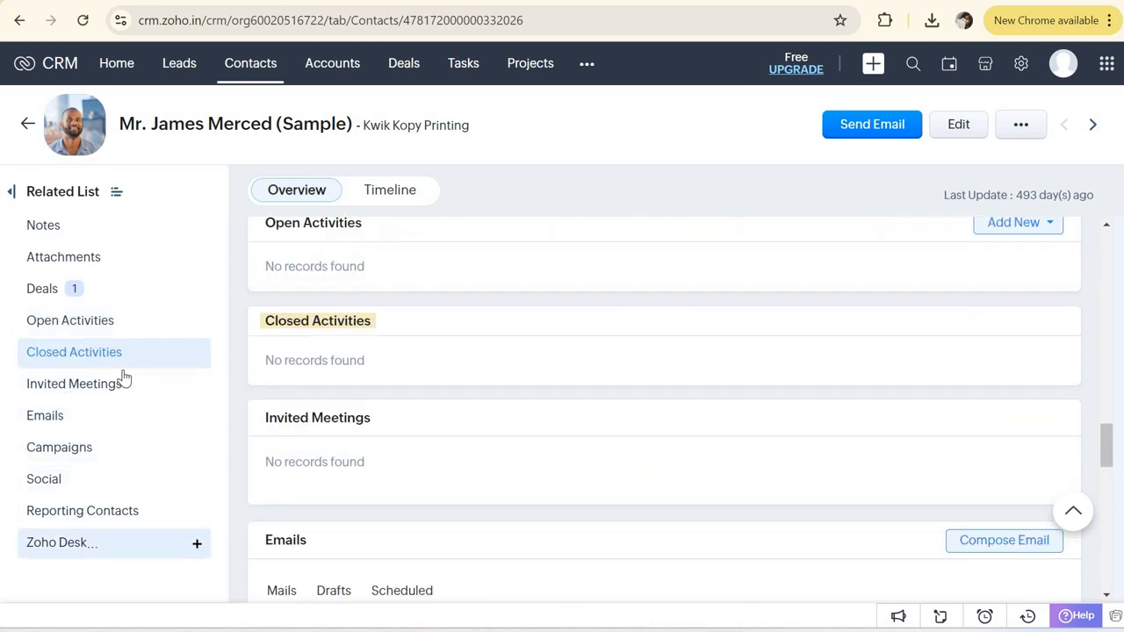
left_click(12, 194)
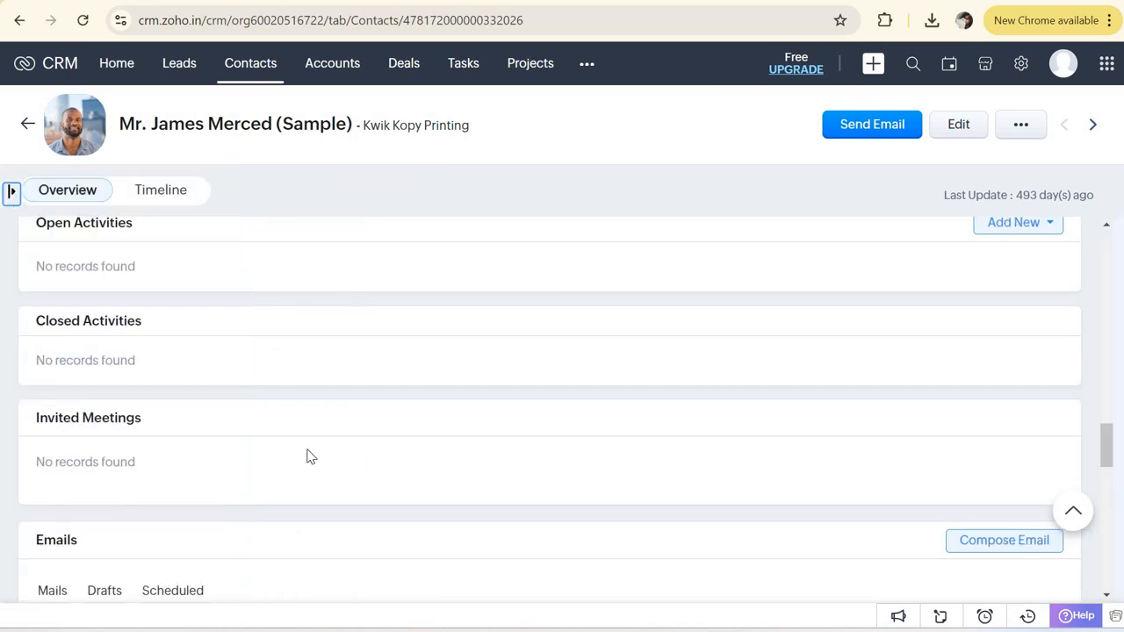
scroll(308, 456, "up", 5)
scroll(307, 456, "down", 10)
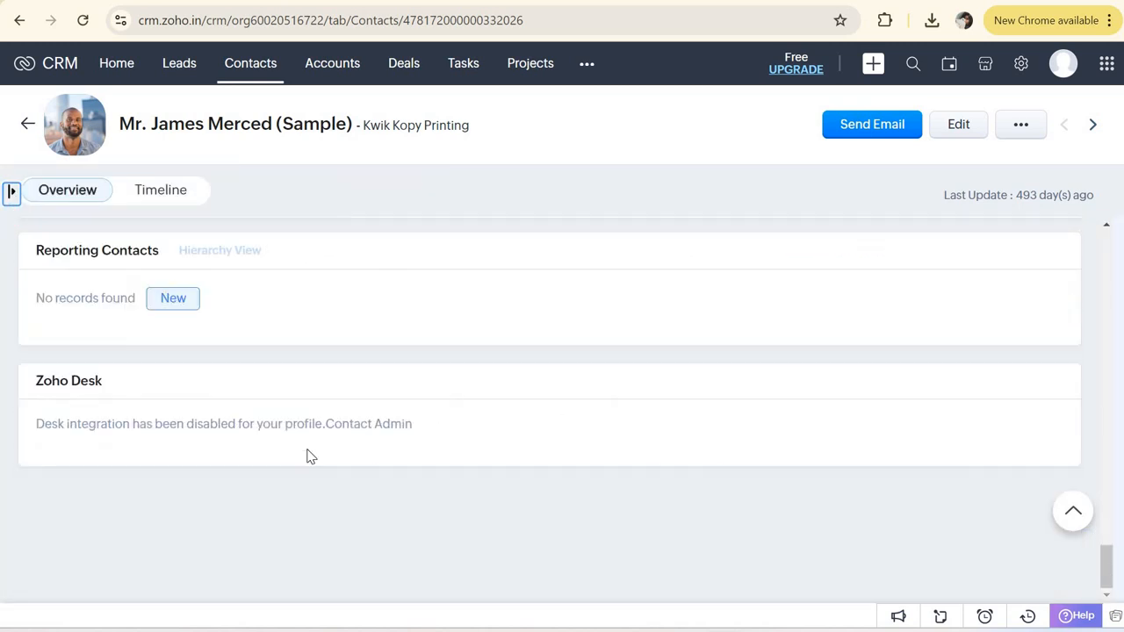
scroll(308, 456, "up", 10)
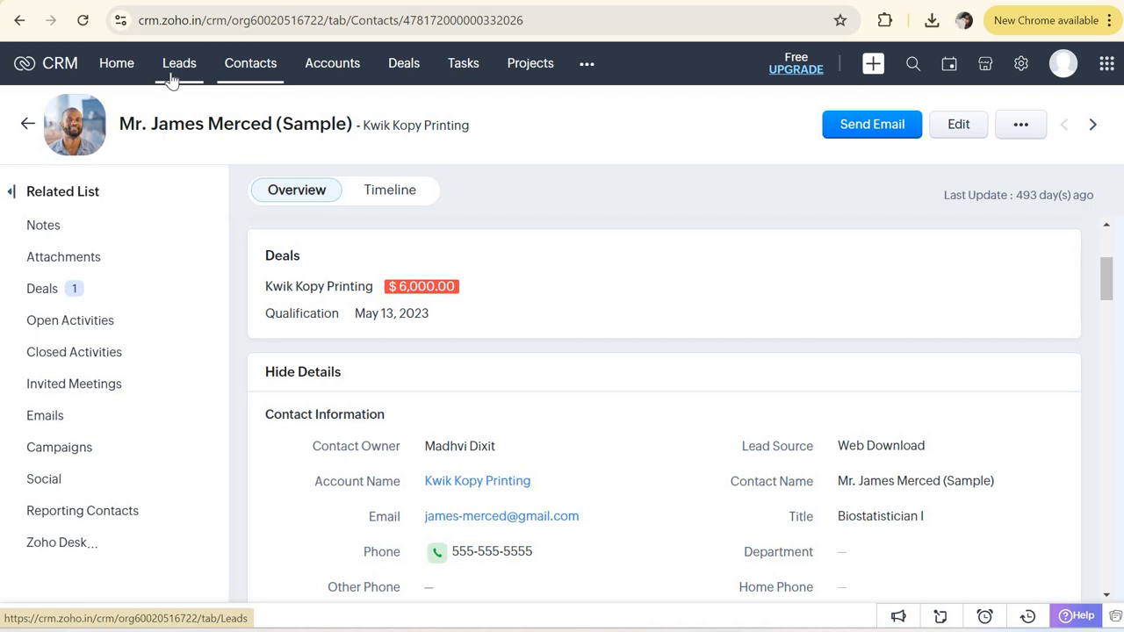
Step: Return to the Leads list and switch to the Google Meet call
left_click(173, 80)
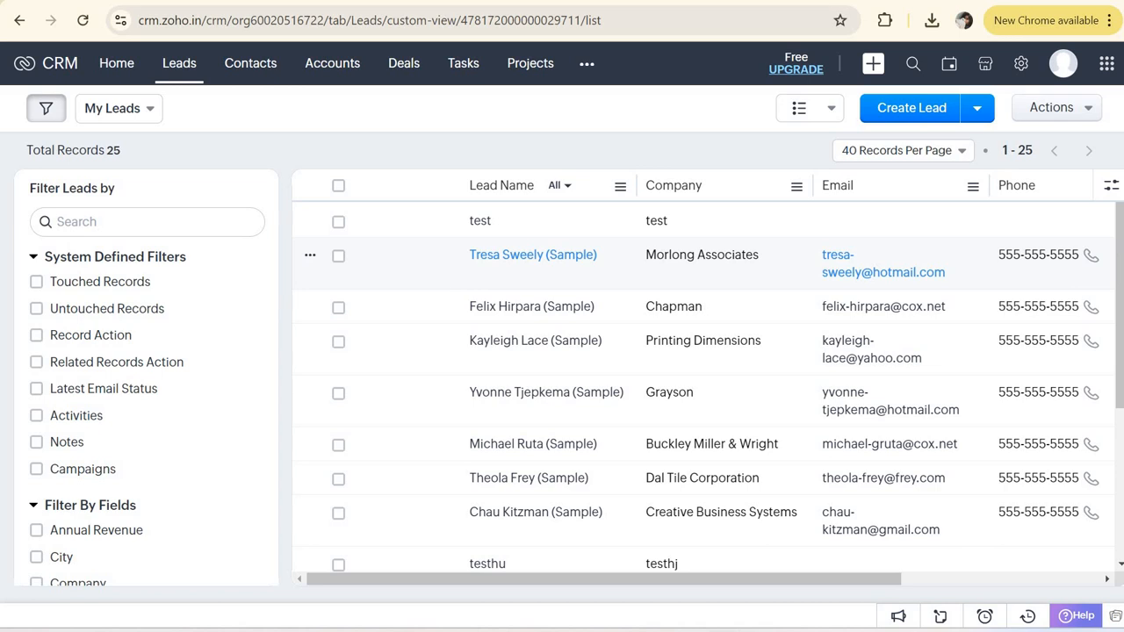
left_click(913, 1)
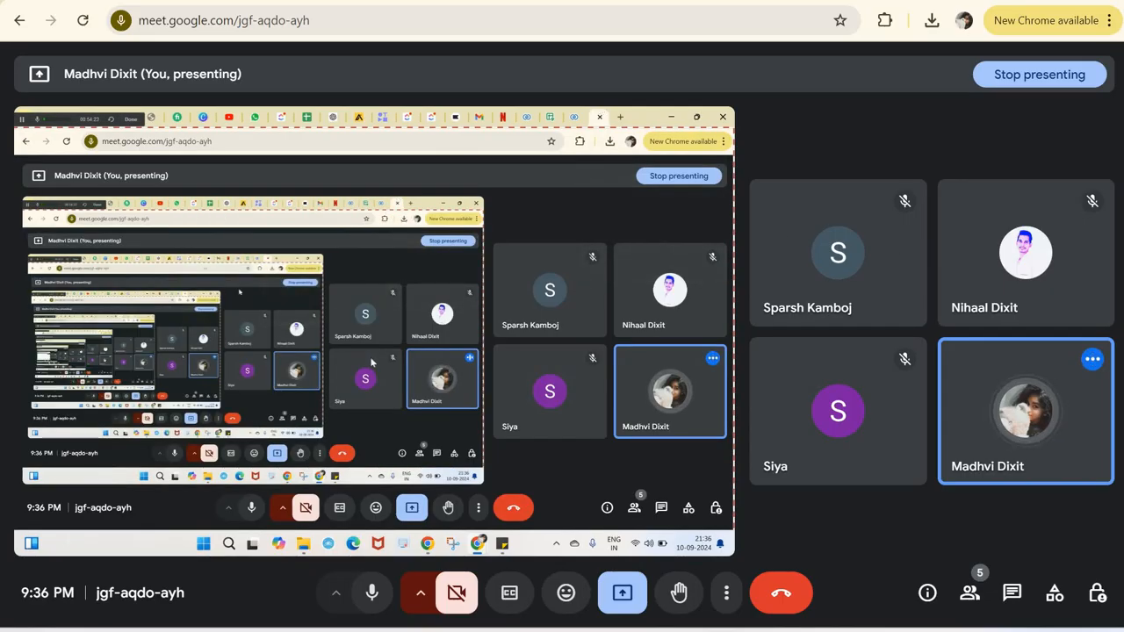